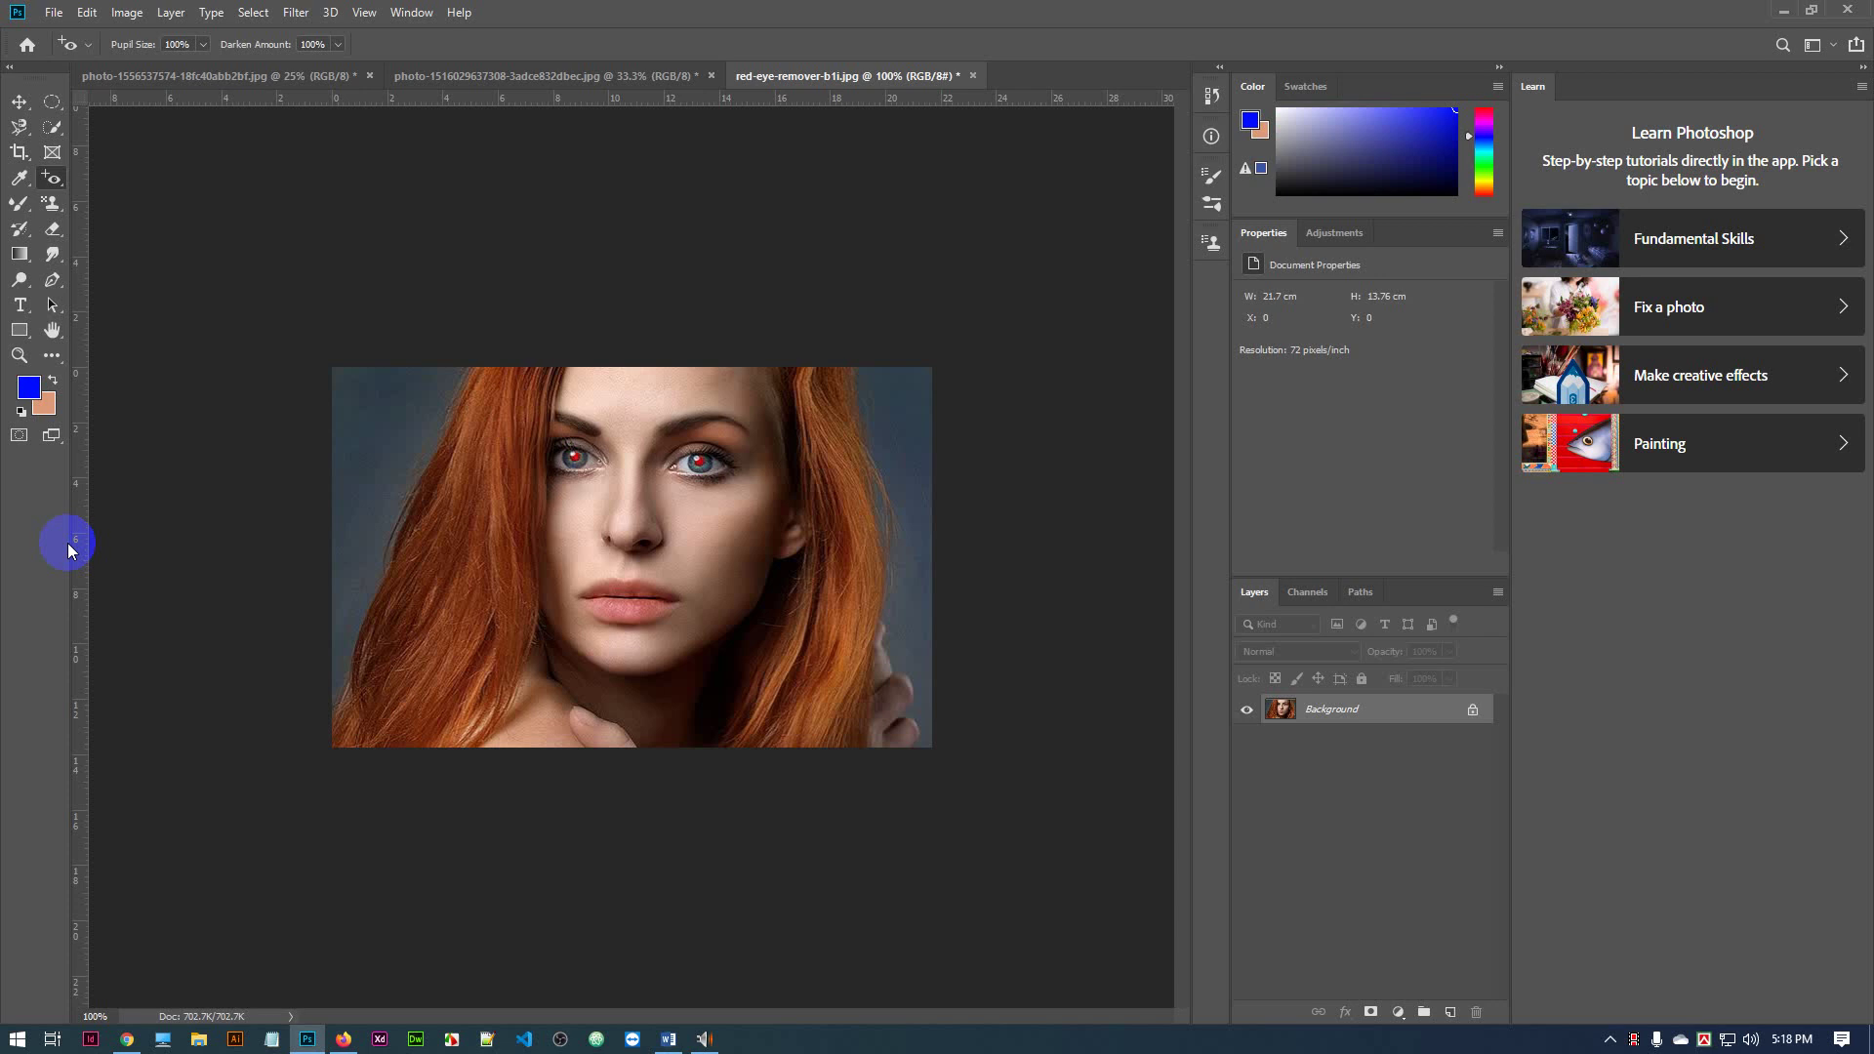
Switch to Chrome and close the two IQ Option advertising pages
left_click(127, 1039)
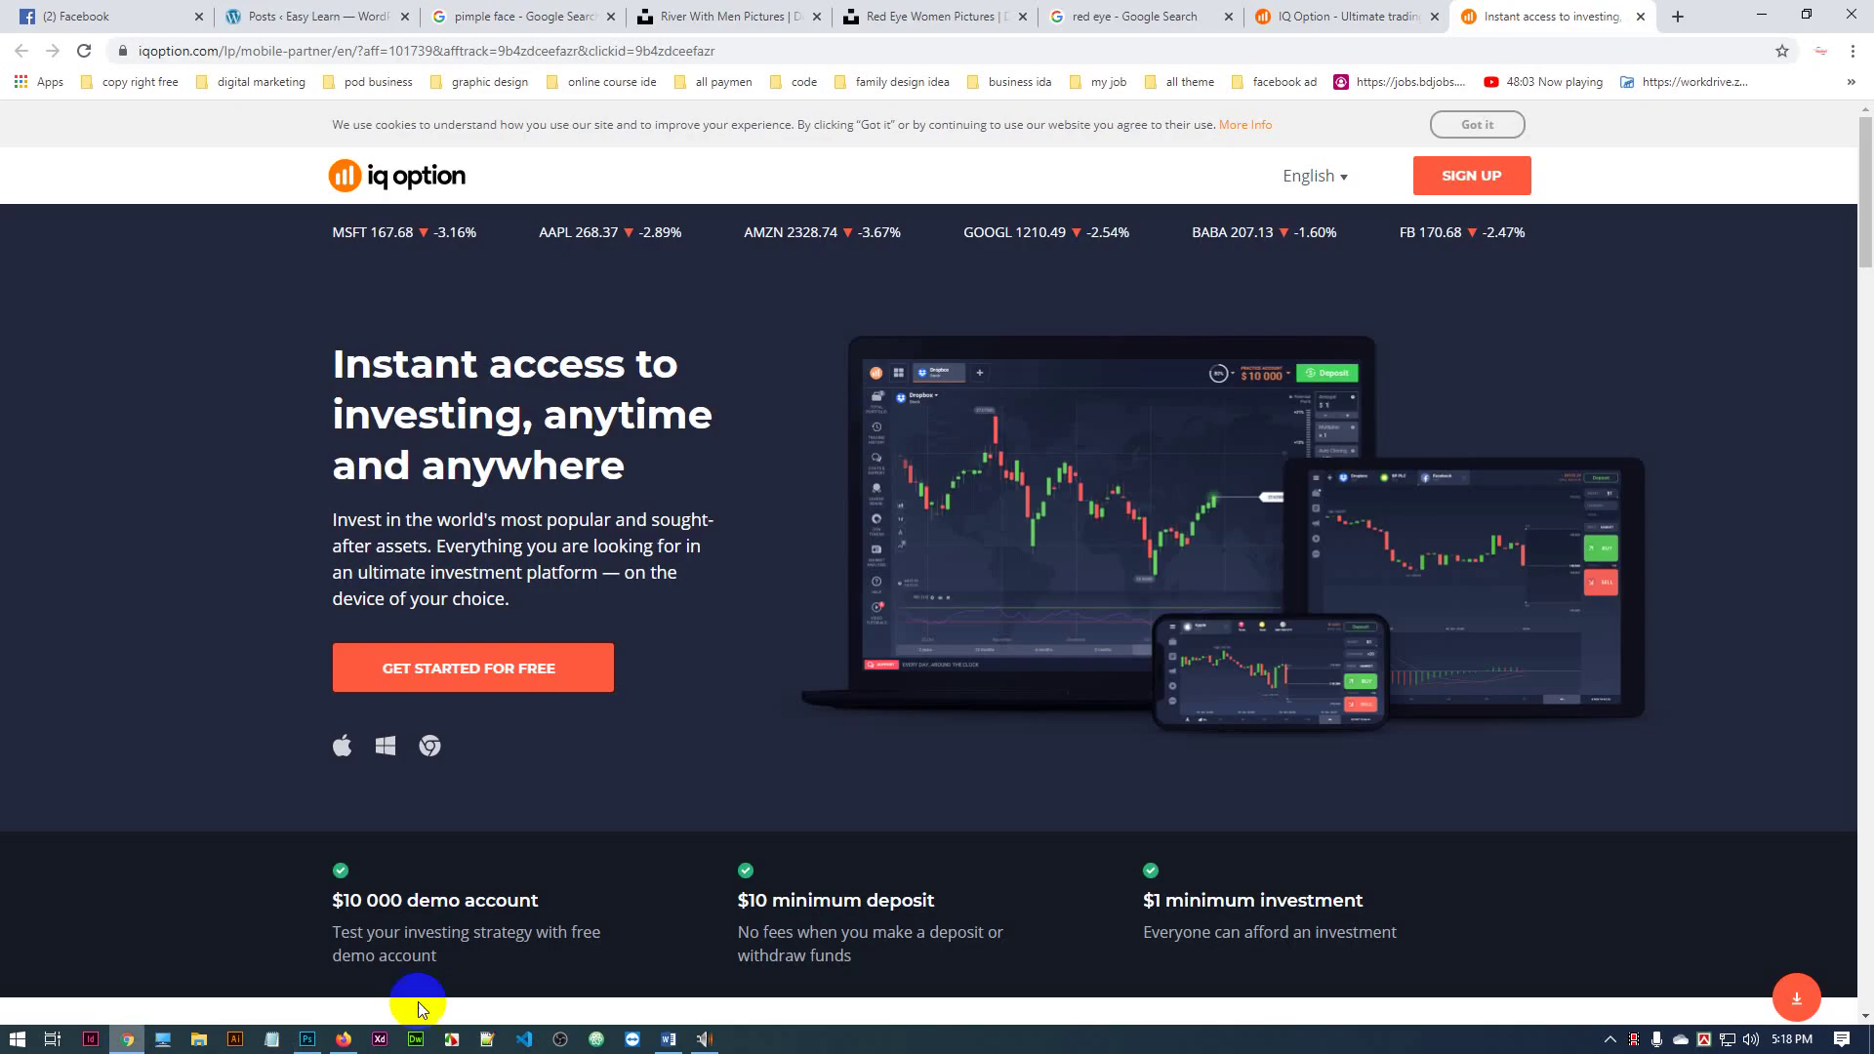
left_click(1641, 18)
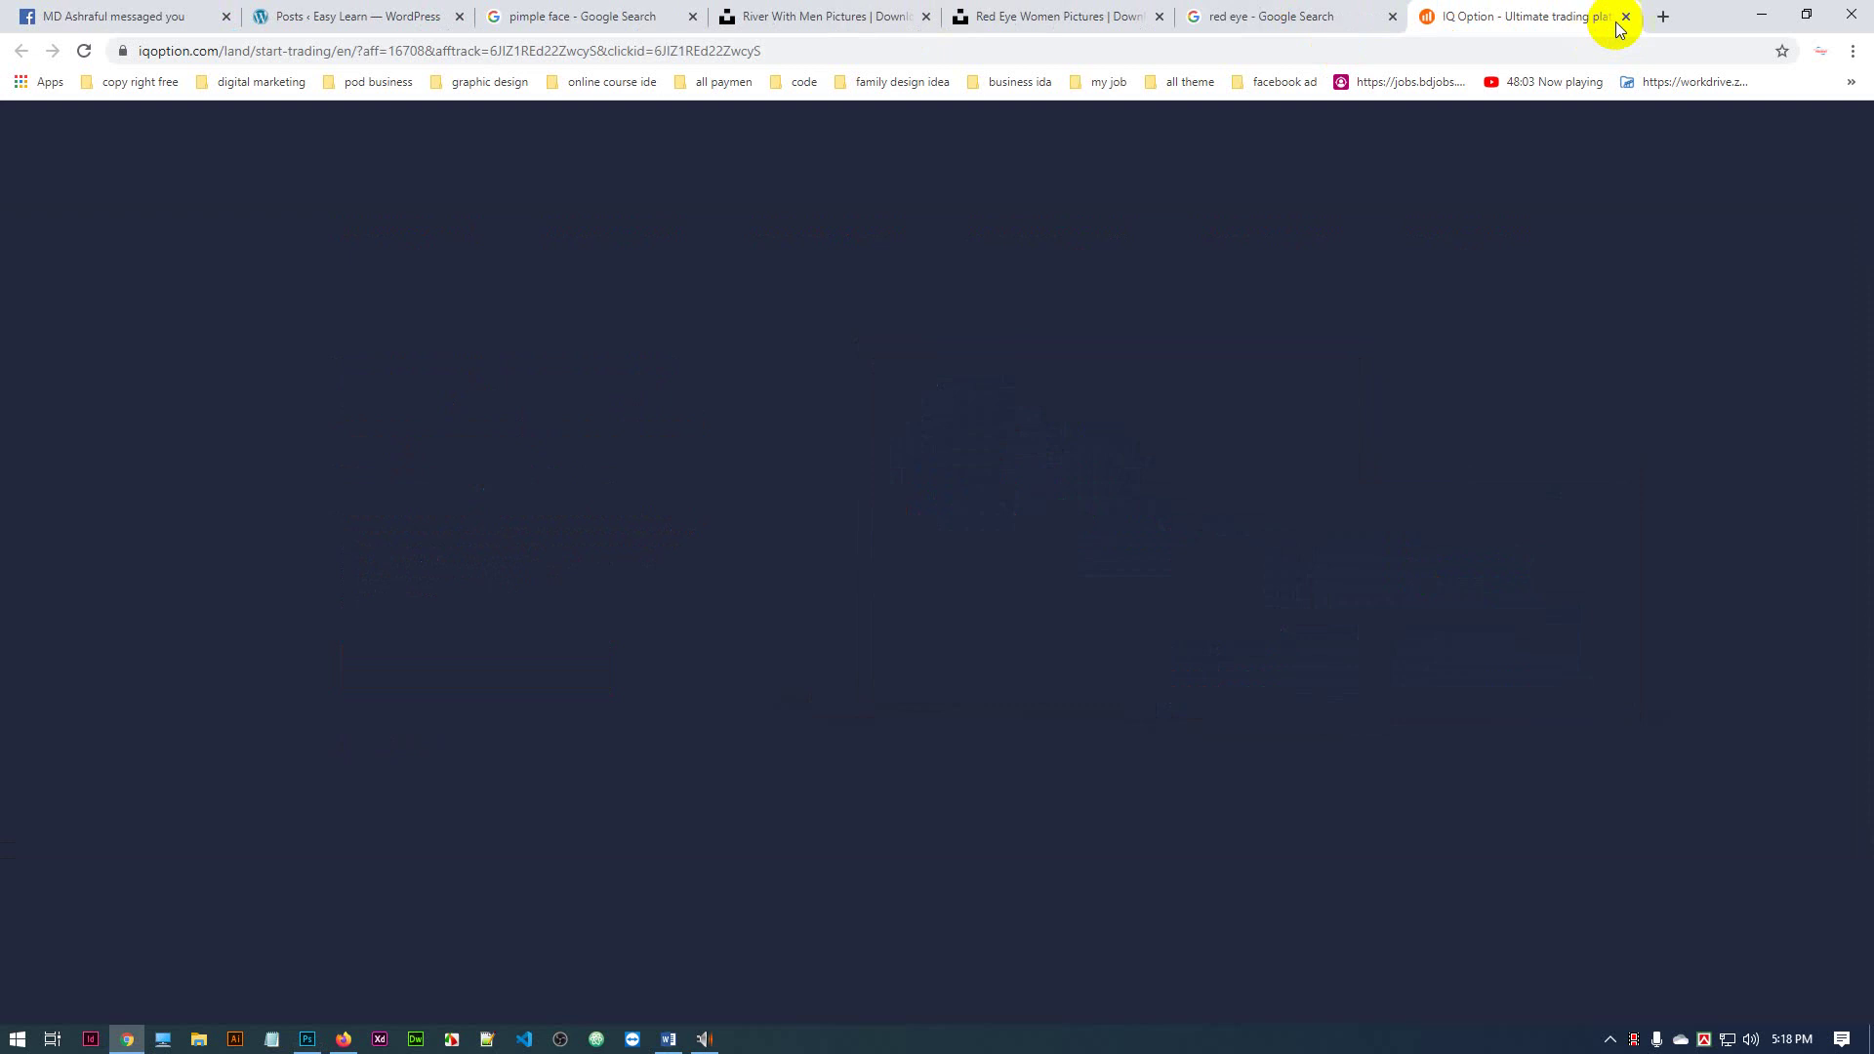
left_click(1624, 17)
Review the Unsplash site address, the "red eye women" search term and the photo of the woman with red matte lipstick
left_click(1024, 20)
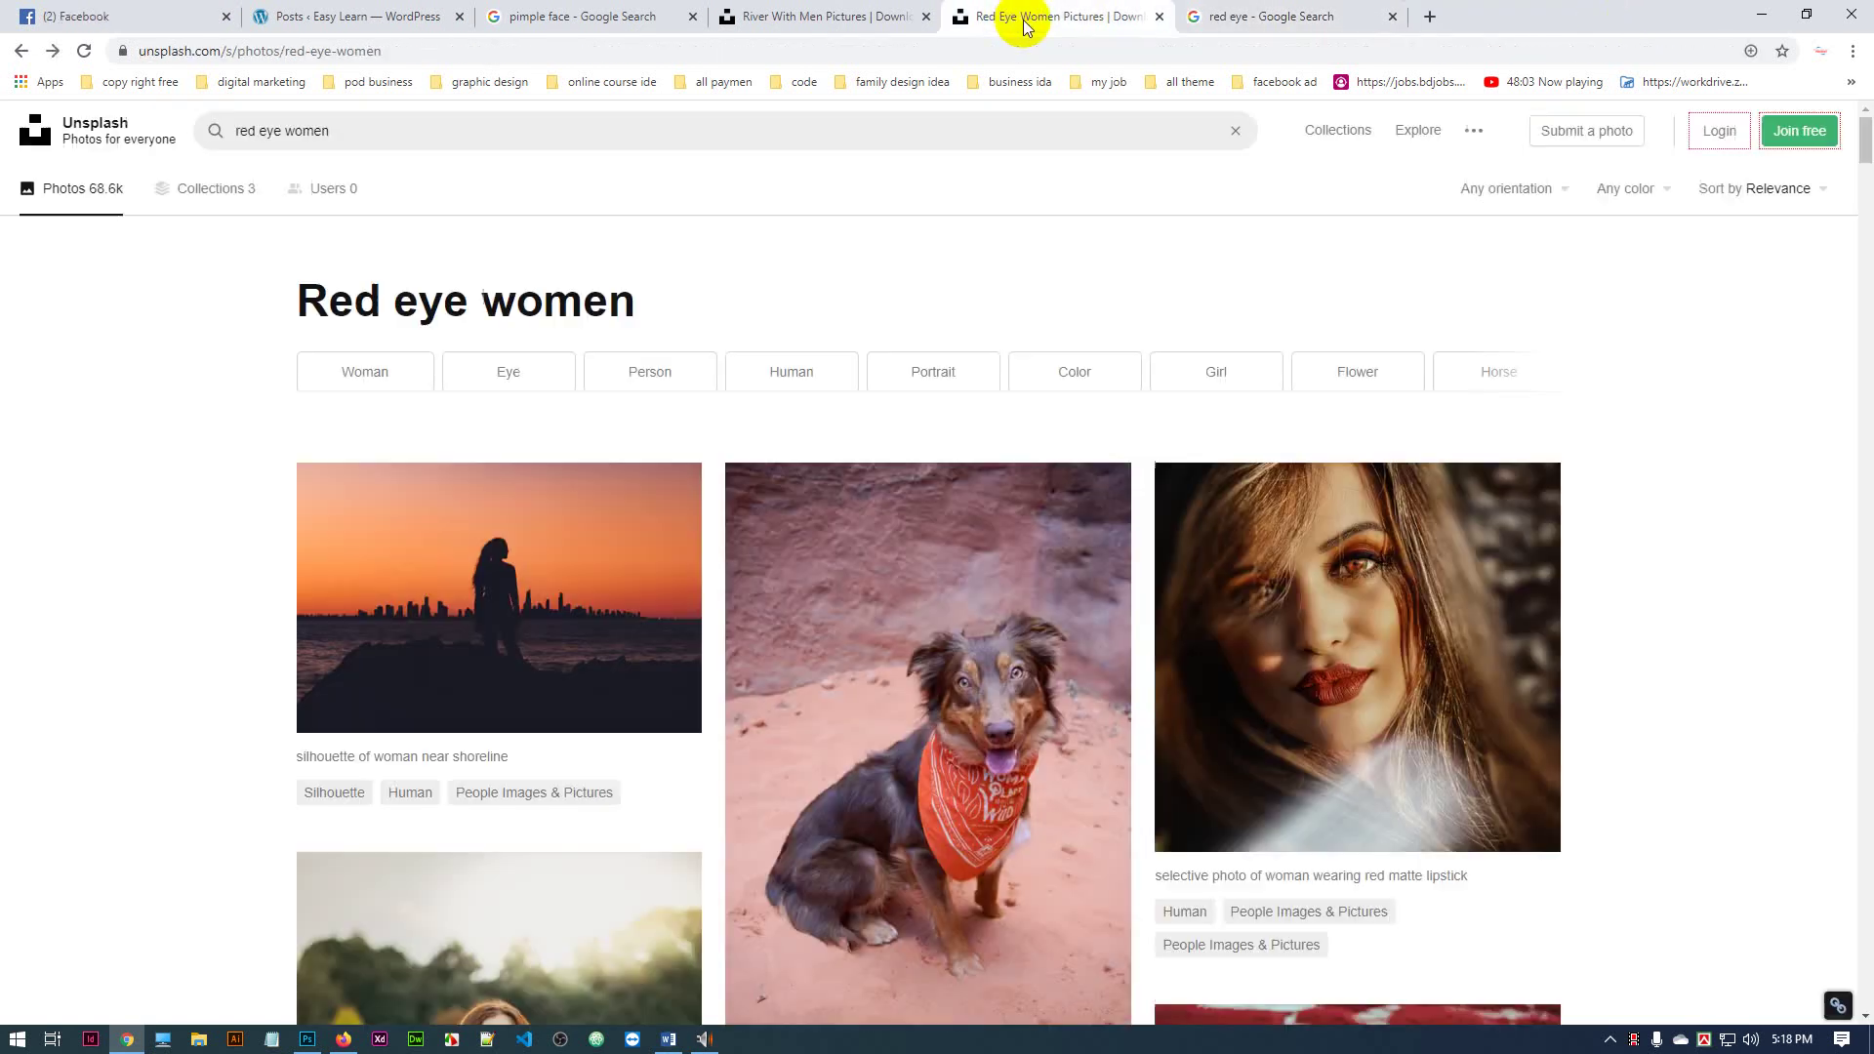
left_click_drag(227, 54, 126, 56)
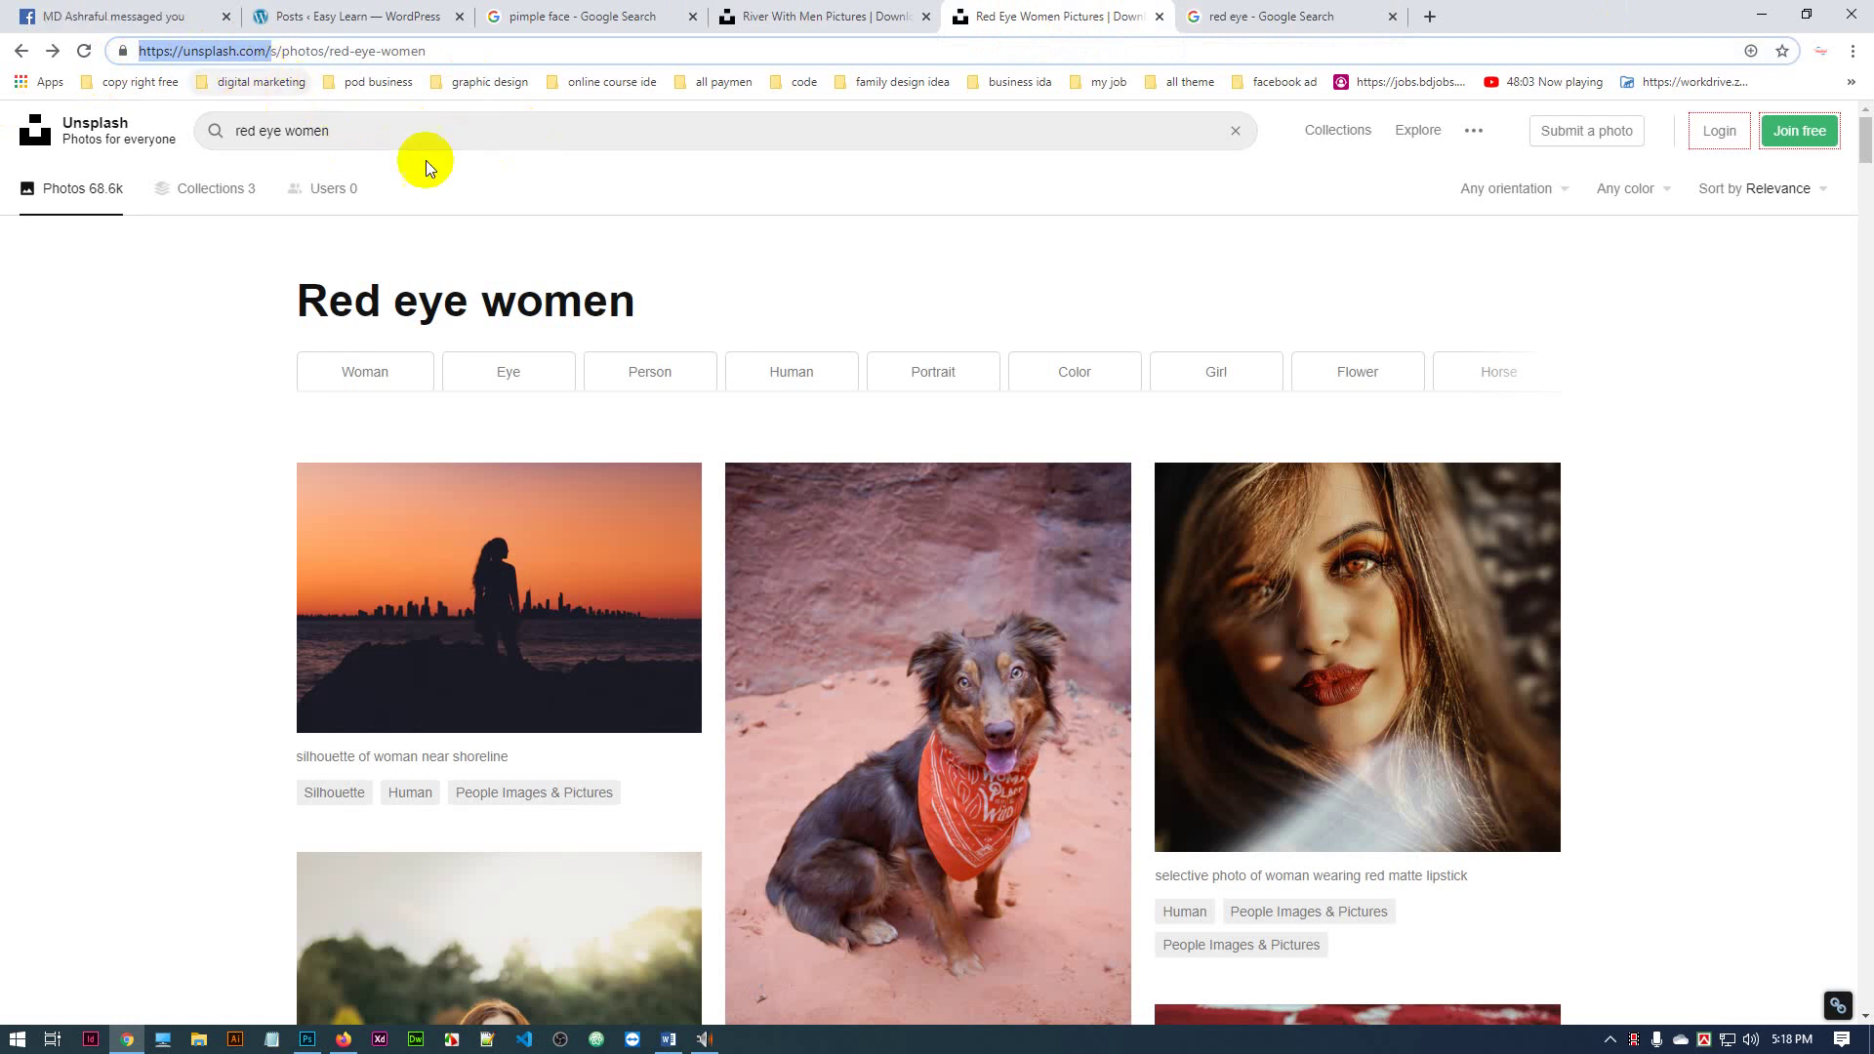
left_click_drag(356, 117, 239, 136)
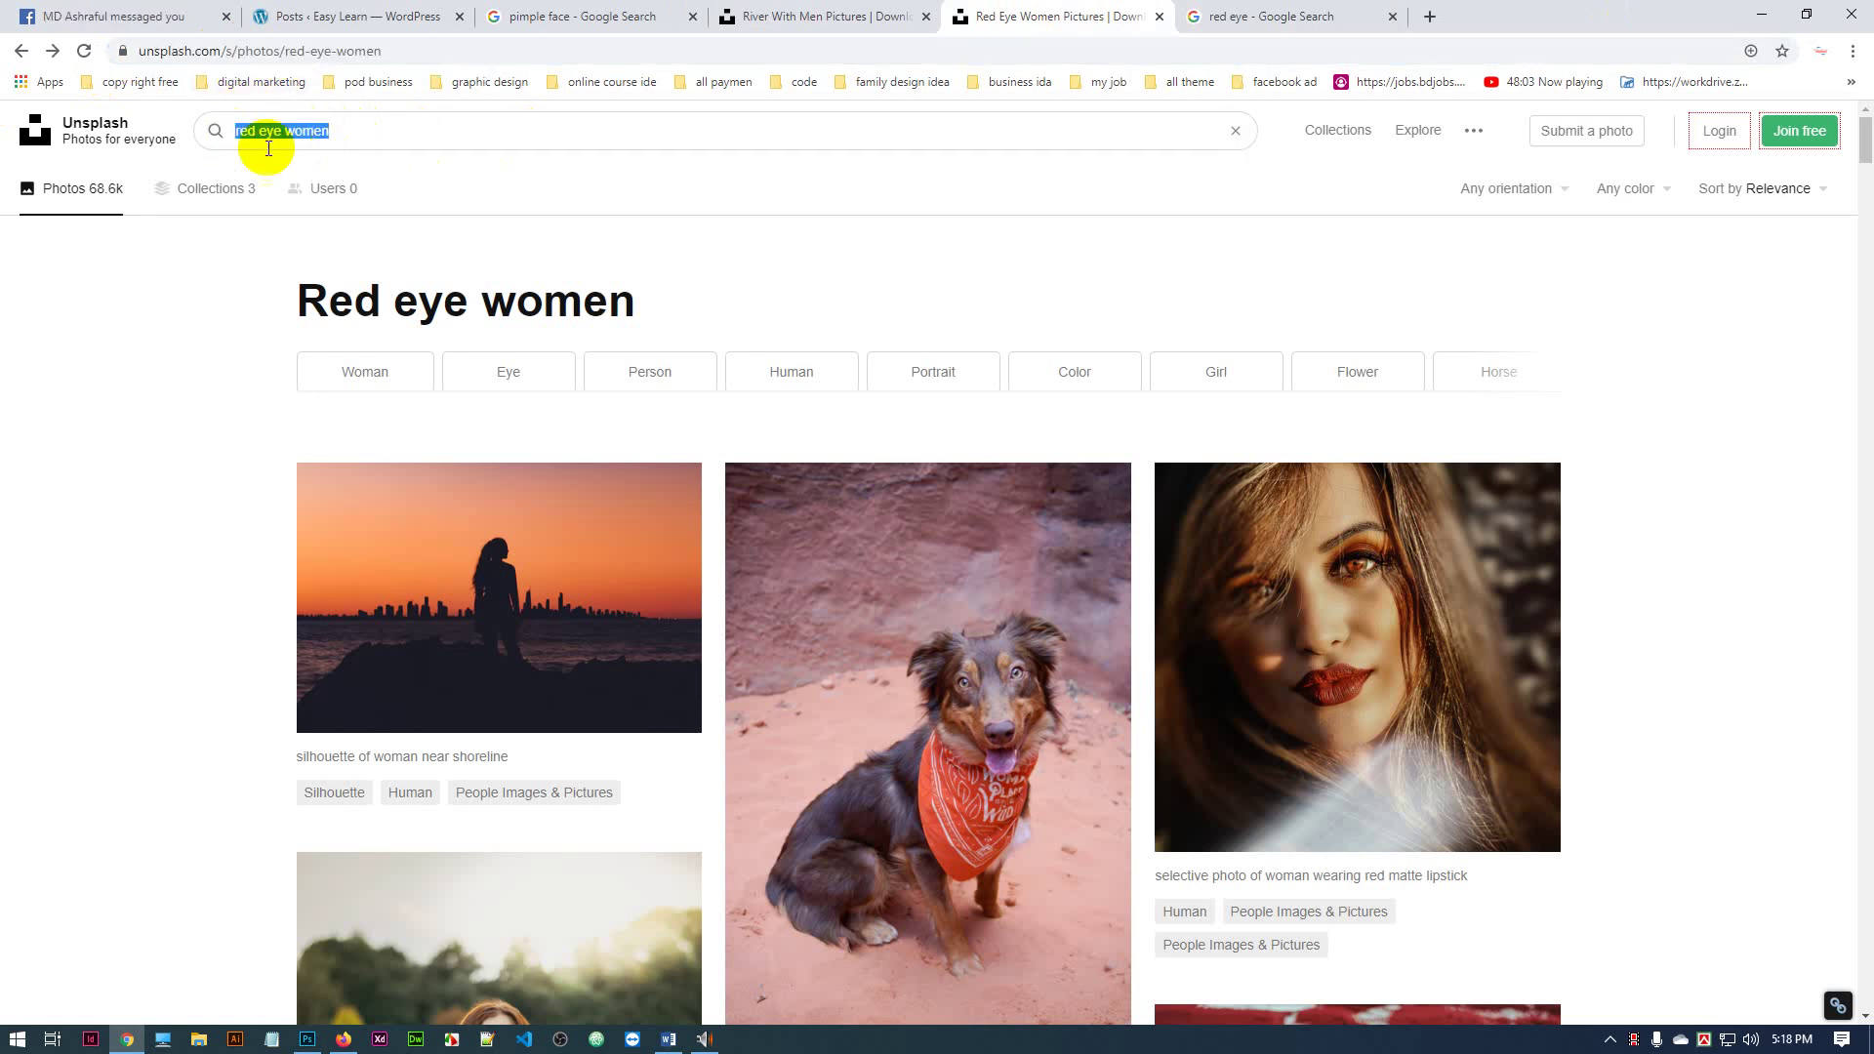
mouse_move(1238, 569)
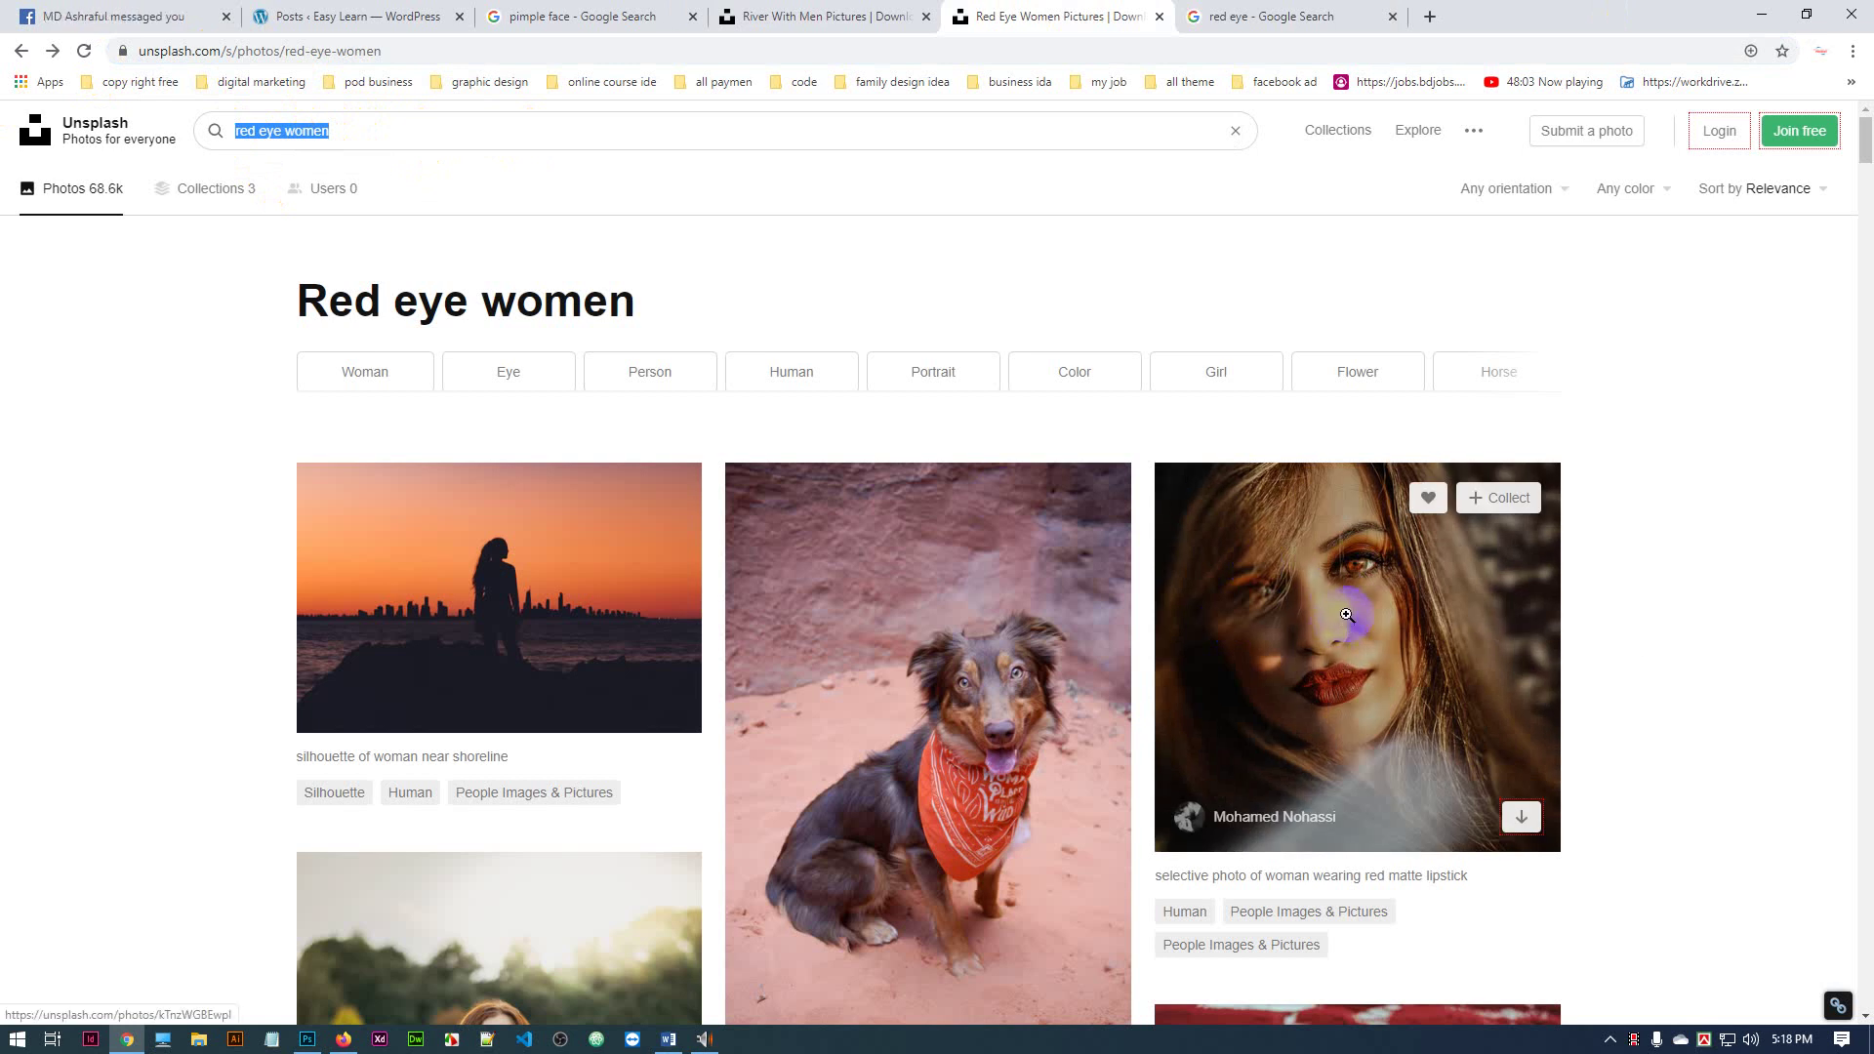
Look through the Google image results for "pimple face" and for "red eye", including the search term used
left_click(828, 22)
left_click(586, 17)
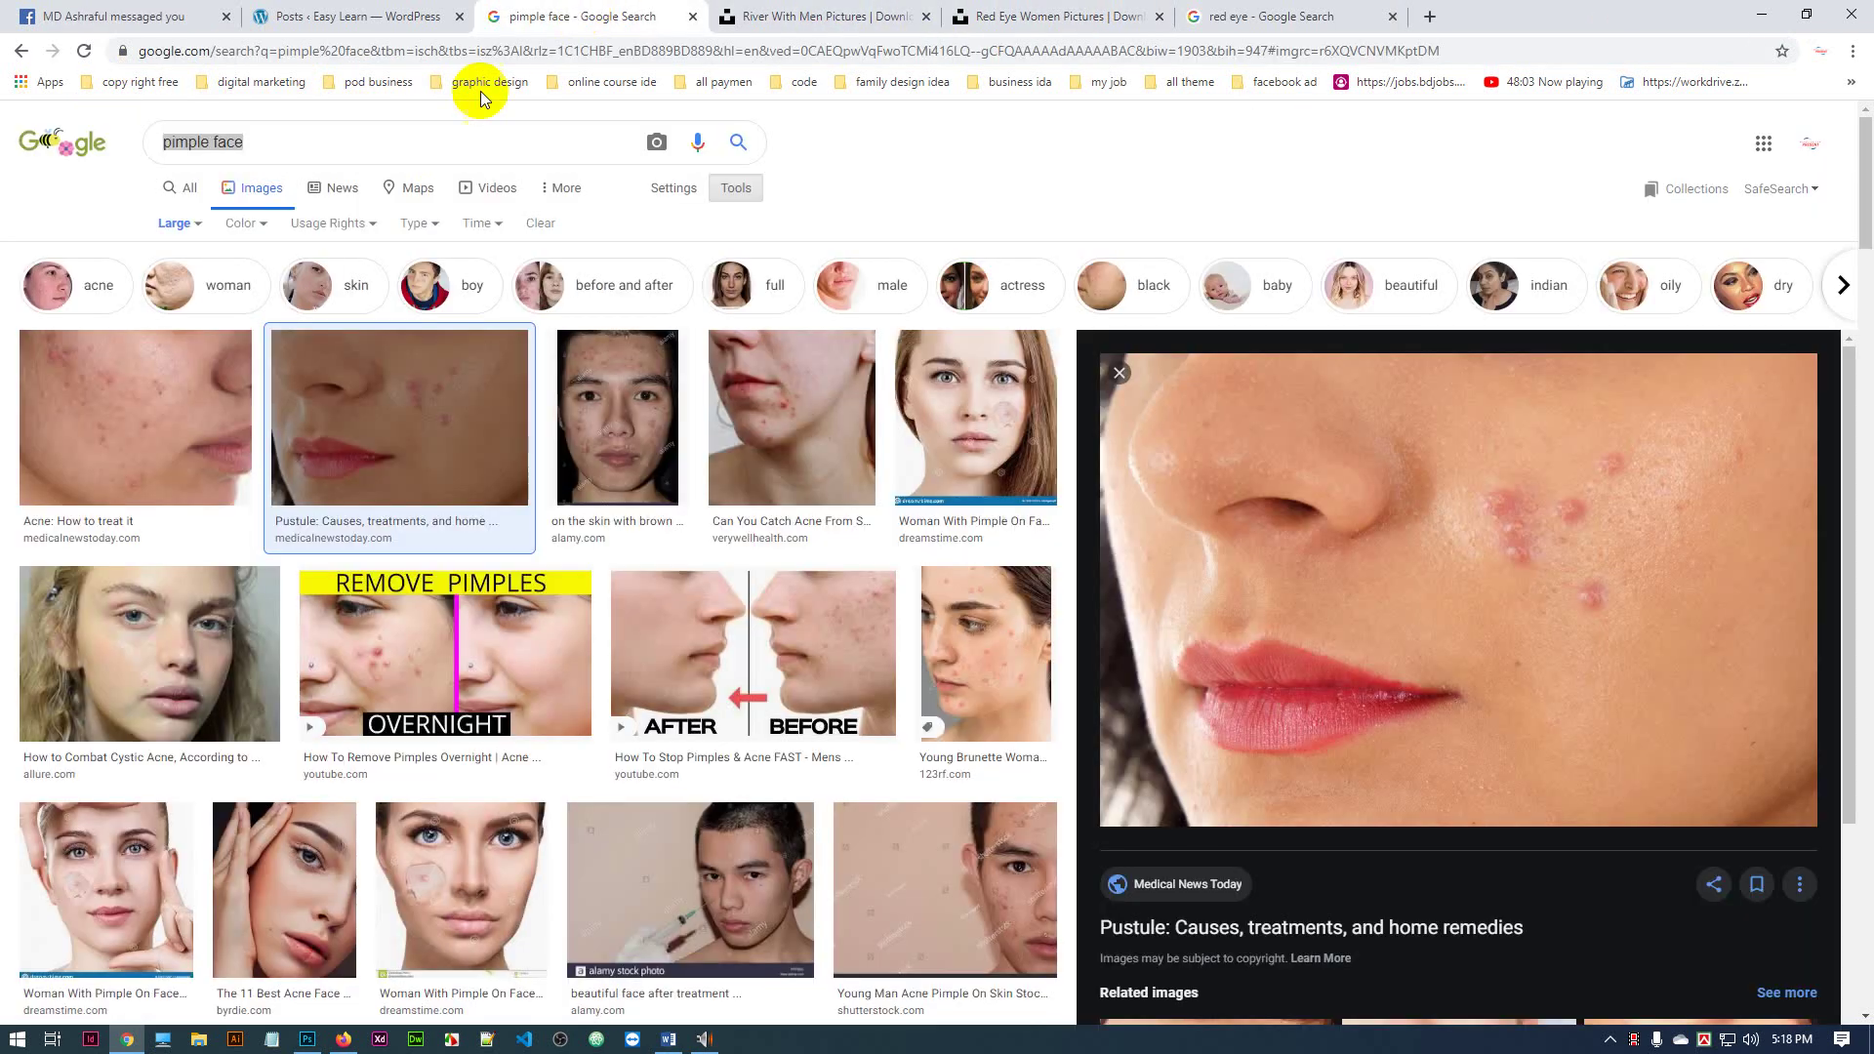
left_click(1309, 14)
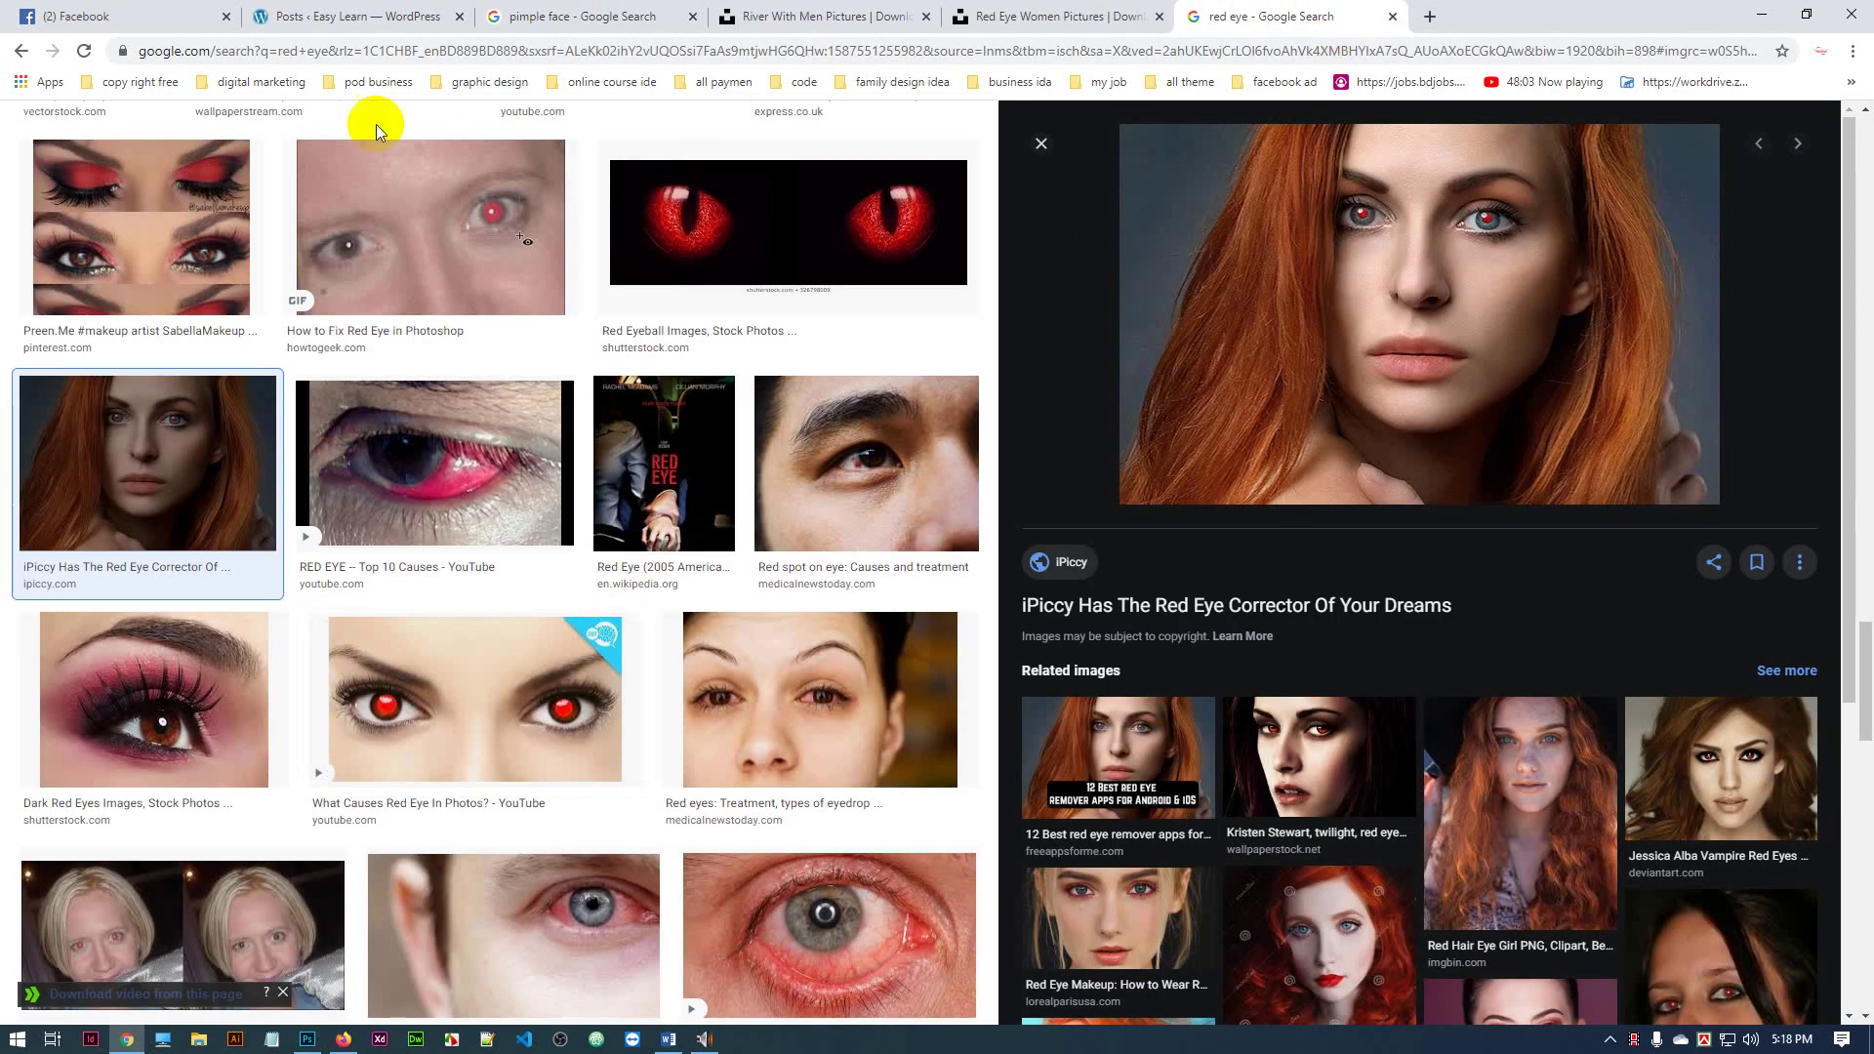
scroll(419, 156, "down", 15)
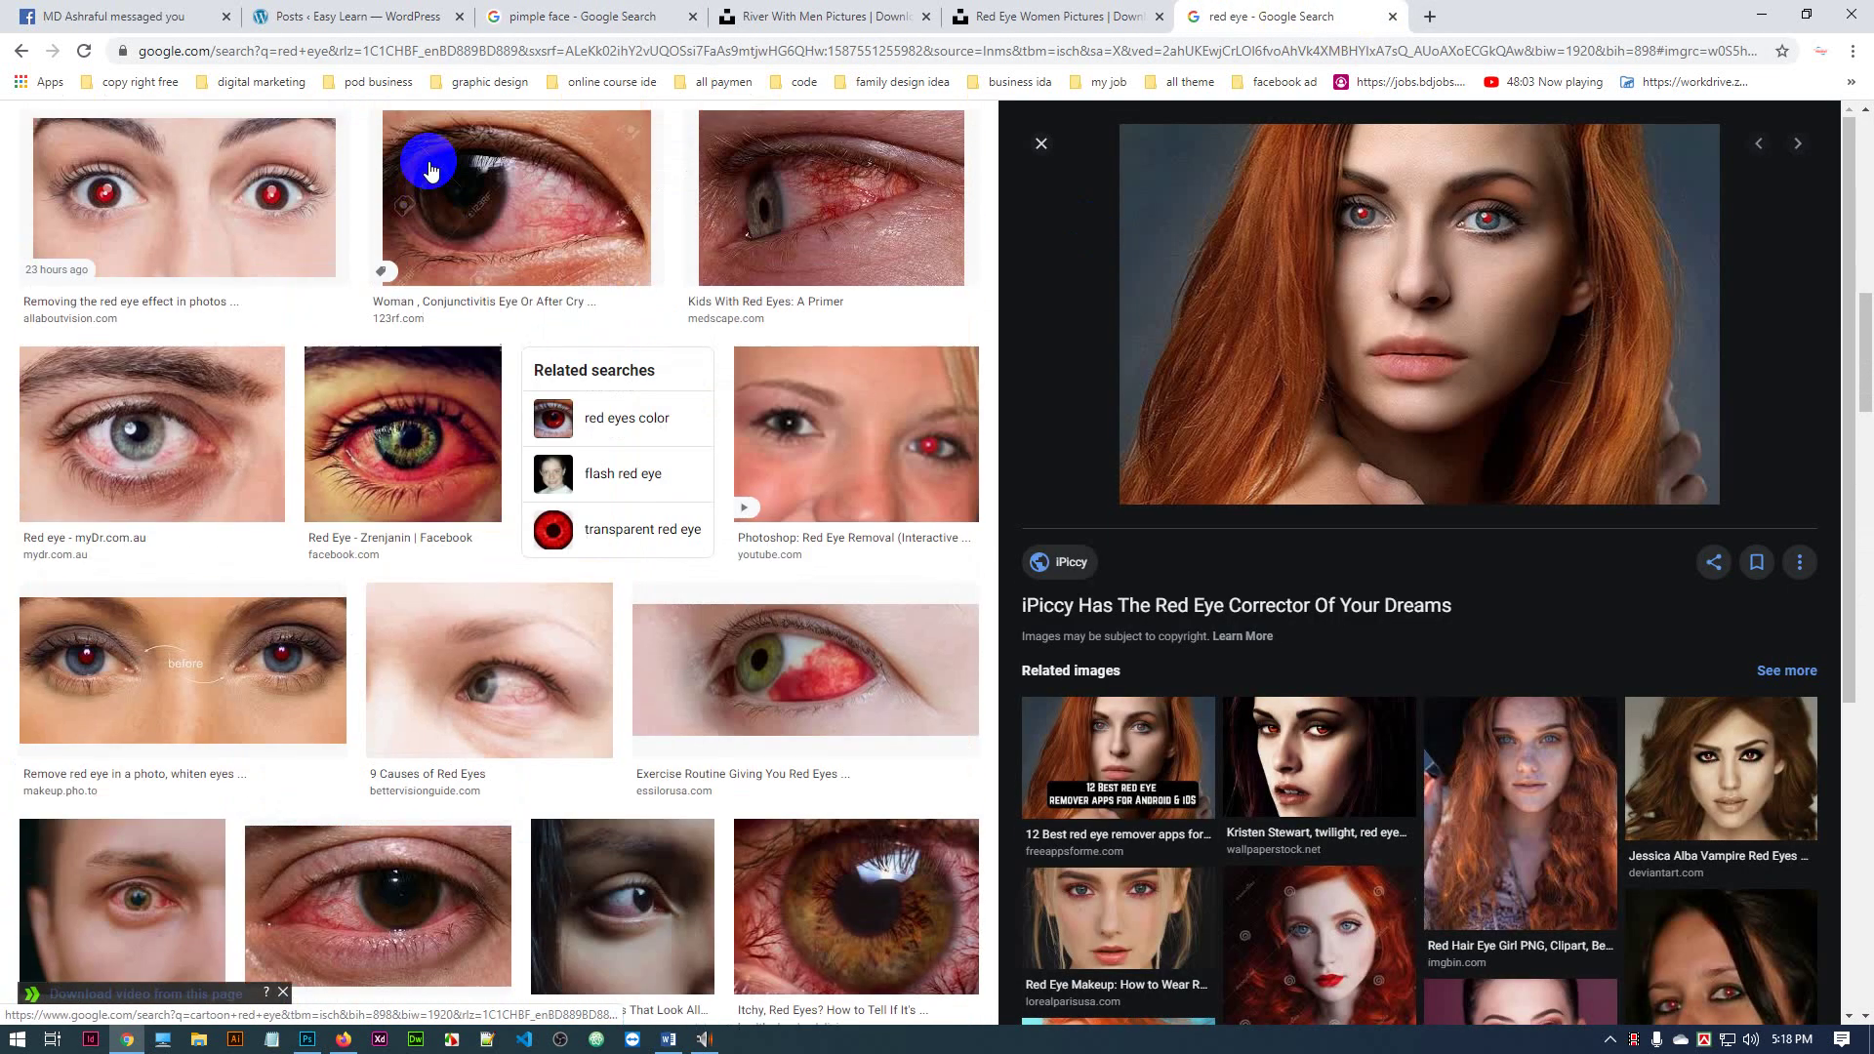
scroll(430, 170, "up", 15)
left_click_drag(217, 142, 163, 148)
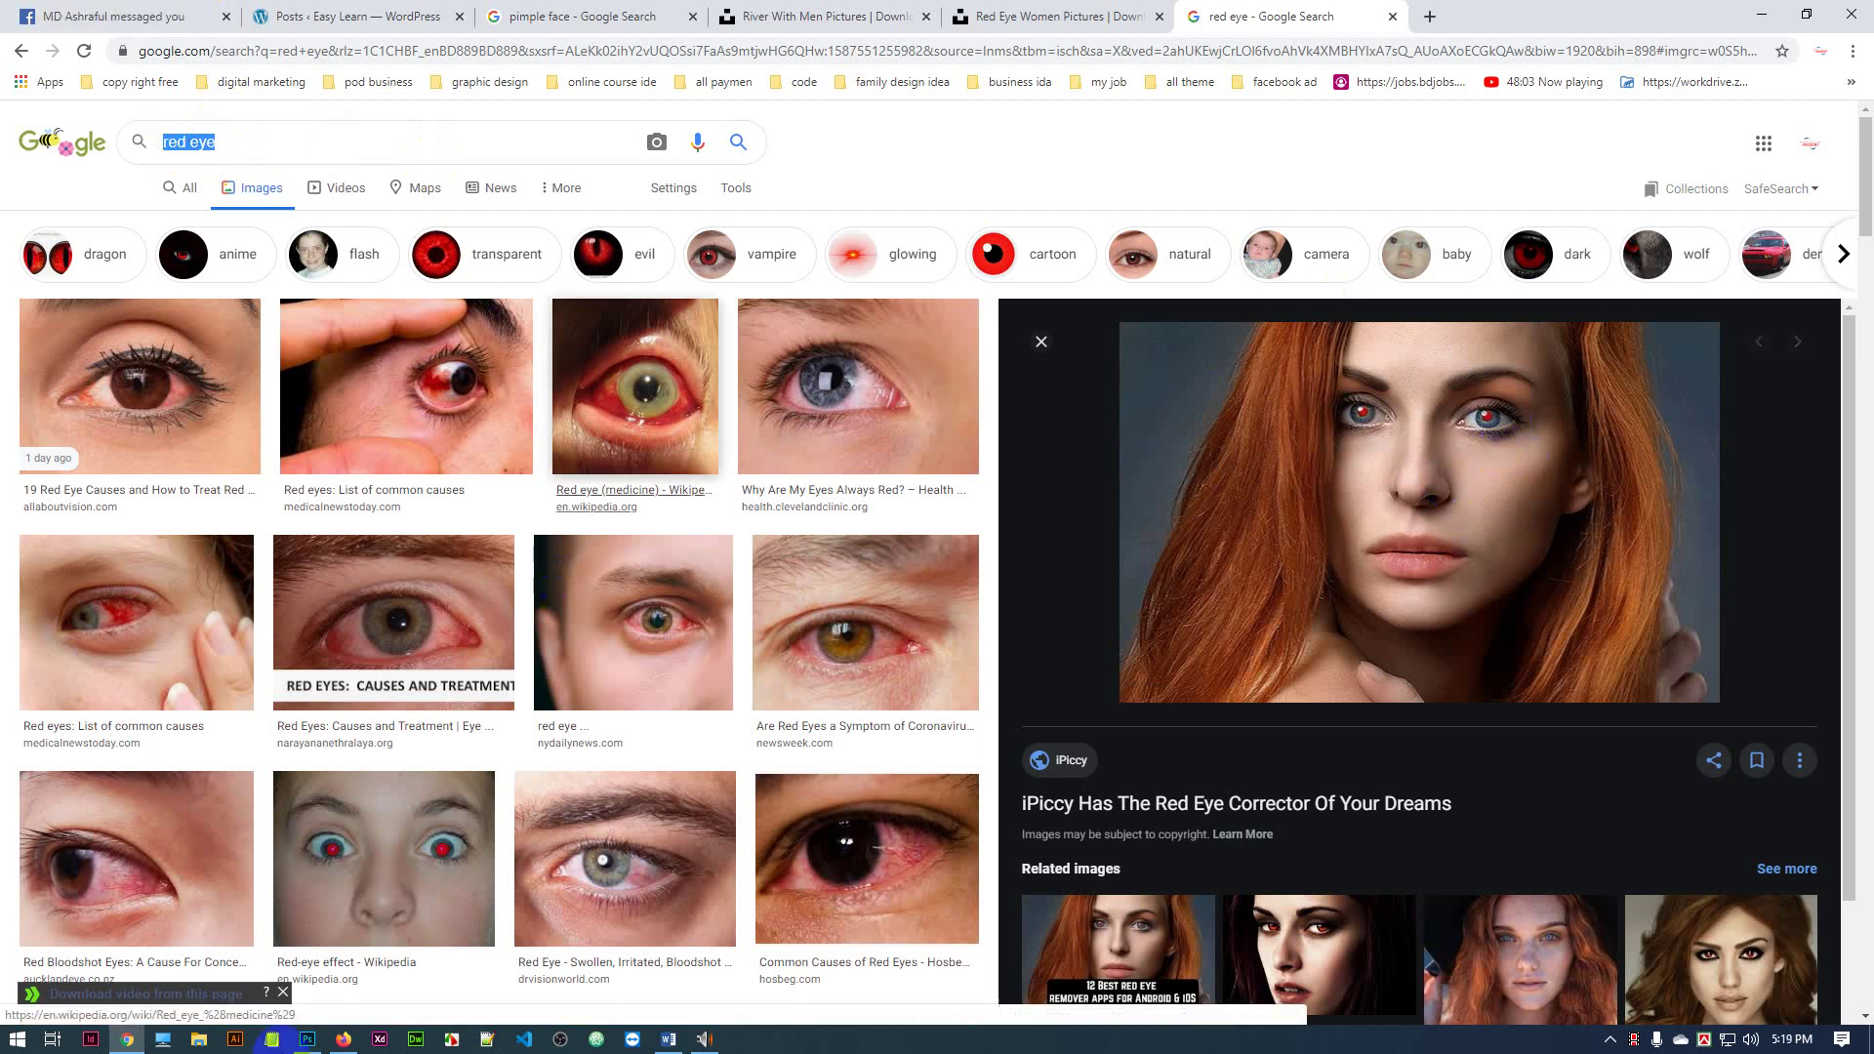
left_click(308, 1040)
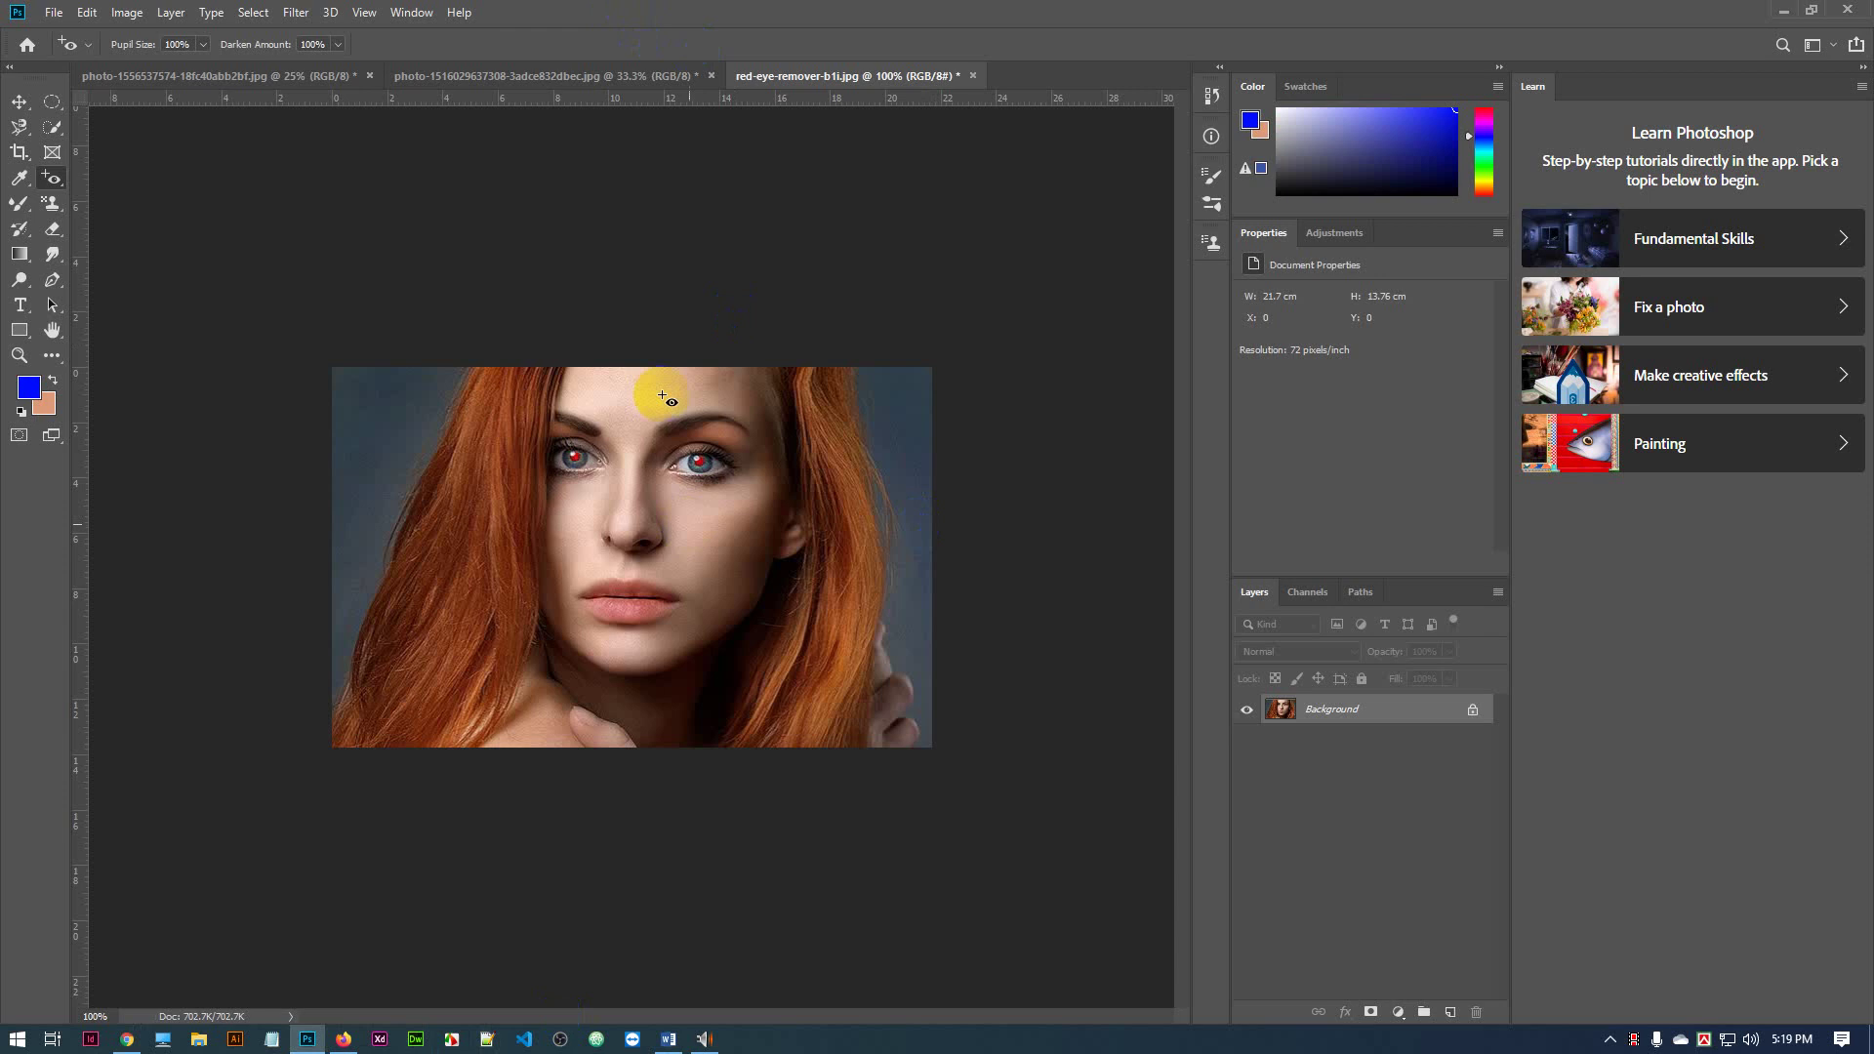
left_click(631, 78)
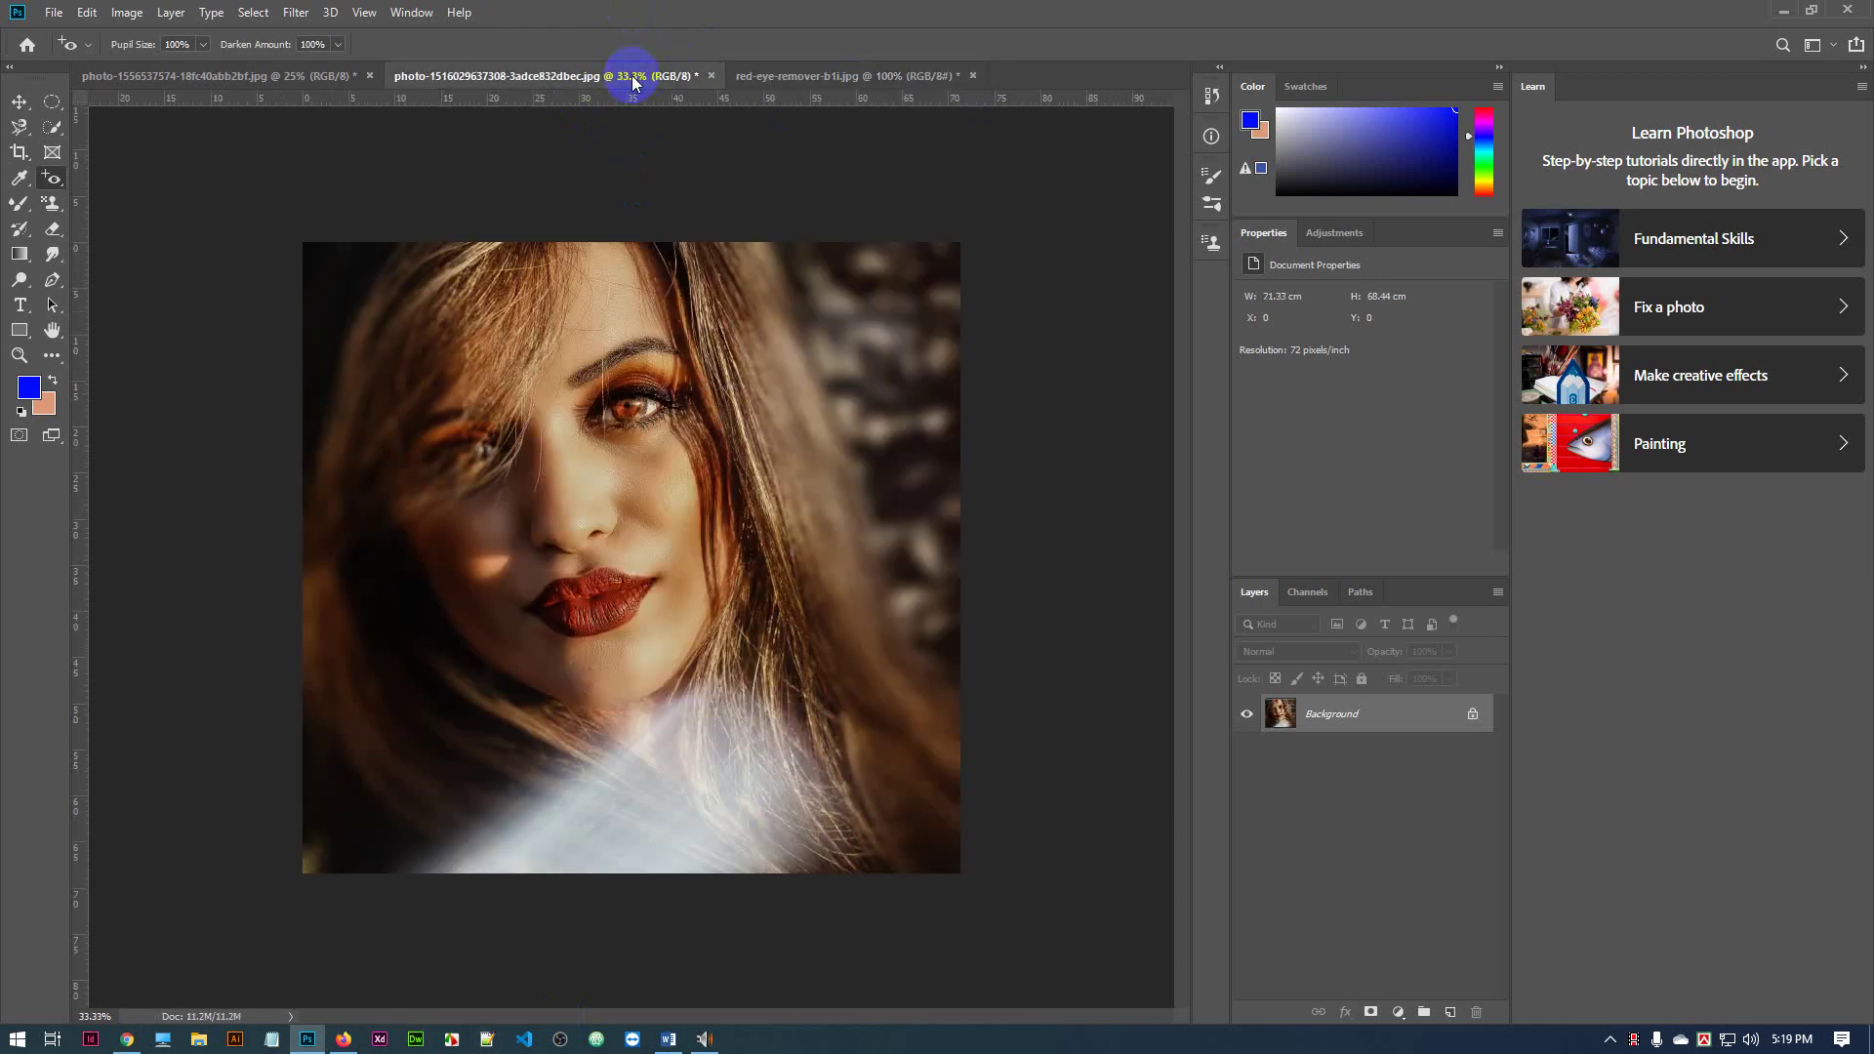
left_click(856, 77)
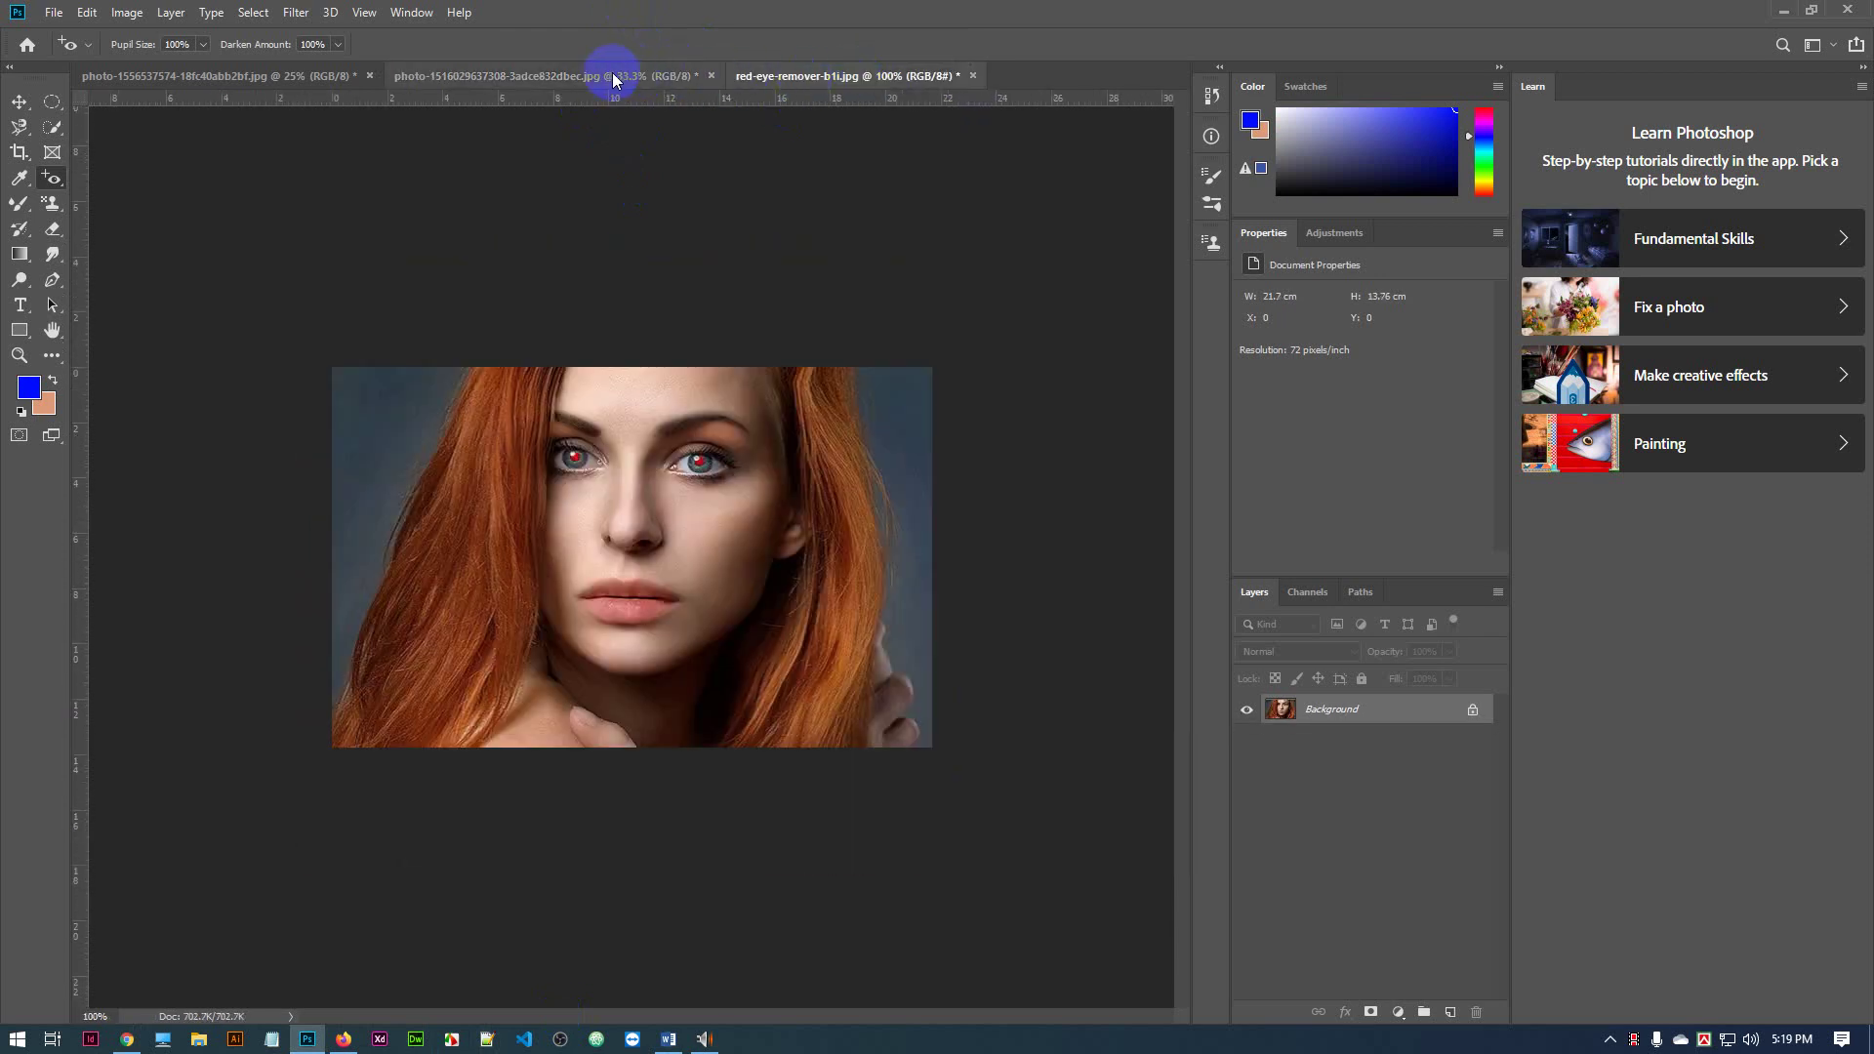
left_click(621, 77)
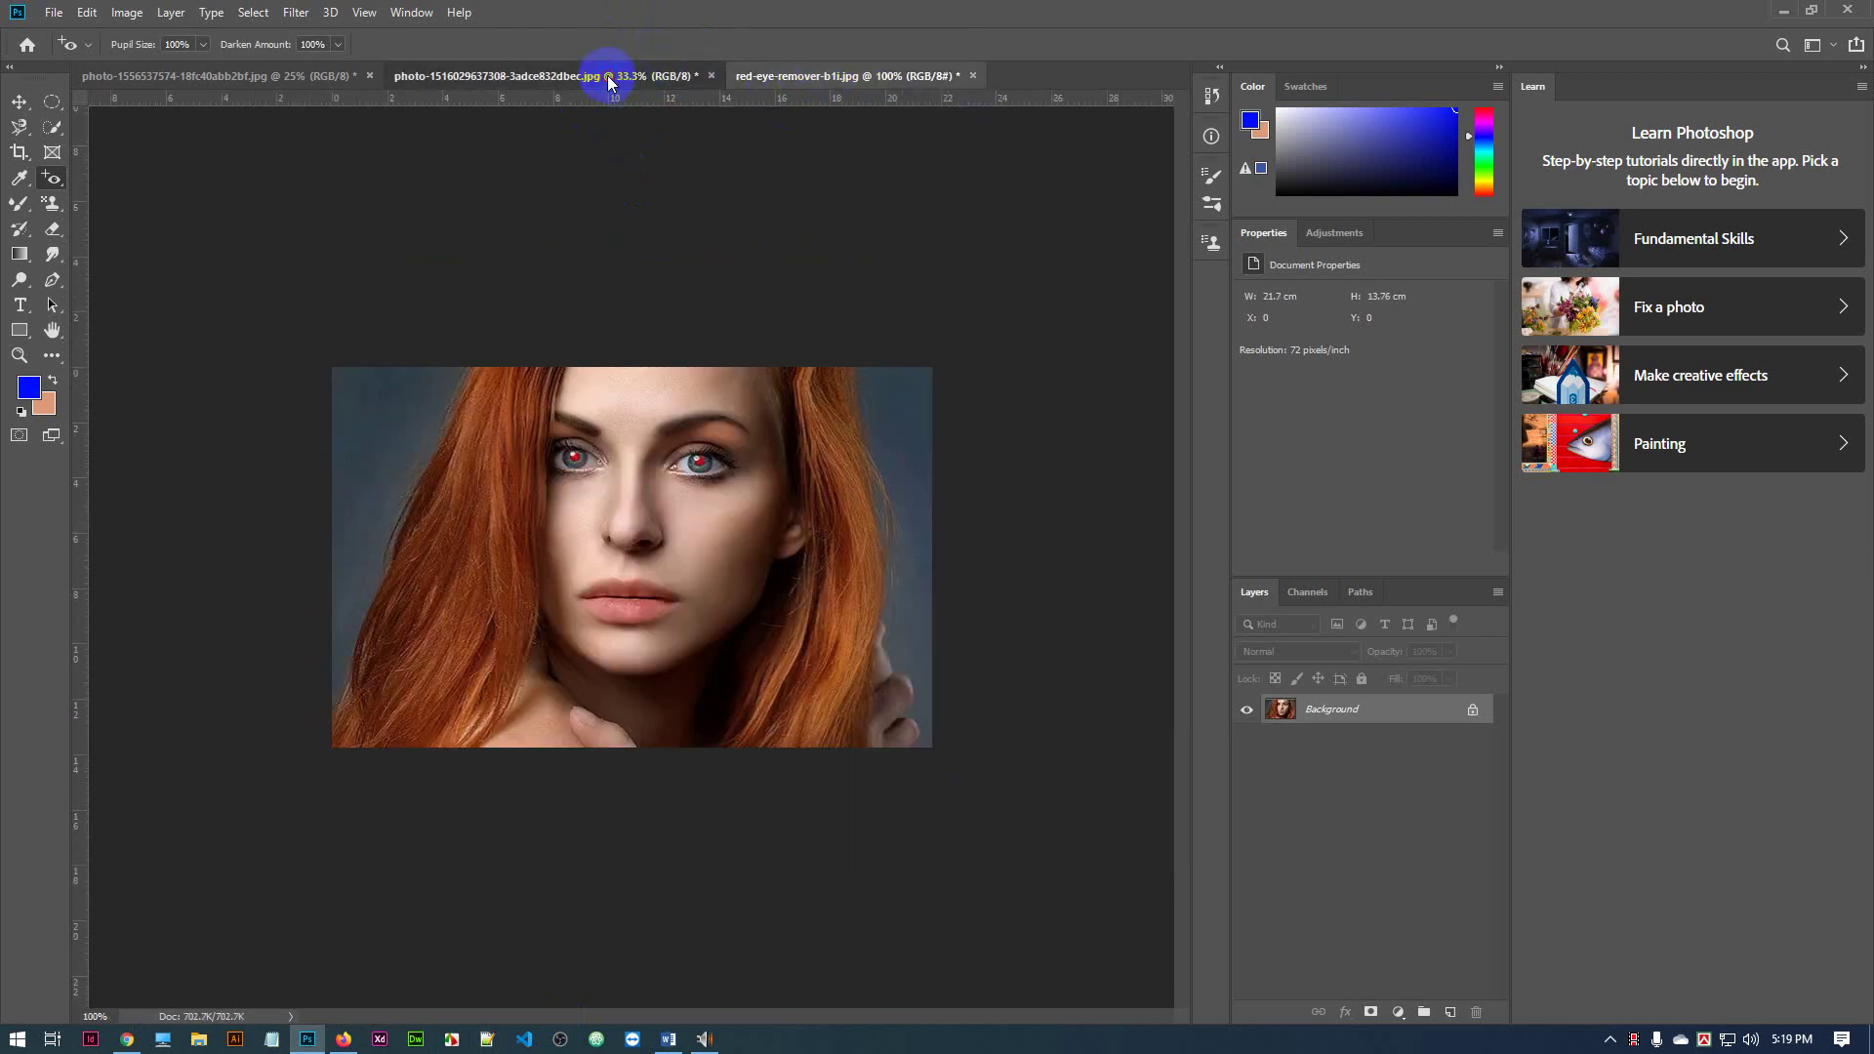
left_click(802, 77)
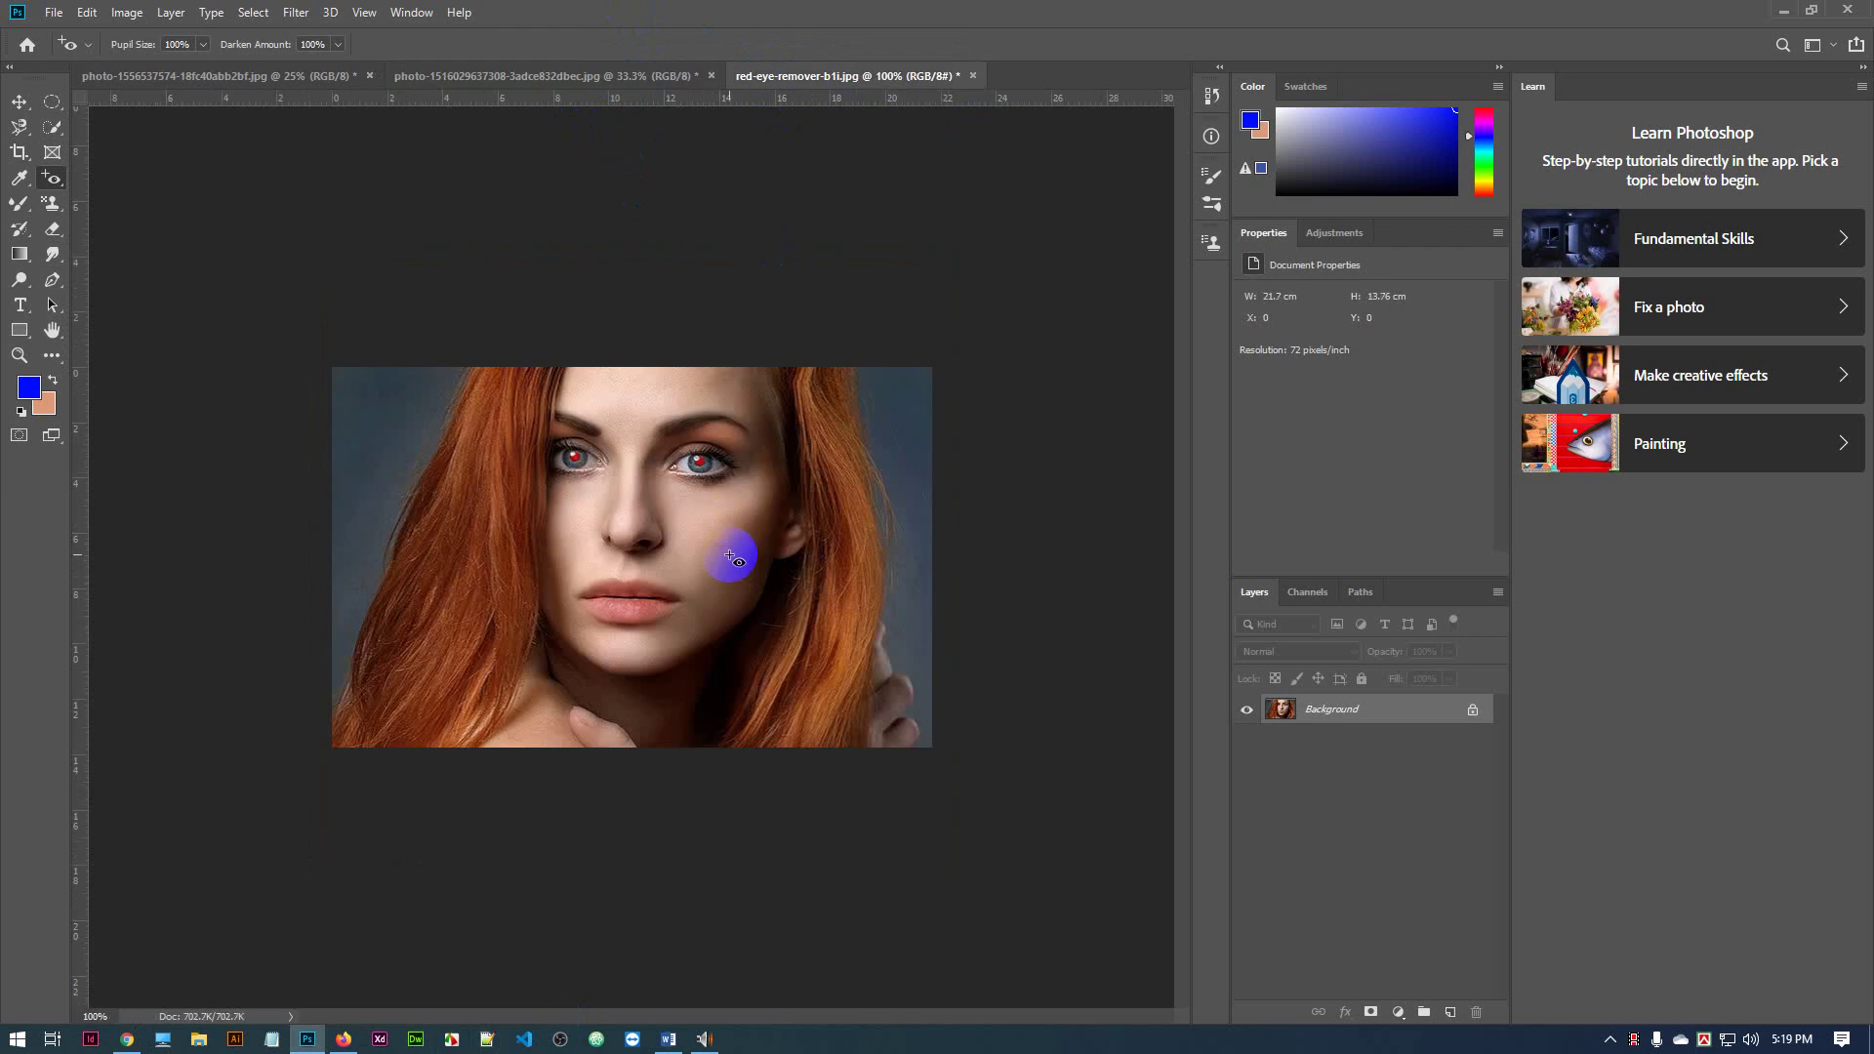
key("ctrl+plus")
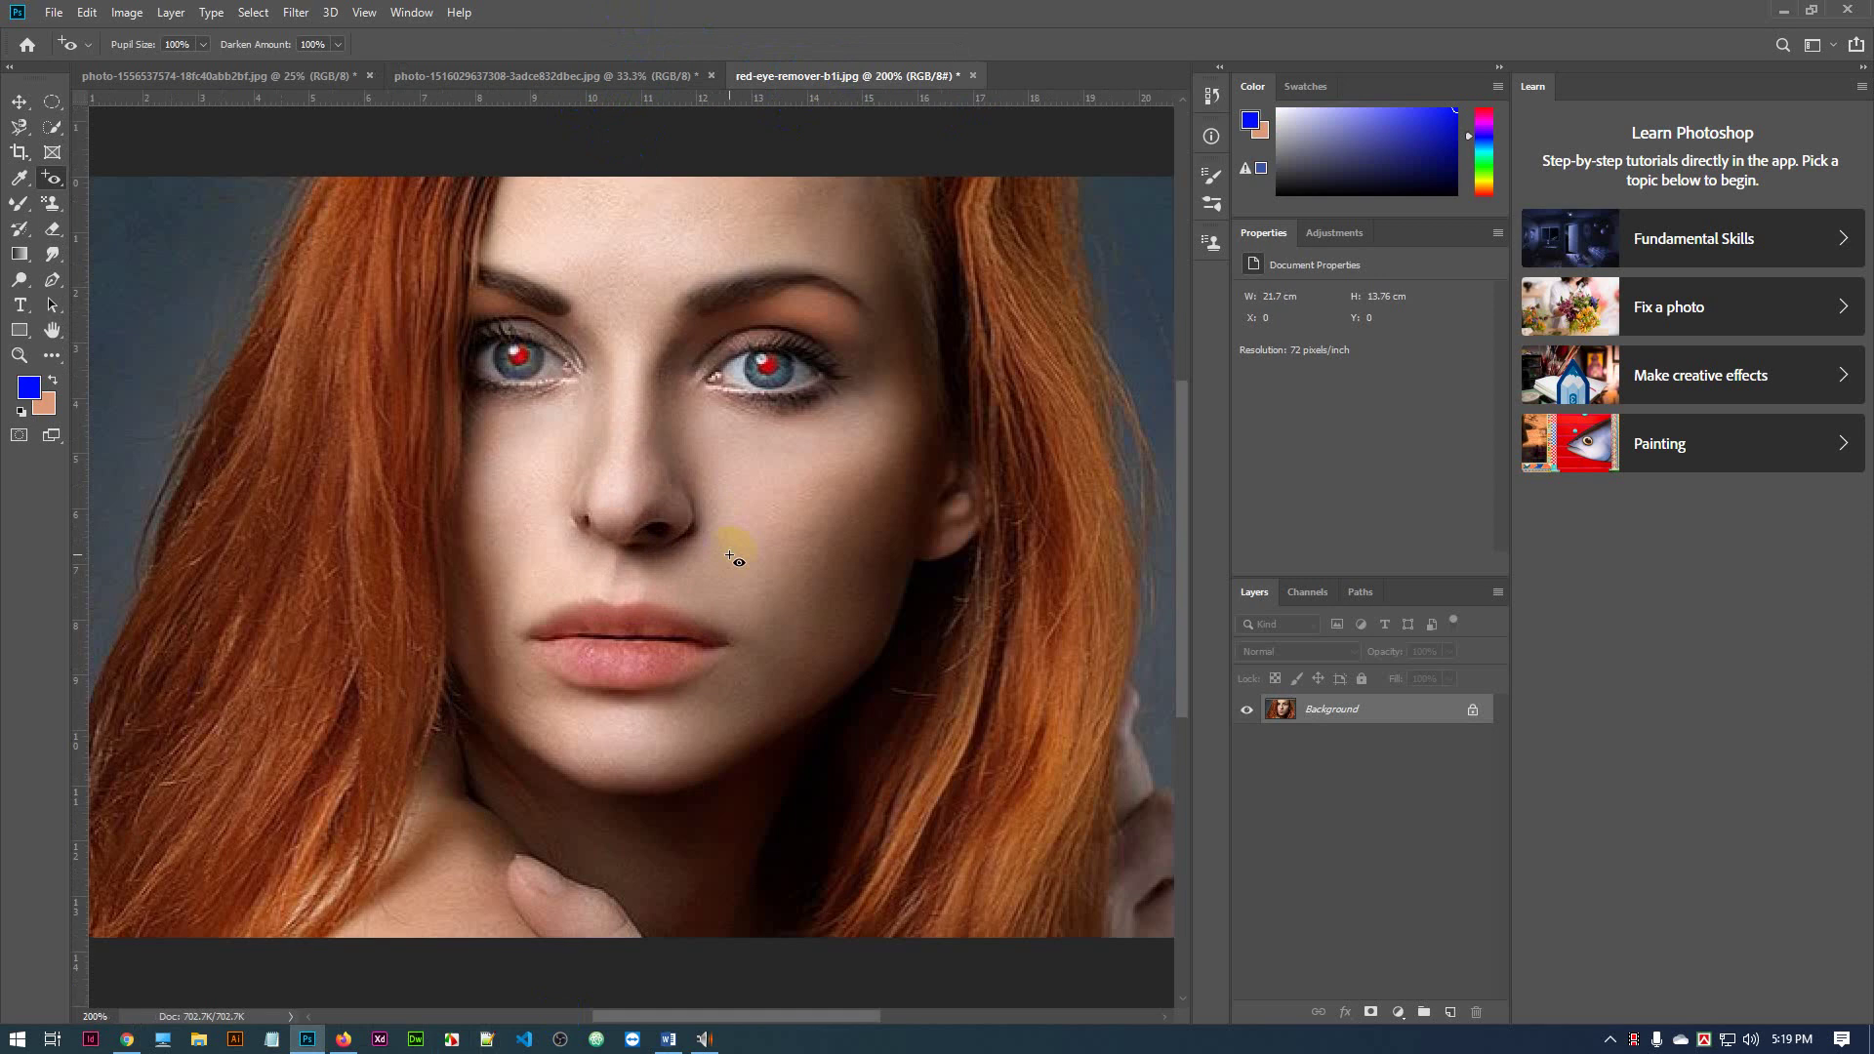
key("ctrl+minus")
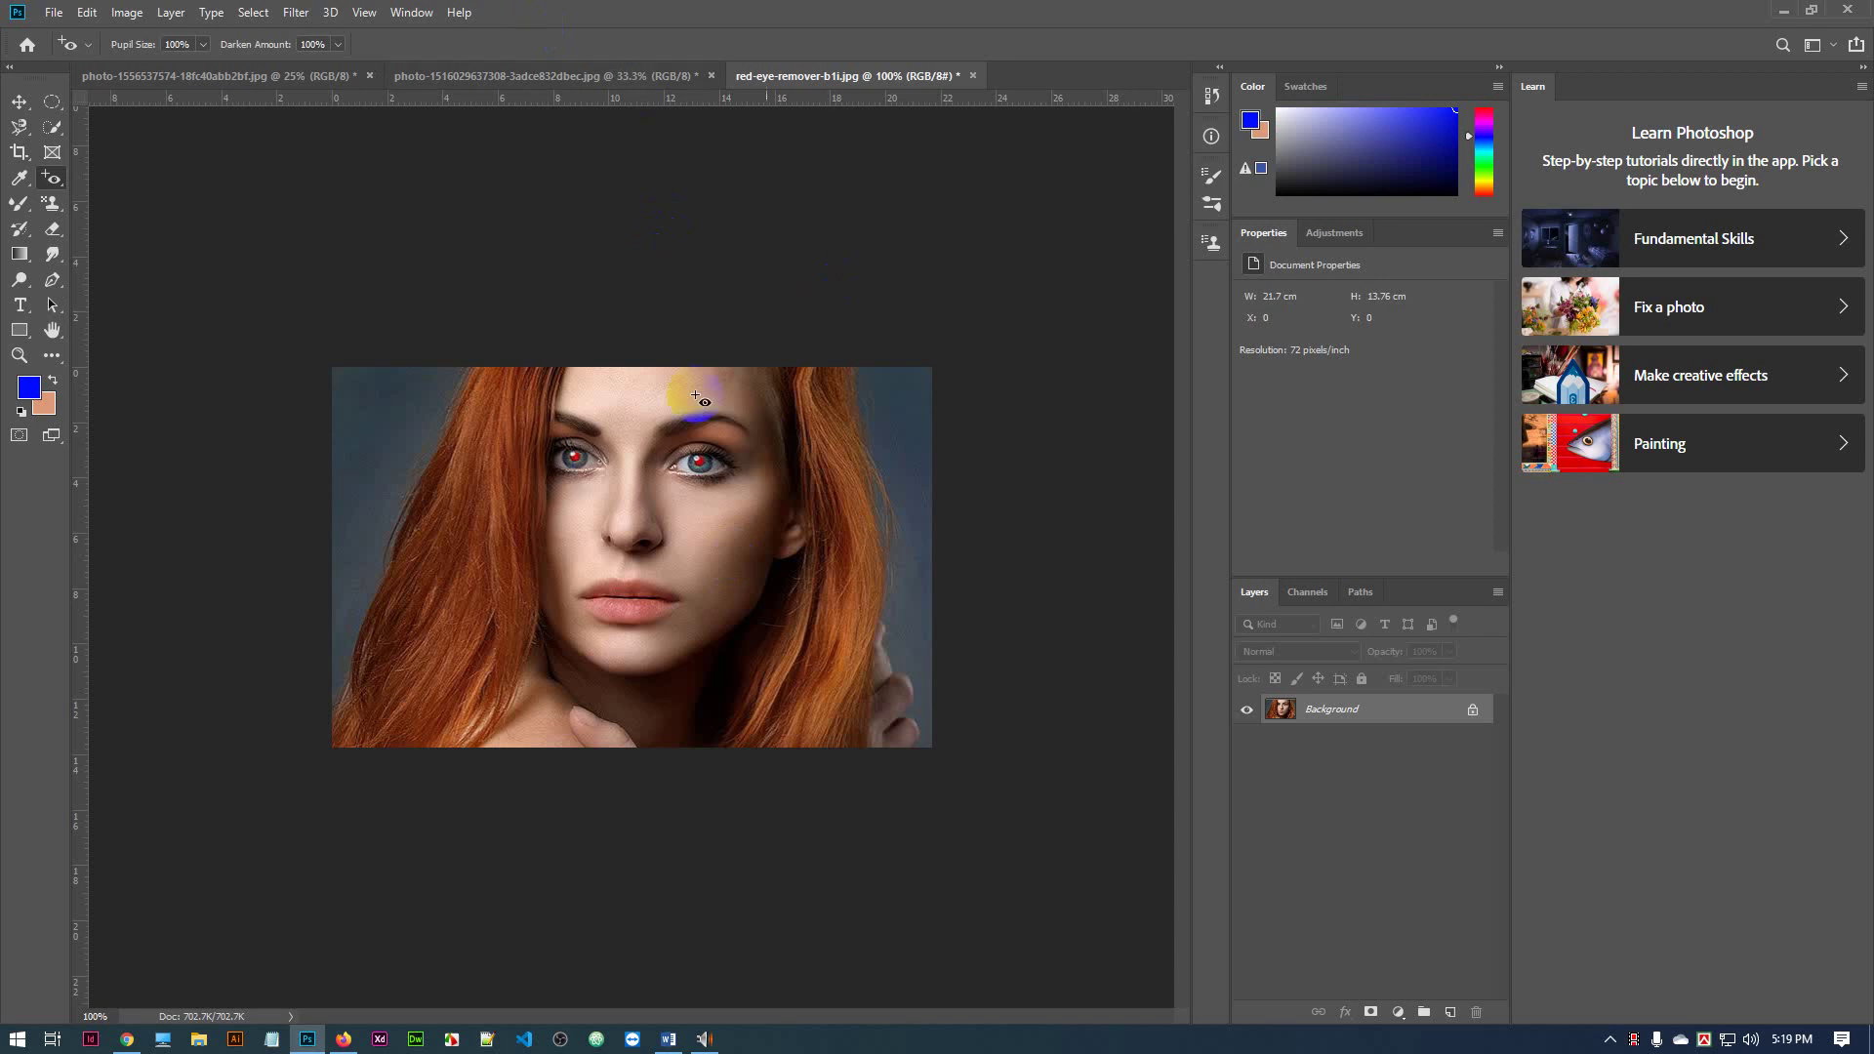
left_click(620, 78)
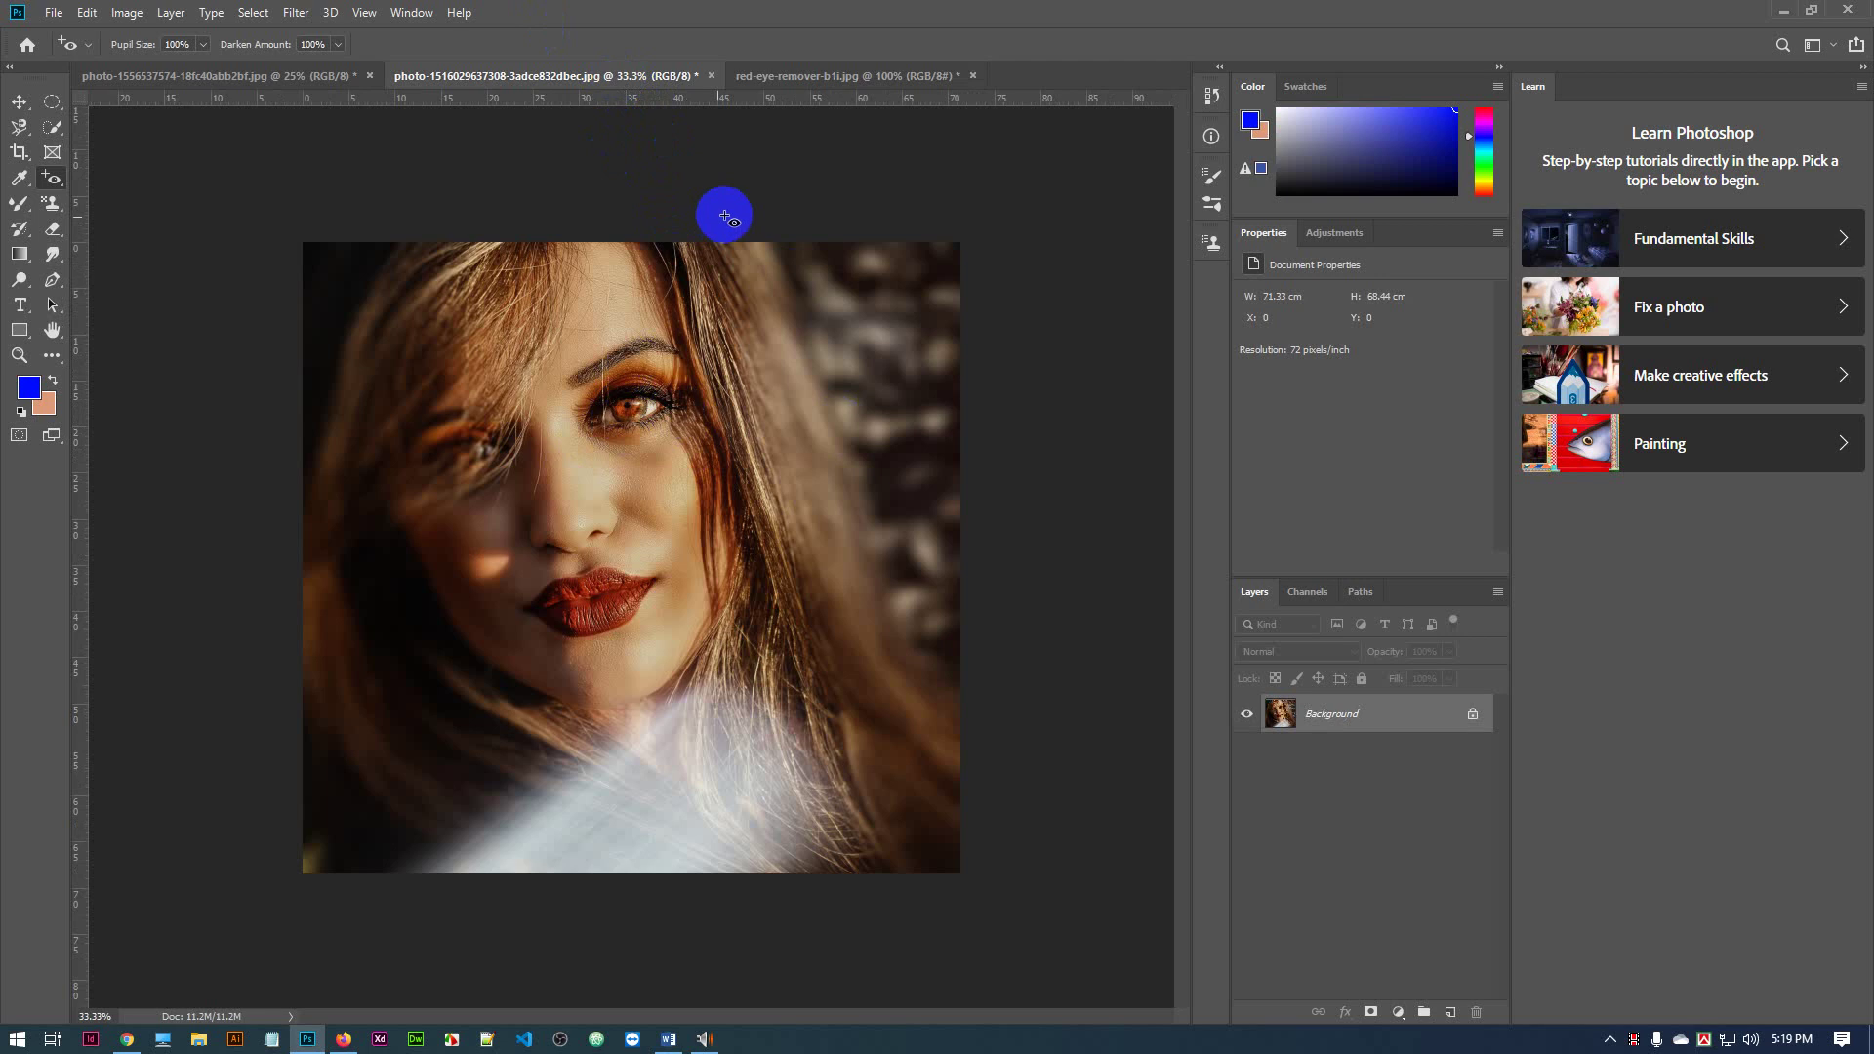
left_click(842, 78)
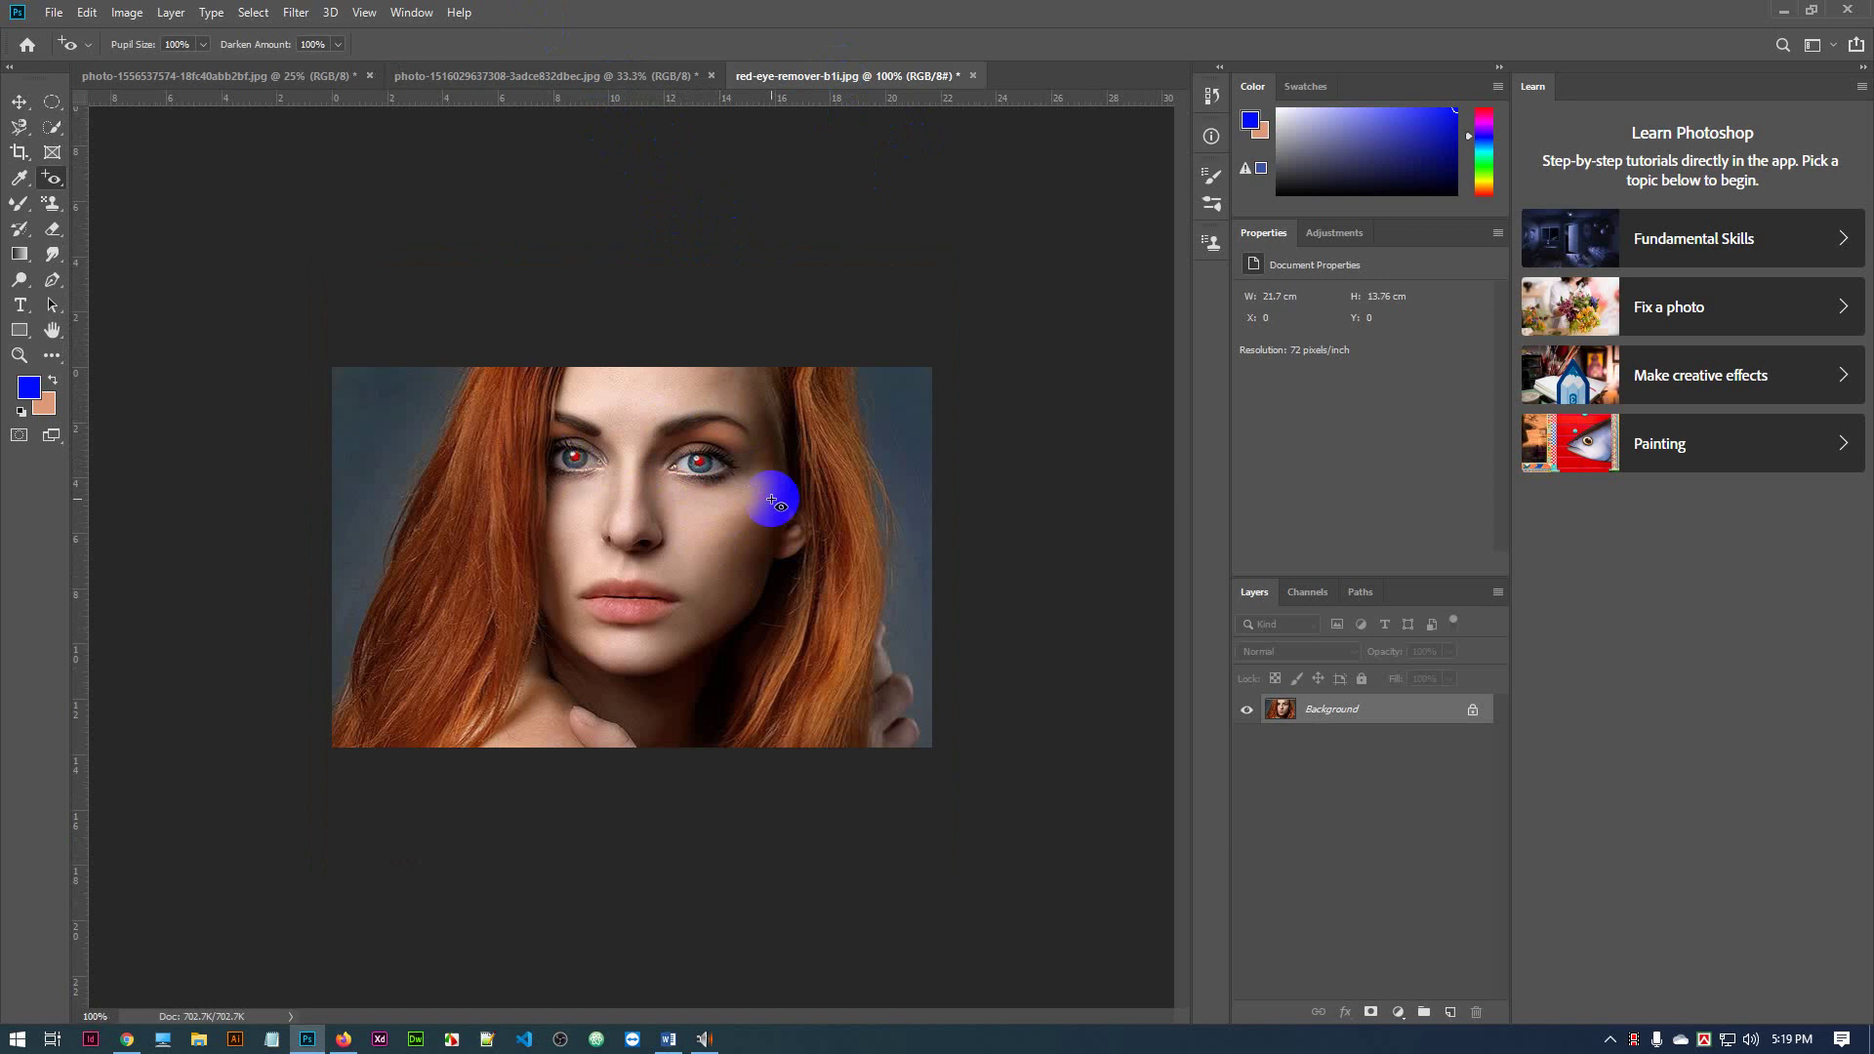
Remove the red from both pupils of the red-haired woman with the Red Eye tool
left_click(704, 463)
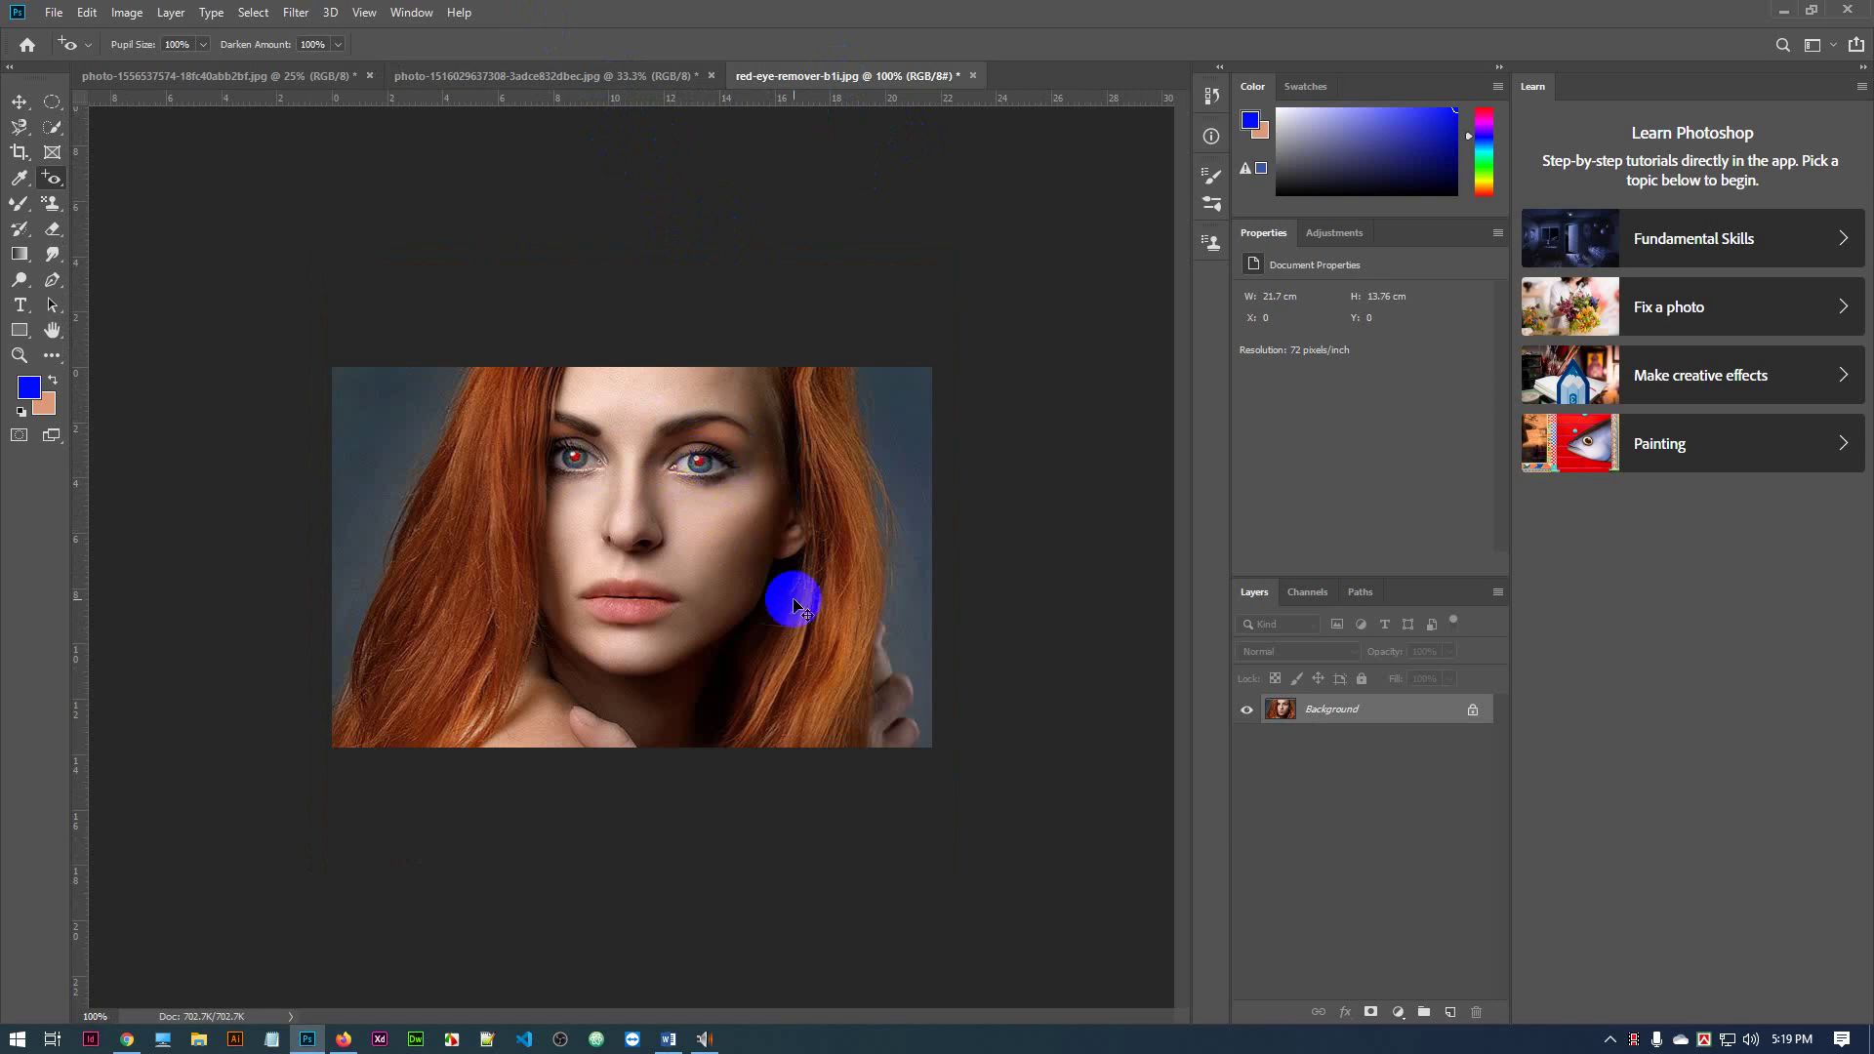
key("ctrl+plus")
left_click(766, 361)
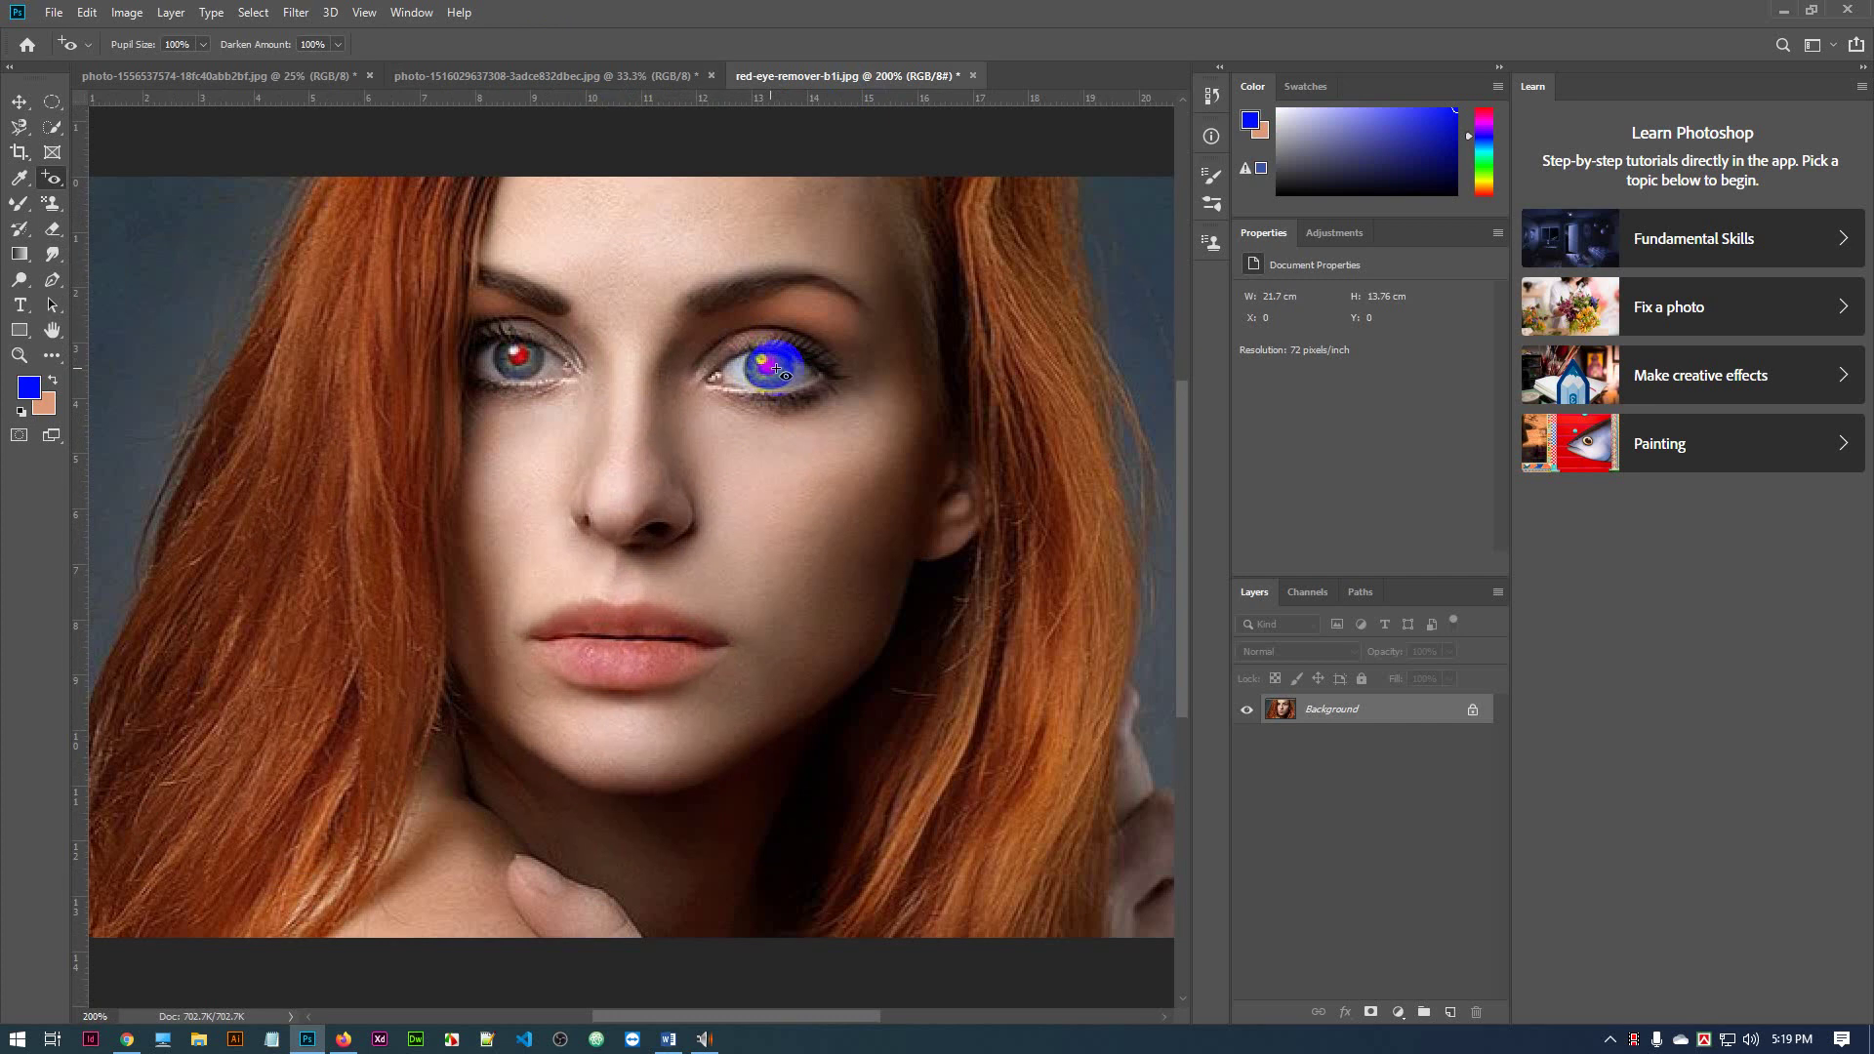
left_click(518, 354)
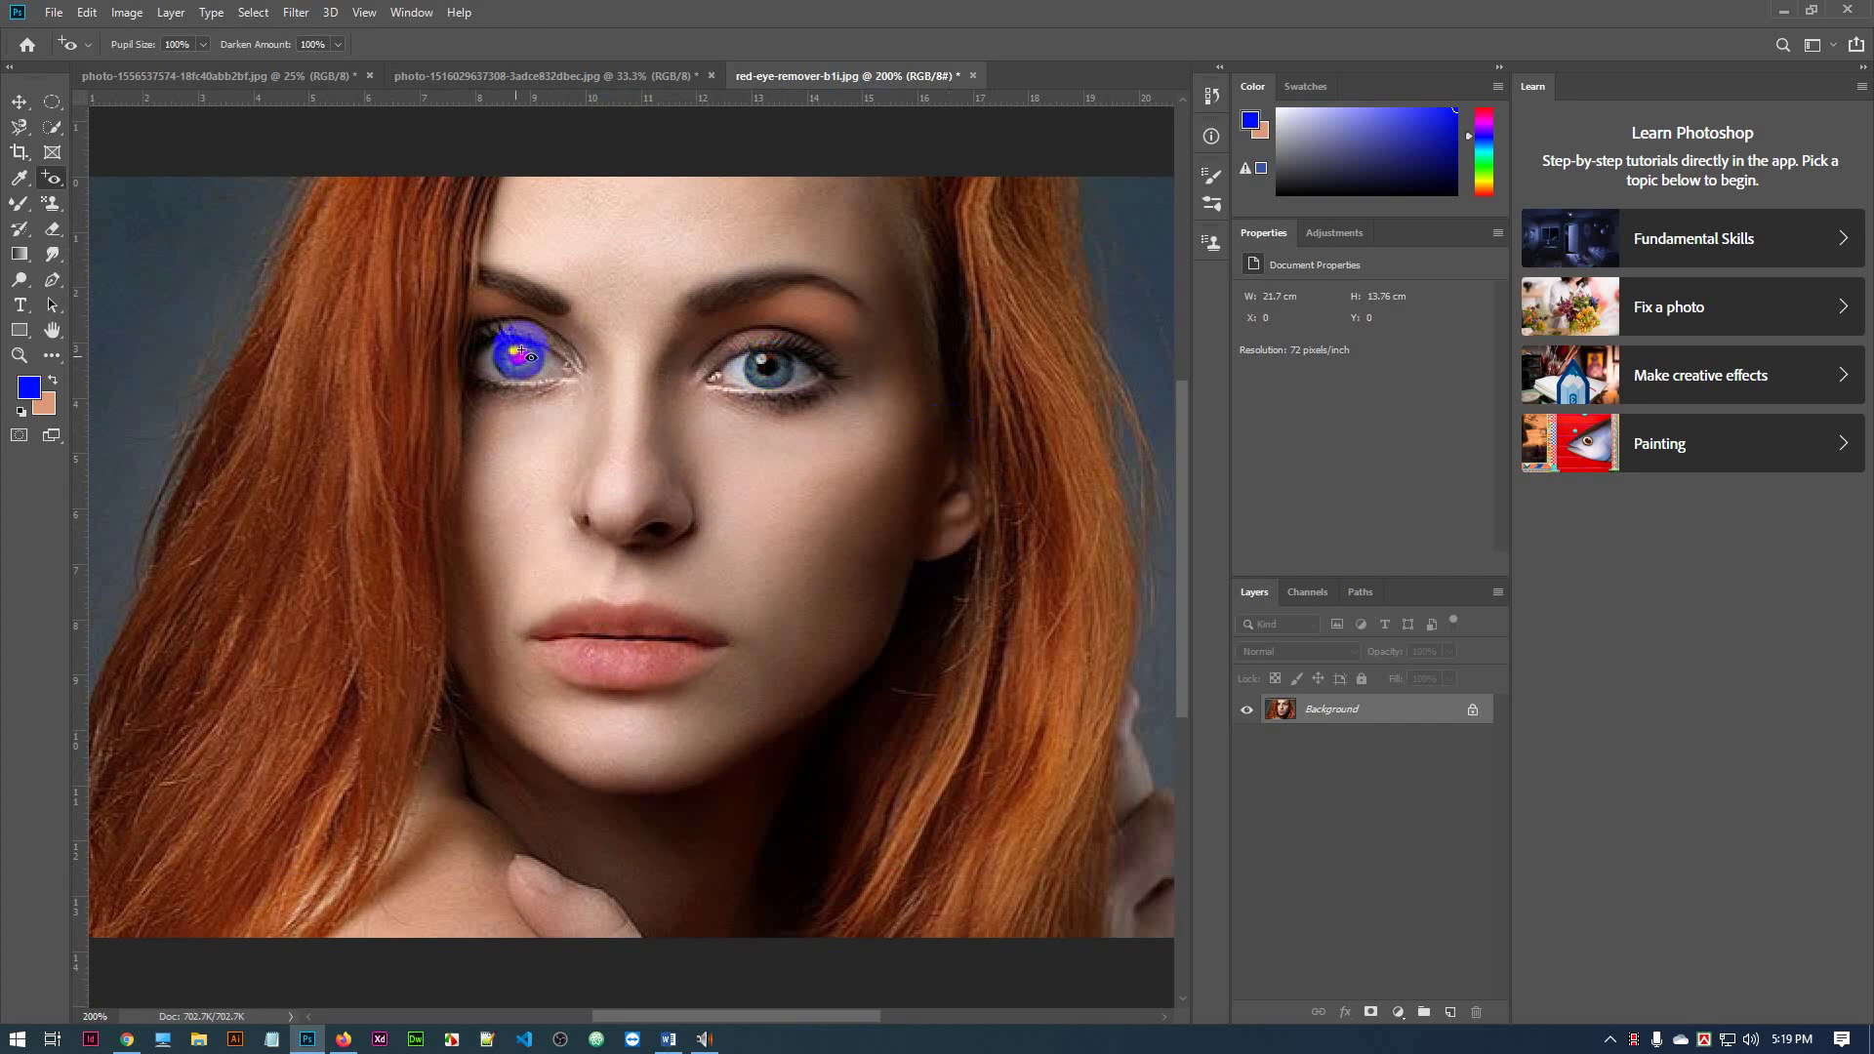
left_click(807, 476)
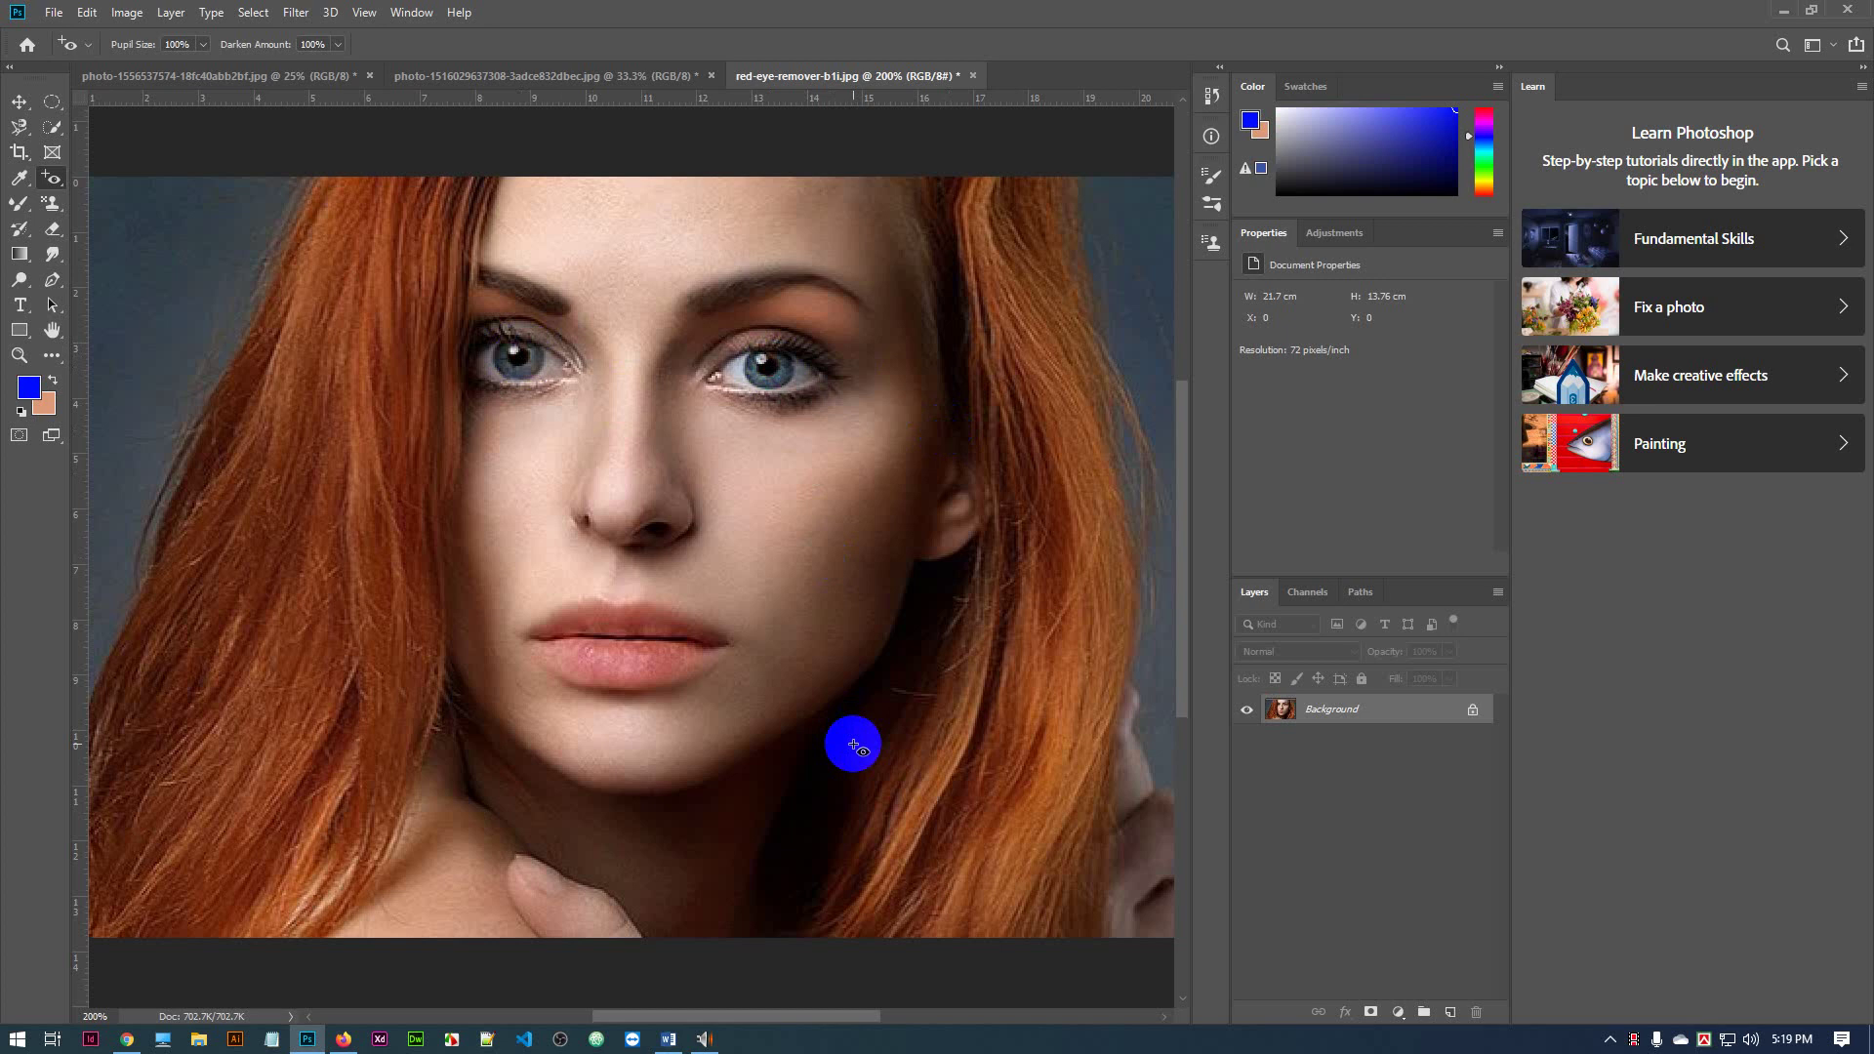
left_click(745, 369)
left_click(728, 373)
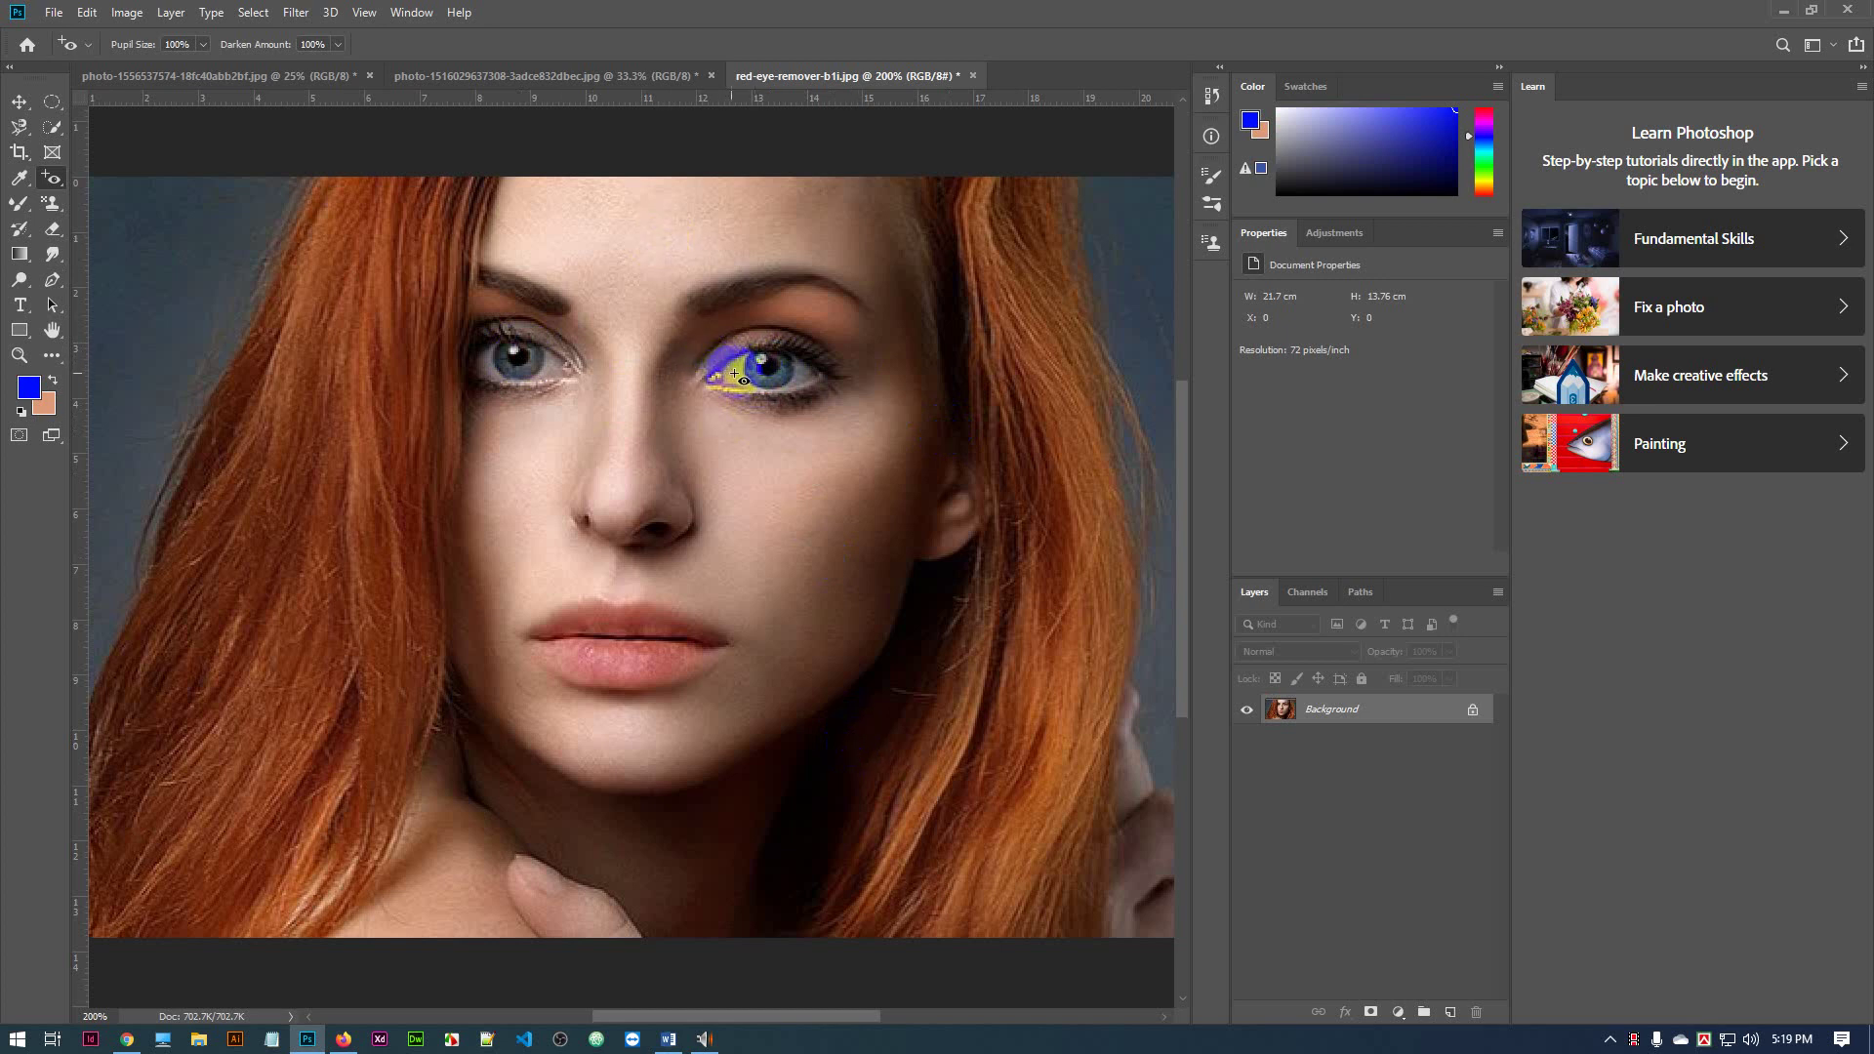
left_click(738, 376)
left_click(728, 373)
left_click(734, 376)
left_click(740, 379)
left_click(628, 100)
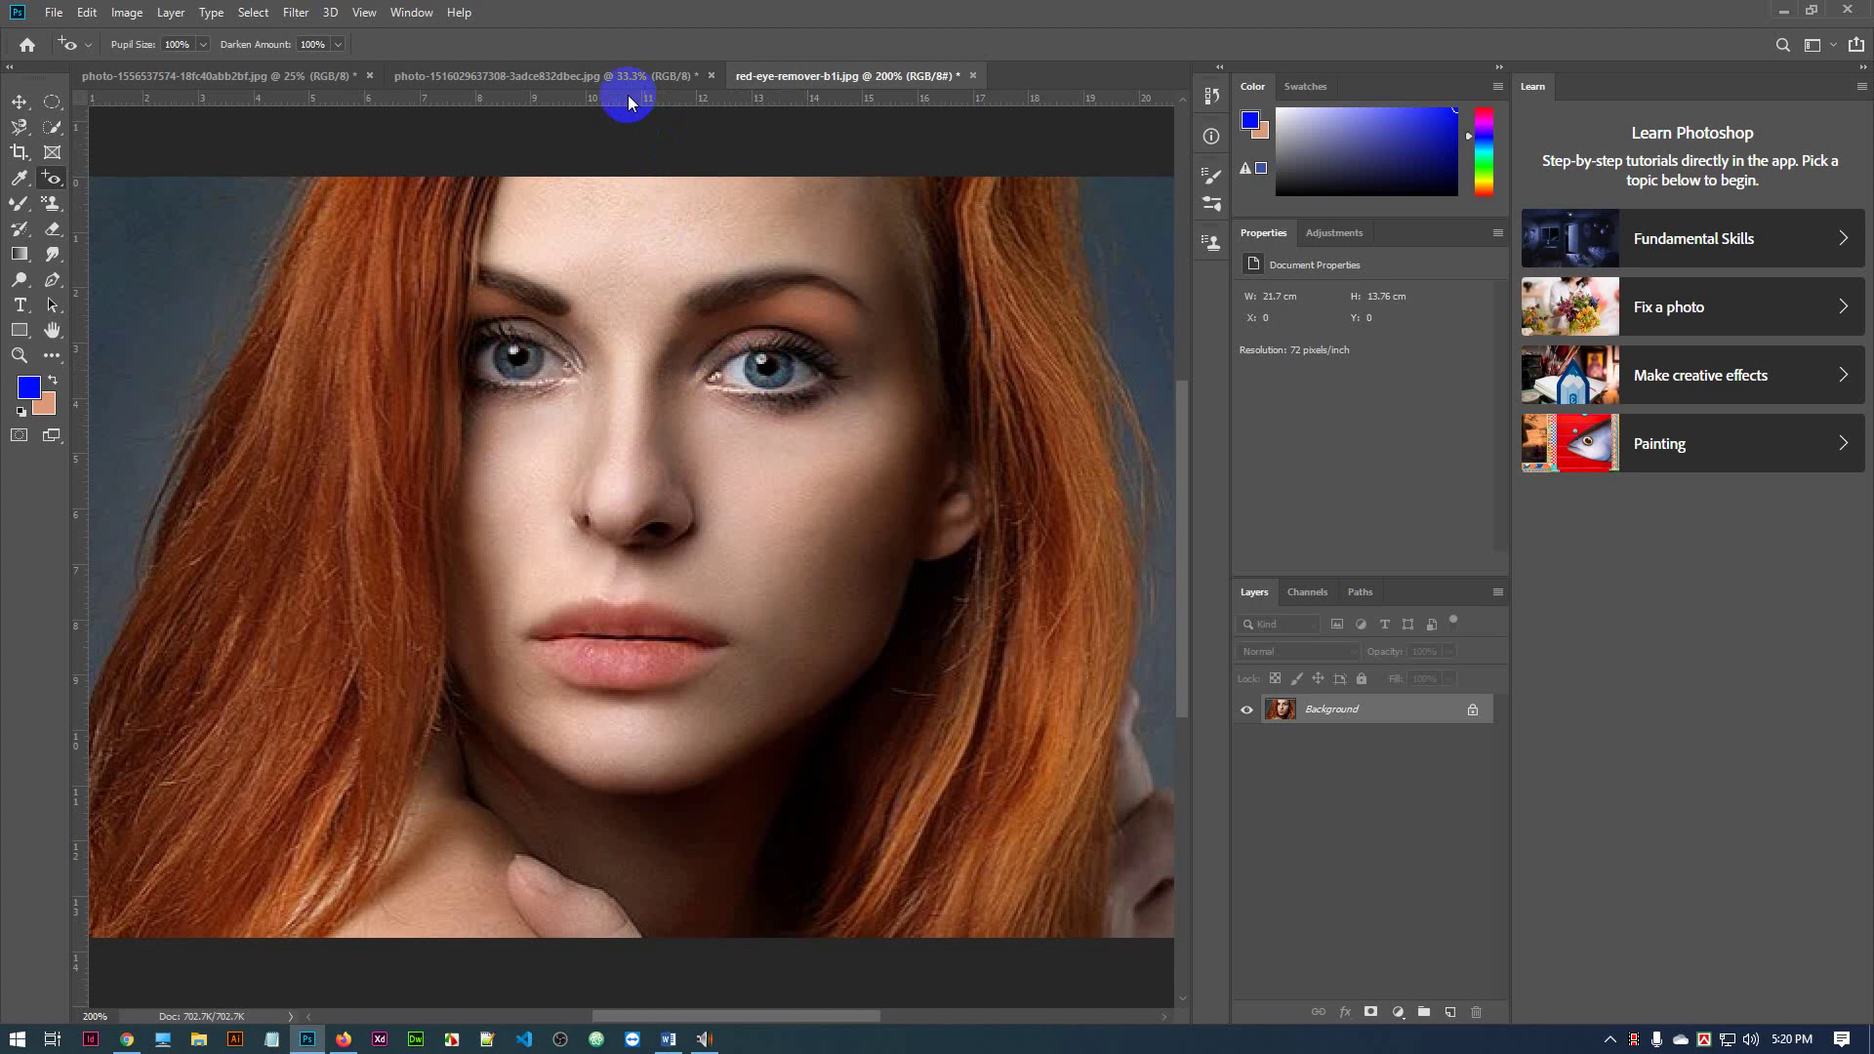
left_click(621, 75)
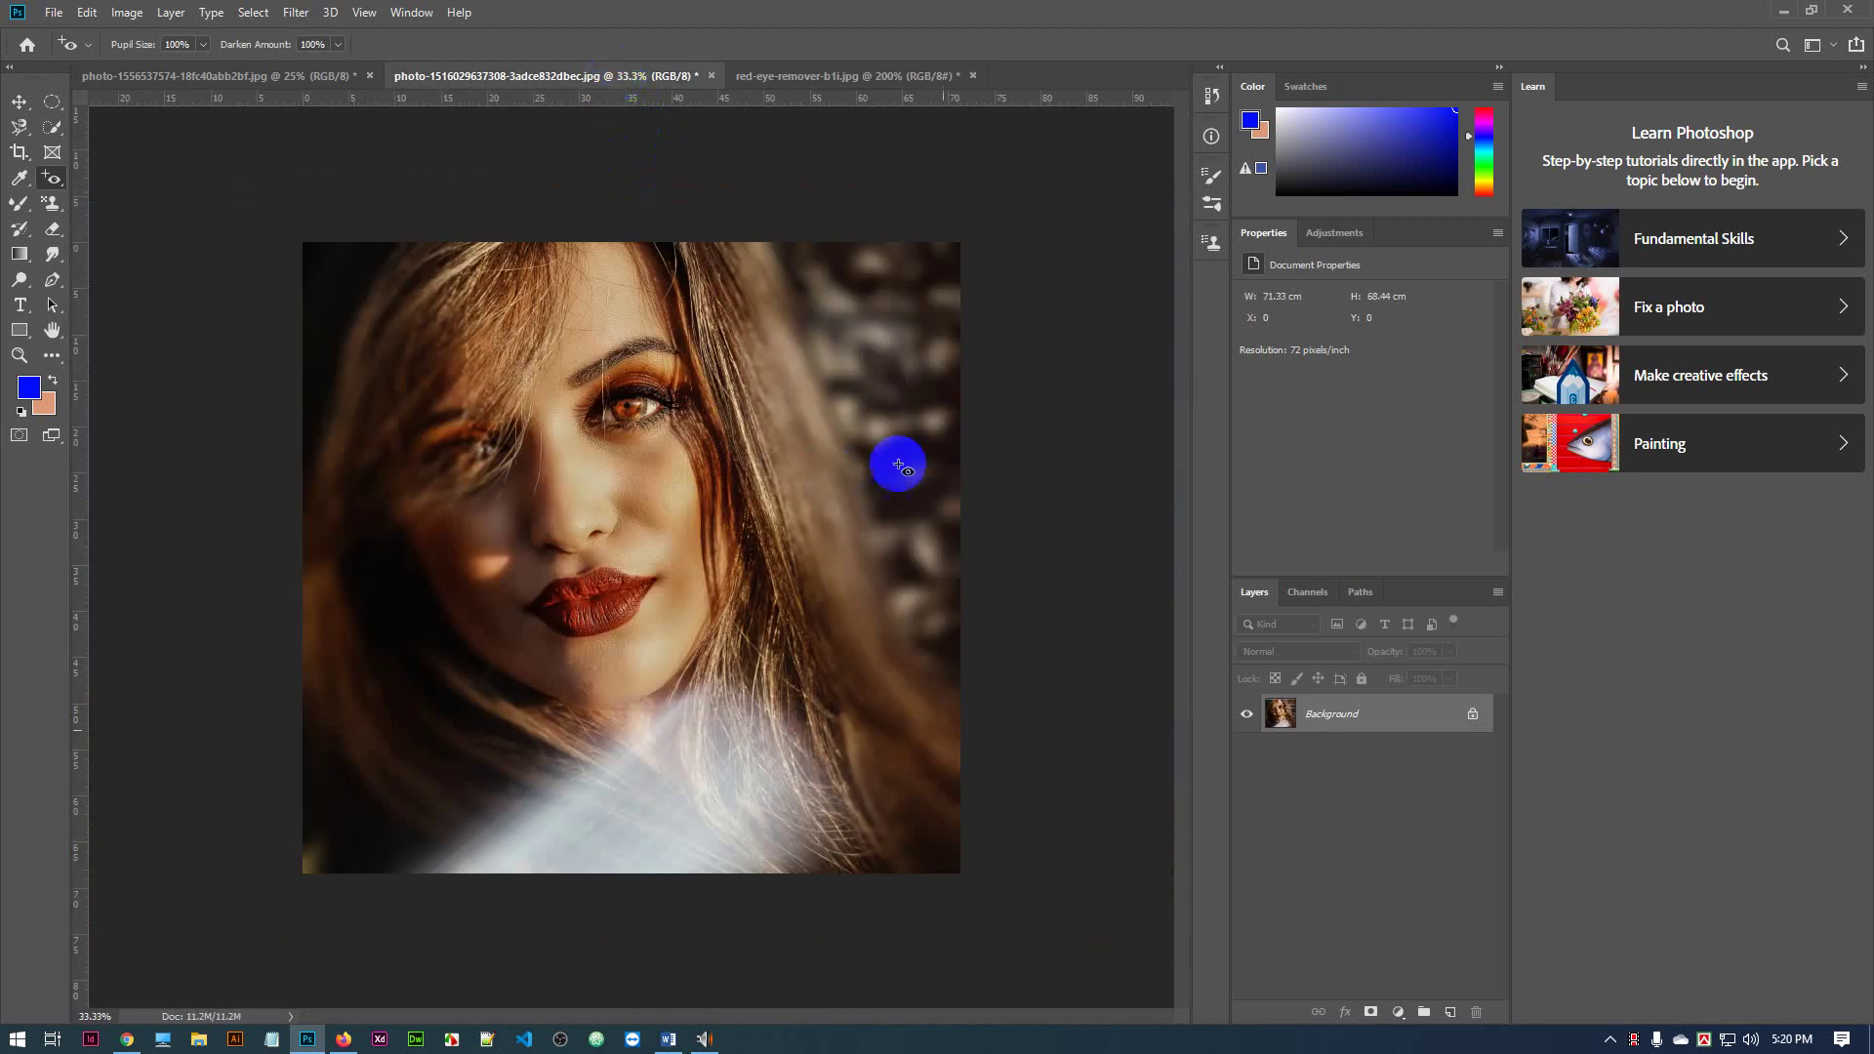
left_click(53, 181)
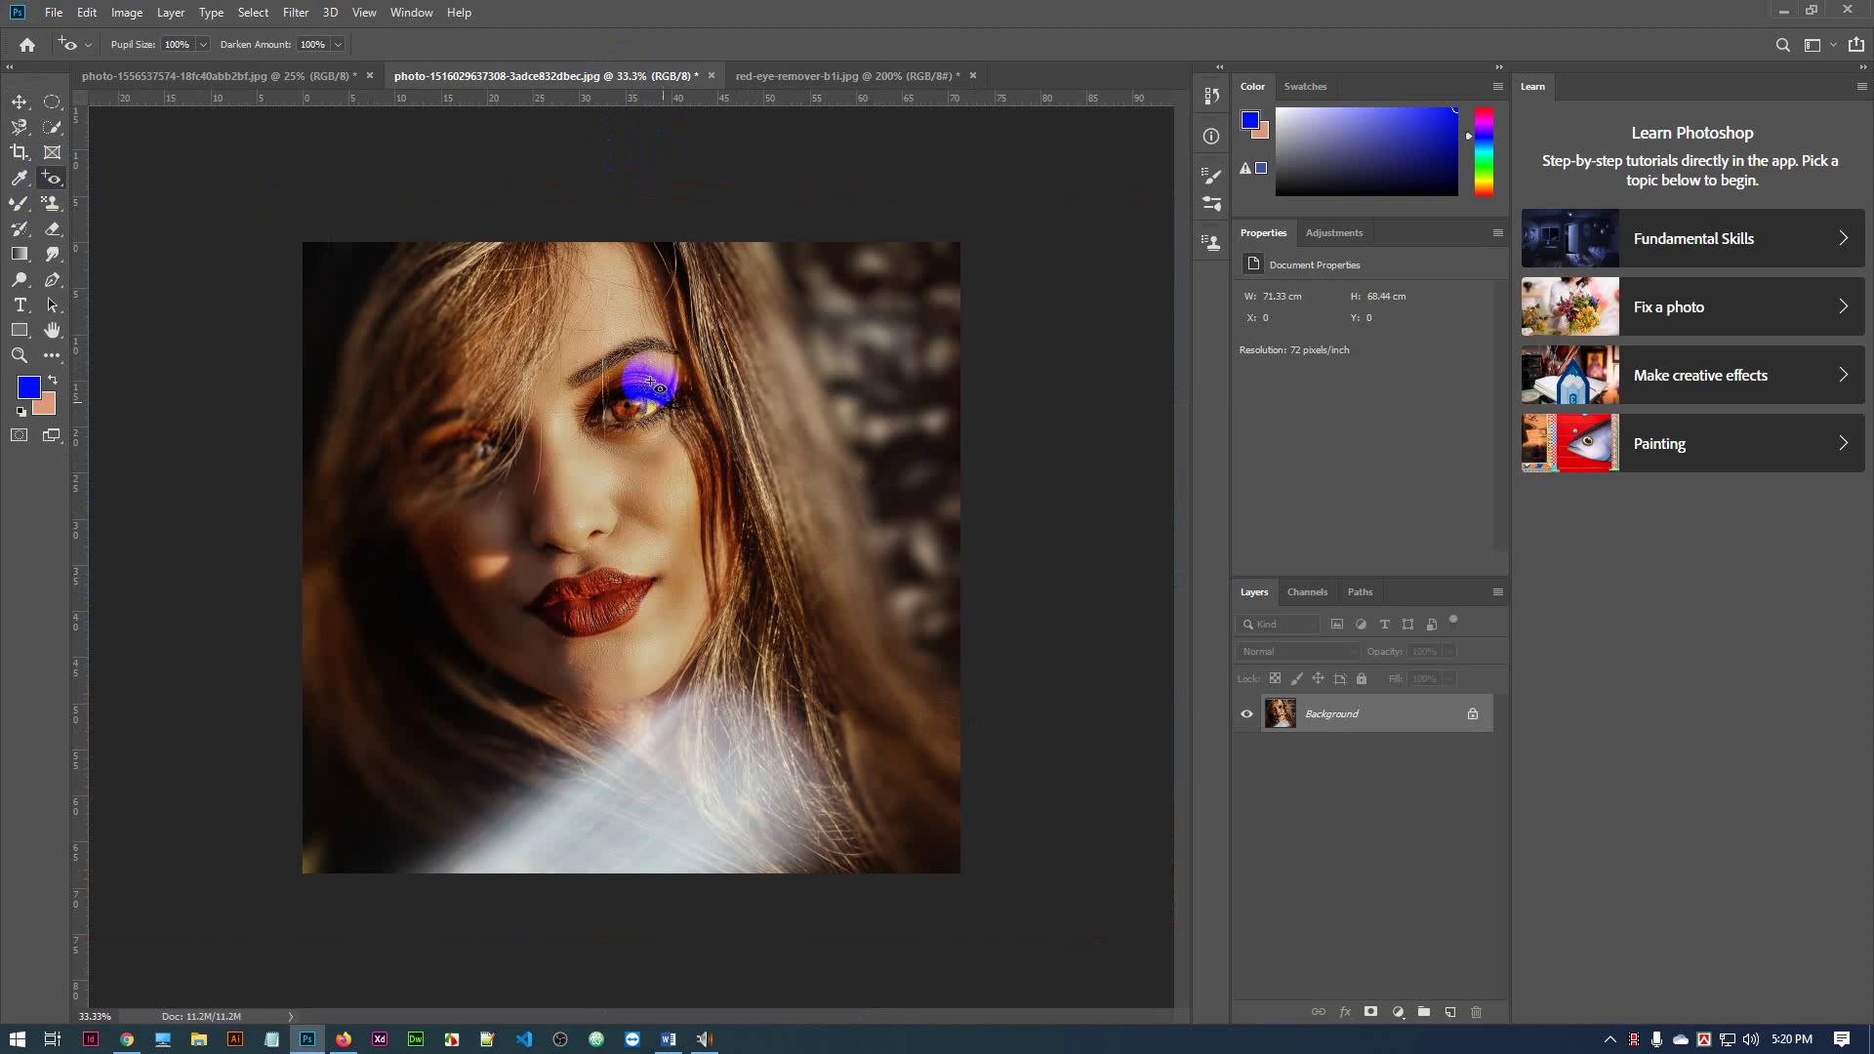
key("ctrl+plus")
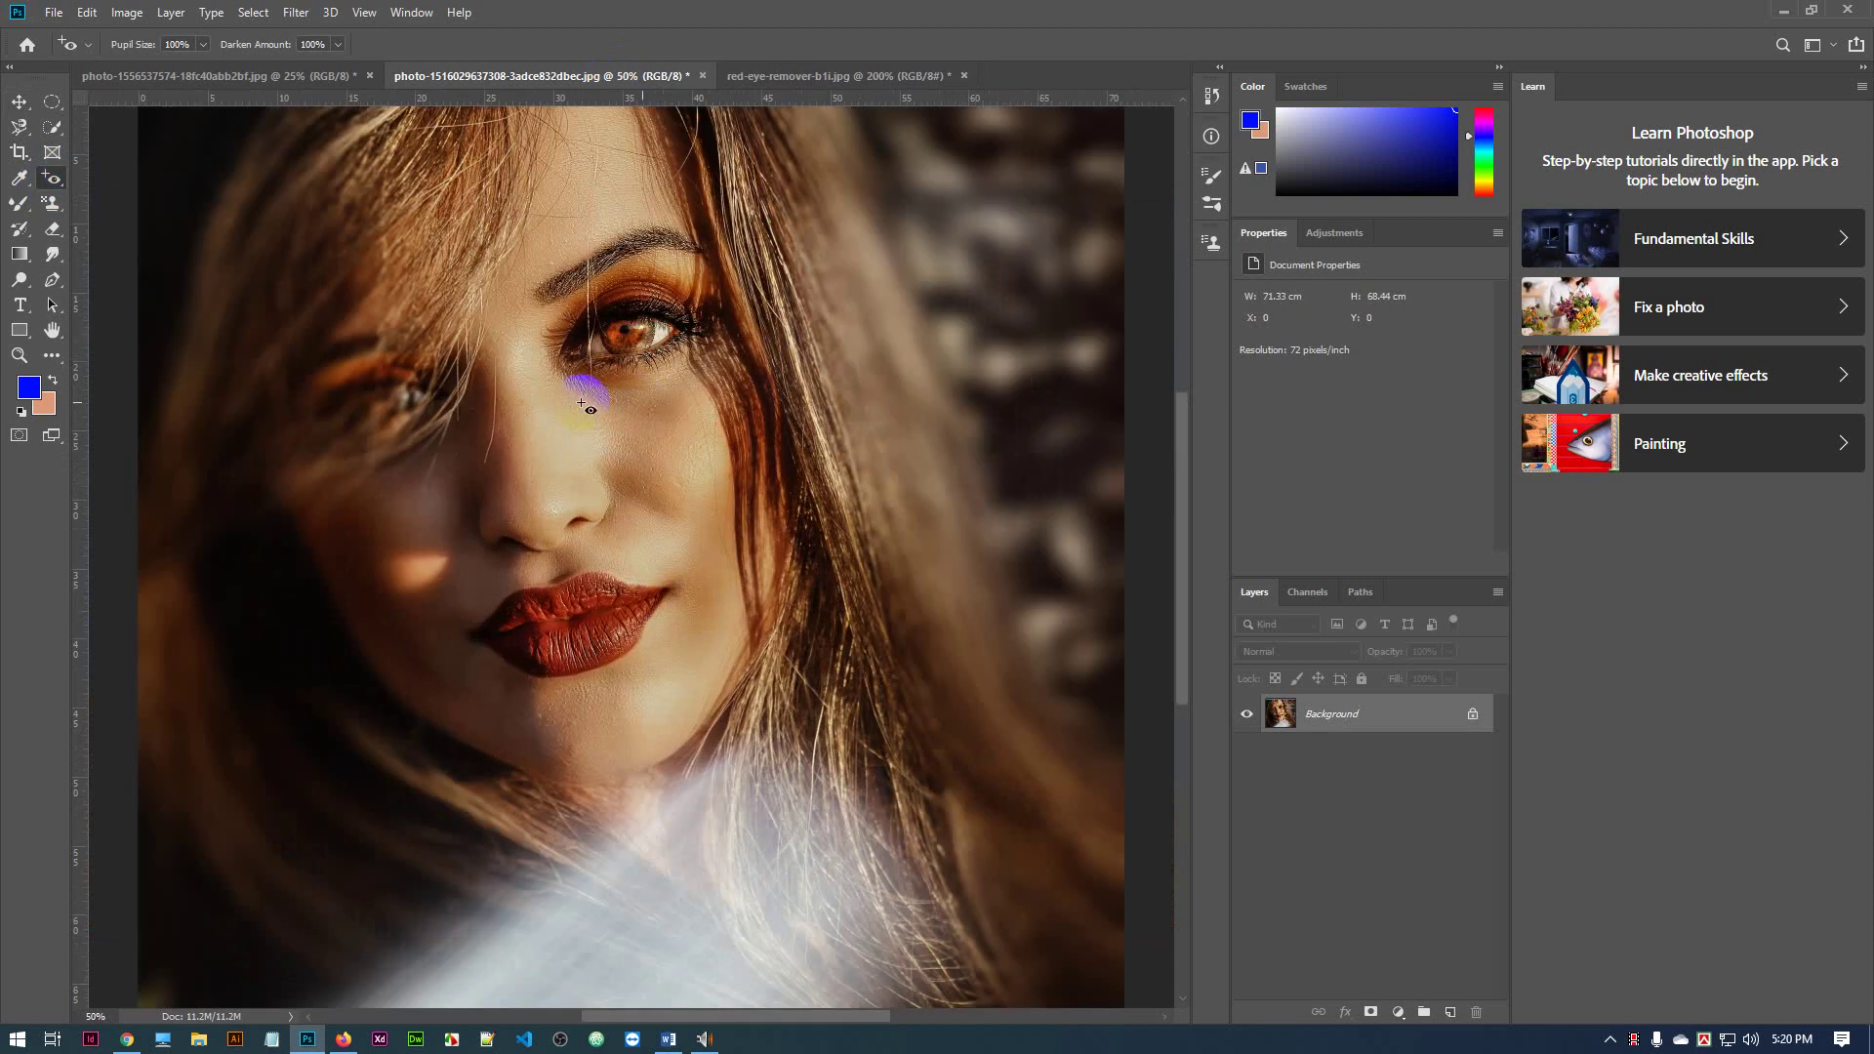
Try the Red Eye tool on the woman's sharply focused eye at 100% pupil size and darken amount, and undo the correction
left_click(639, 330)
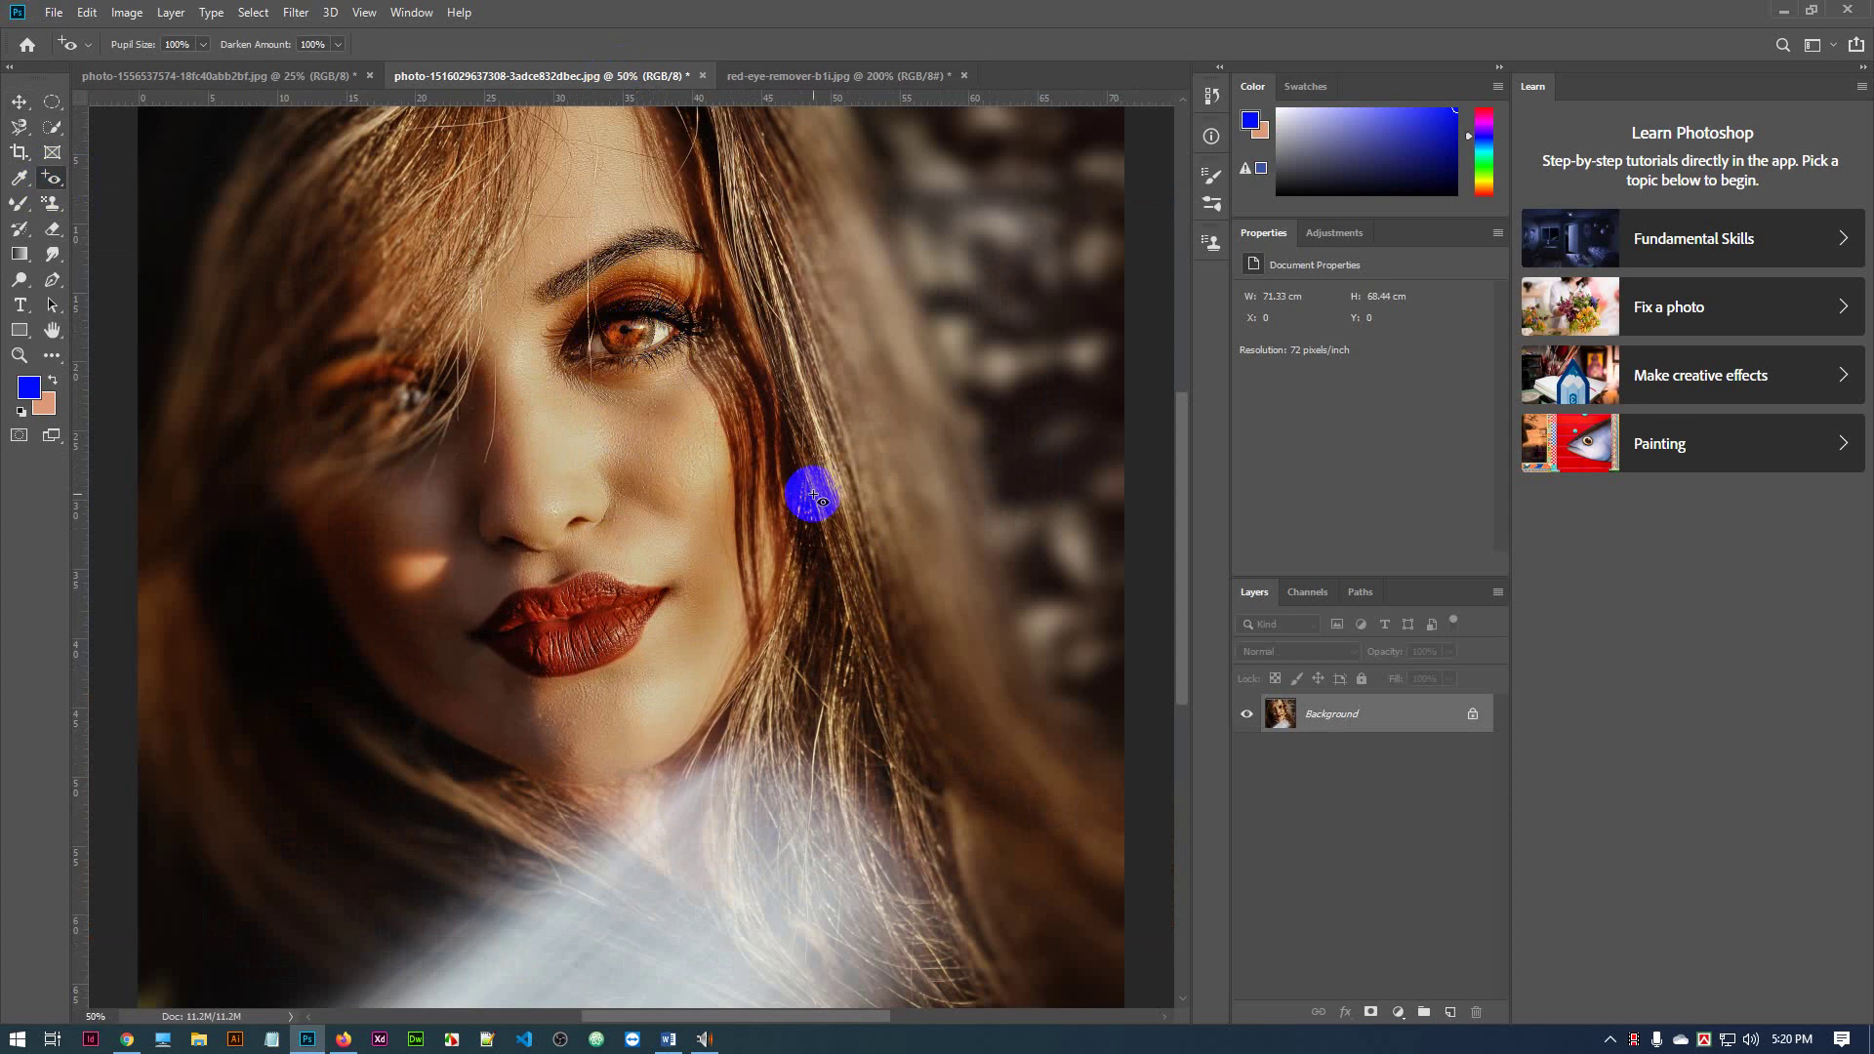
left_click(637, 332)
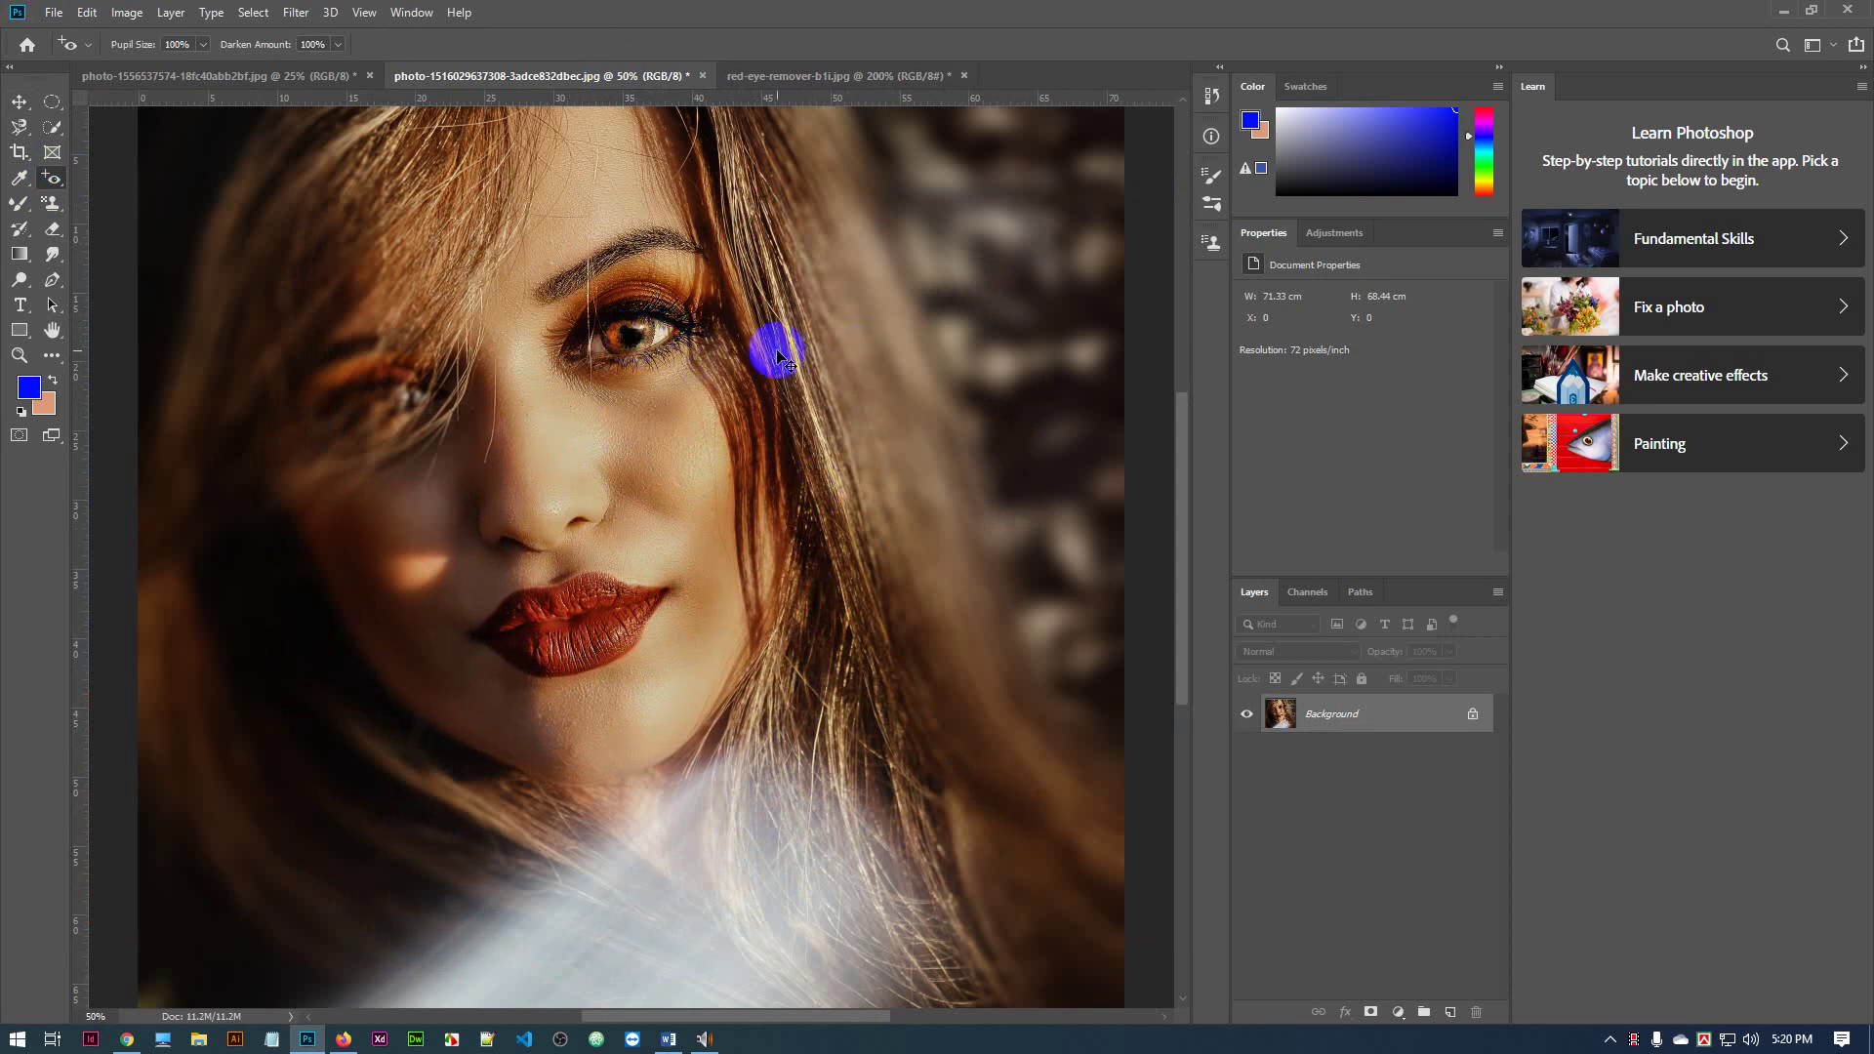
key("ctrl+z")
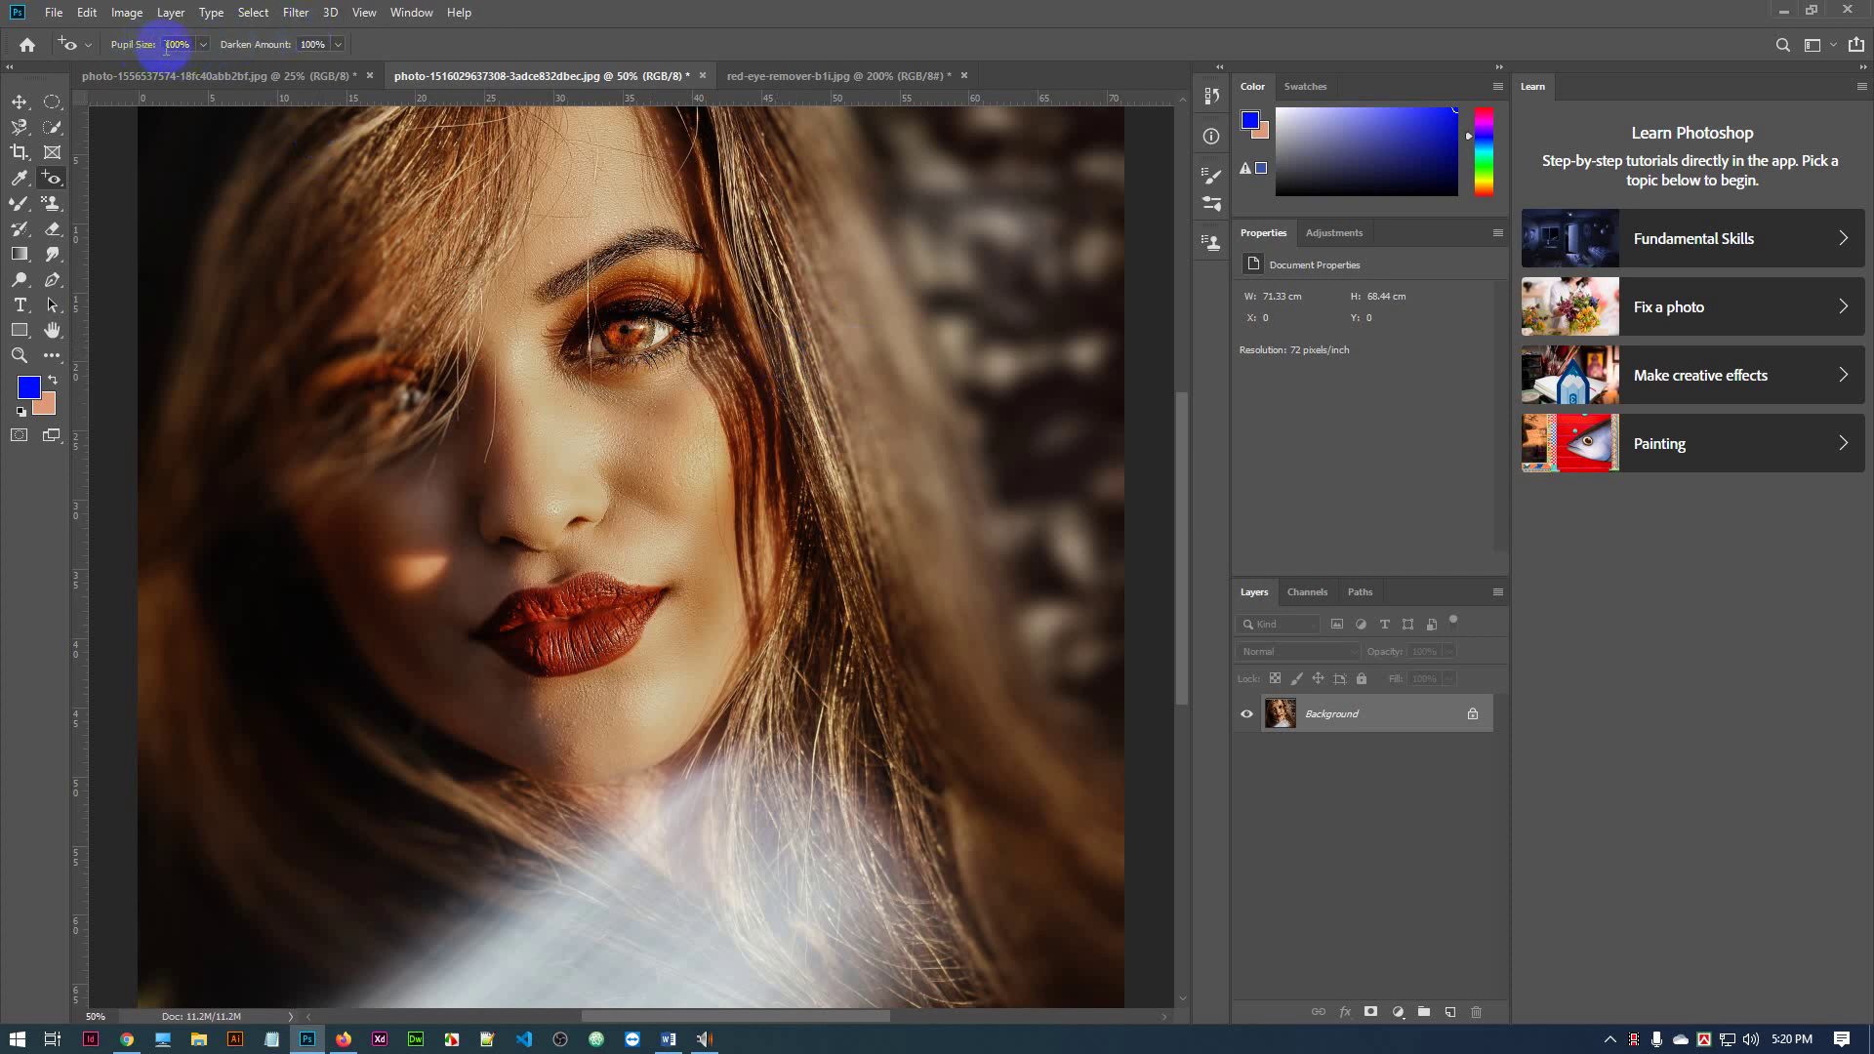
Set the Red Eye tool's pupil size and darken amount to 50% and correct the woman's sharply focused eye
left_click(322, 44)
left_click(178, 44)
type("50")
left_click(315, 44)
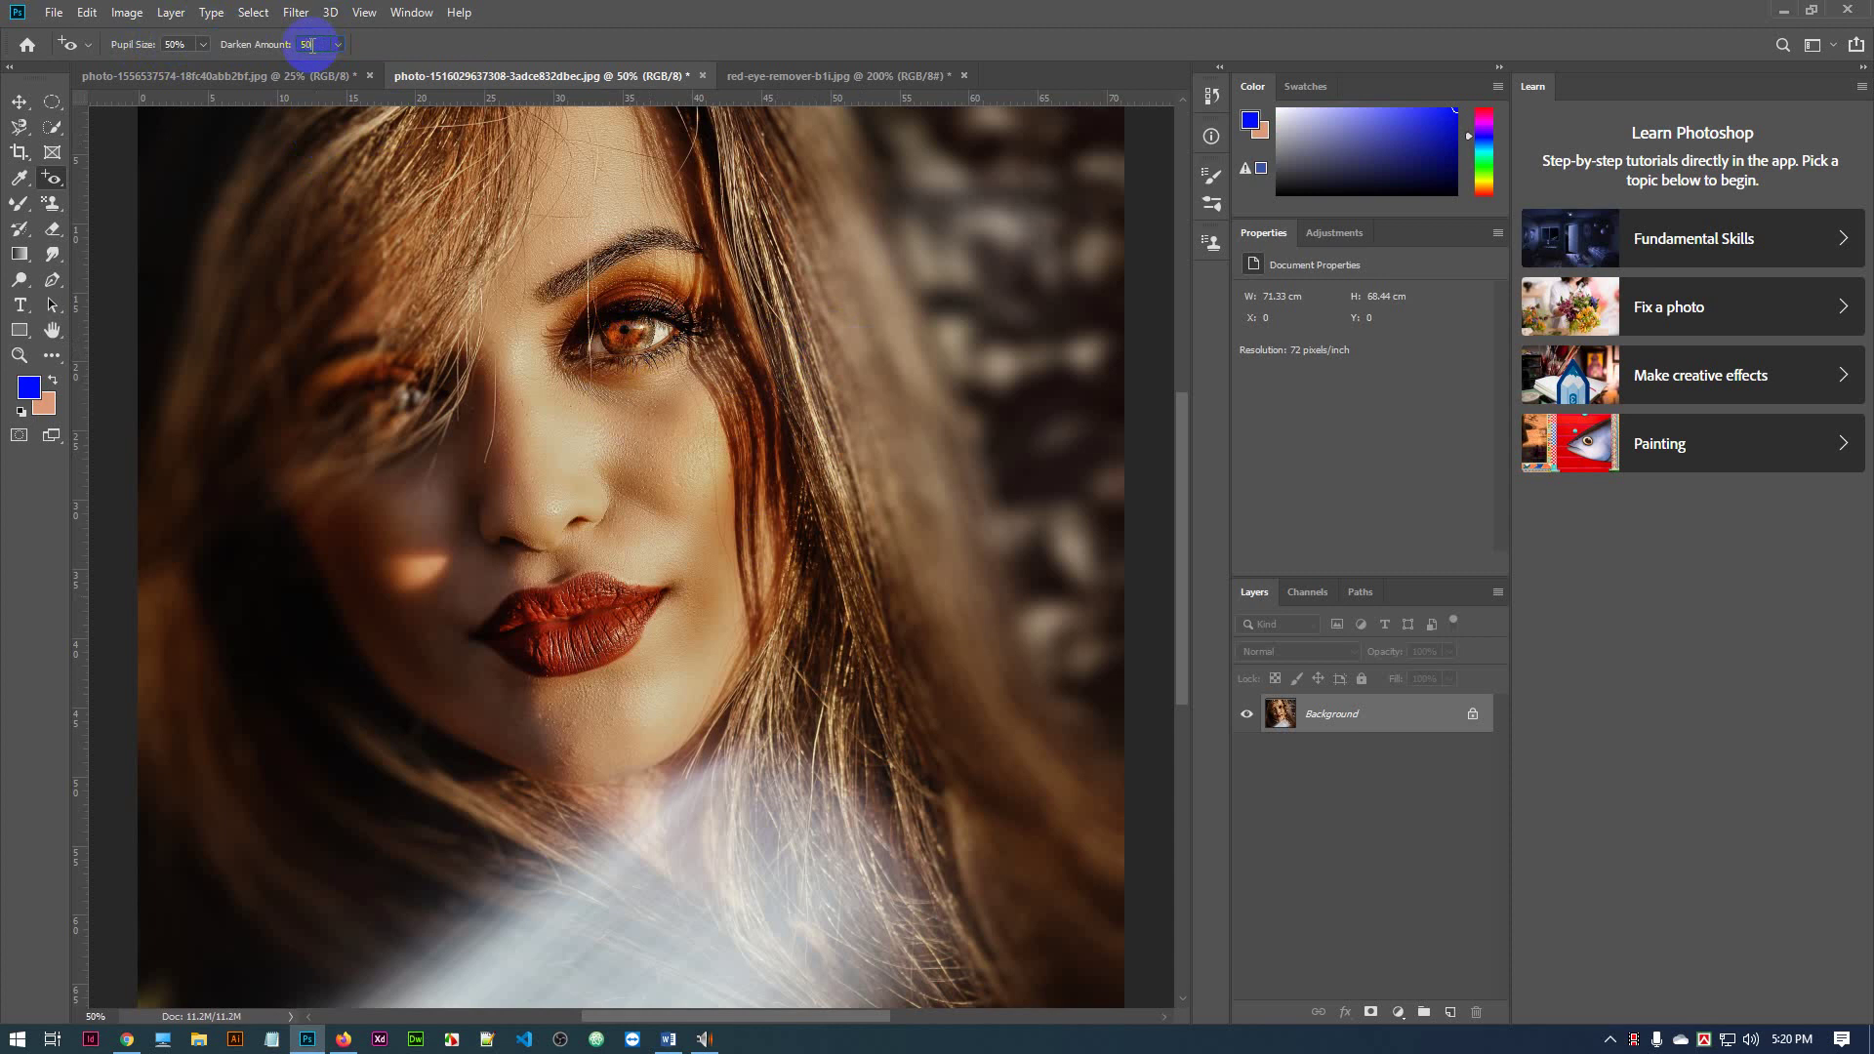
left_click(636, 329)
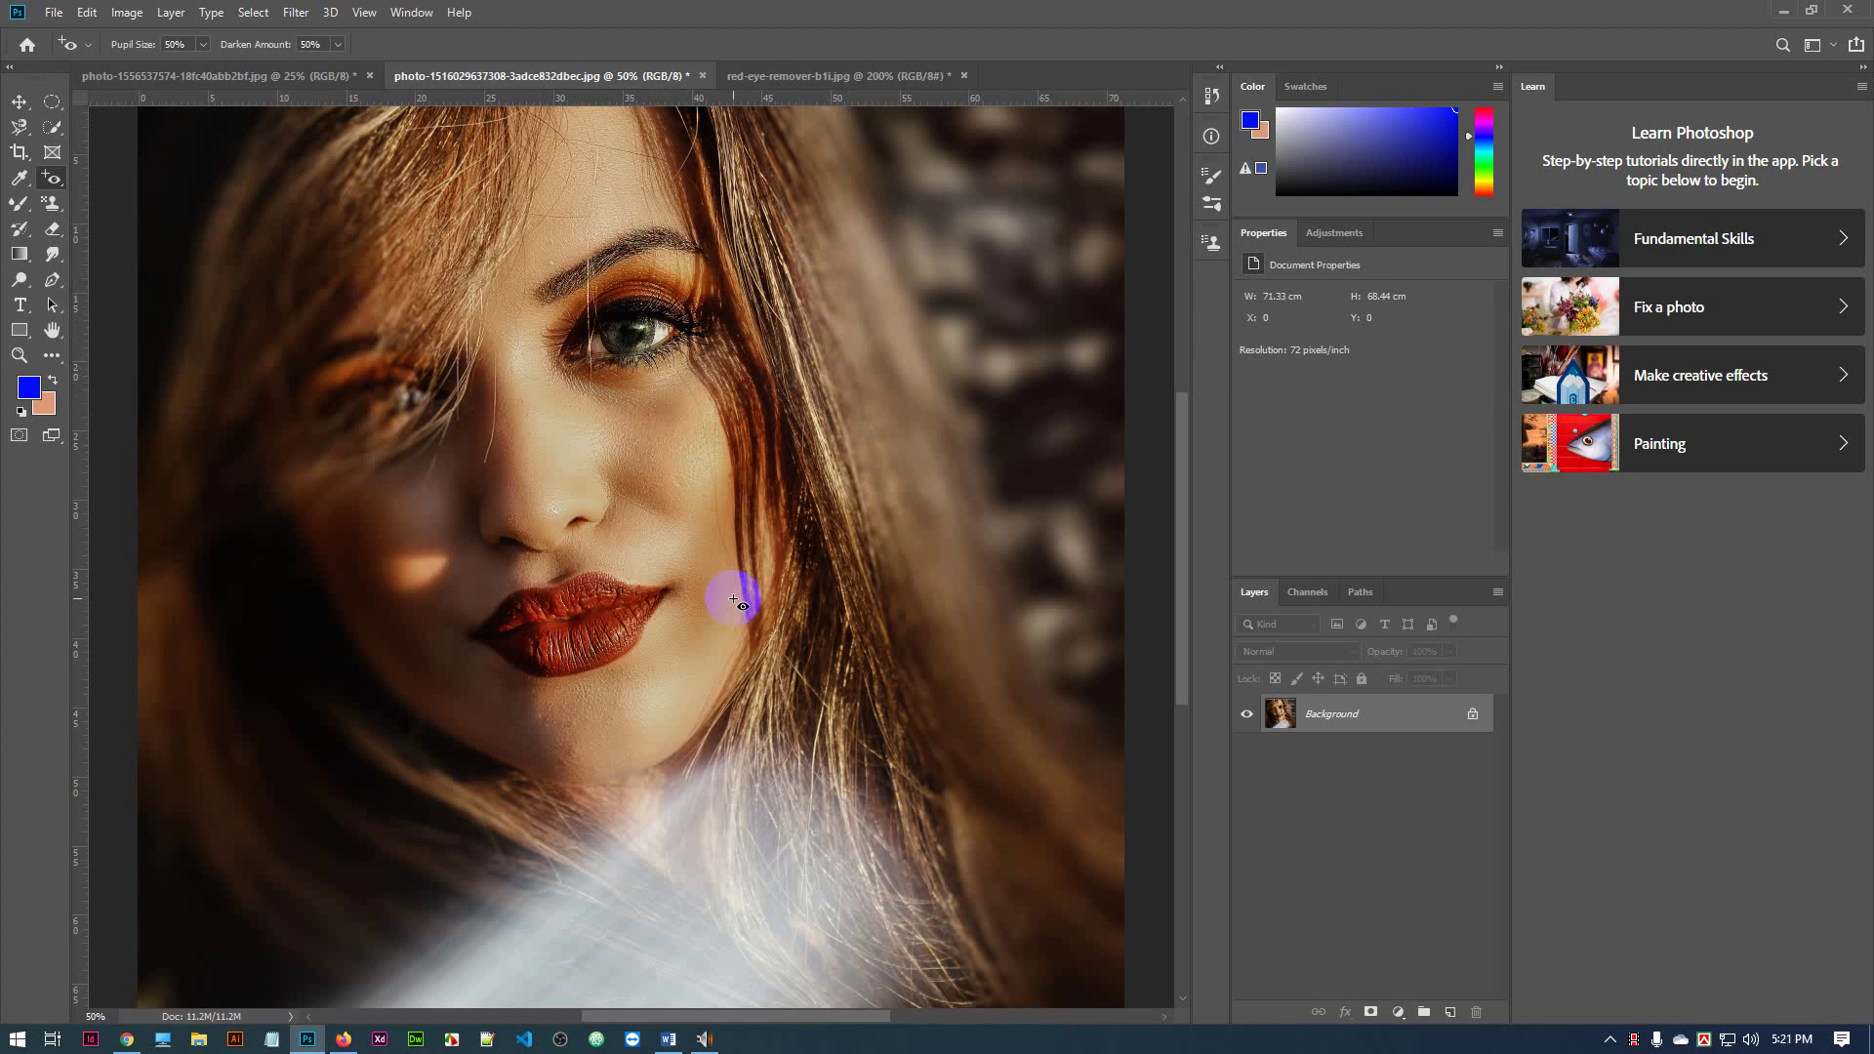
Compare the two corrected portraits and switch to the Word course outline listing the retouching tools
left_click(835, 75)
left_click(625, 78)
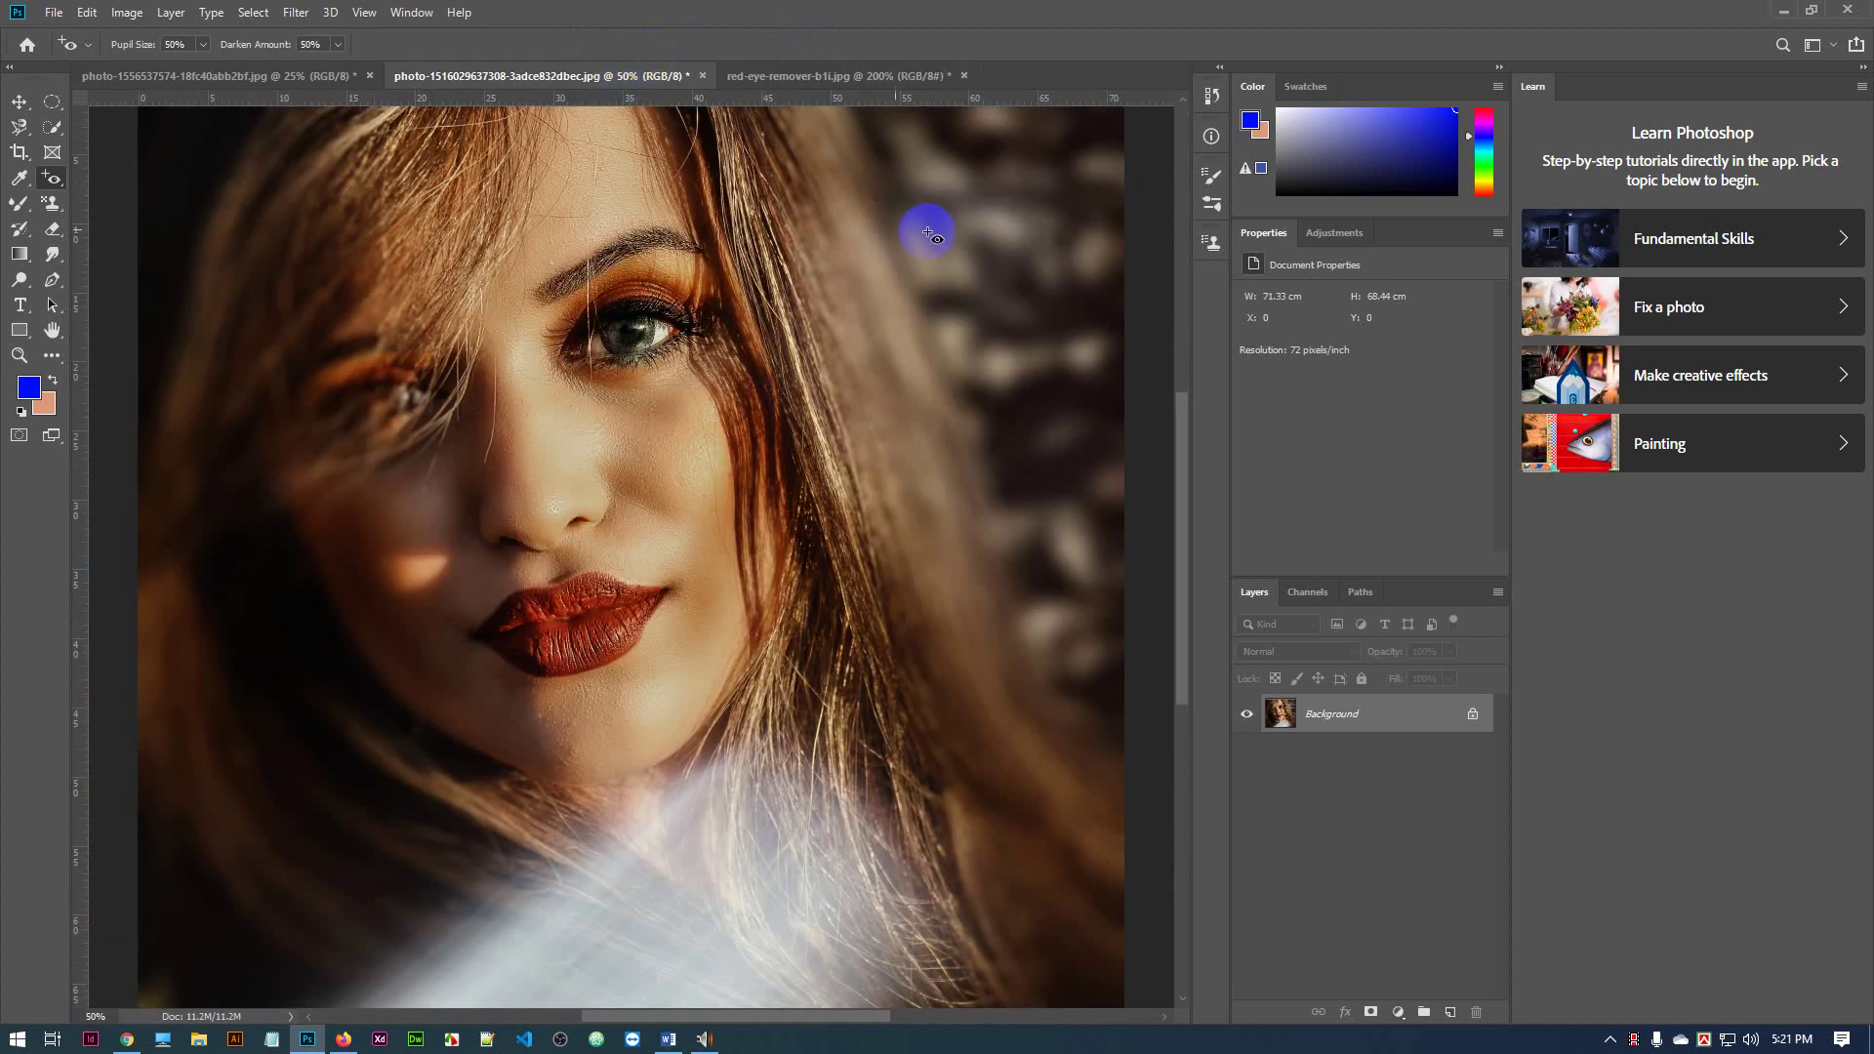
left_click(667, 1040)
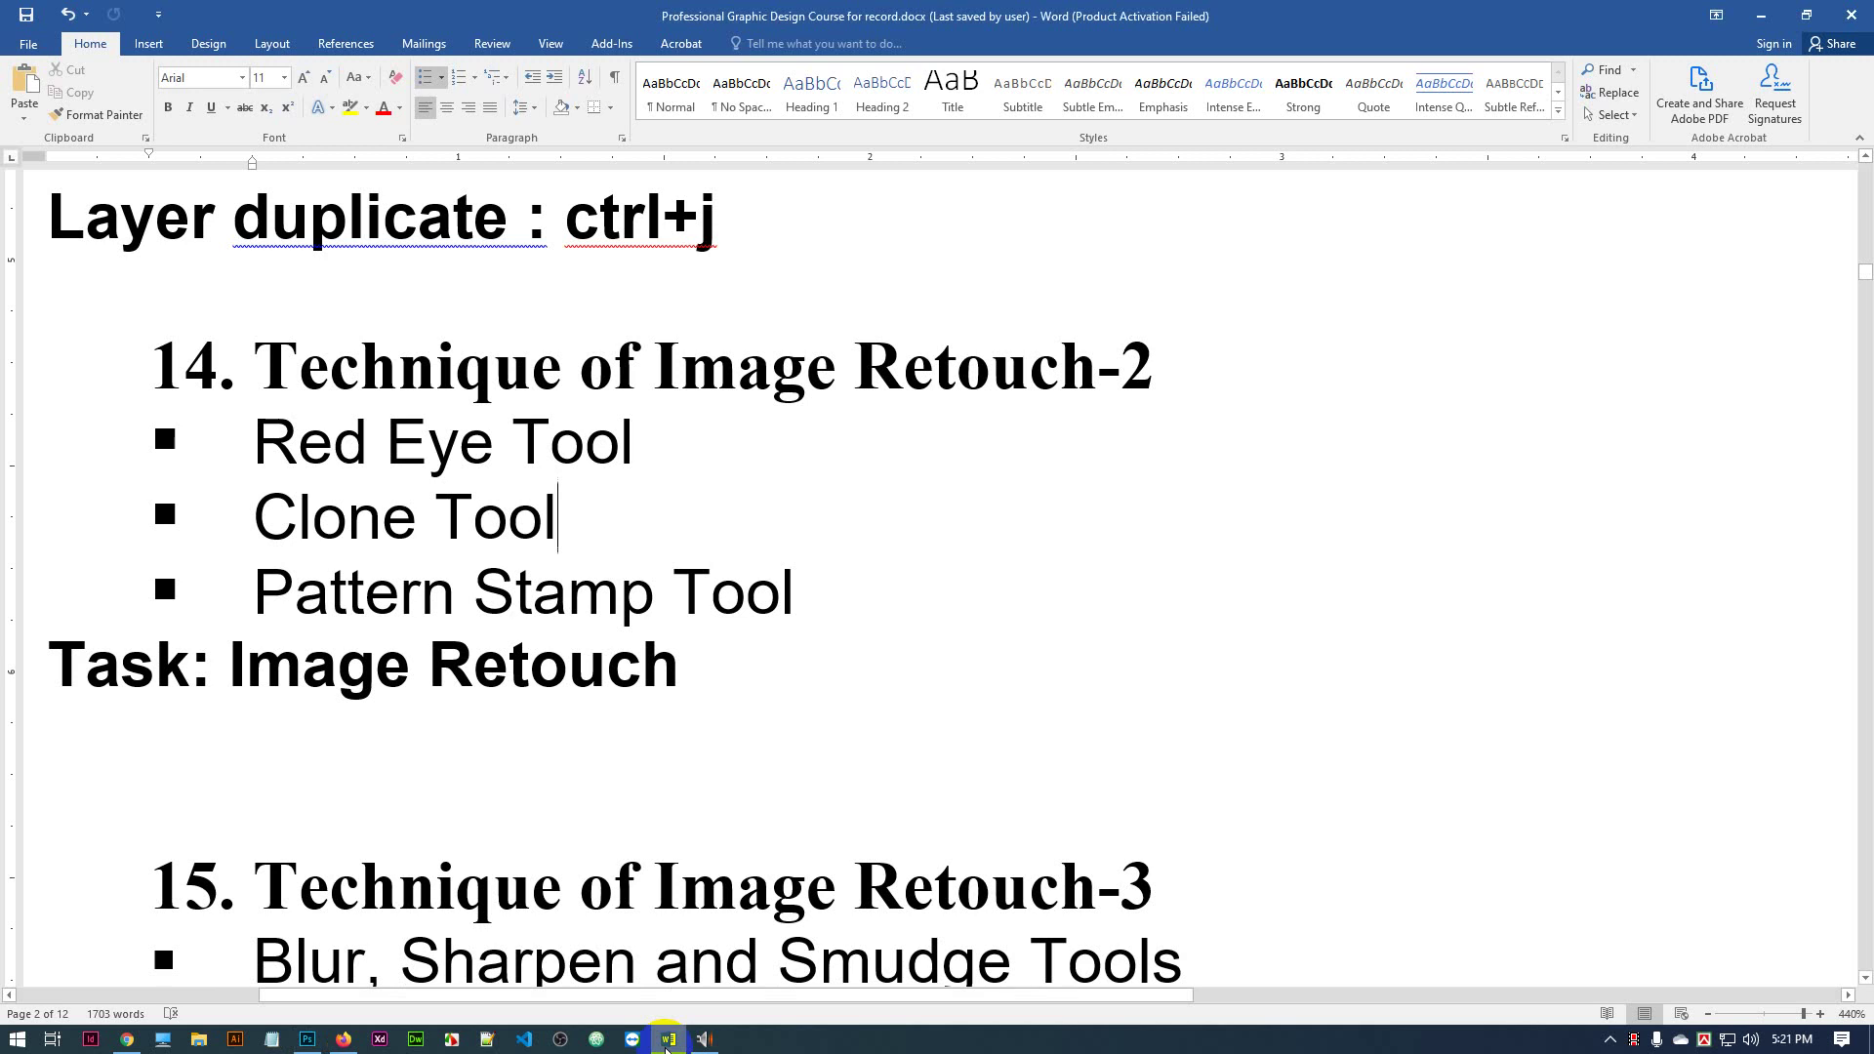
Switch back to Photoshop and activate the Clone Stamp tool
left_click(668, 1040)
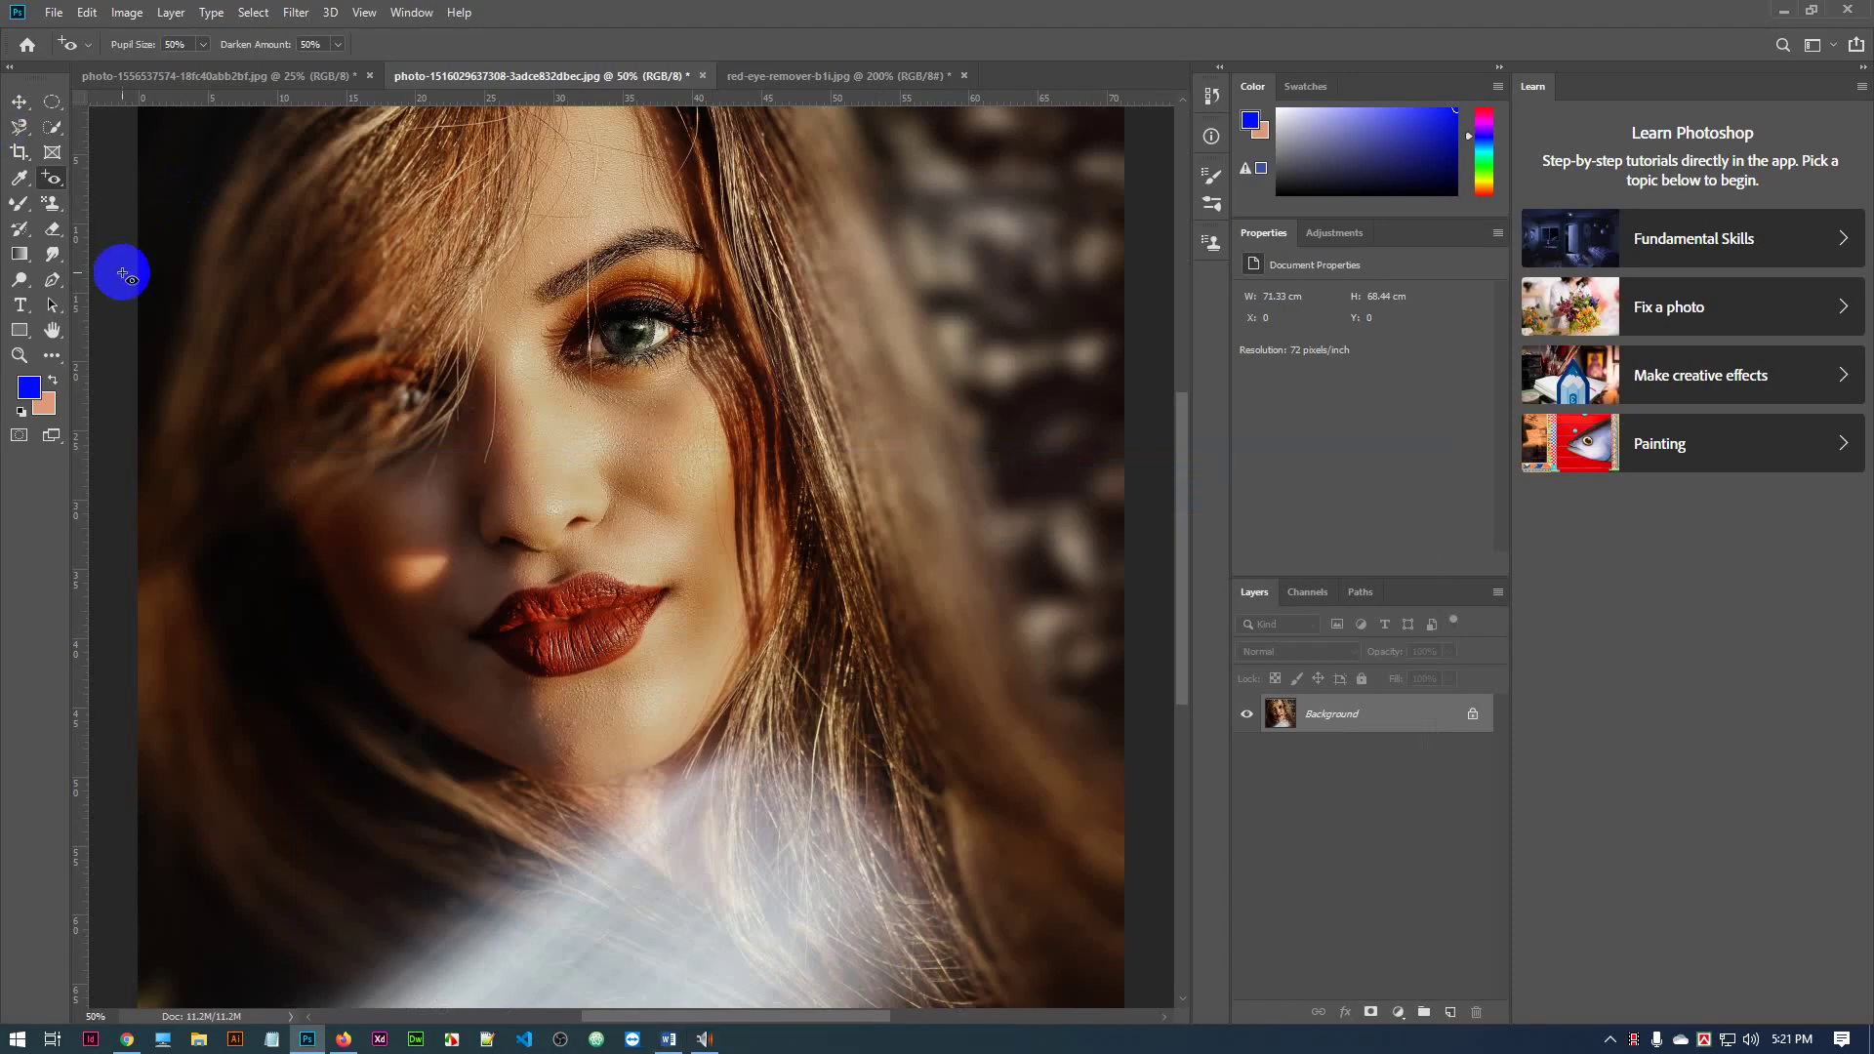
left_click(54, 183)
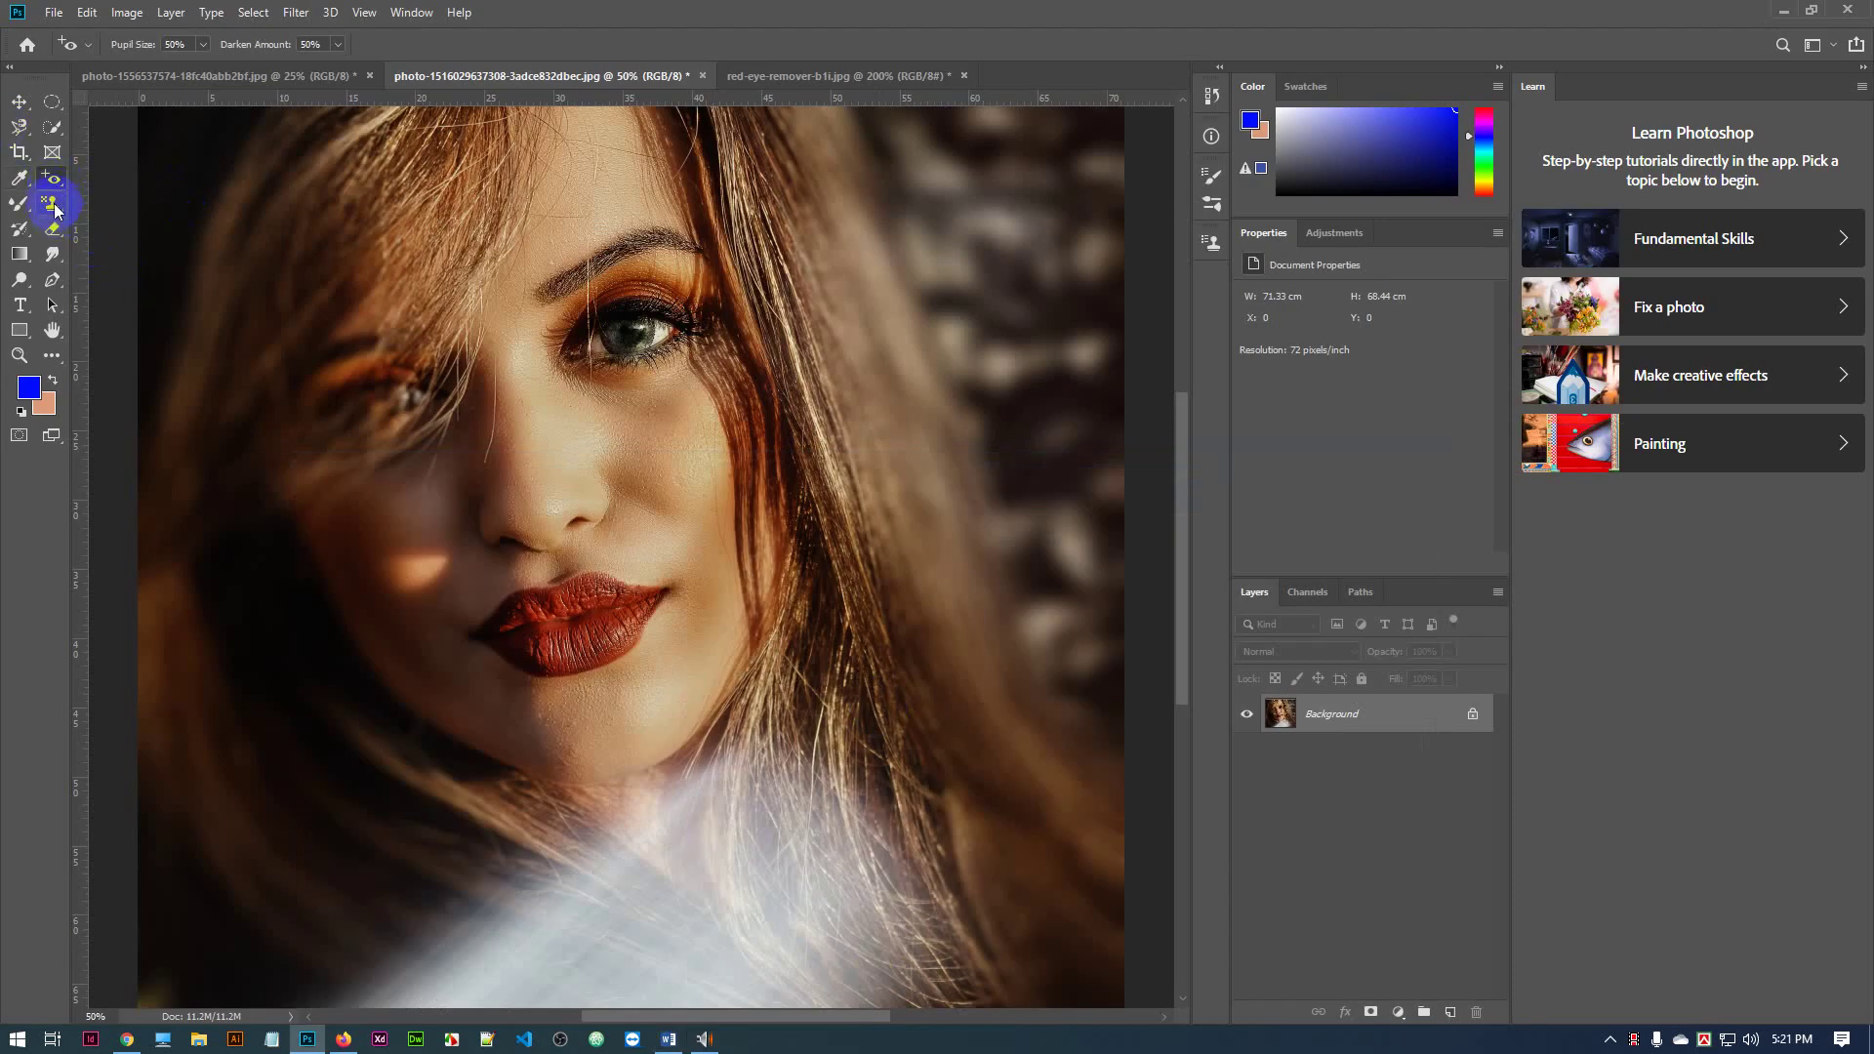
left_click(26, 189)
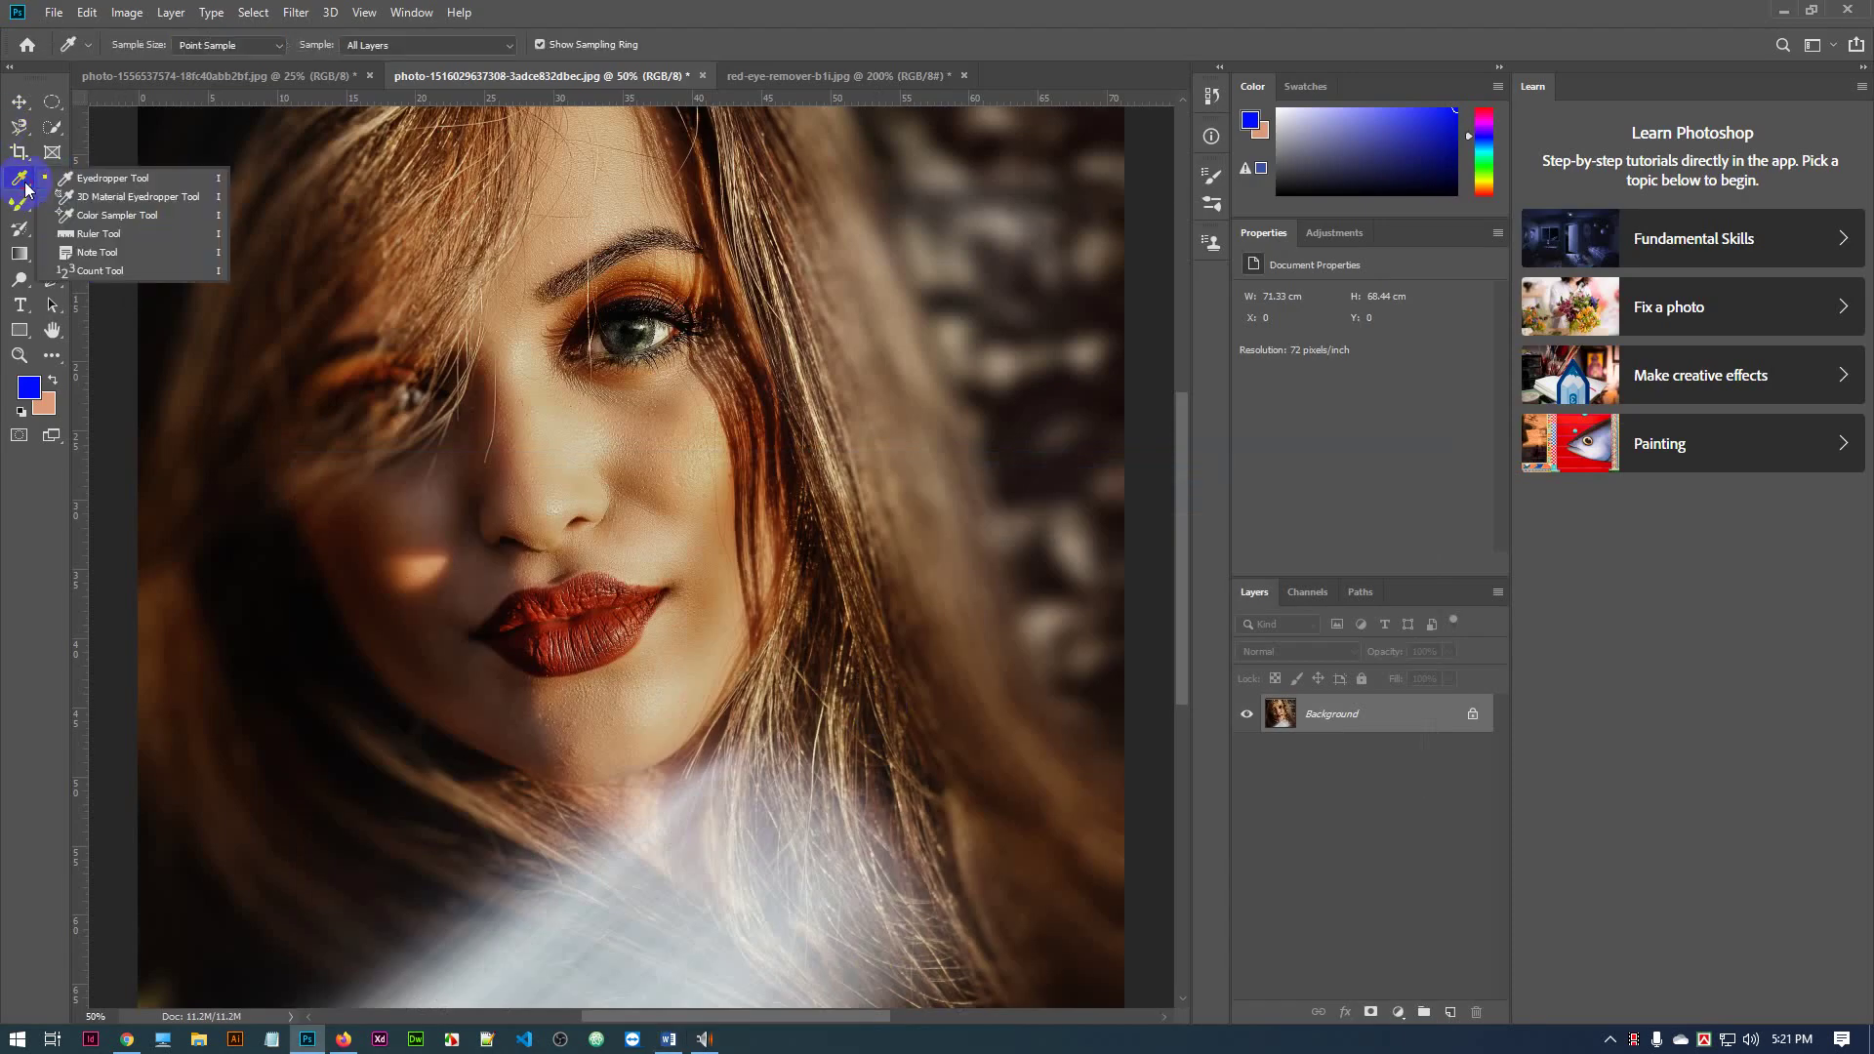
left_click(24, 207)
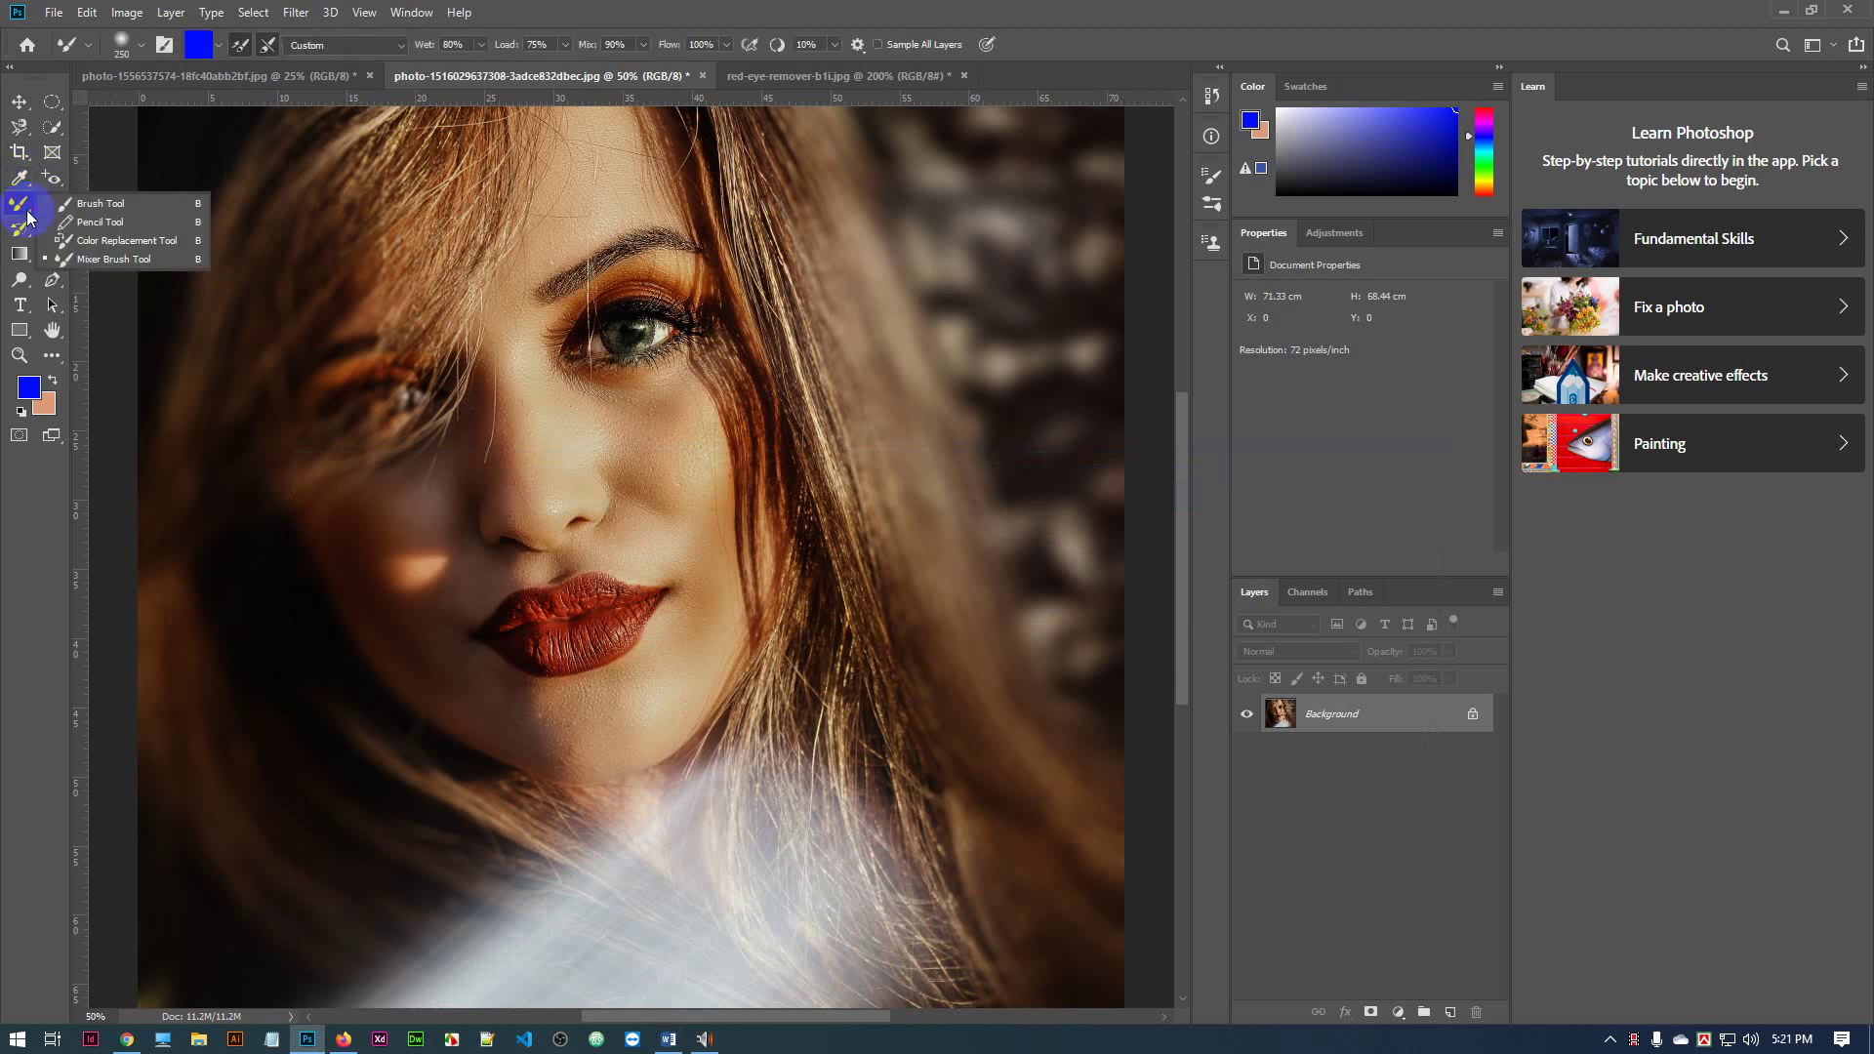
left_click(22, 182)
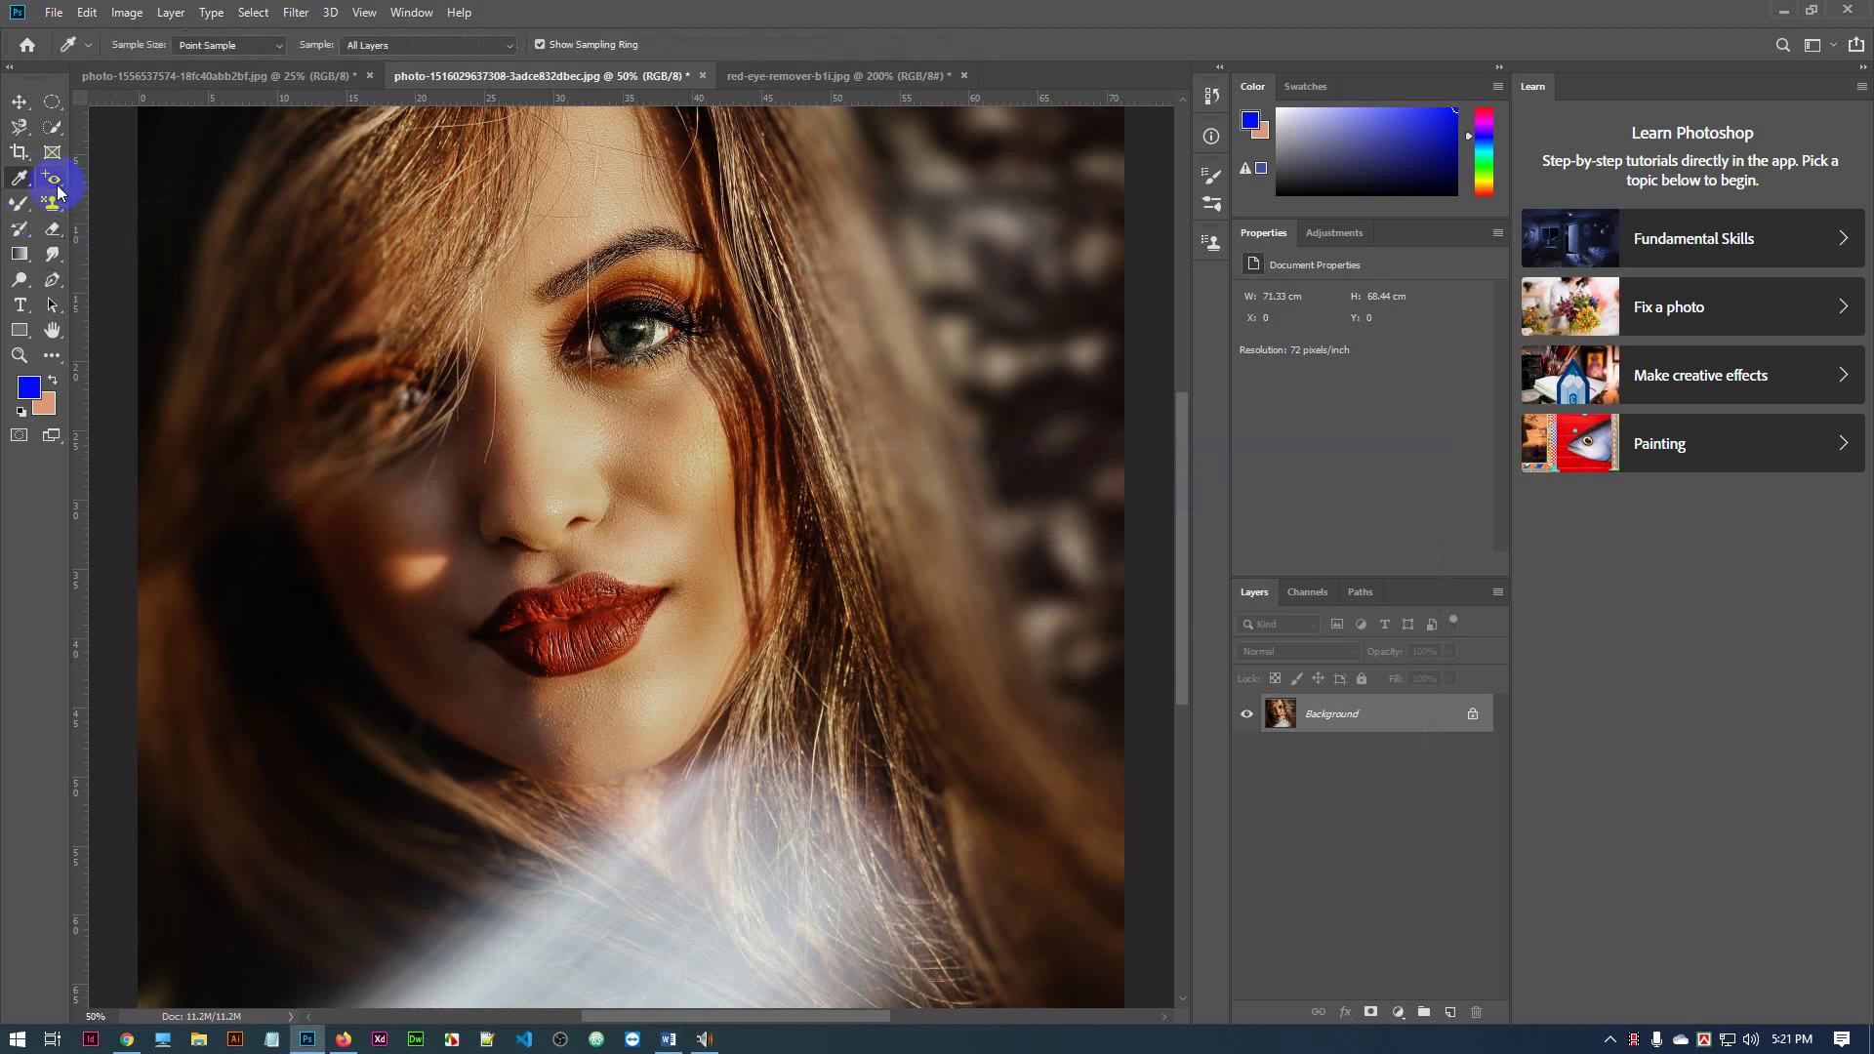
left_click(57, 185)
left_click(61, 190)
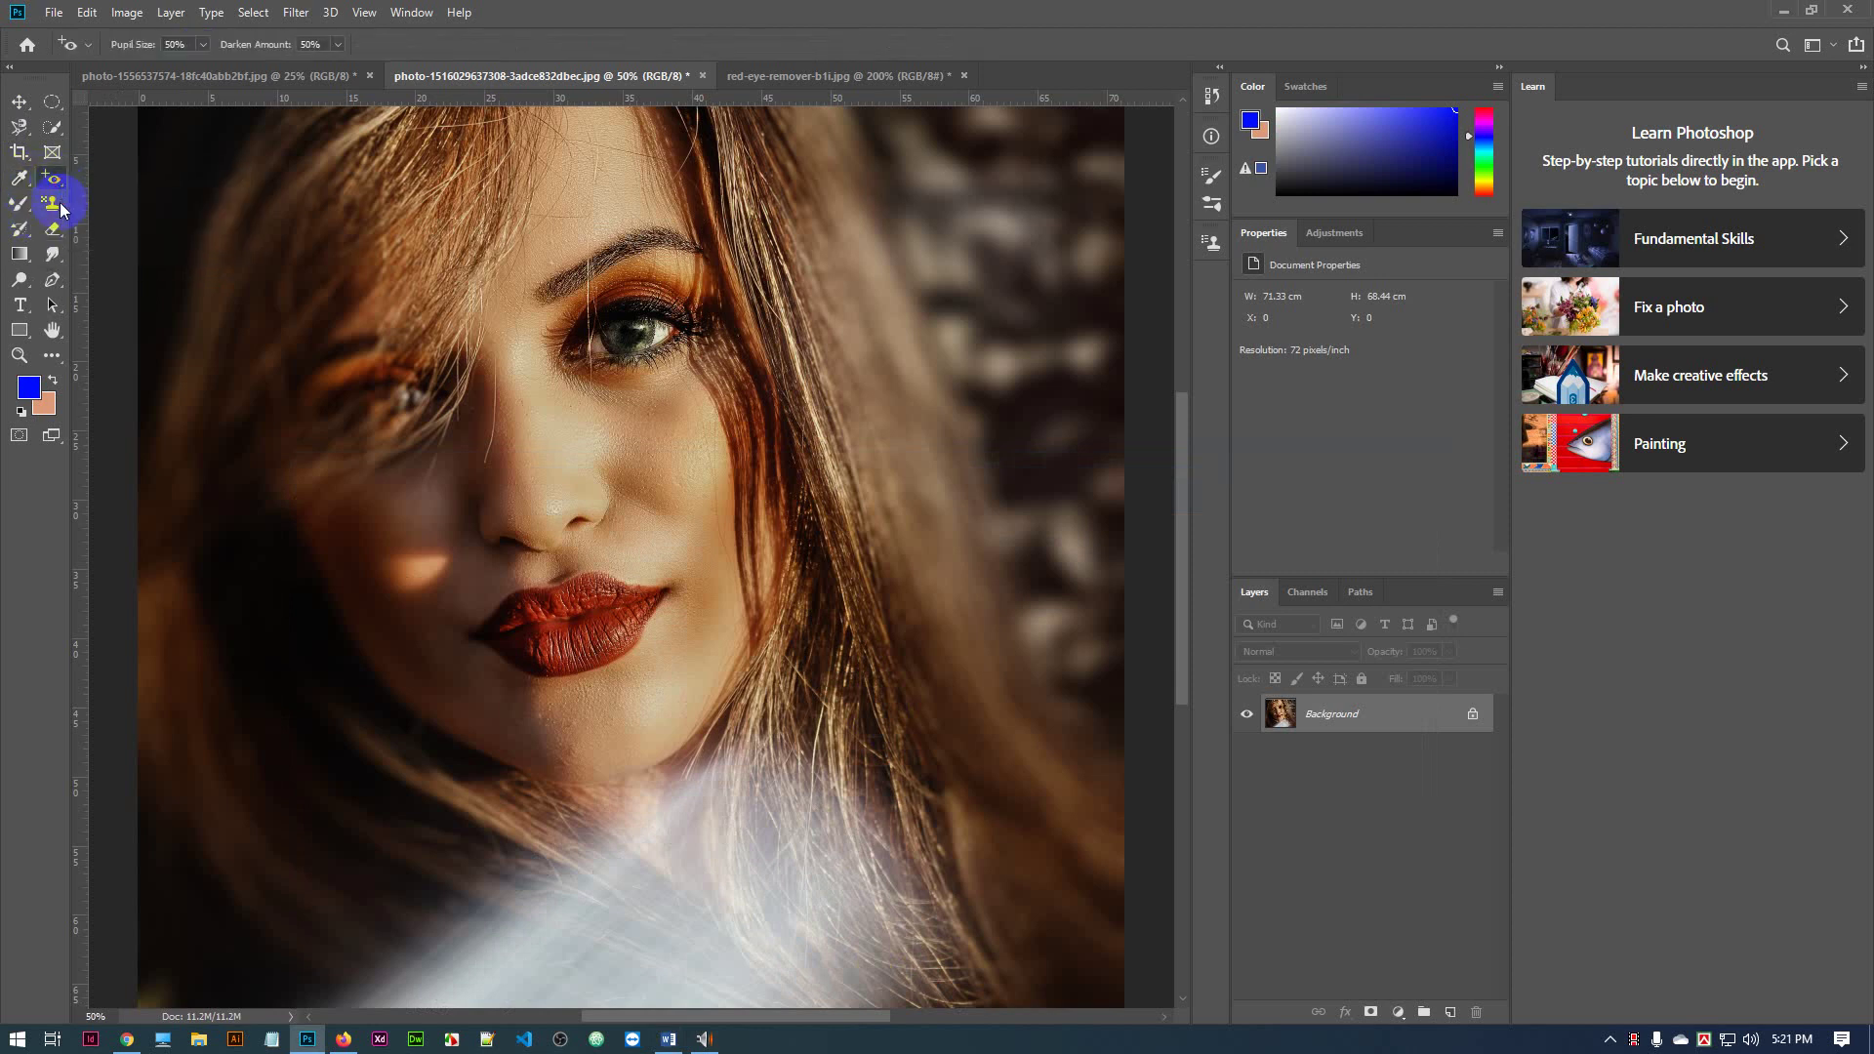
left_click(60, 213)
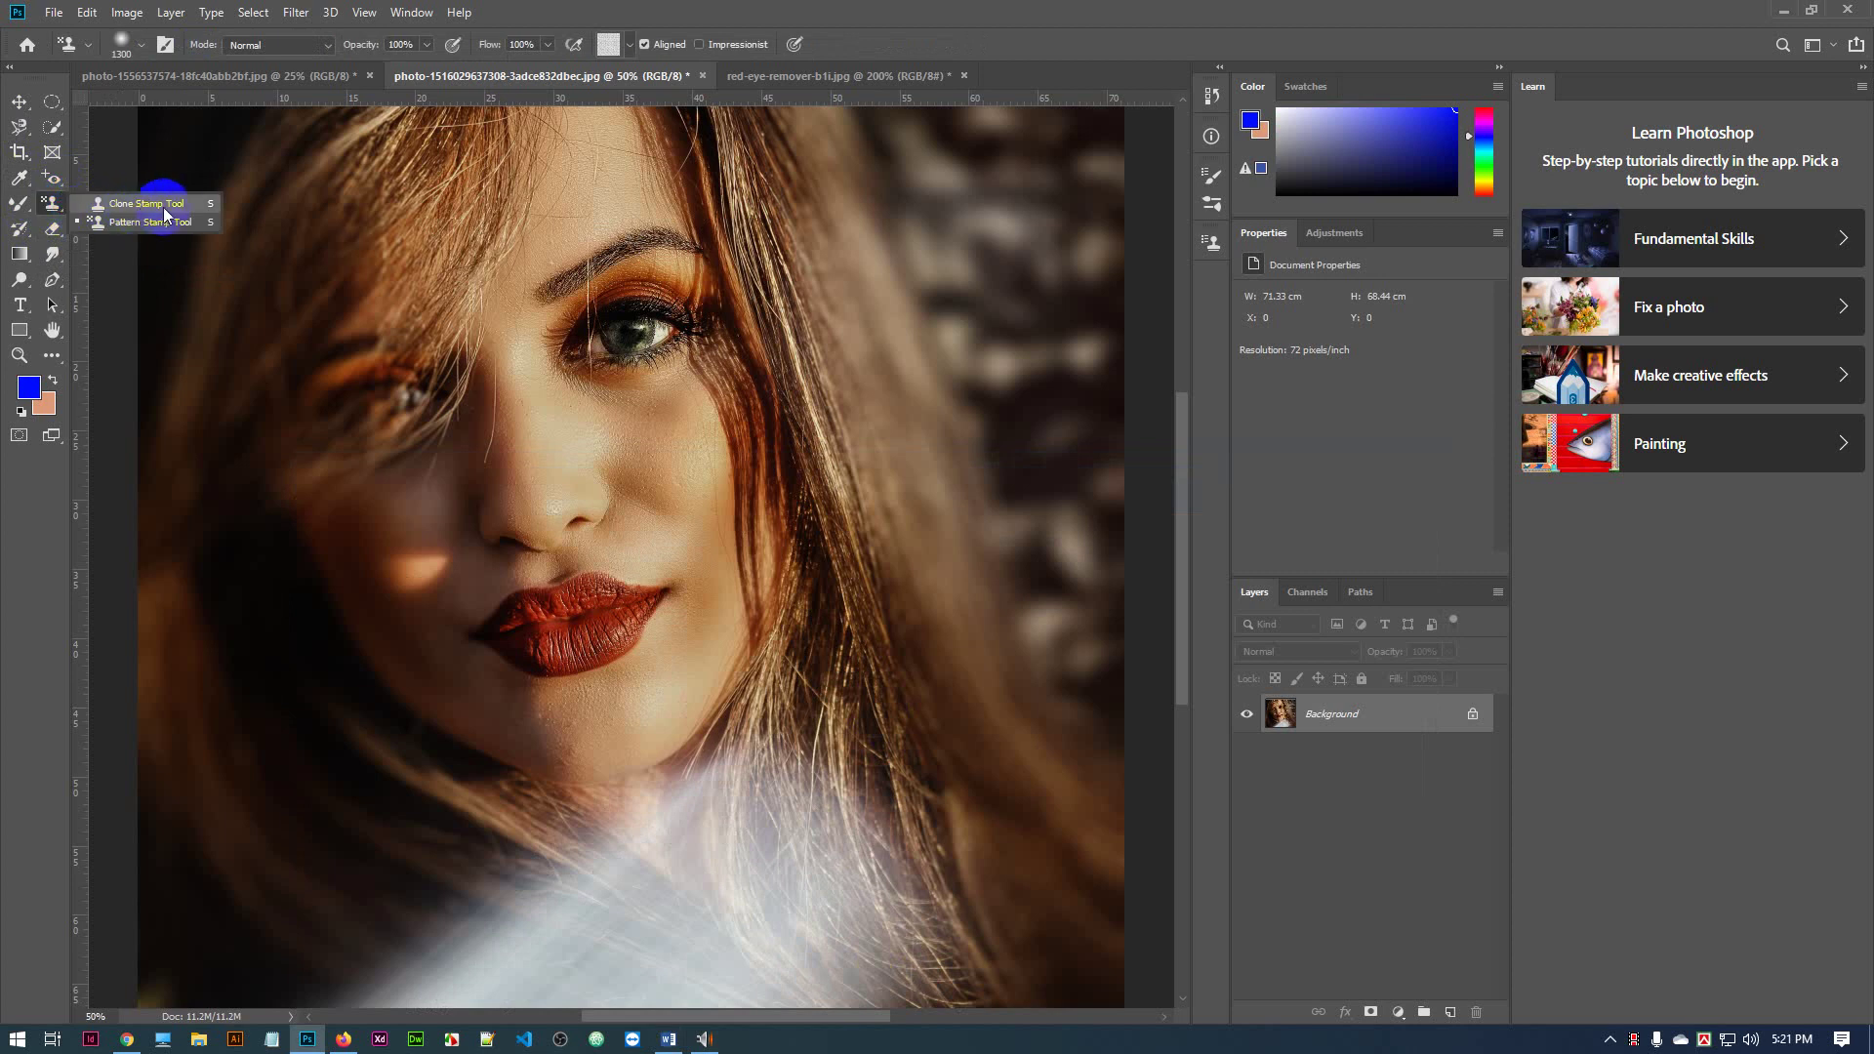
left_click(49, 202)
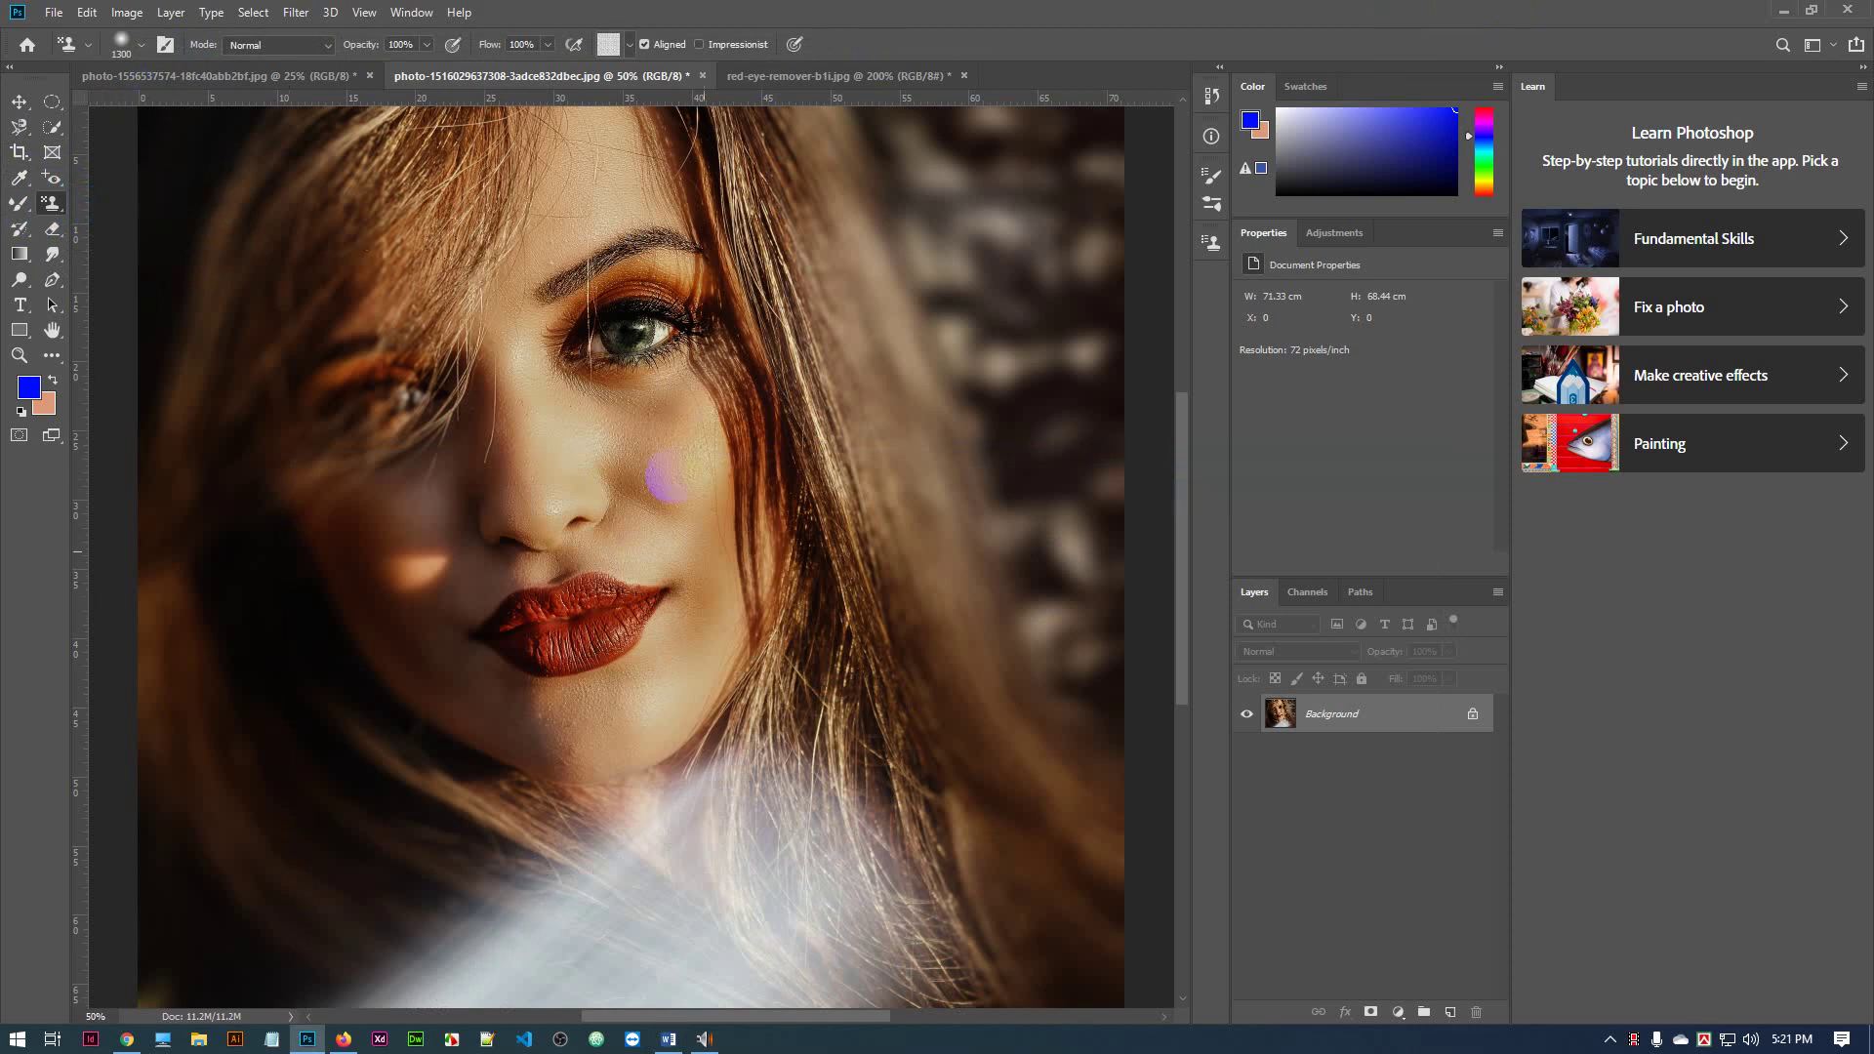
right_click(51, 203)
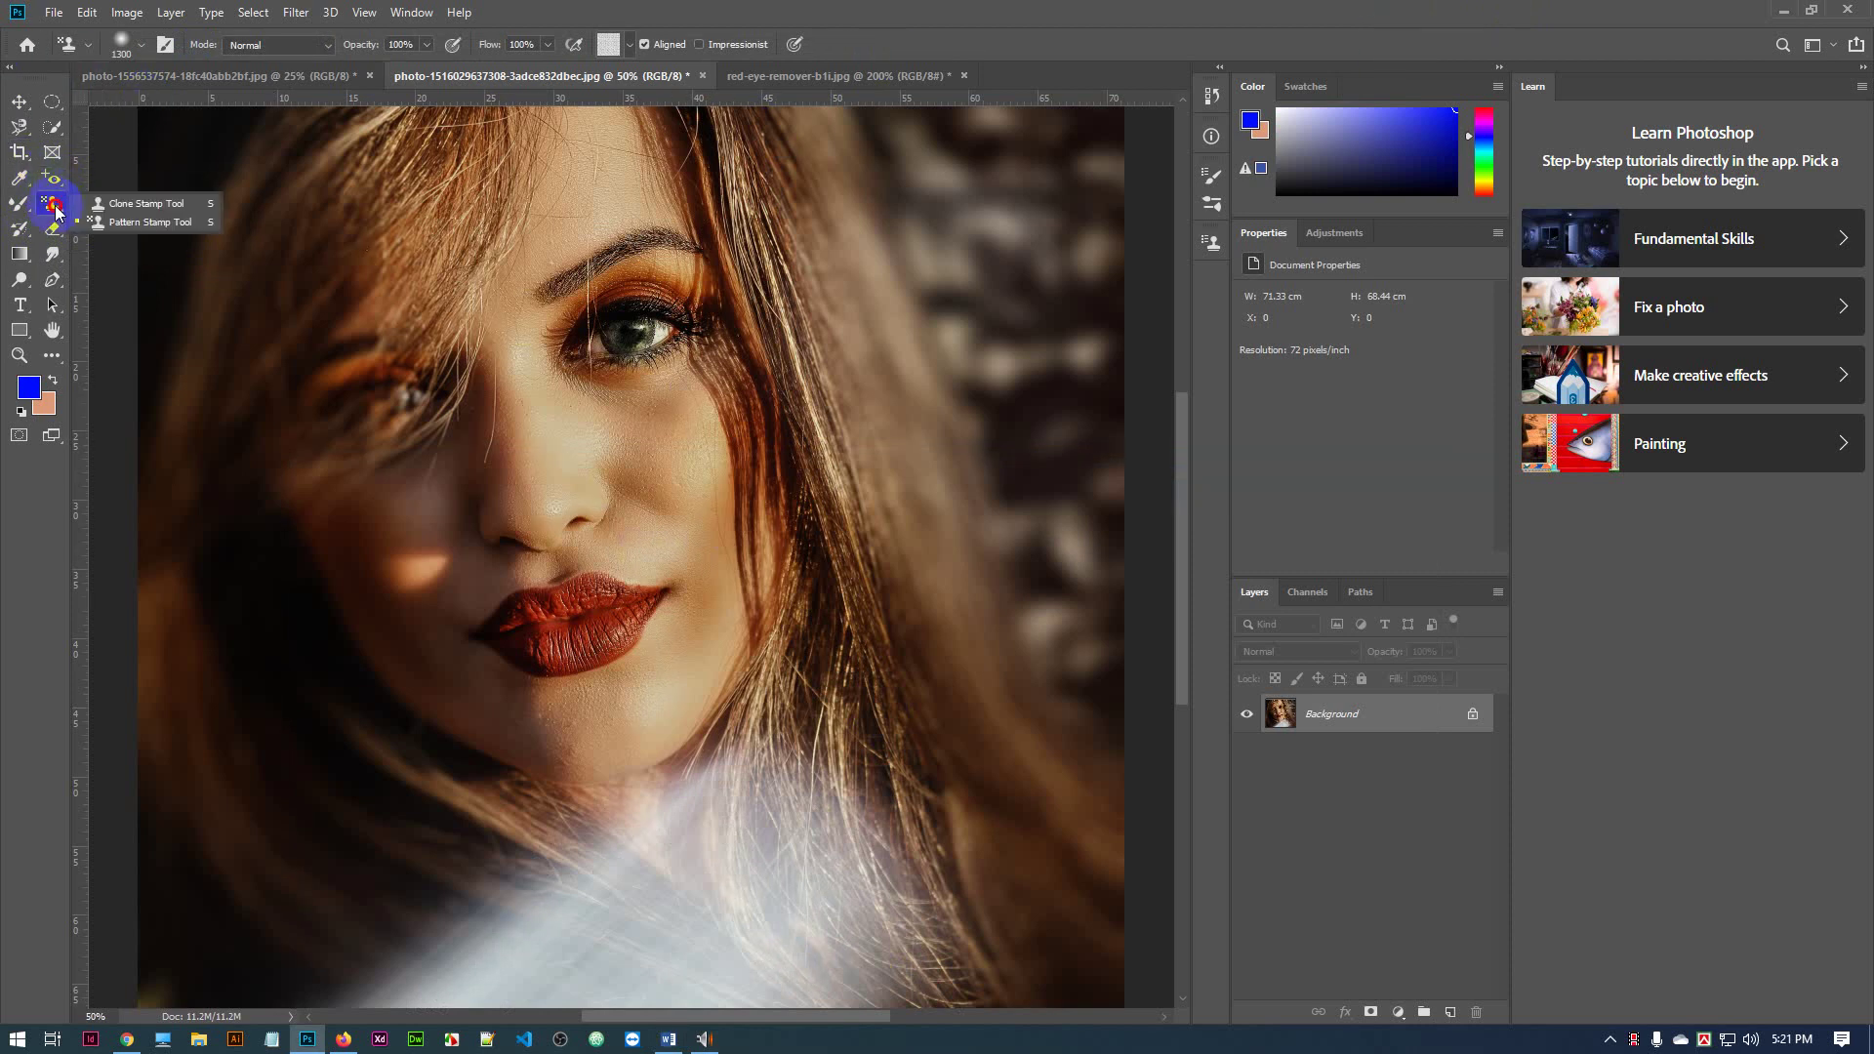
left_click(130, 204)
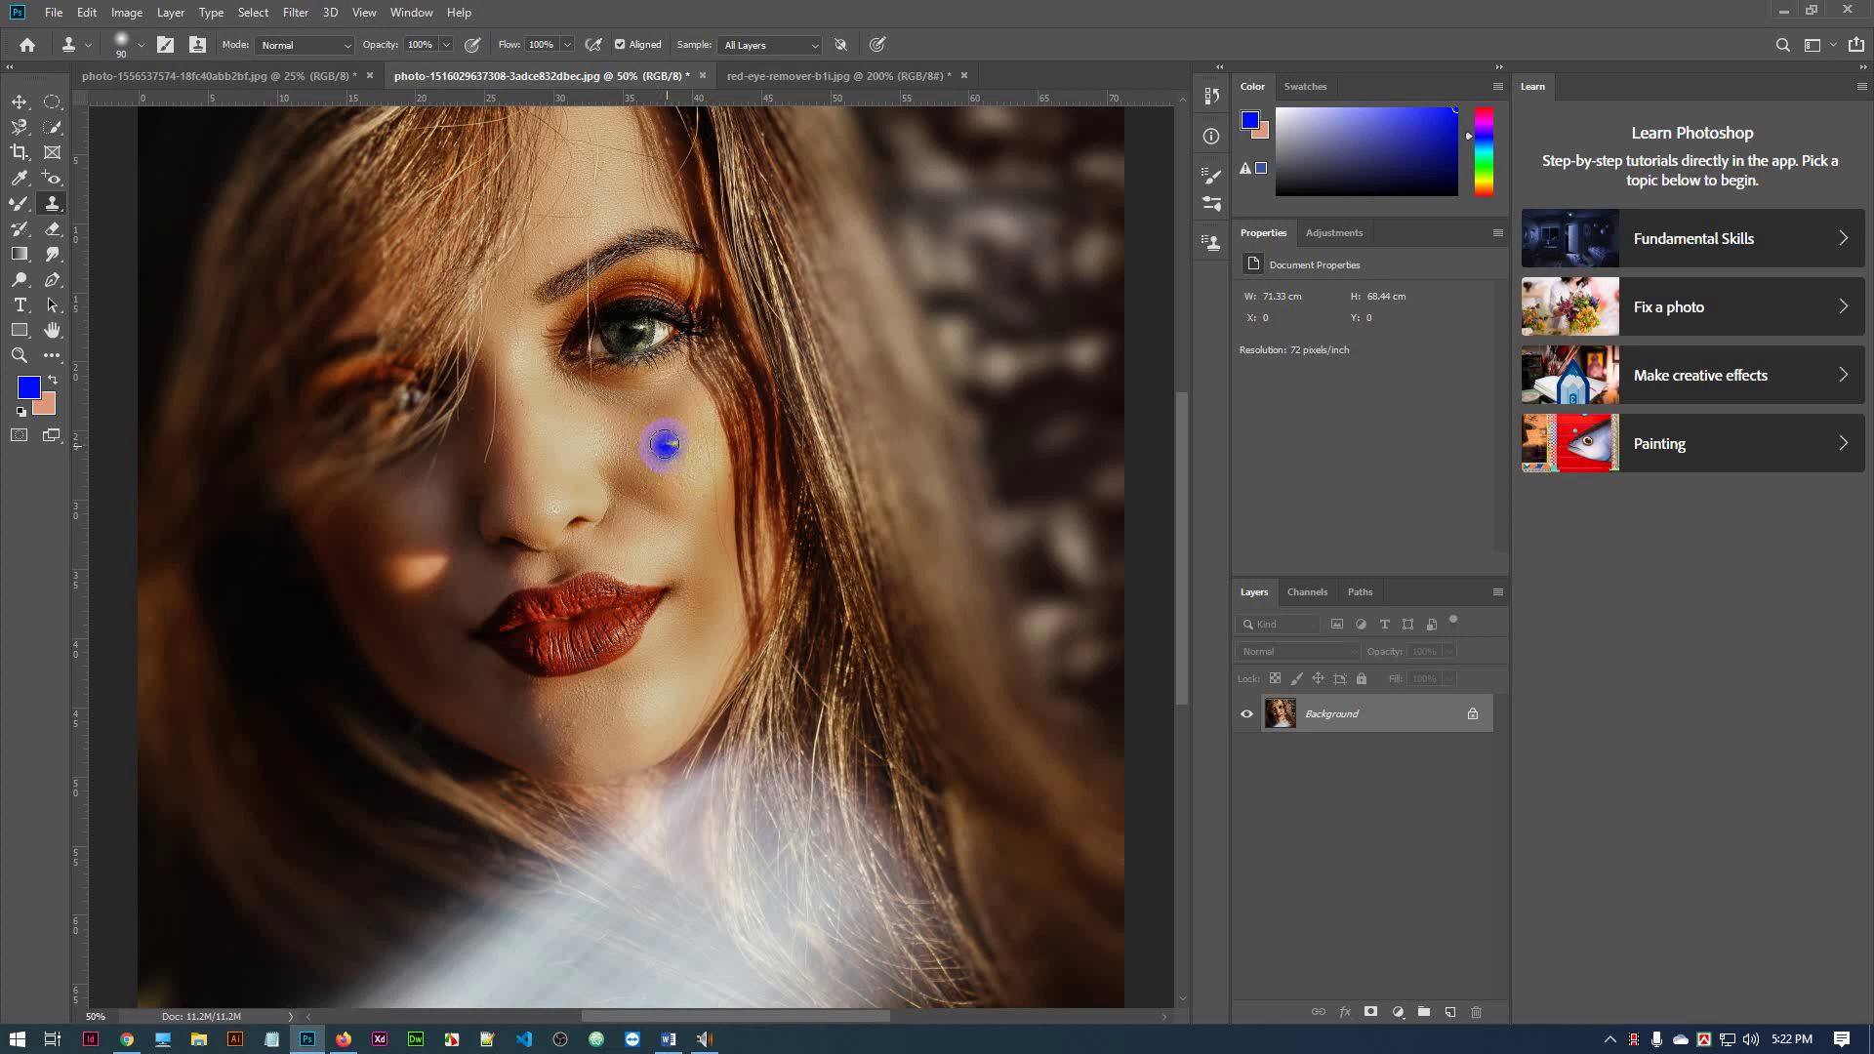
Try cloning the woman's sharply focused eye onto her cheek with the Clone Stamp tool, and undo it
left_click_drag(664, 445, 659, 449)
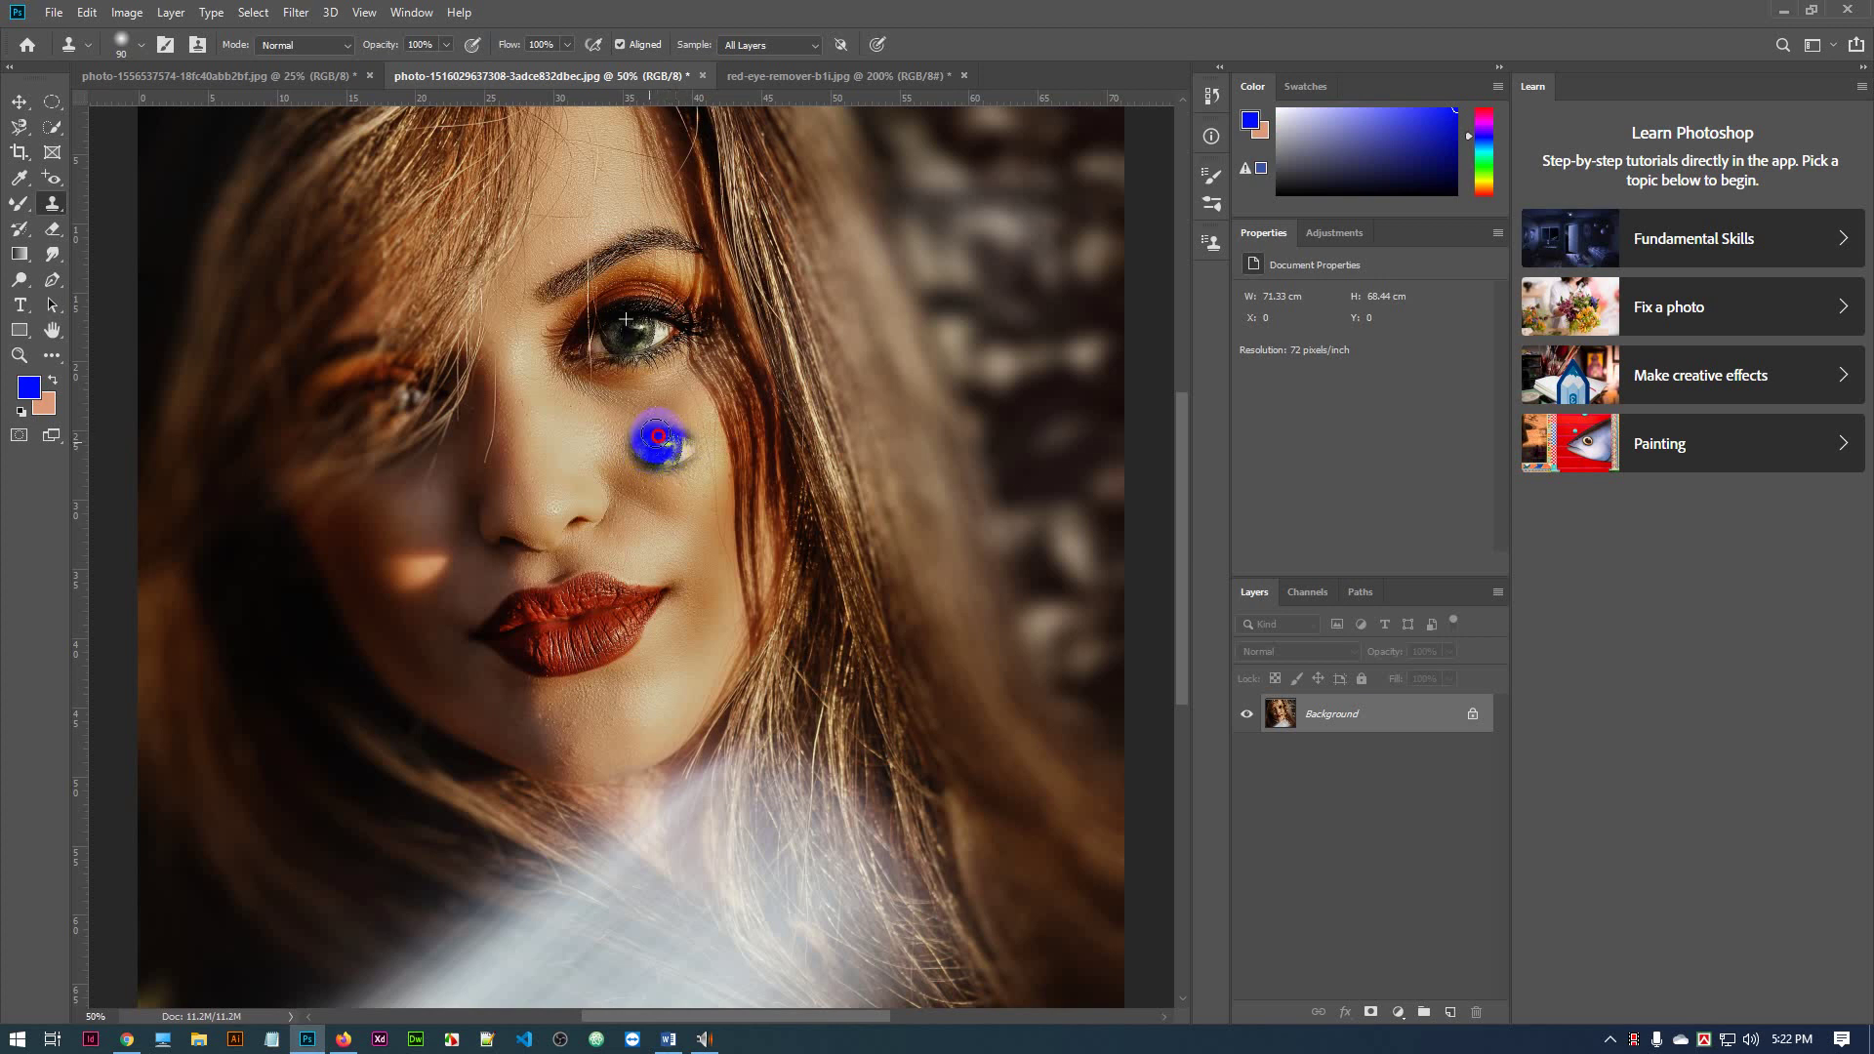
mouse_move(665, 427)
left_mouse_down()
mouse_move(640, 422)
mouse_move(720, 426)
mouse_move(630, 420)
mouse_move(601, 471)
mouse_move(672, 472)
mouse_move(719, 446)
mouse_move(649, 489)
mouse_move(592, 470)
mouse_move(648, 488)
mouse_move(722, 462)
mouse_move(719, 444)
mouse_move(678, 478)
mouse_move(615, 470)
mouse_move(672, 444)
mouse_move(619, 466)
mouse_move(670, 427)
mouse_move(615, 437)
mouse_move(668, 434)
mouse_move(649, 426)
mouse_move(636, 451)
mouse_move(628, 322)
mouse_move(606, 385)
mouse_move(514, 384)
mouse_move(687, 496)
left_mouse_up()
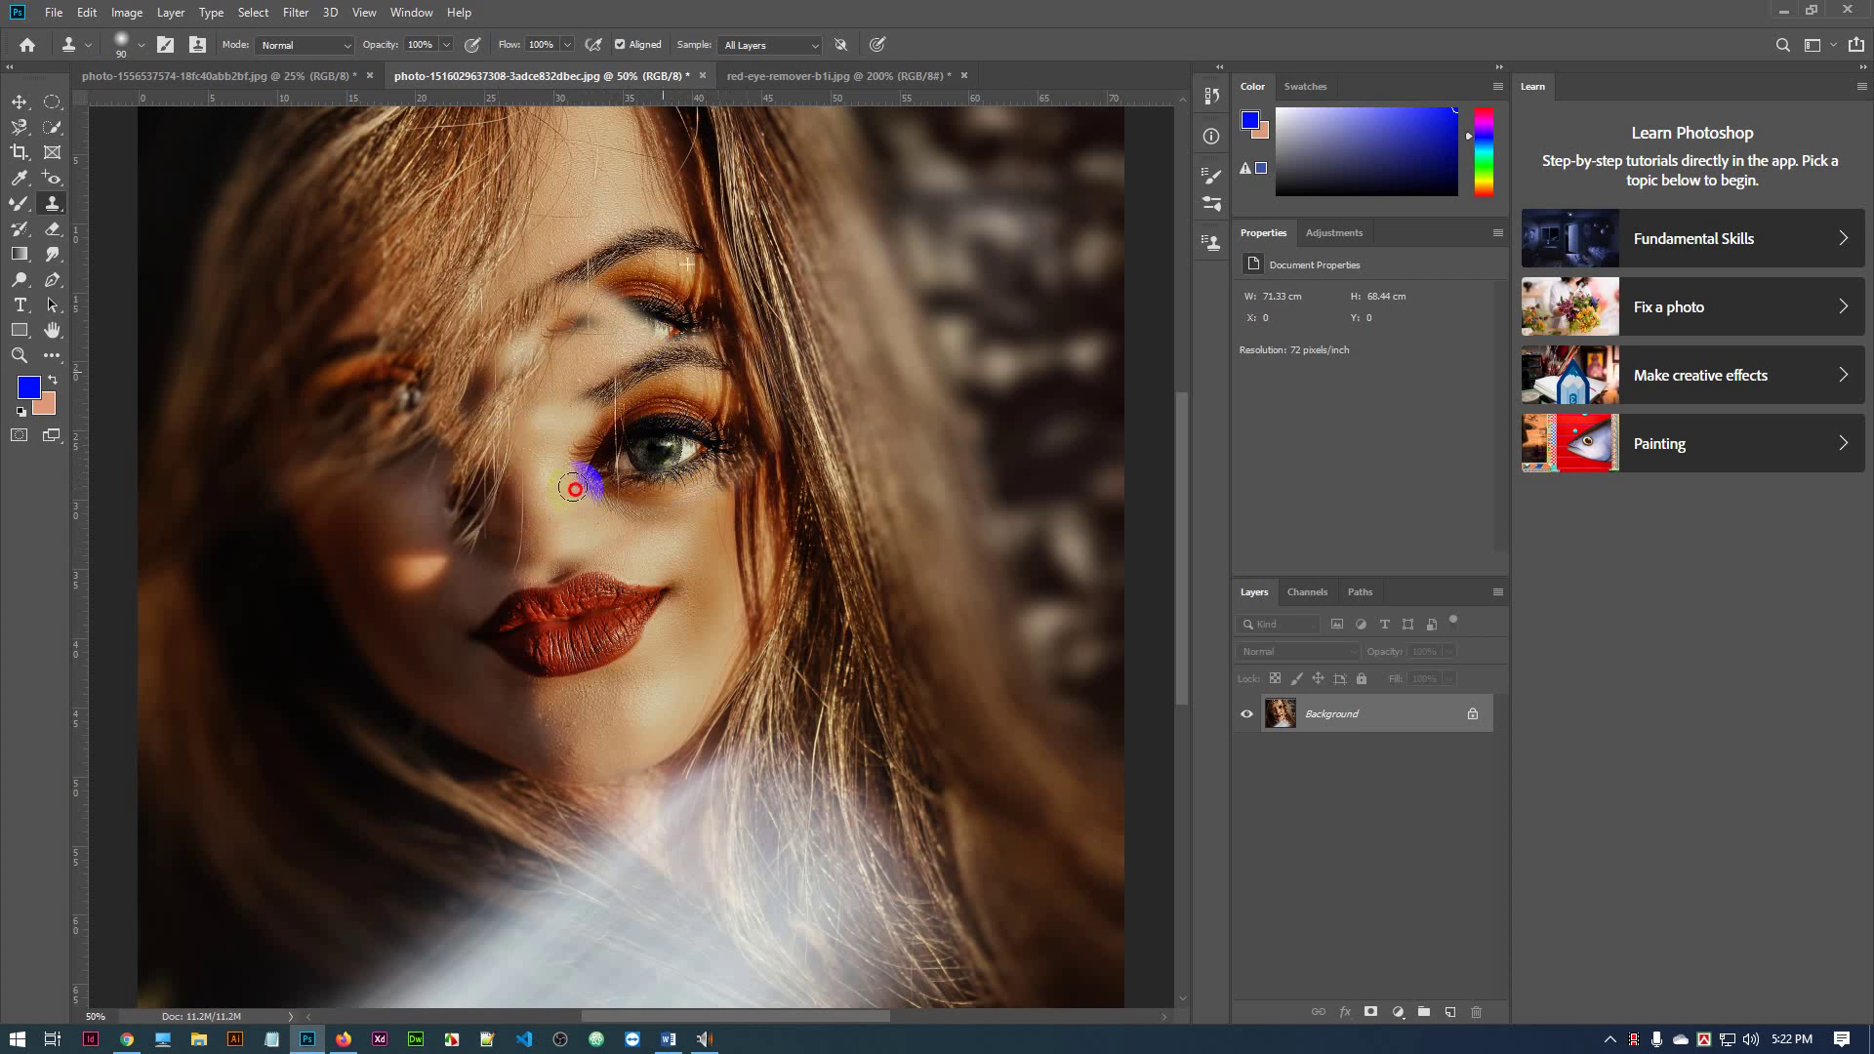
key("ctrl+z")
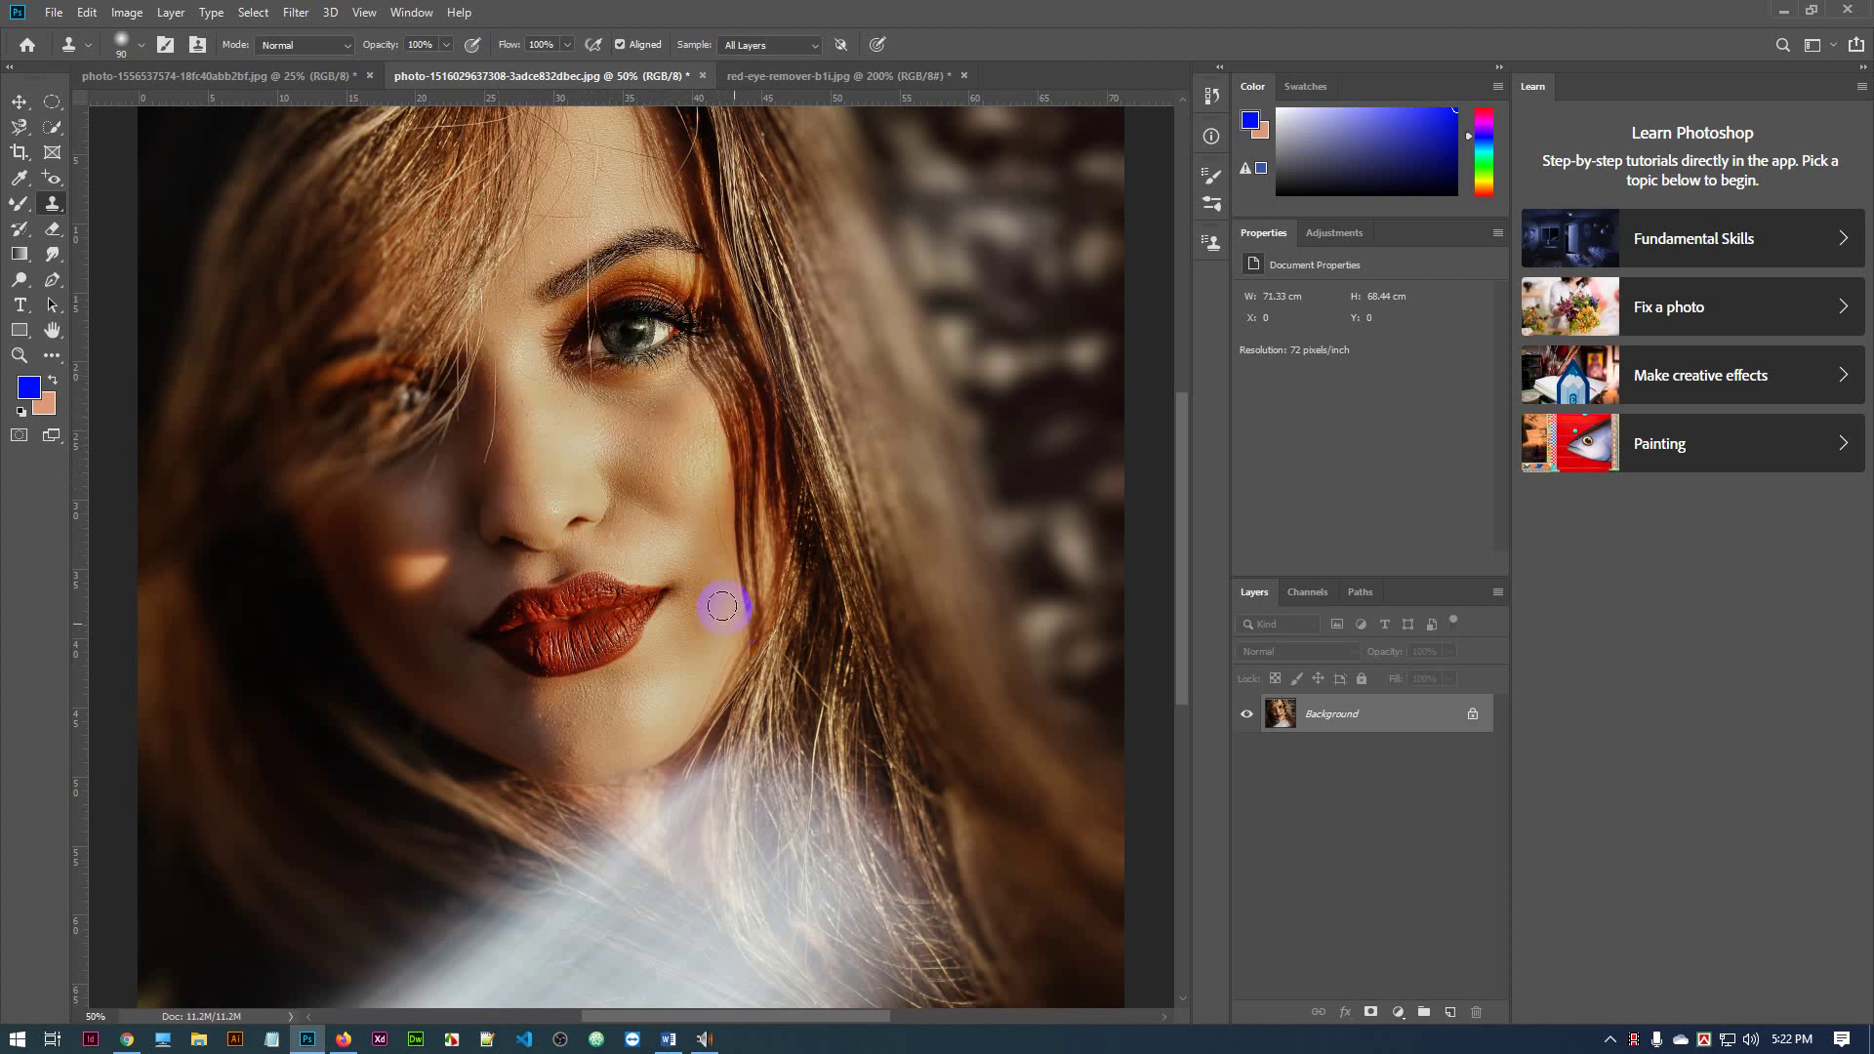
Clone the woman's lips onto her chin and close the portrait without saving the changes
scroll(674, 513, "down", 3)
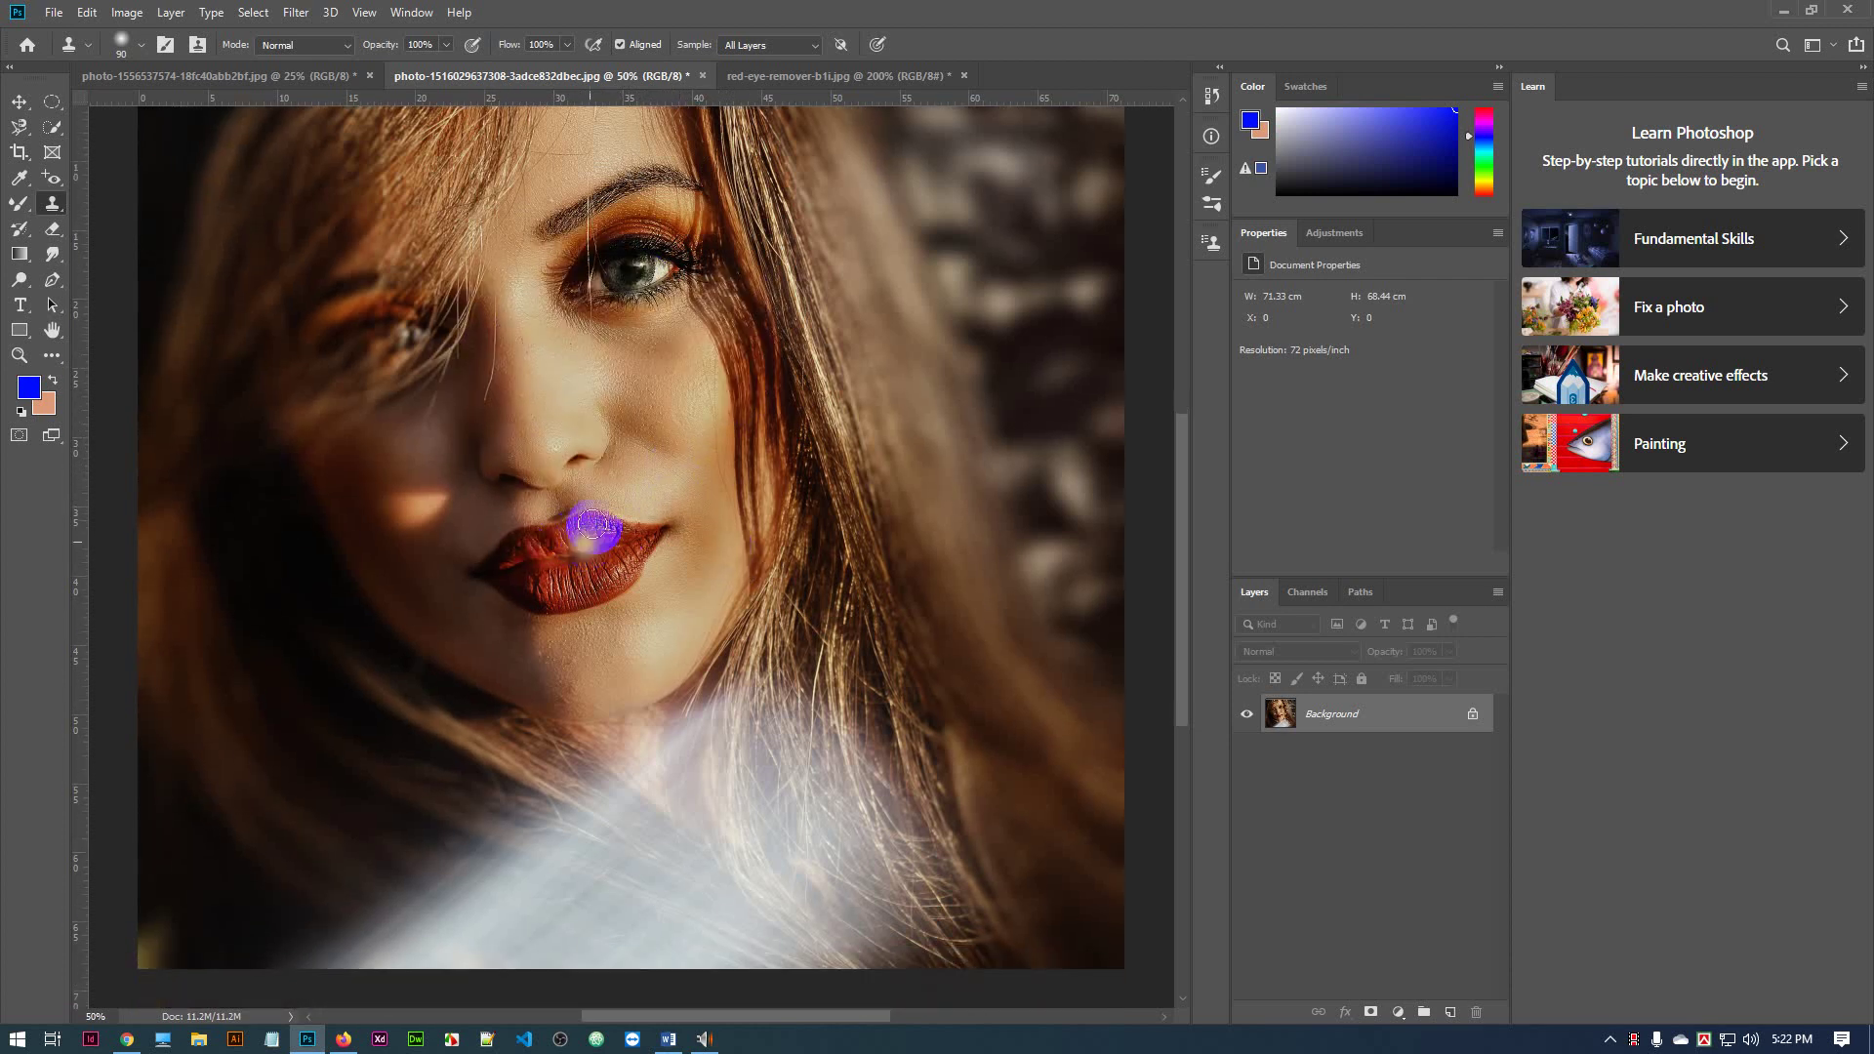
scroll(571, 513, "down", 2)
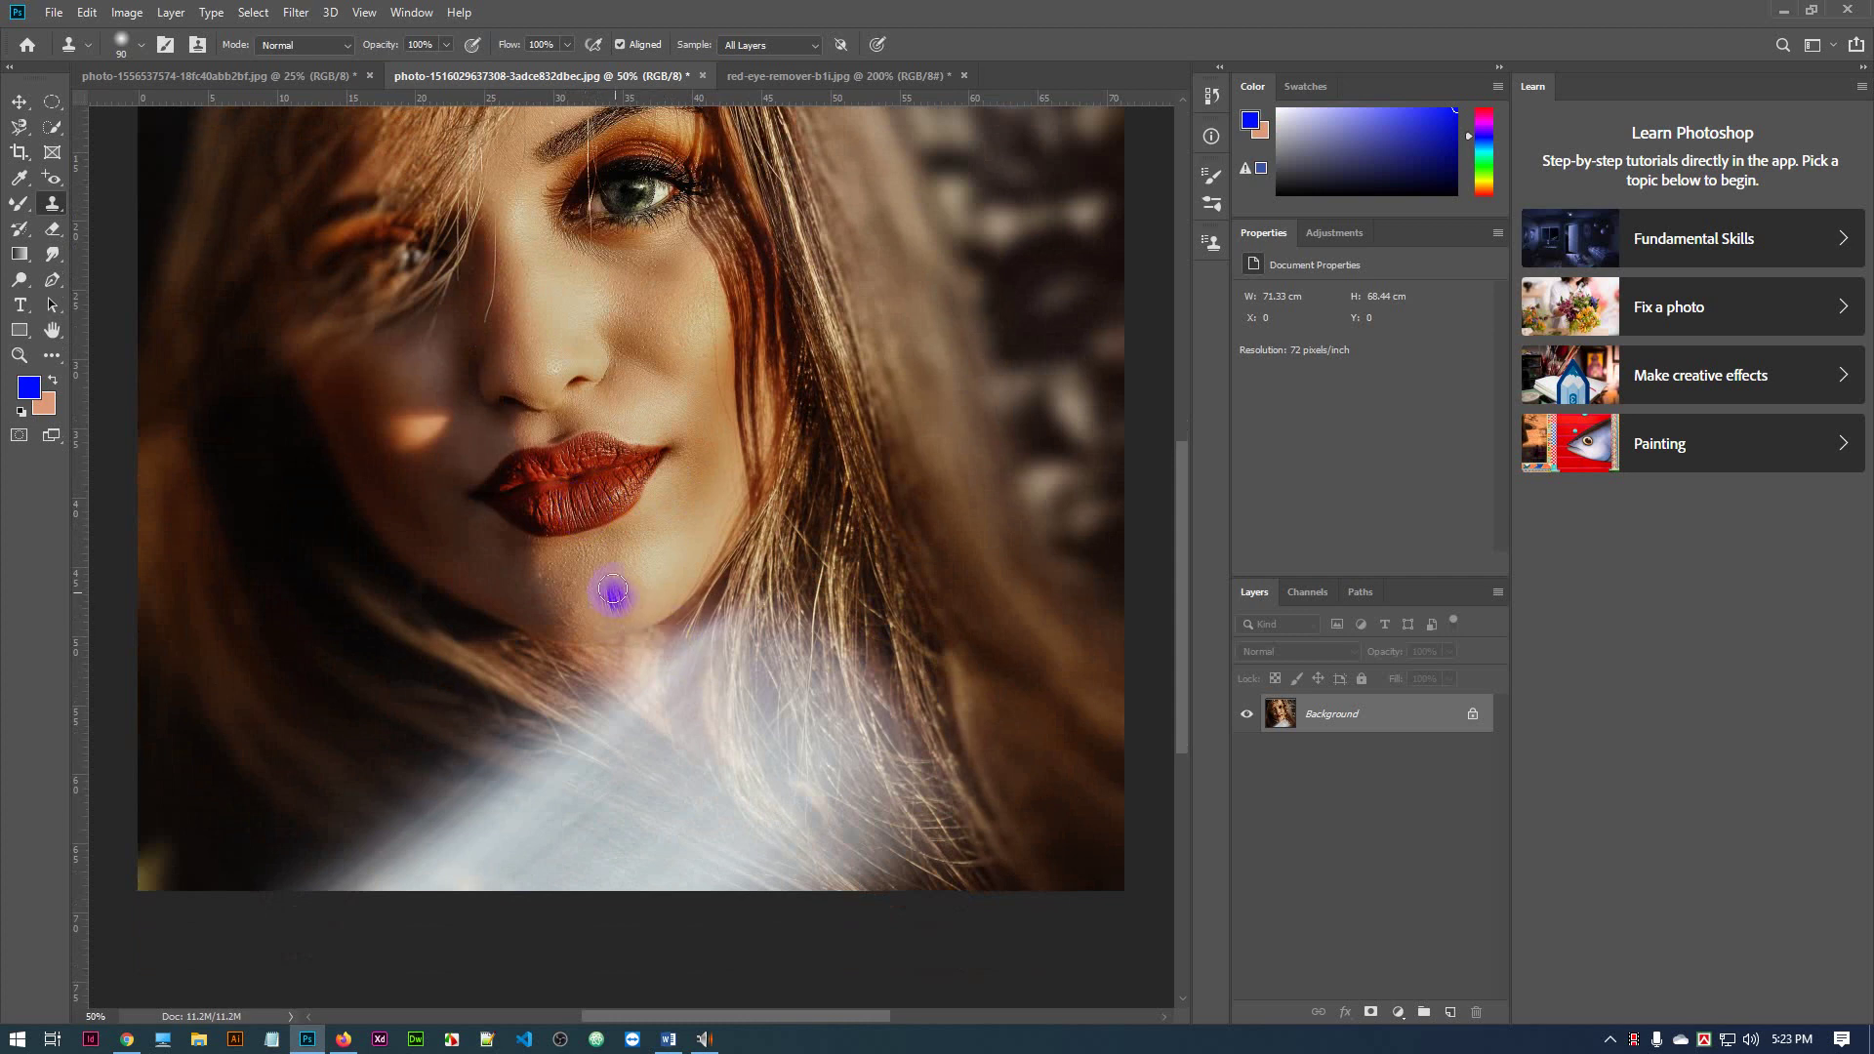
mouse_move(616, 586)
left_mouse_down()
mouse_move(637, 585)
mouse_move(536, 577)
mouse_move(703, 539)
mouse_move(649, 544)
mouse_move(619, 577)
mouse_move(510, 573)
mouse_move(568, 543)
mouse_move(708, 542)
mouse_move(632, 602)
mouse_move(521, 586)
mouse_move(626, 604)
mouse_move(707, 539)
left_mouse_up()
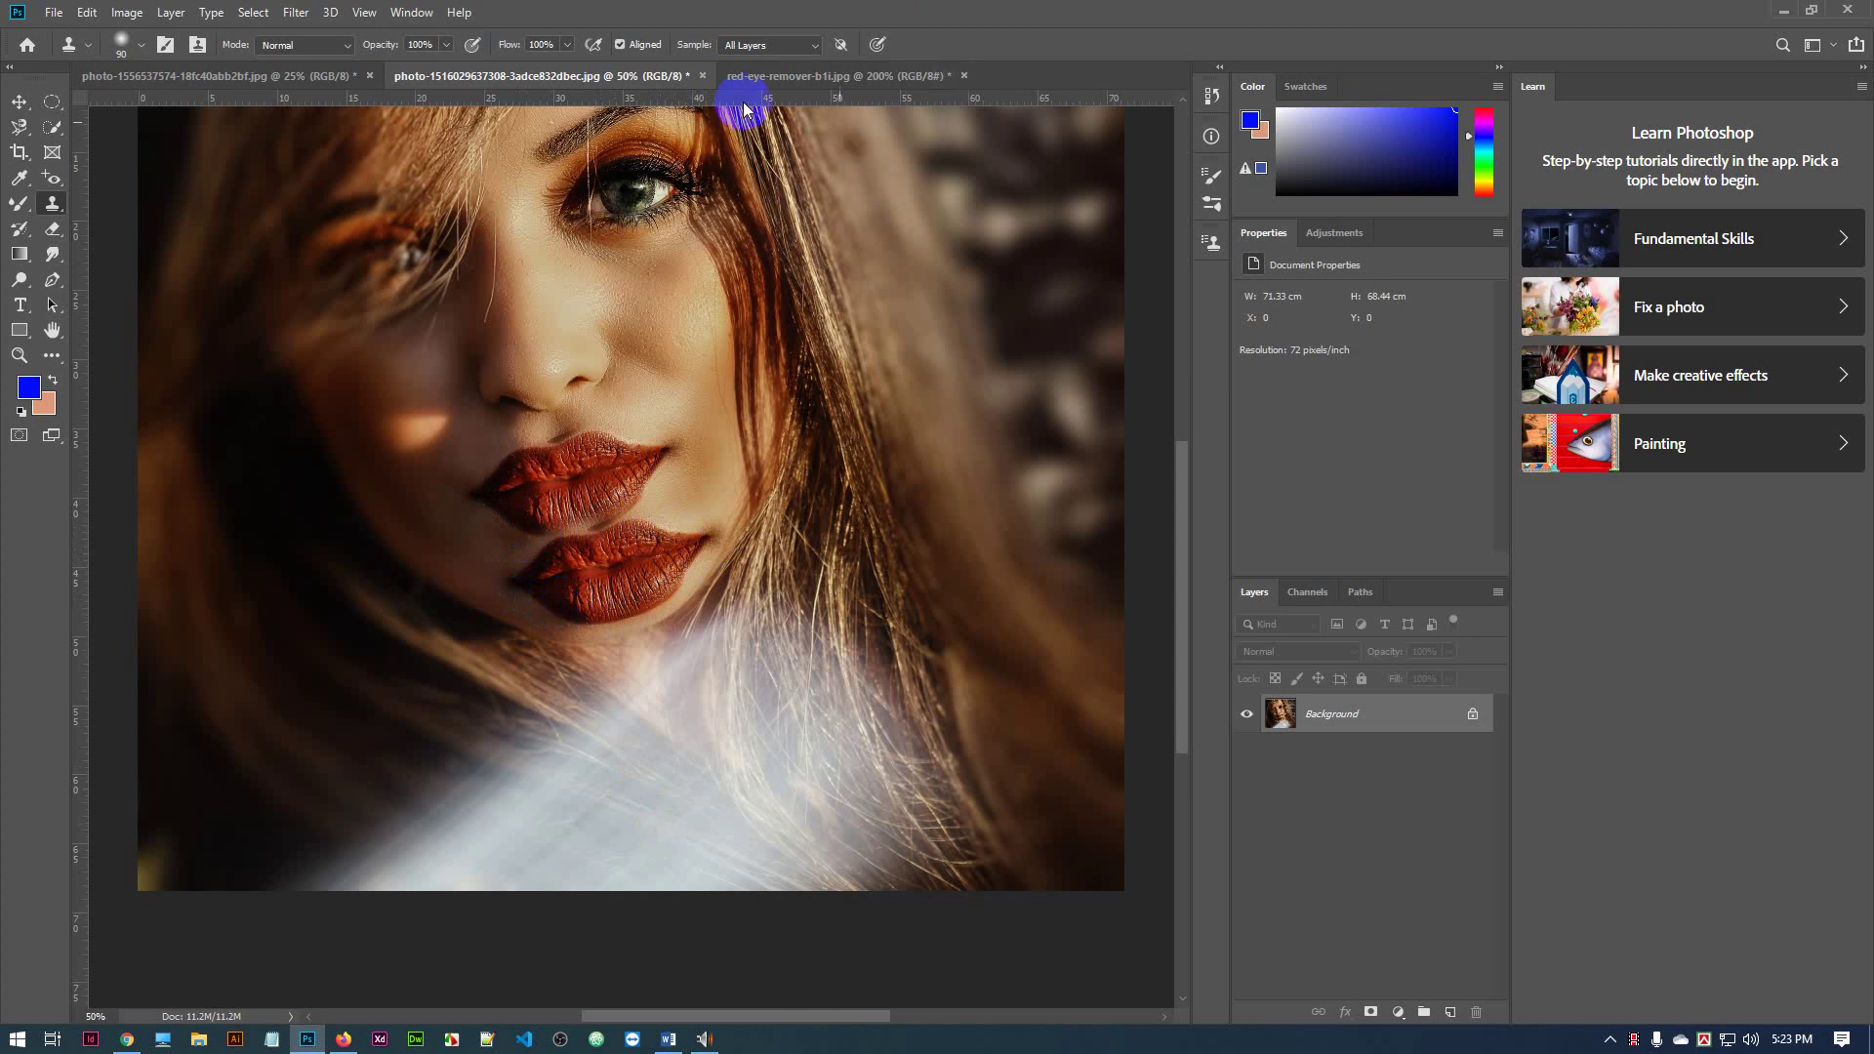
left_click(702, 76)
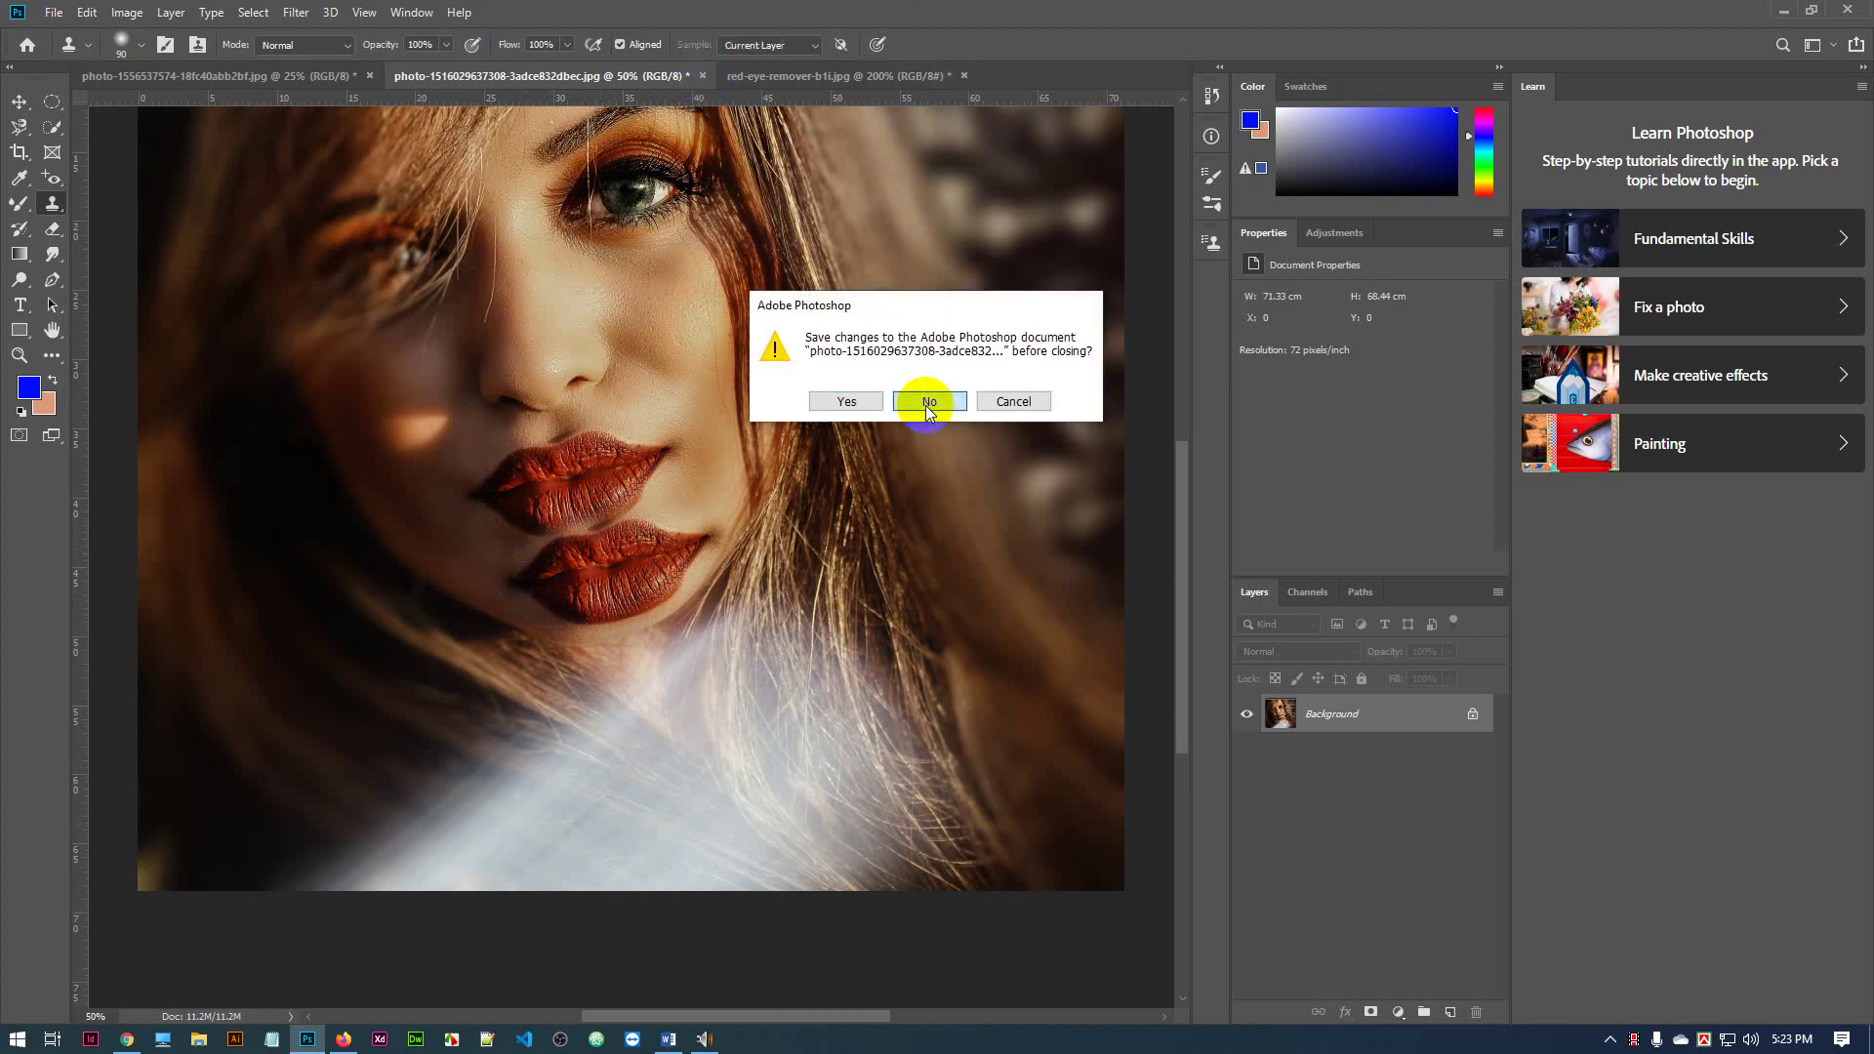
left_click(926, 406)
Try the Clone Stamp tool around the red-haired woman's eye and undo the strokes
mouse_move(795, 358)
left_mouse_down()
mouse_move(766, 369)
mouse_move(783, 374)
left_mouse_up()
key("ctrl+z")
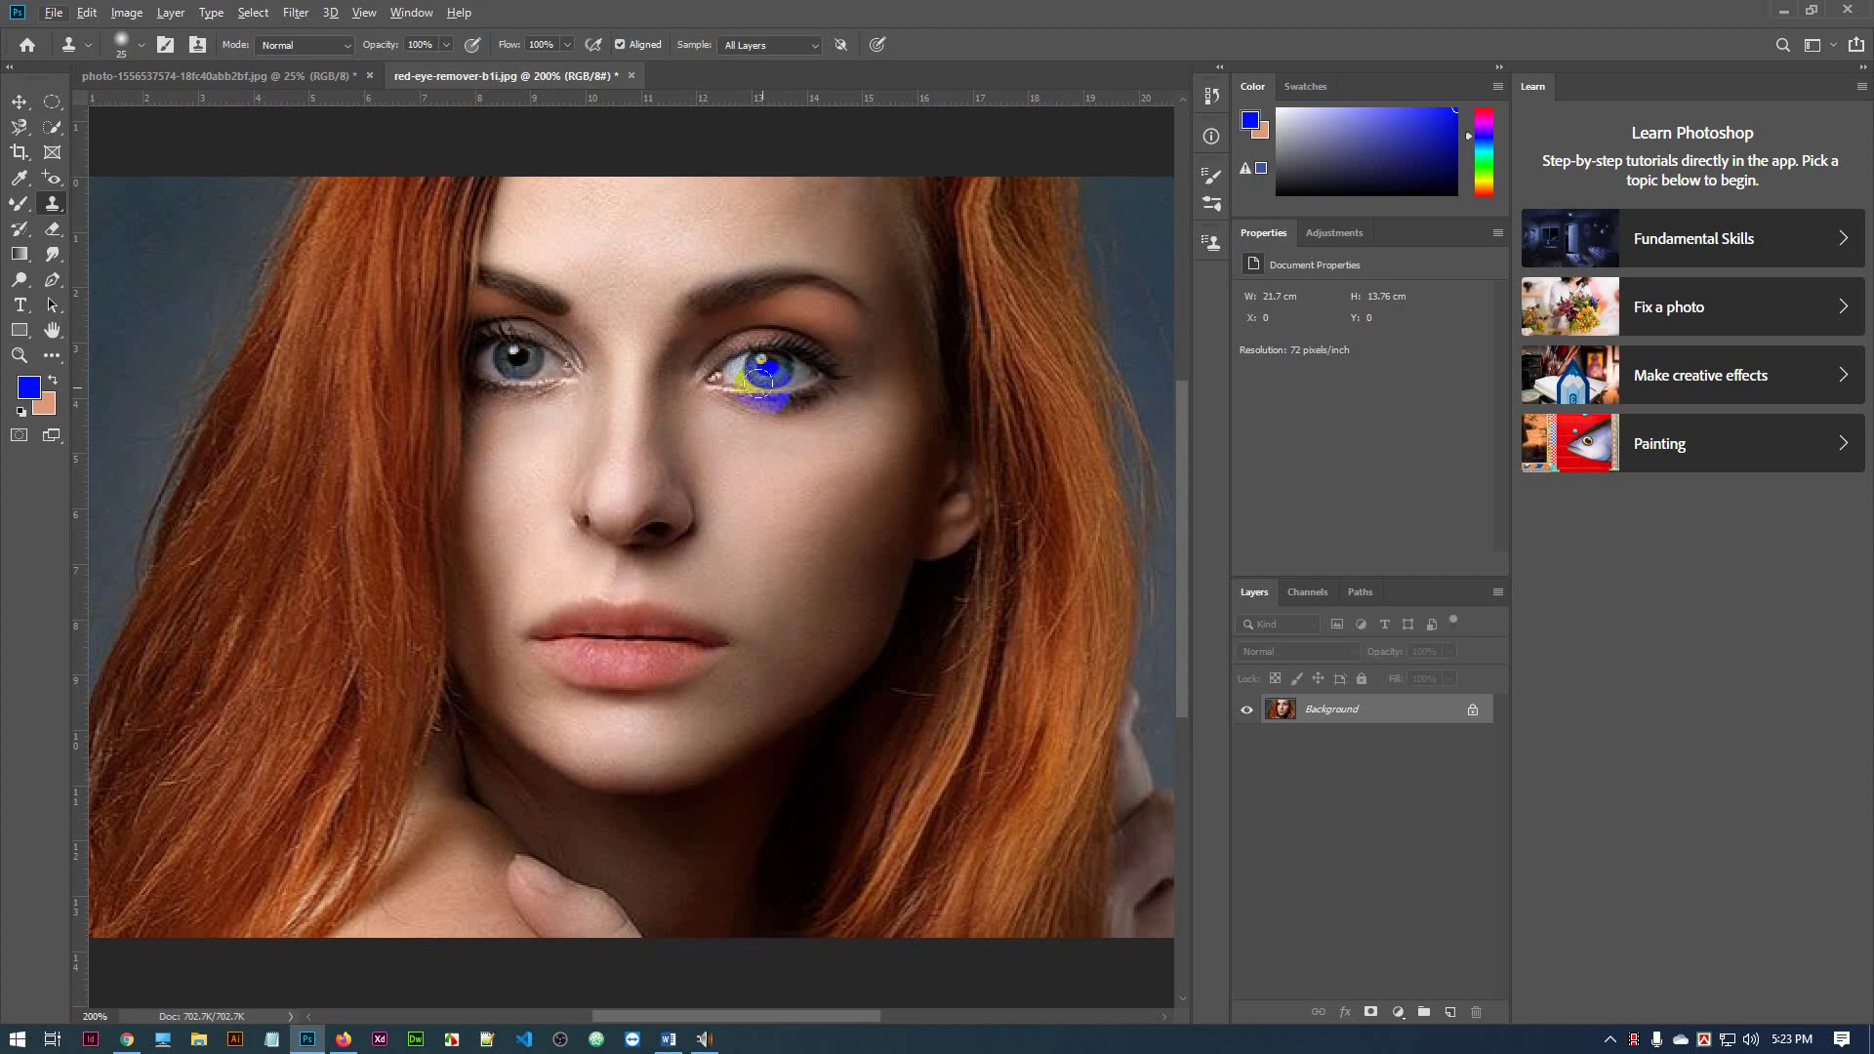
key("ctrl+z")
Clone the red-haired woman's eye onto her cheek below it and close red-eye-remover-b1i.jpg without saving
left_click_drag(828, 352, 768, 369)
left_click(787, 558)
mouse_move(787, 557)
left_mouse_down()
mouse_move(844, 553)
mouse_move(727, 557)
mouse_move(749, 531)
mouse_move(820, 523)
mouse_move(874, 564)
mouse_move(820, 593)
mouse_move(718, 575)
mouse_move(771, 537)
mouse_move(833, 542)
mouse_move(759, 575)
mouse_move(816, 585)
mouse_move(741, 594)
mouse_move(711, 574)
mouse_move(796, 592)
mouse_move(868, 565)
mouse_move(788, 542)
mouse_move(810, 539)
mouse_move(766, 537)
mouse_move(818, 552)
mouse_move(779, 568)
mouse_move(825, 556)
mouse_move(781, 552)
left_mouse_up()
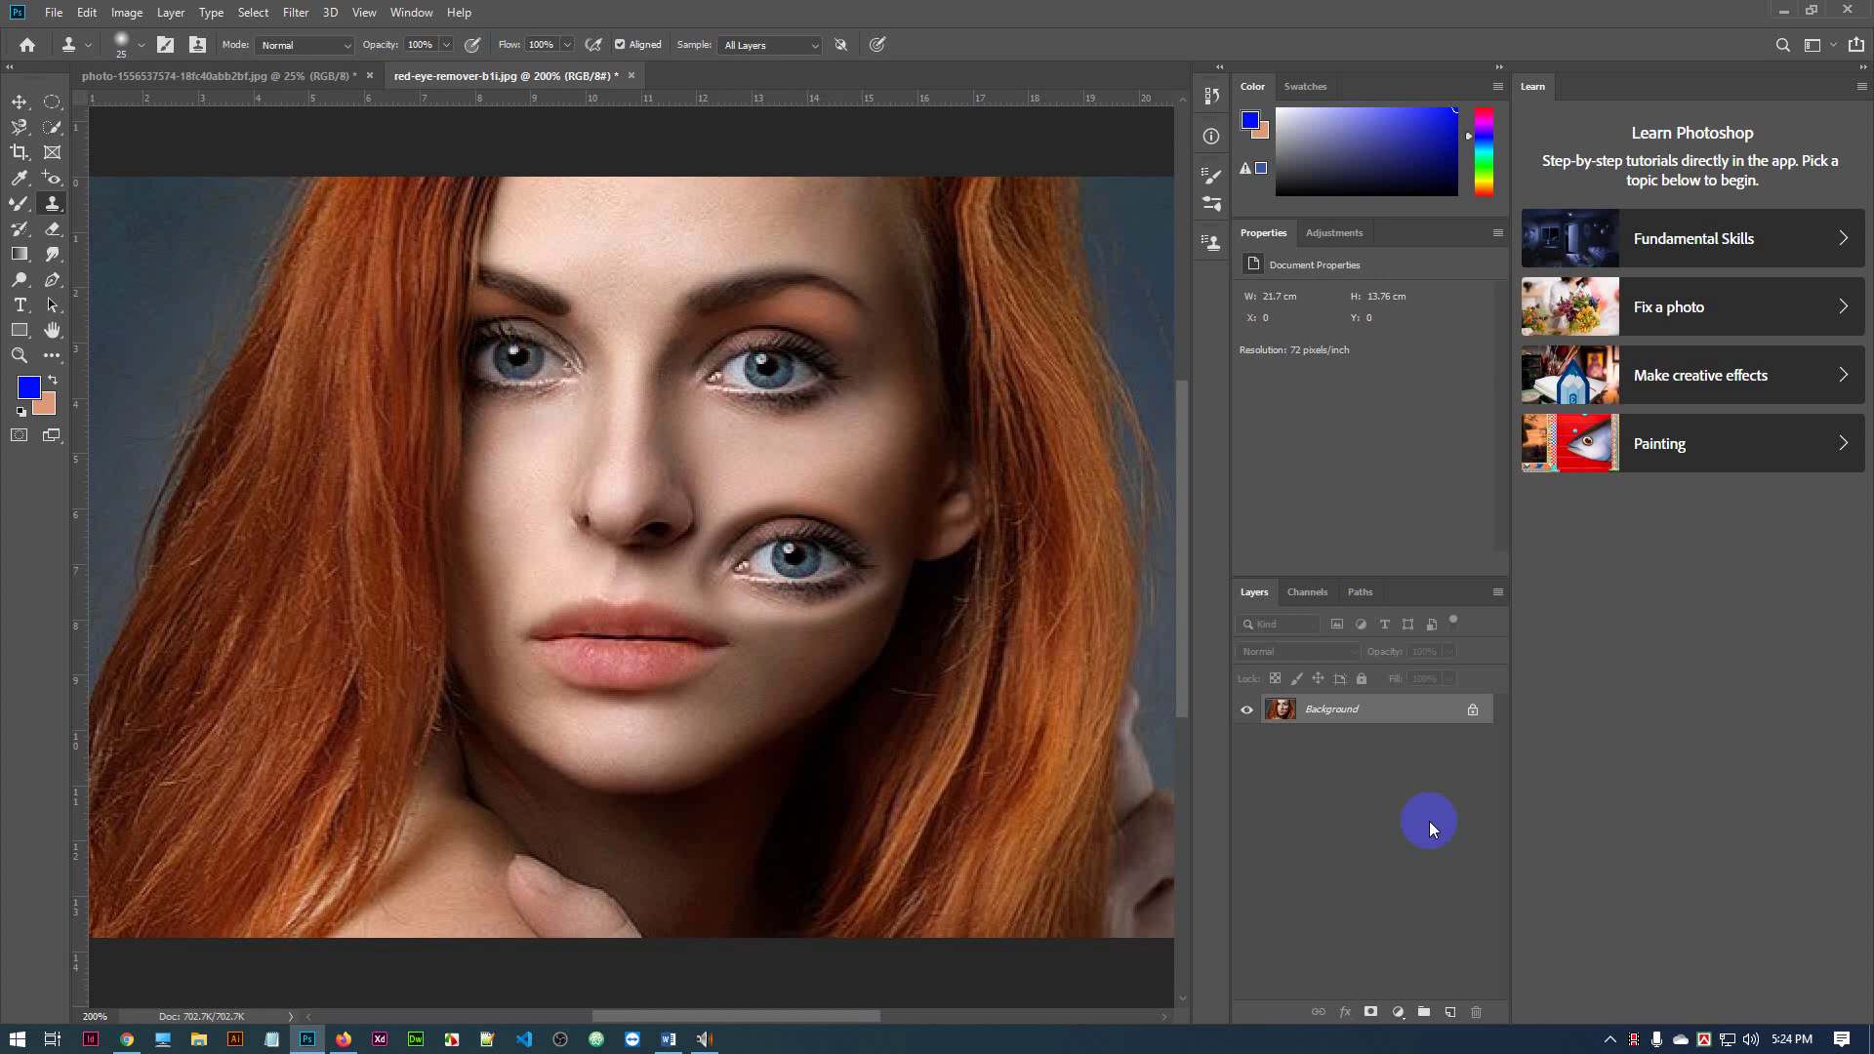
left_click(633, 77)
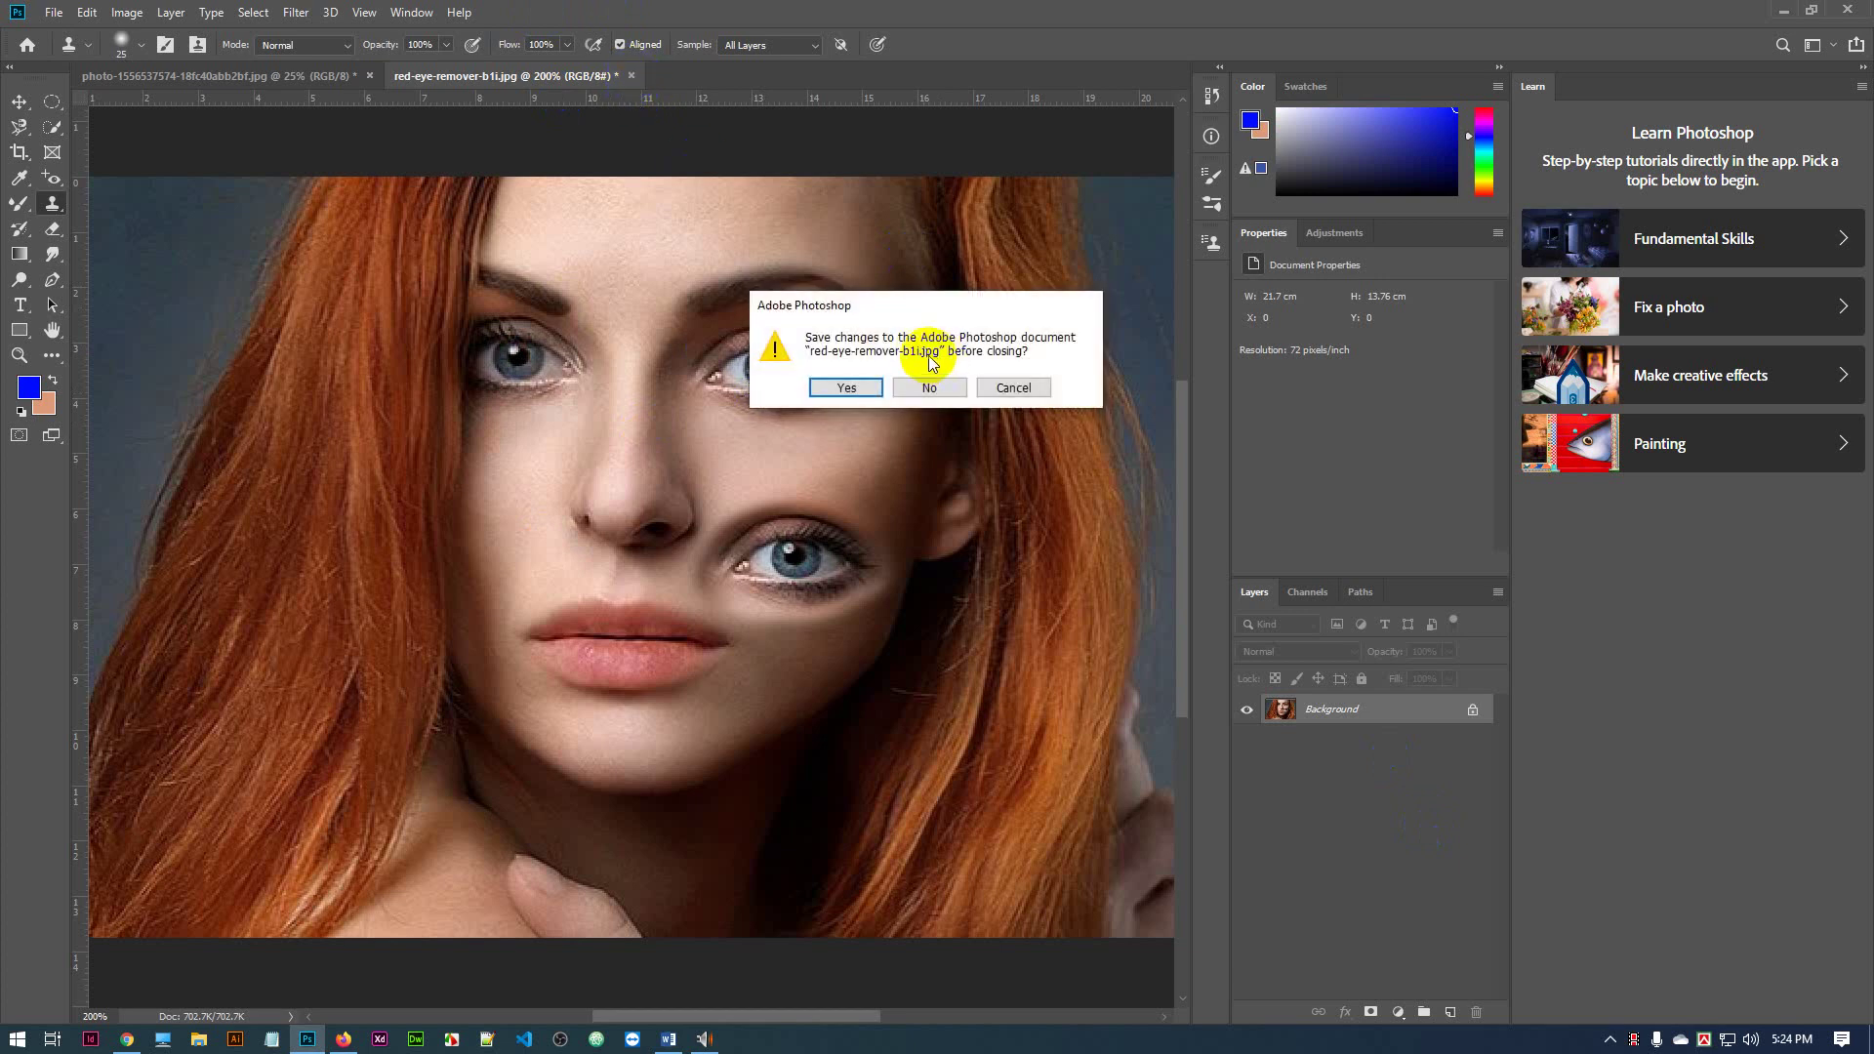
left_click(926, 387)
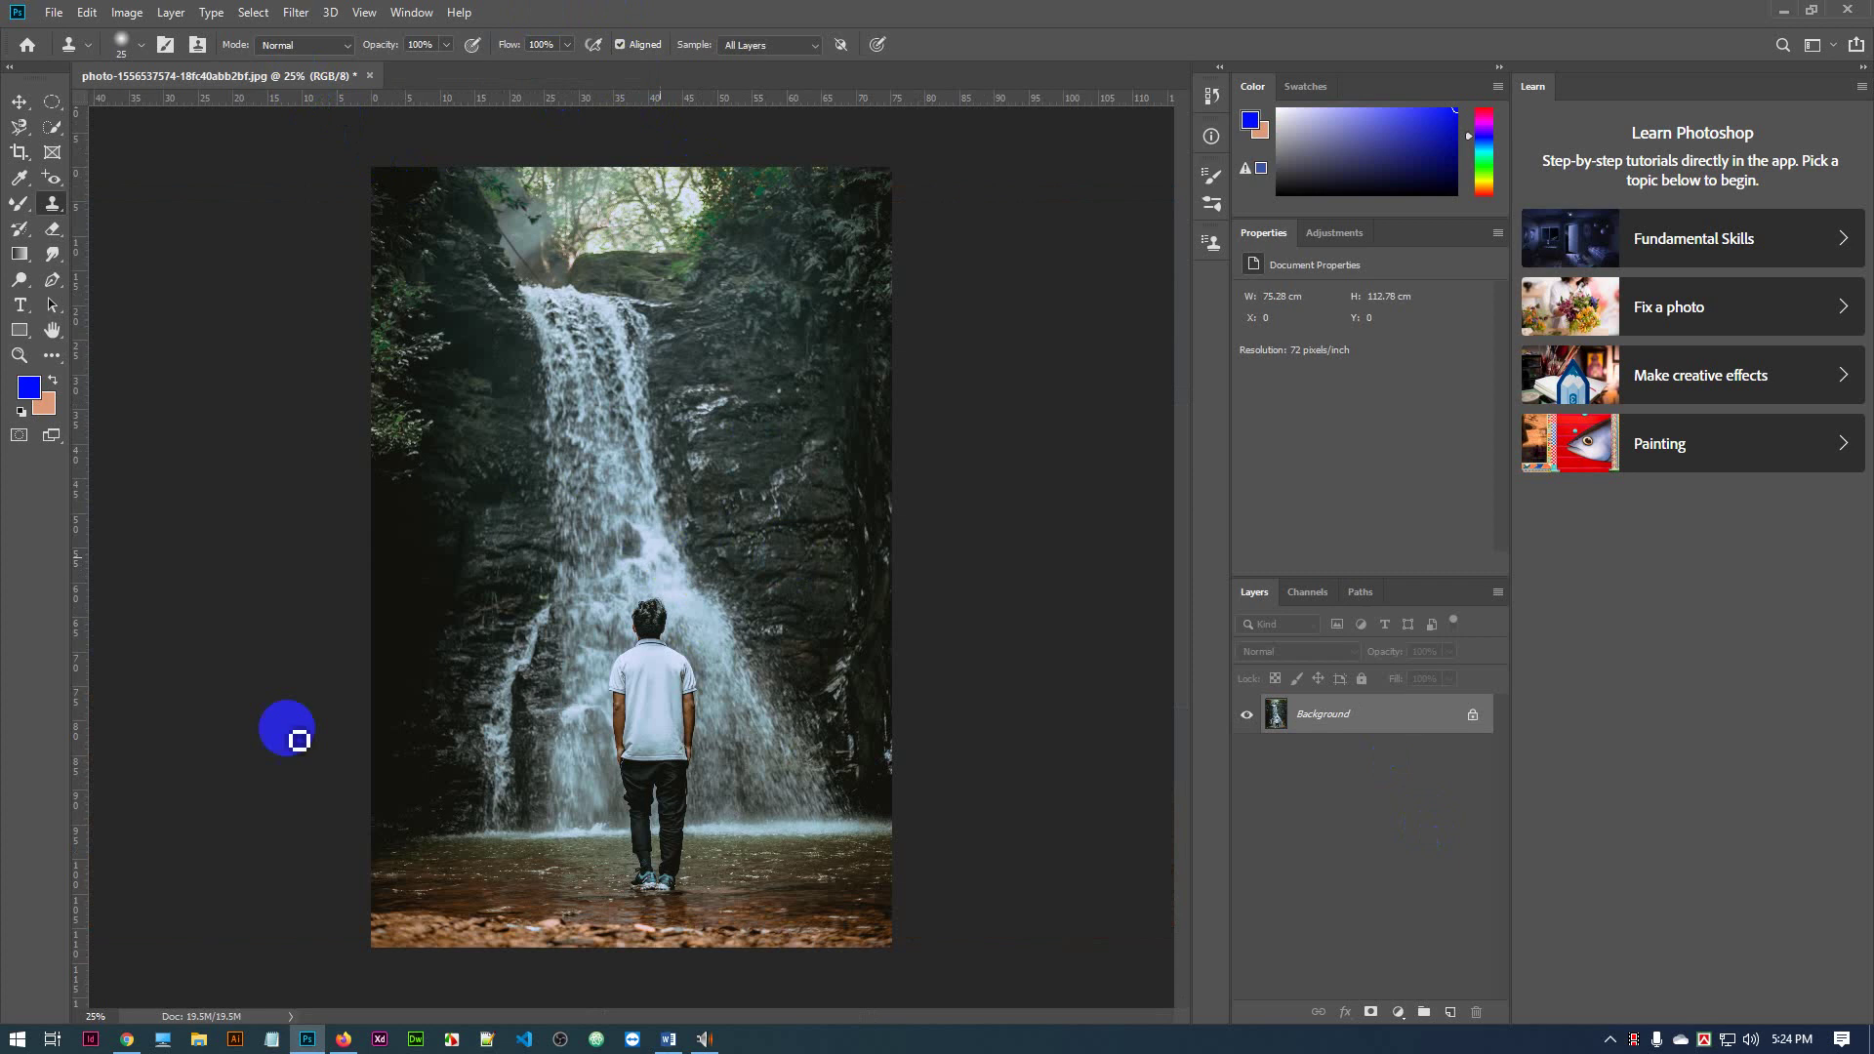
Switch to Chrome and examine the Unsplash photo results for "river with men"
left_click(128, 1041)
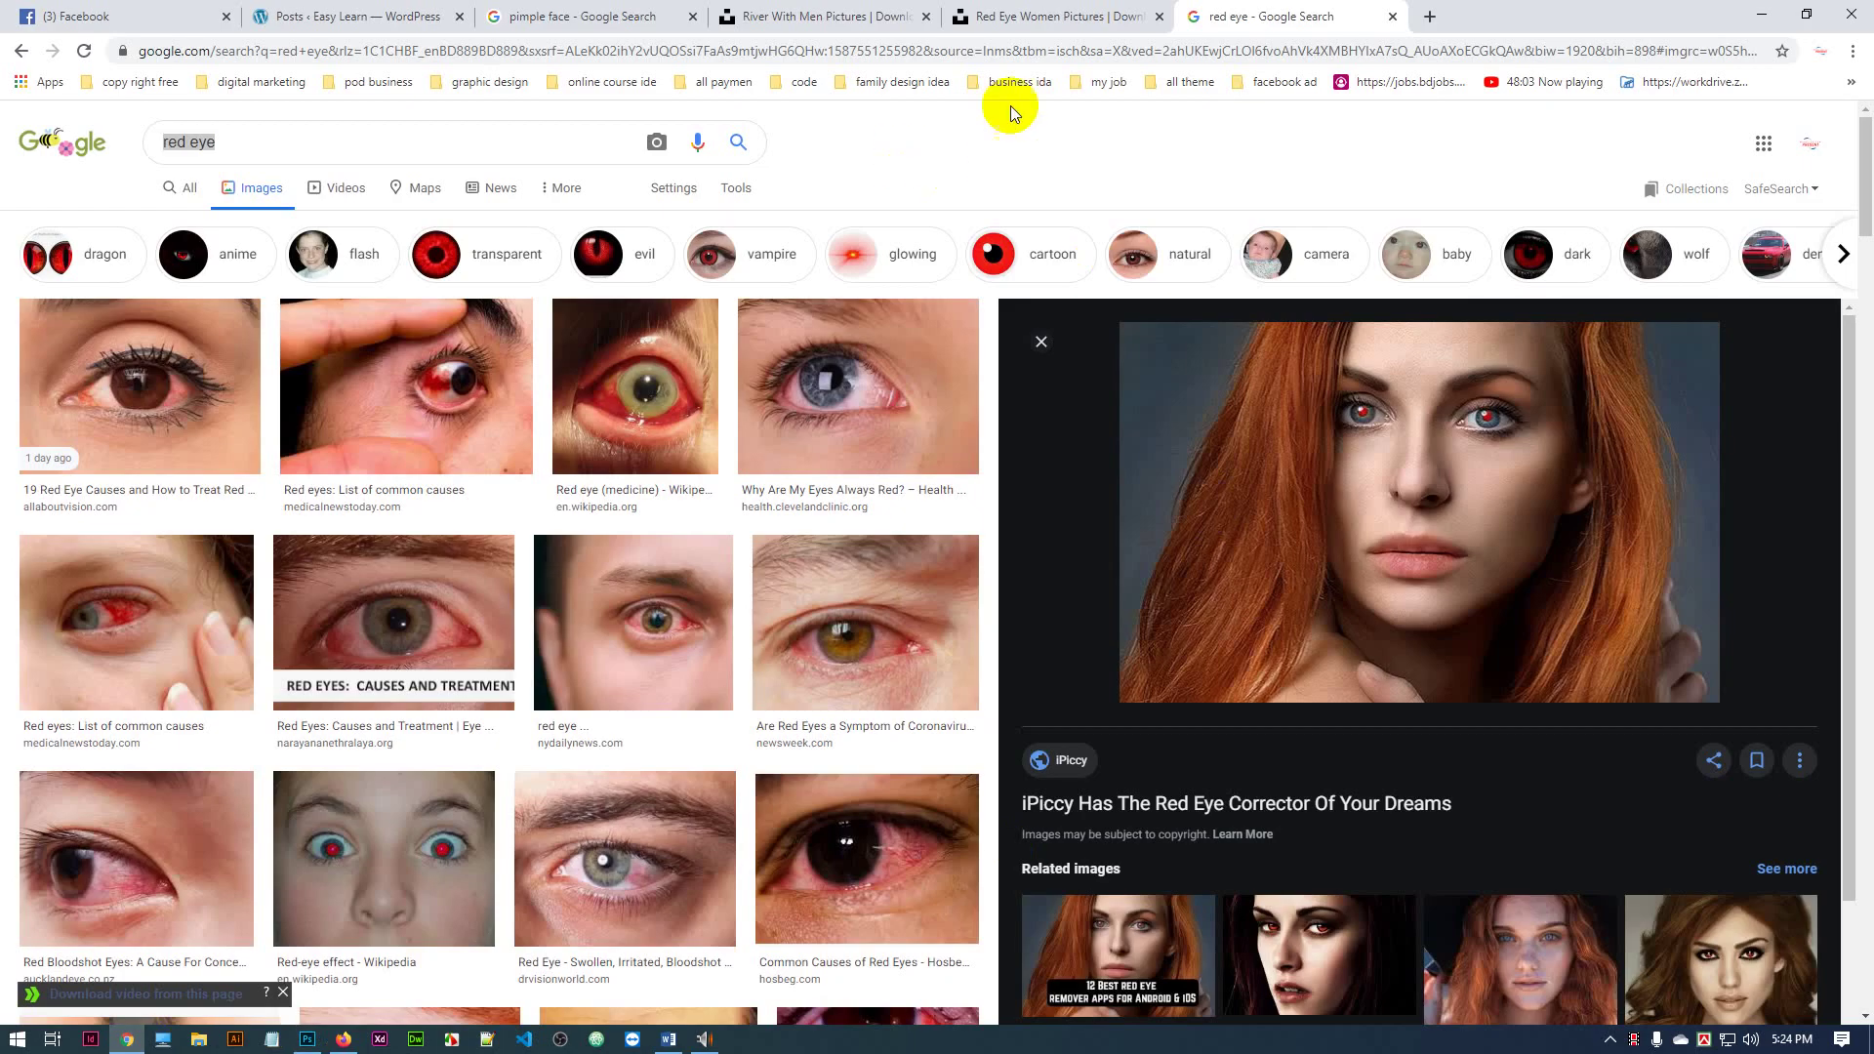
left_click(1025, 16)
left_click(855, 20)
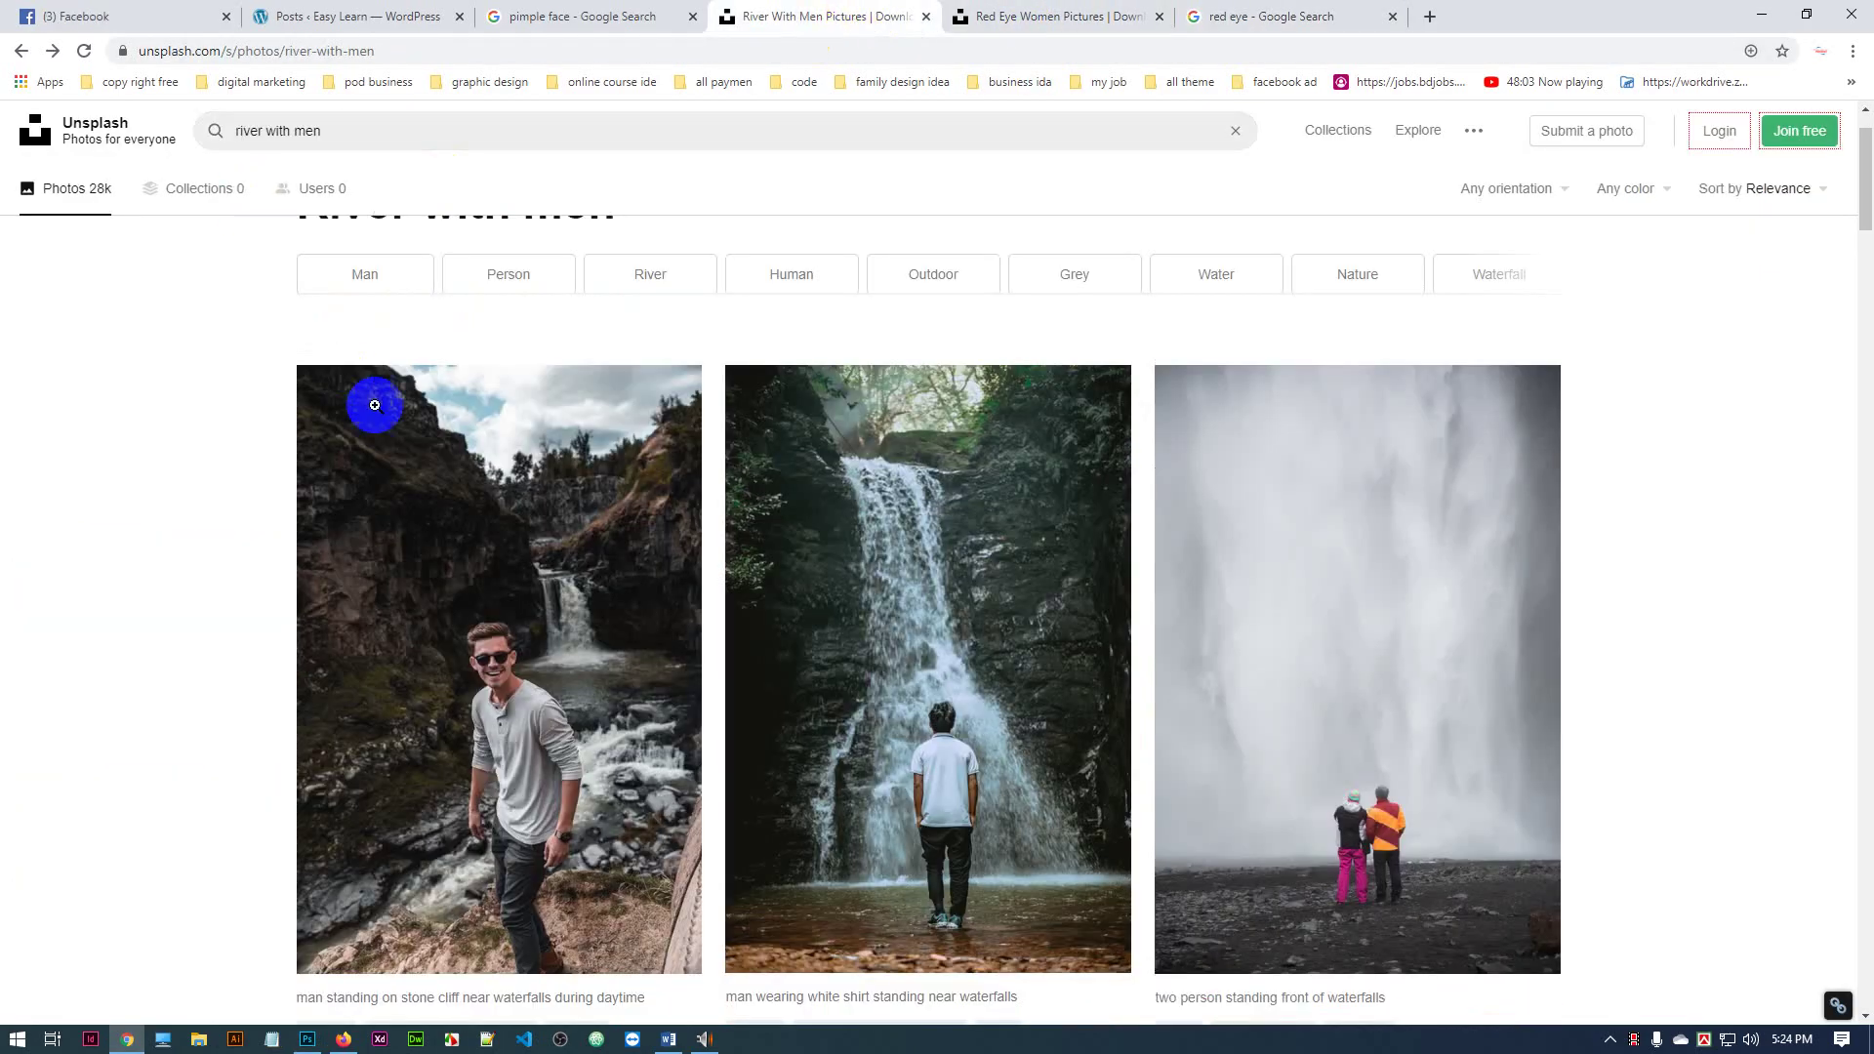
scroll(377, 406, "up", 1)
scroll(393, 511, "down", 3)
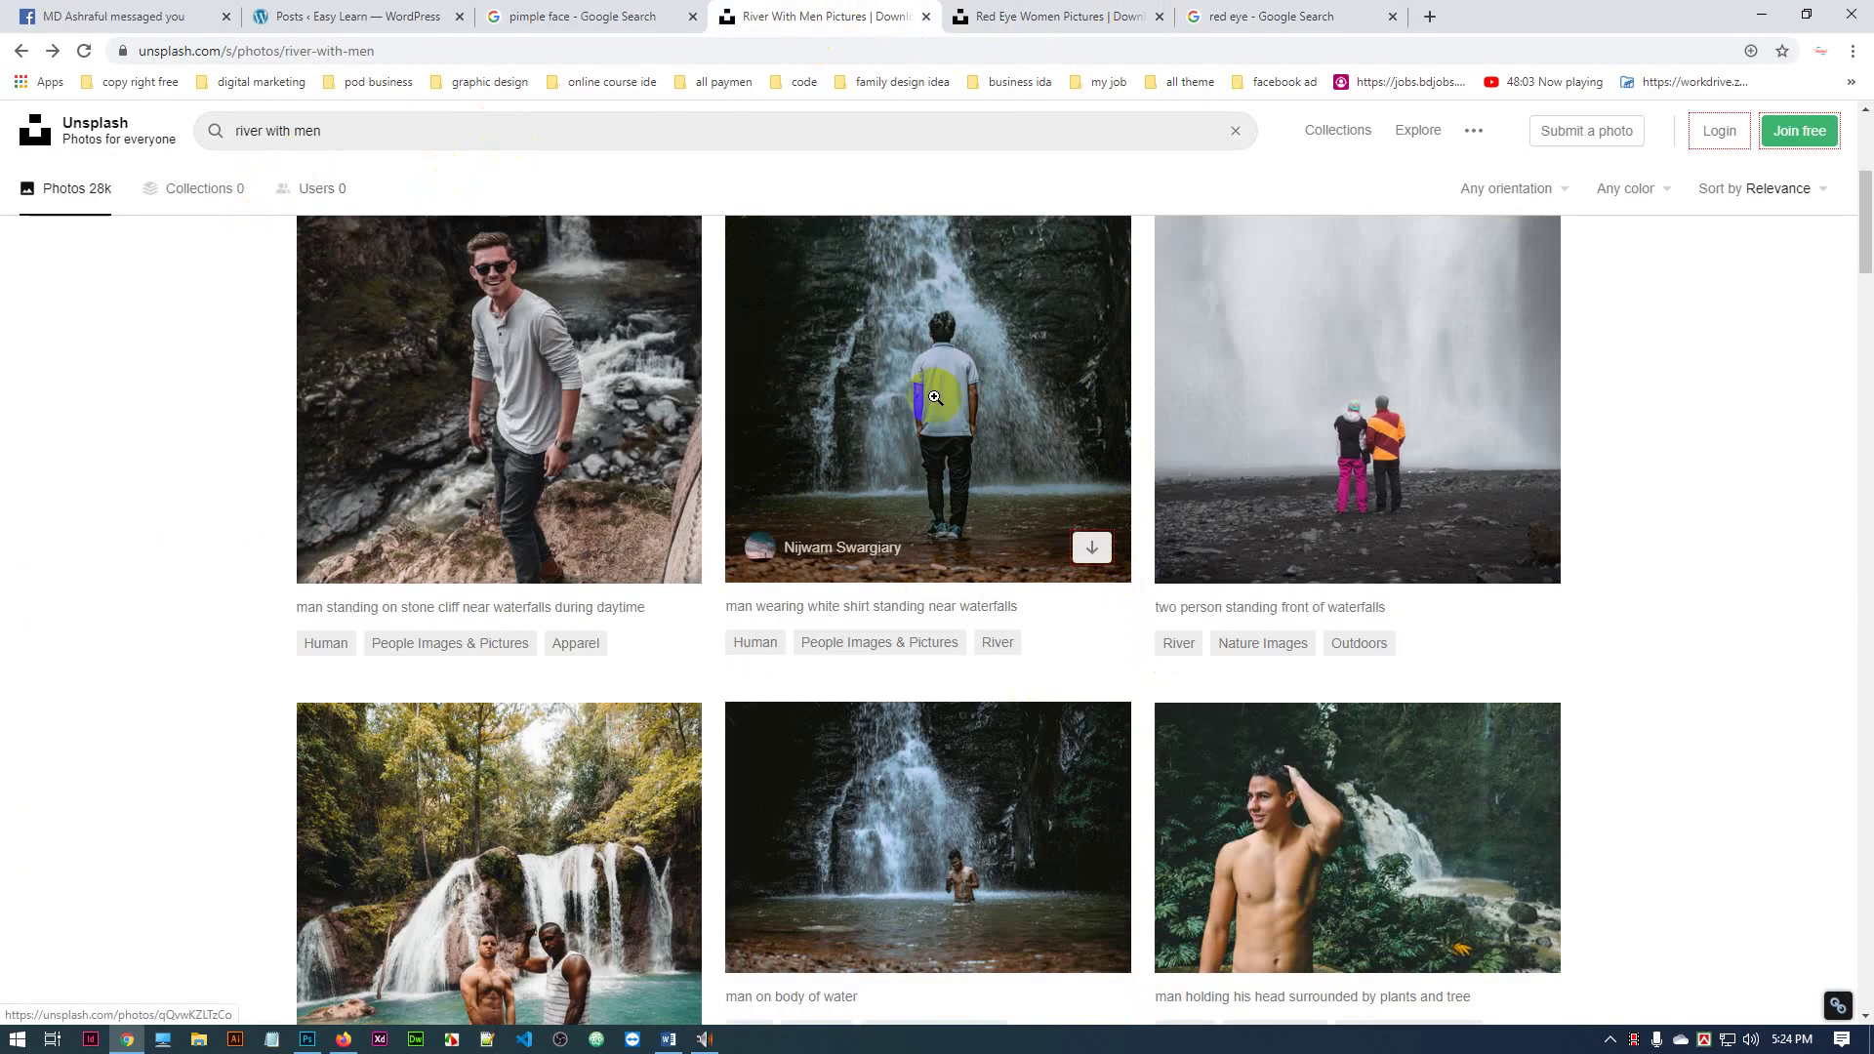
scroll(984, 684, "up", 1)
scroll(977, 781, "down", 5)
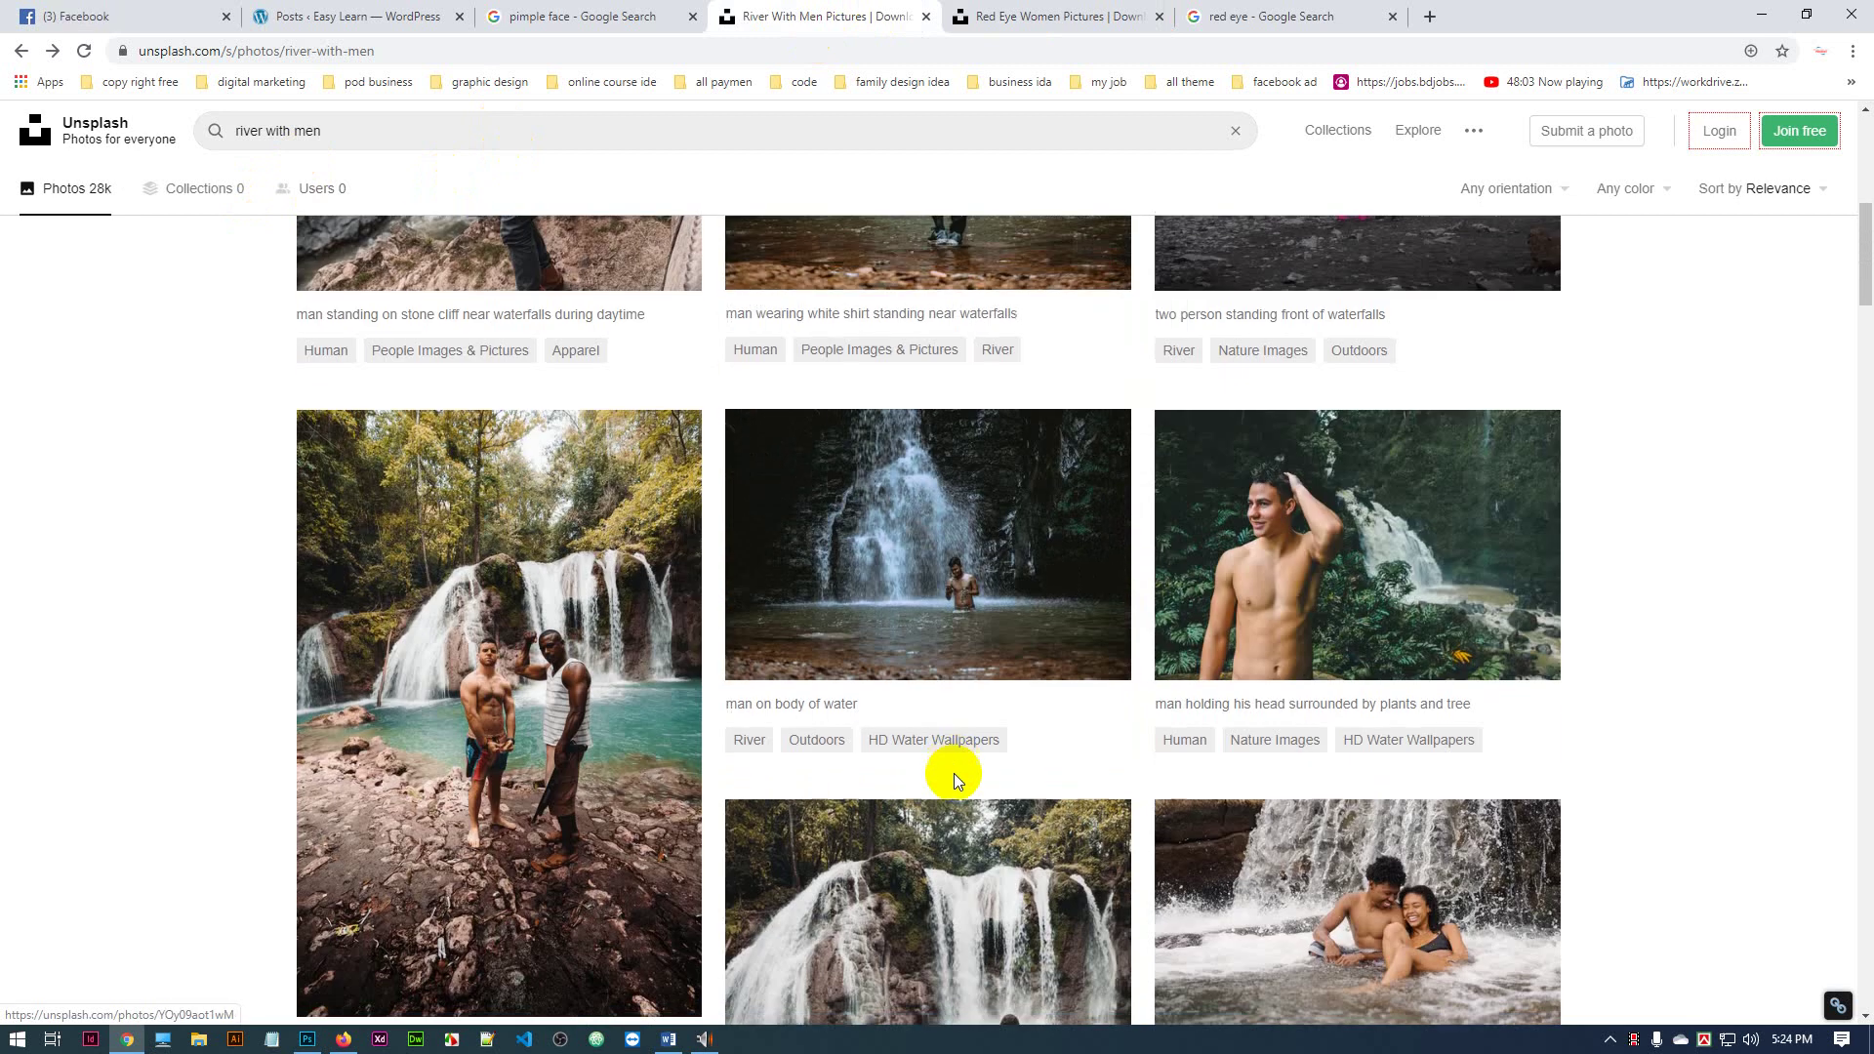
scroll(893, 828, "down", 5)
scroll(893, 828, "up", 9)
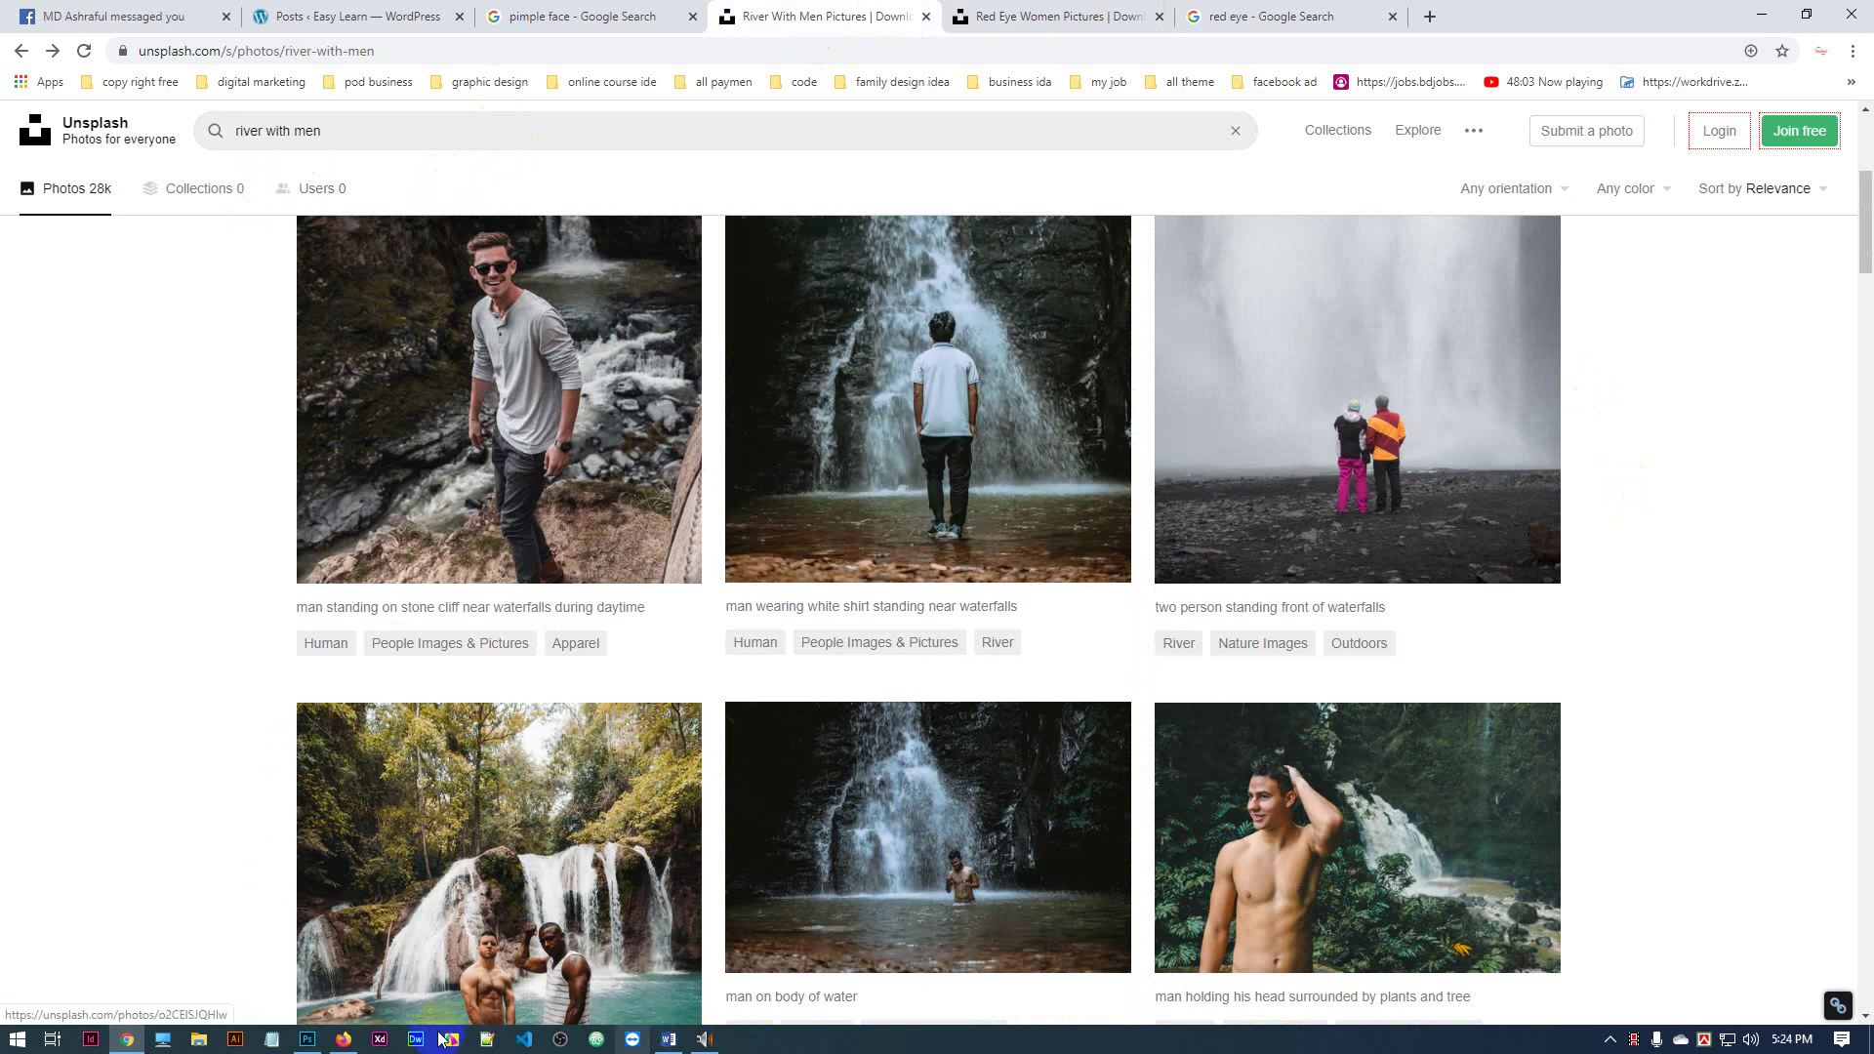
Return to Photoshop and add a new empty layer above the Background of the waterfall photo
left_click(310, 1041)
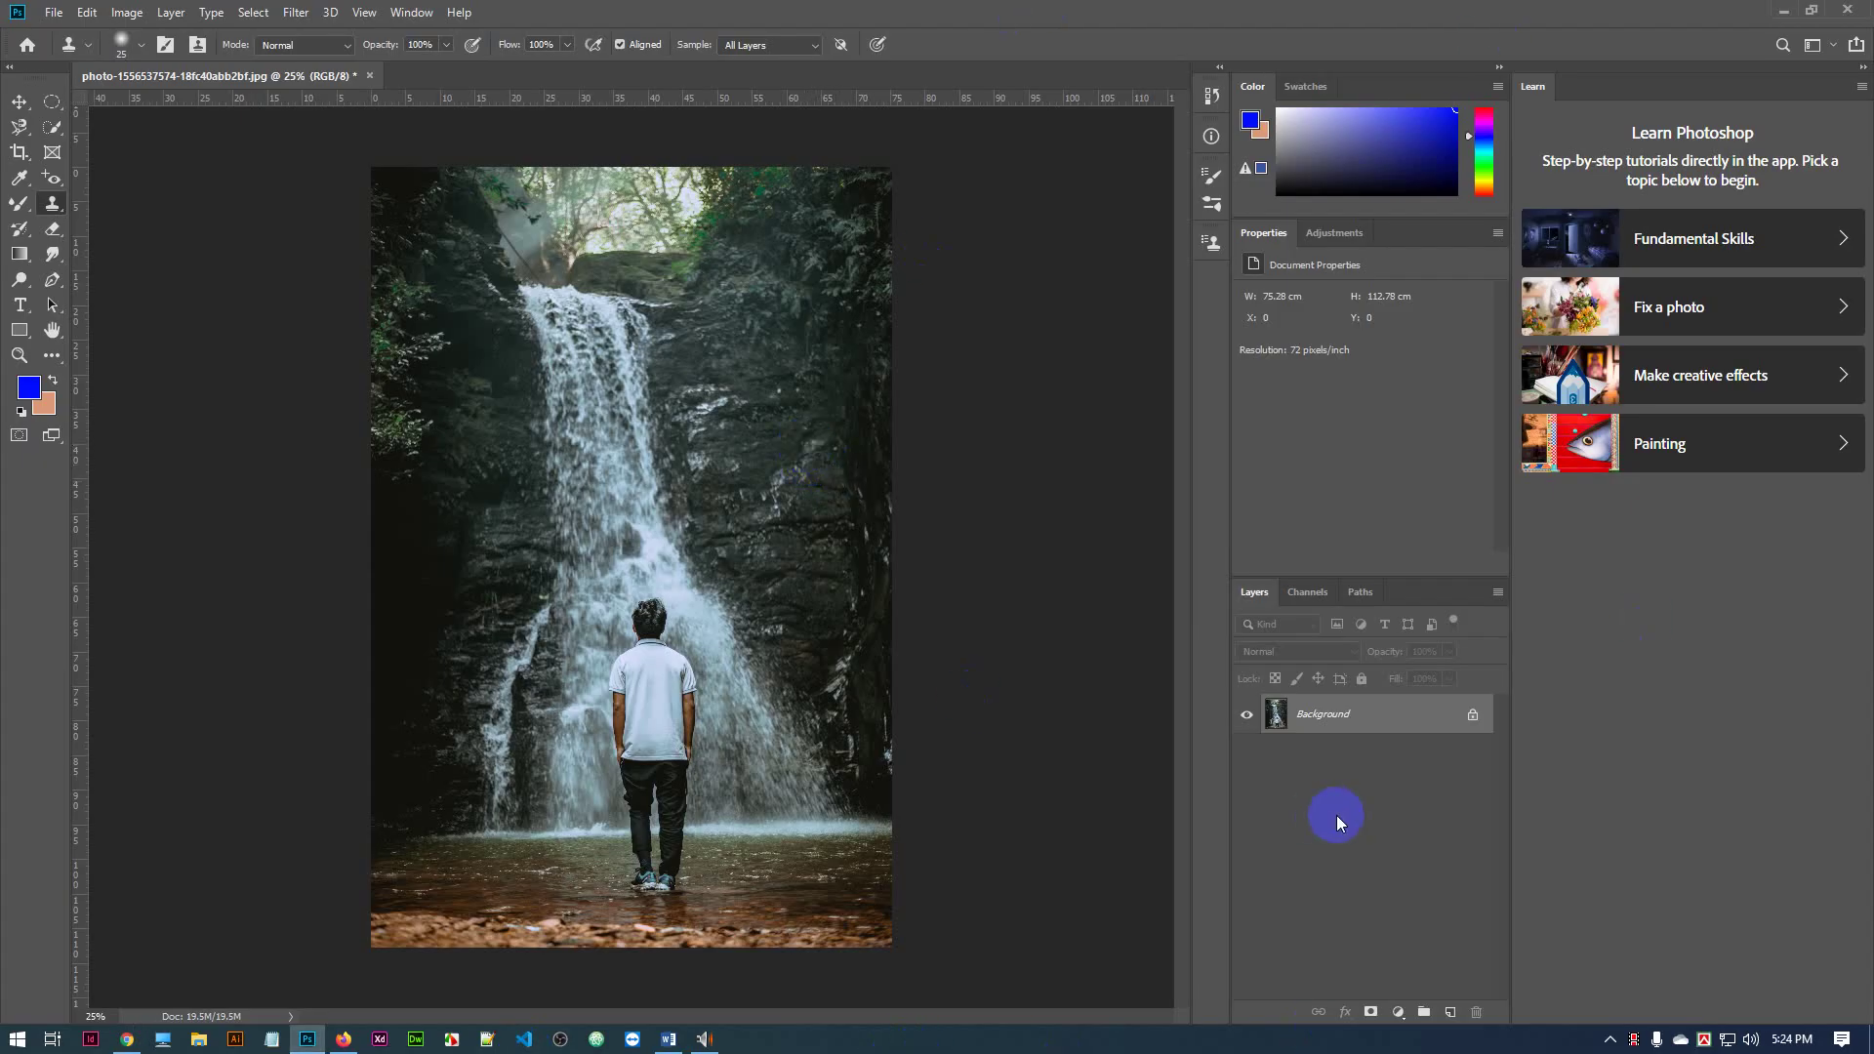
key("ctrl+plus")
key("ctrl+plus")
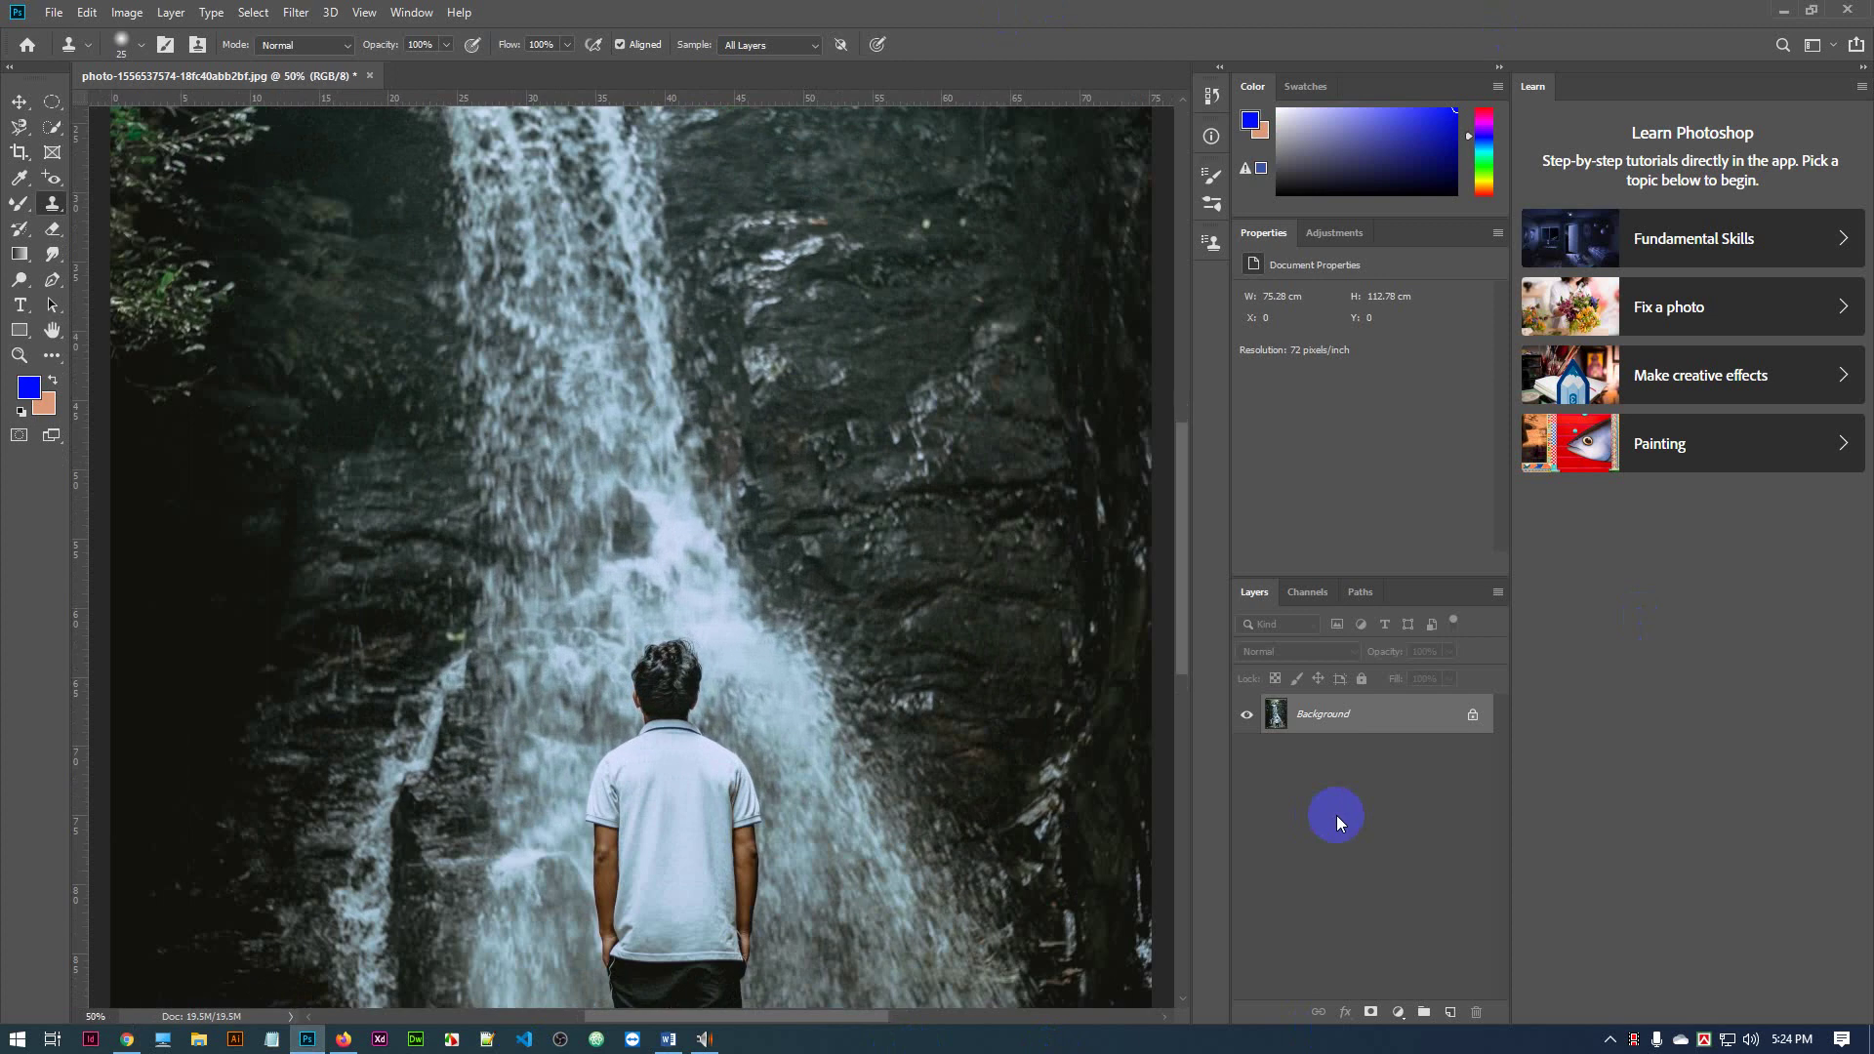
scroll(820, 557, "down", 8)
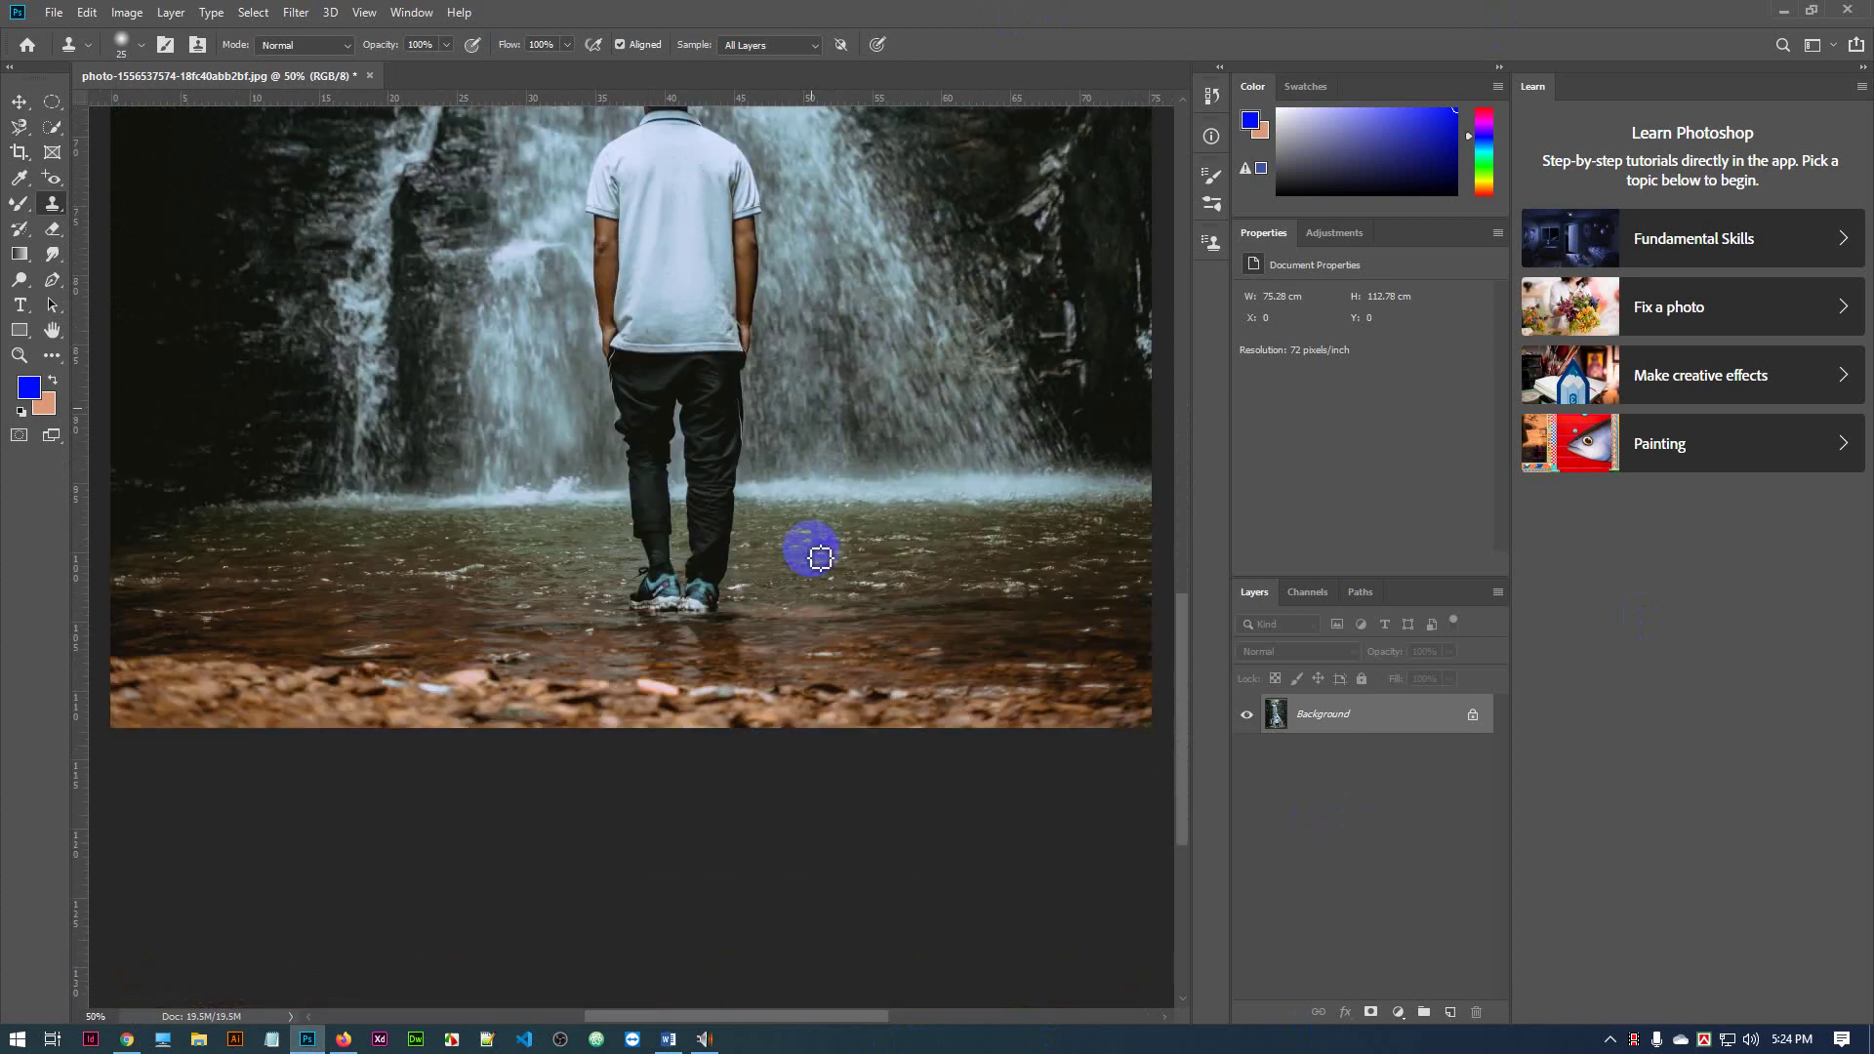
scroll(958, 501, "up", 1)
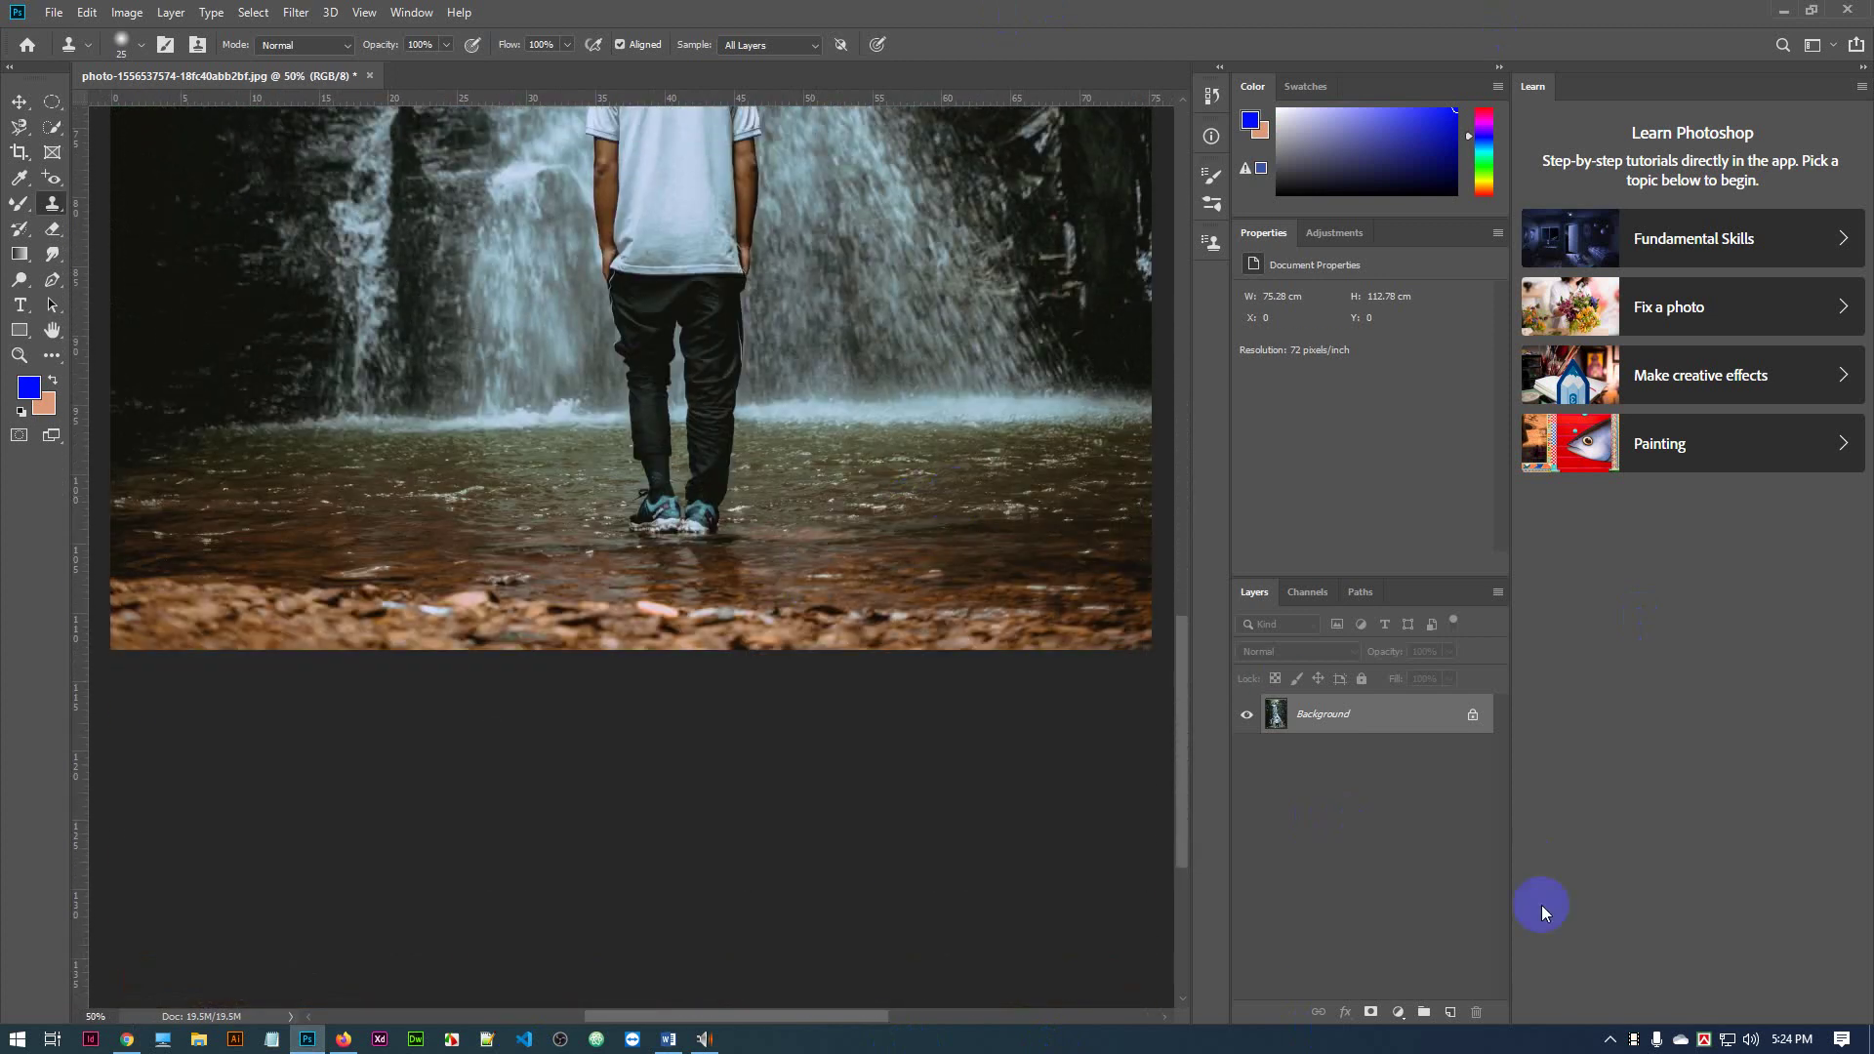
left_click(1452, 1014)
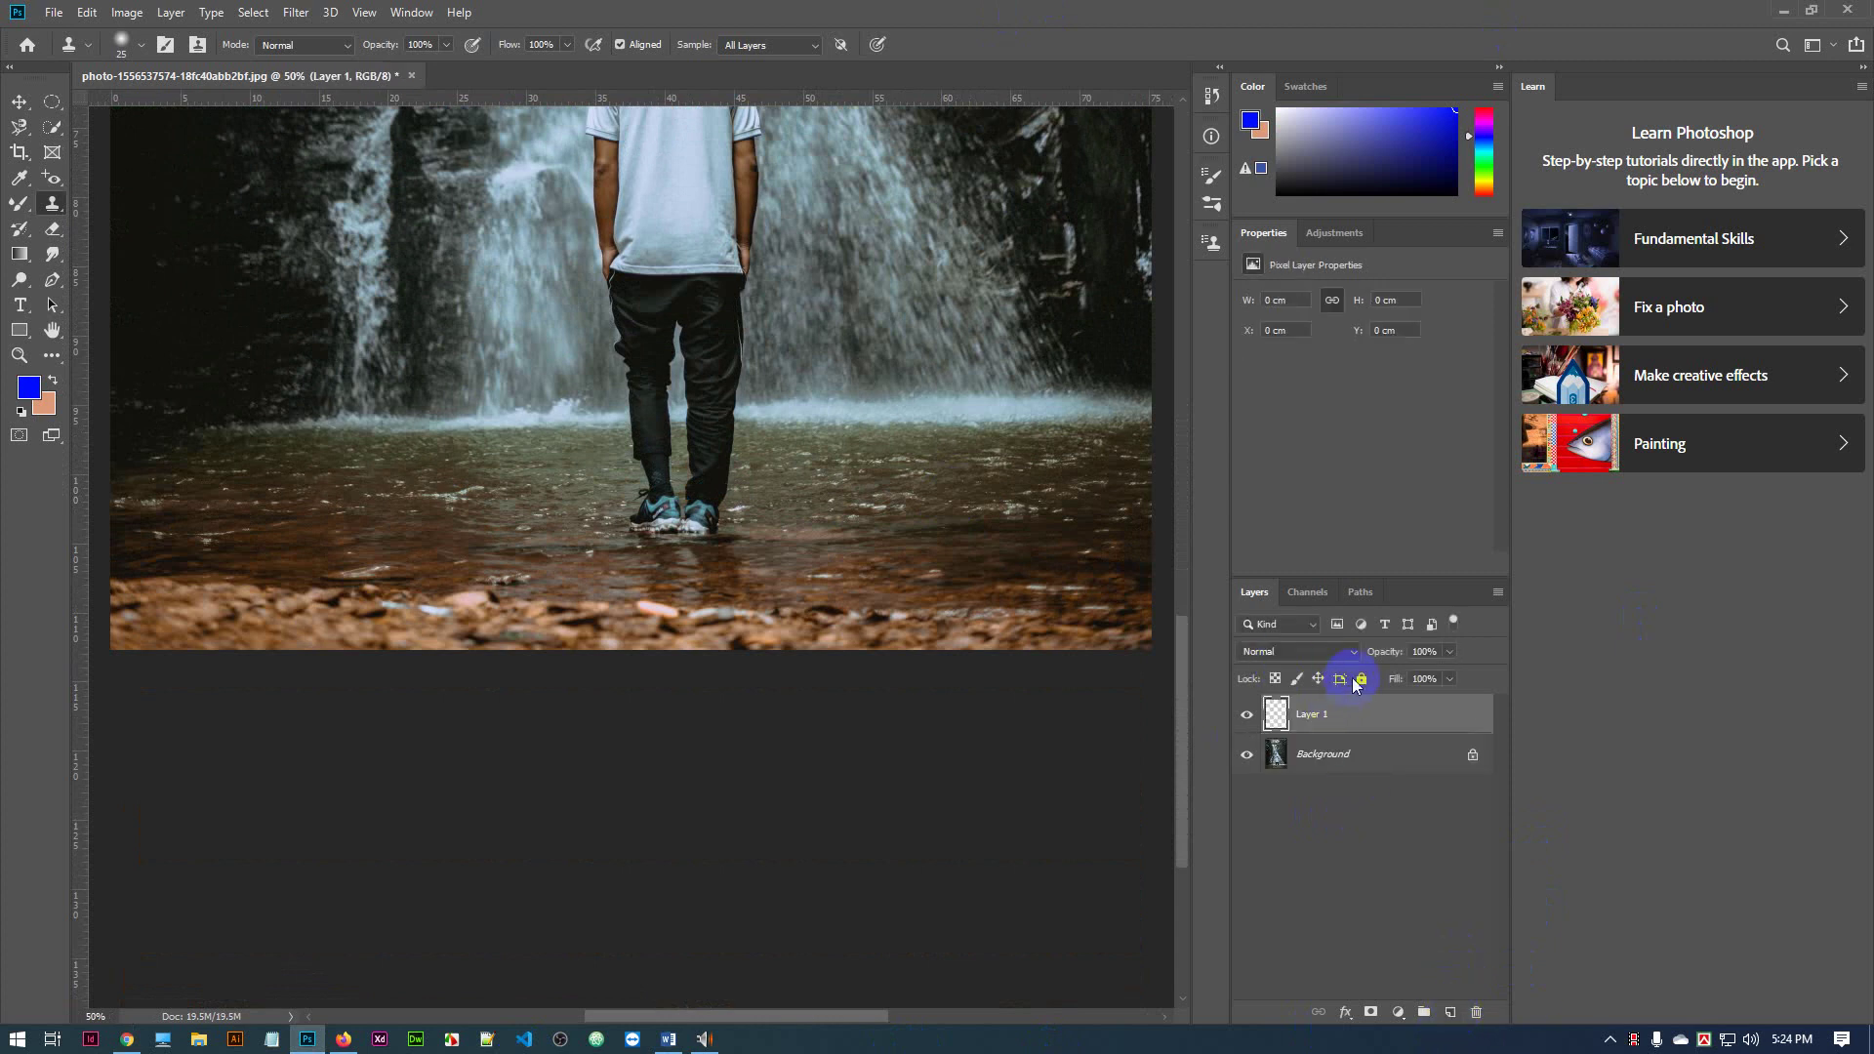
Try limiting the Clone Stamp's sampling to Current Layer and return it to All Layers
left_click(771, 44)
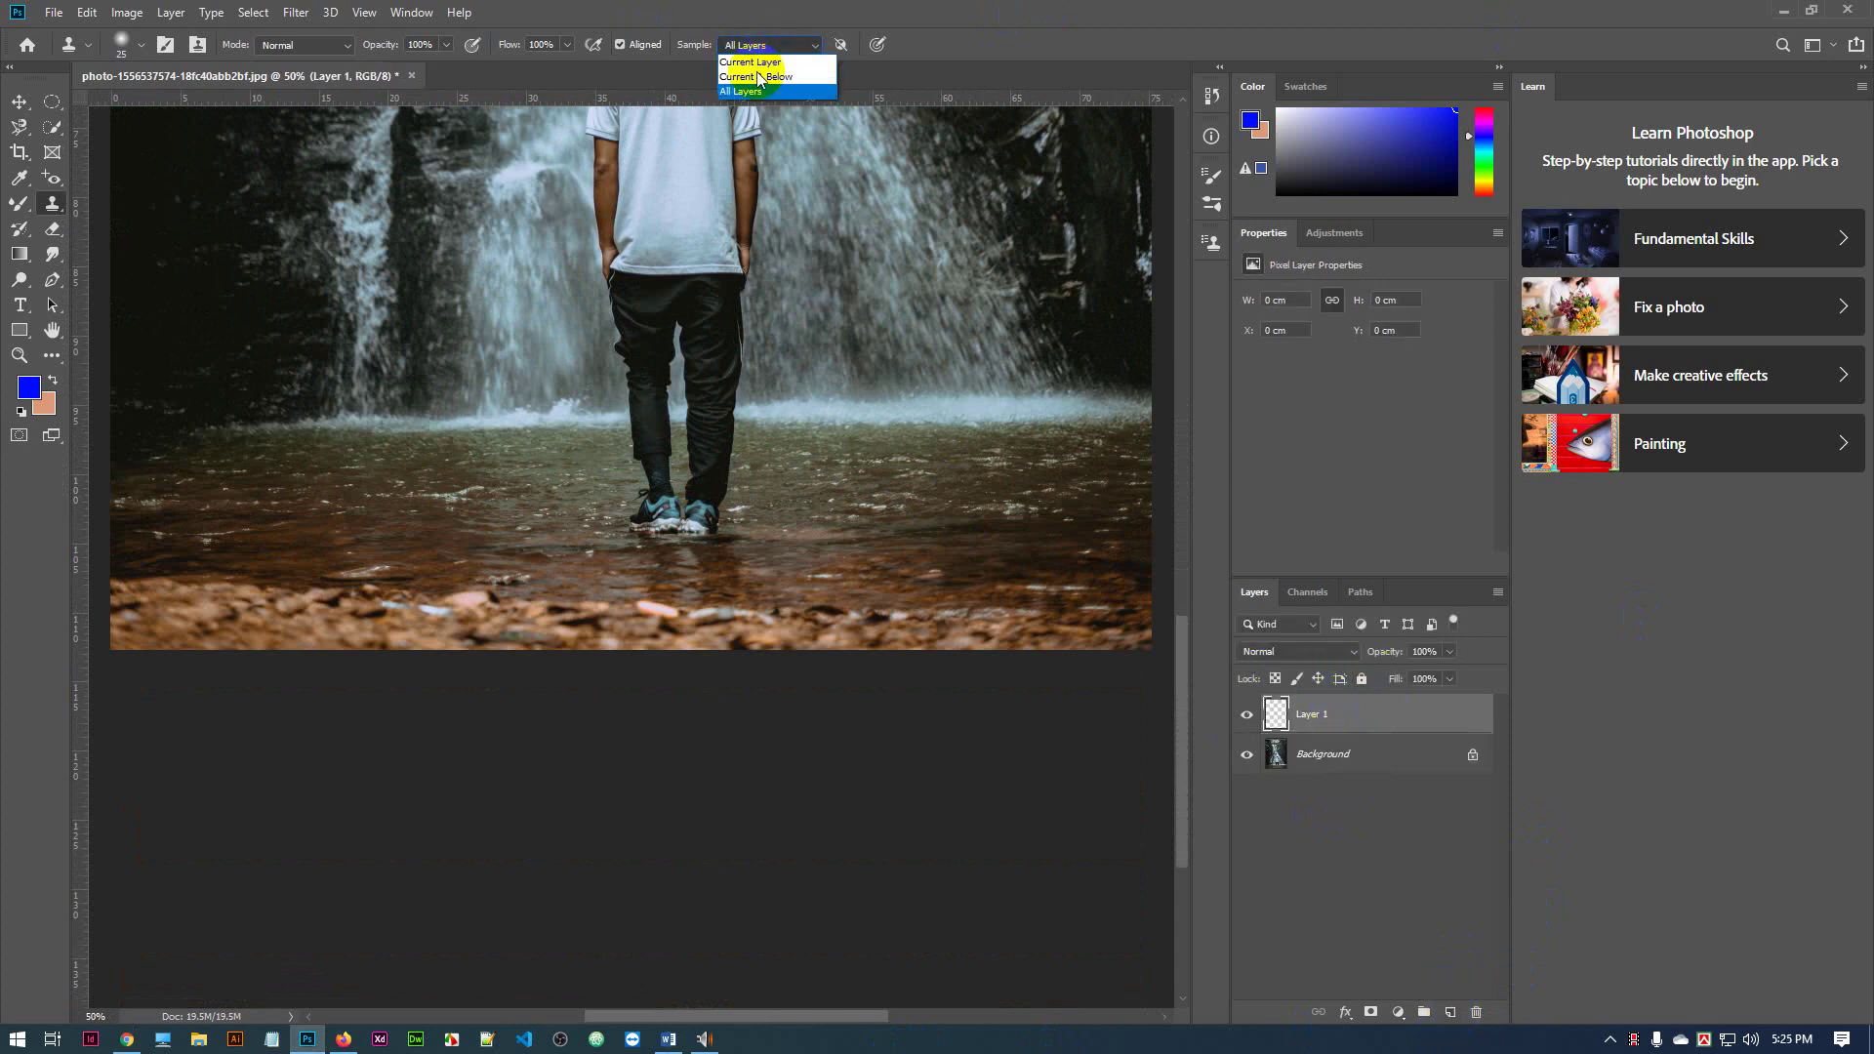
left_click(776, 91)
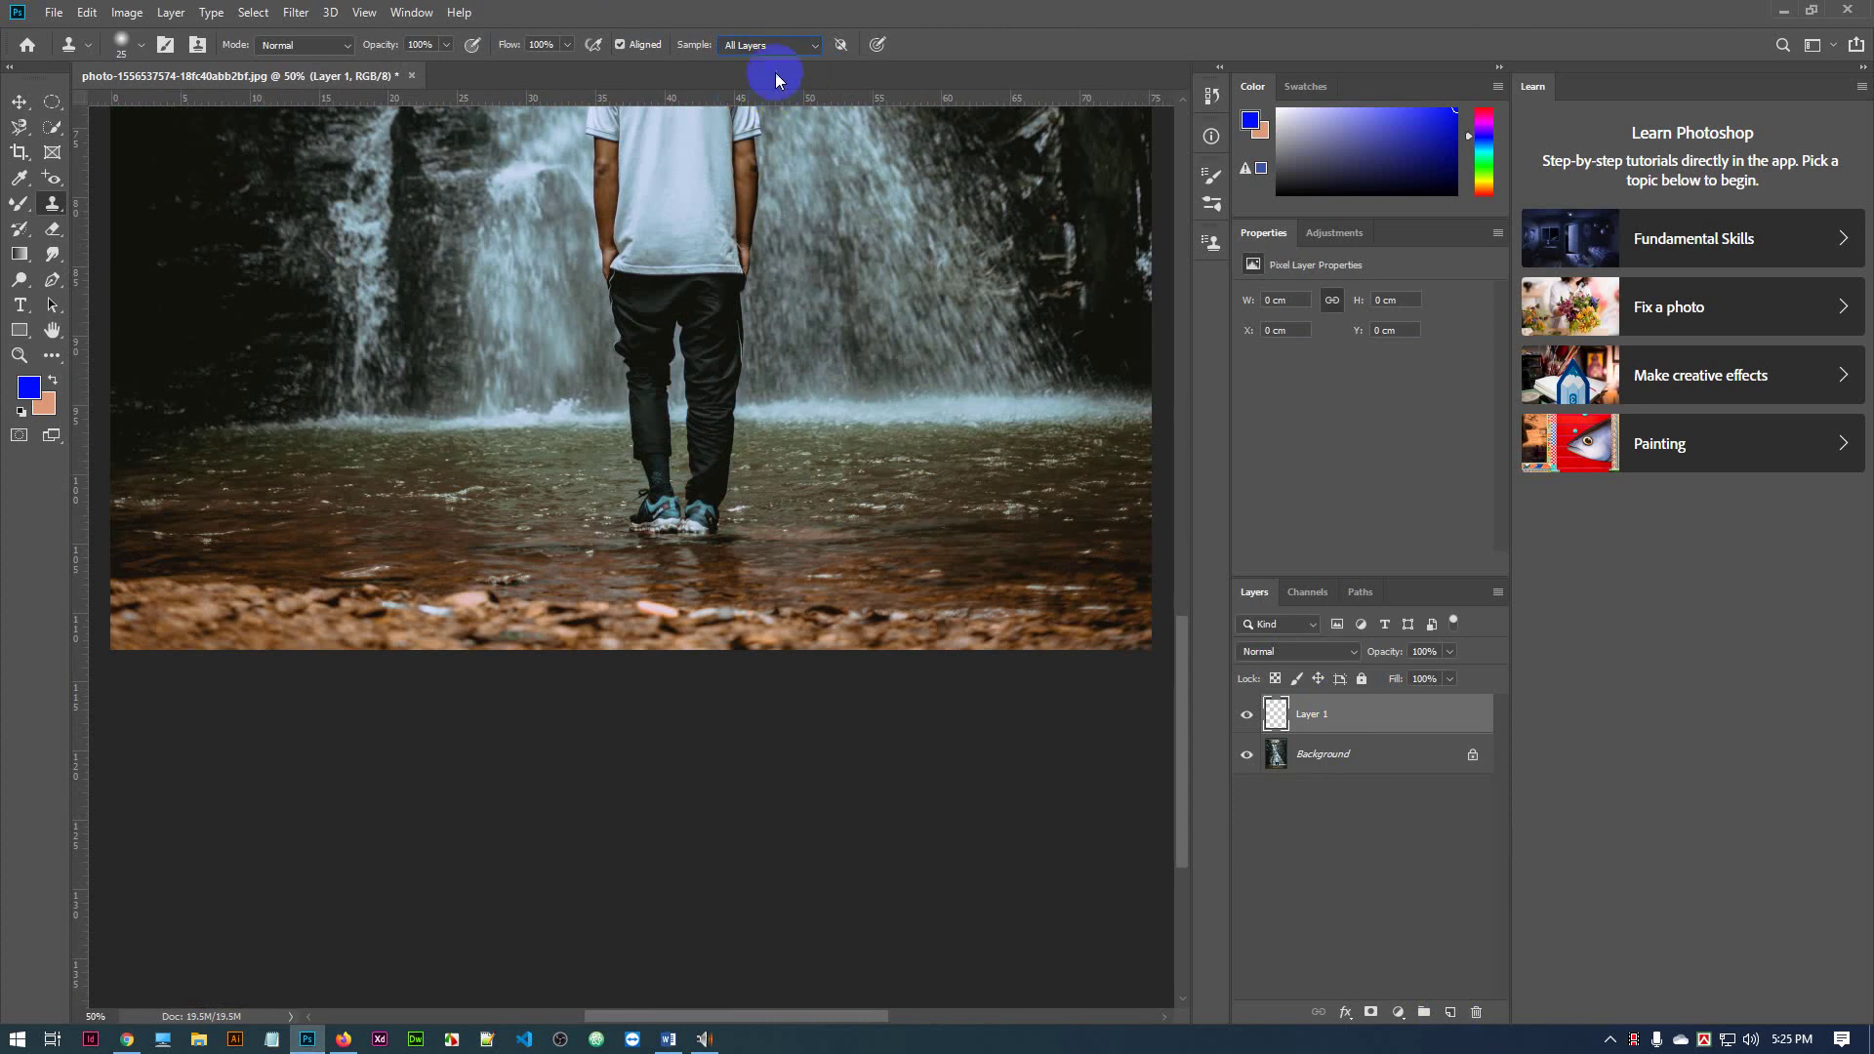
left_click(771, 45)
left_click(773, 62)
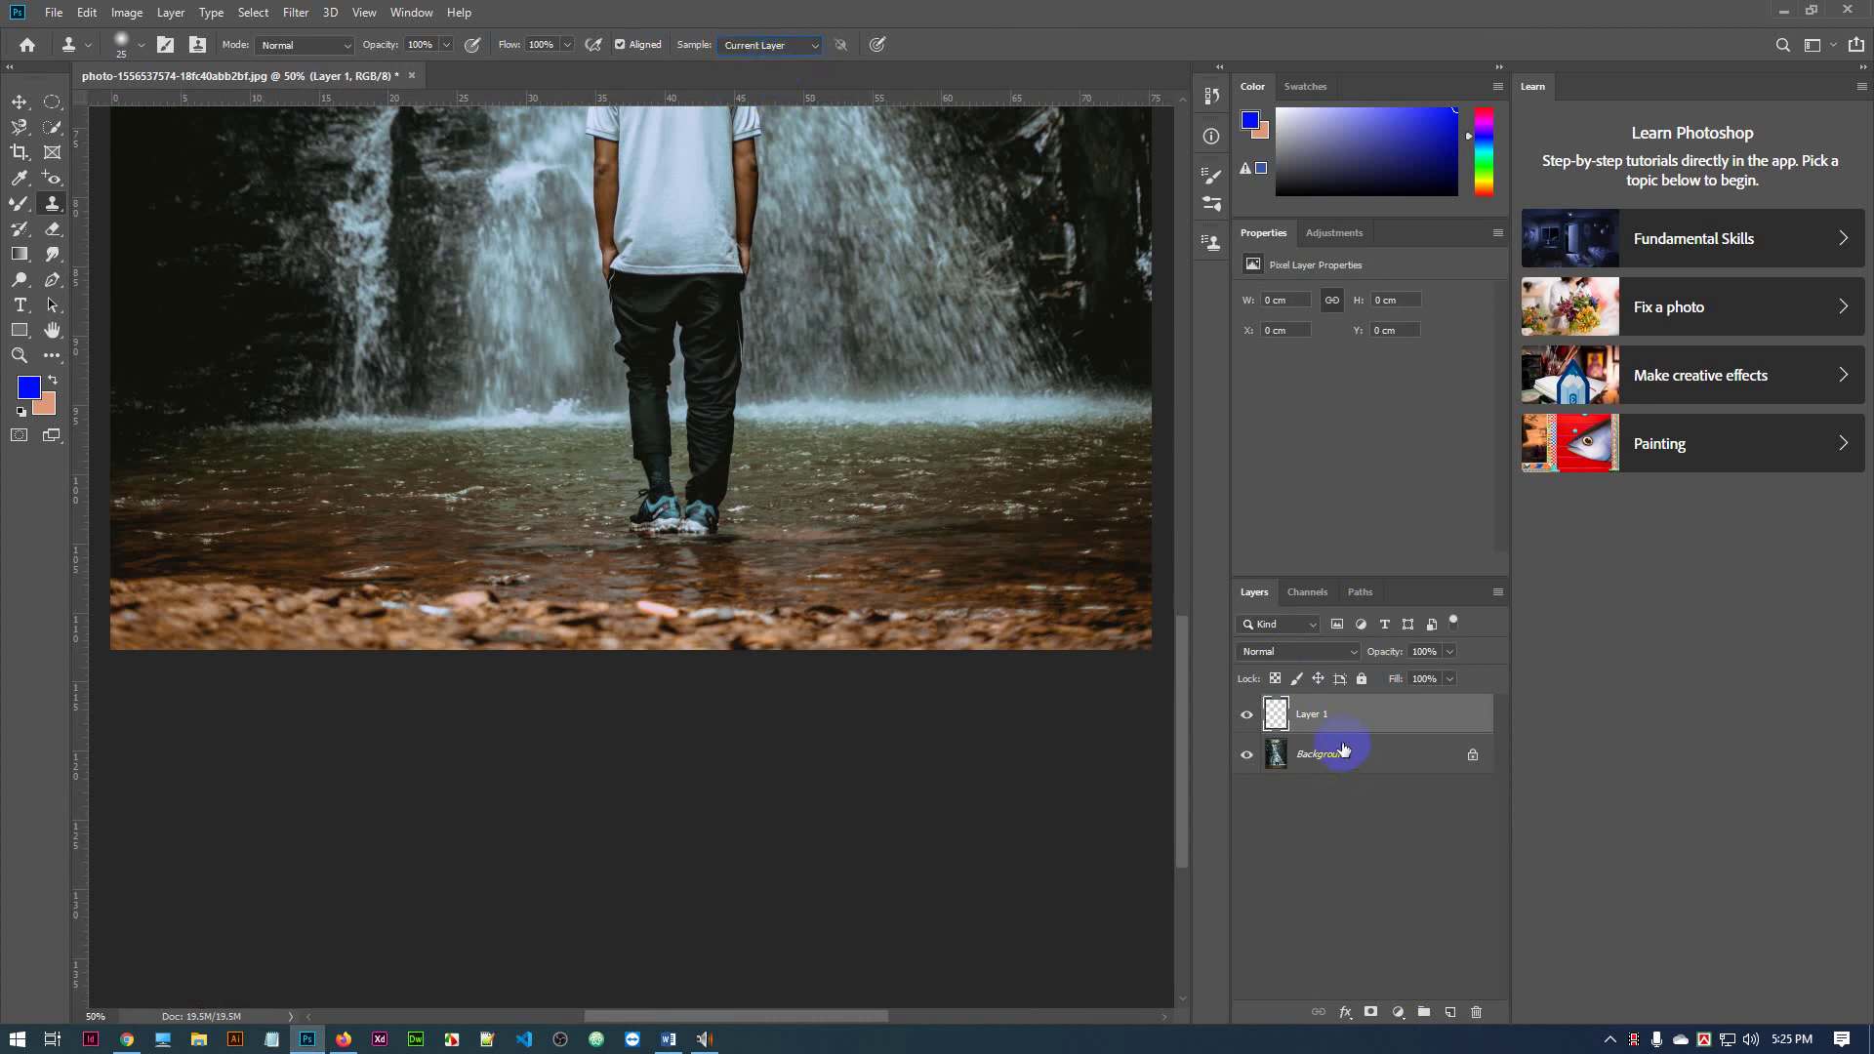
left_click(781, 45)
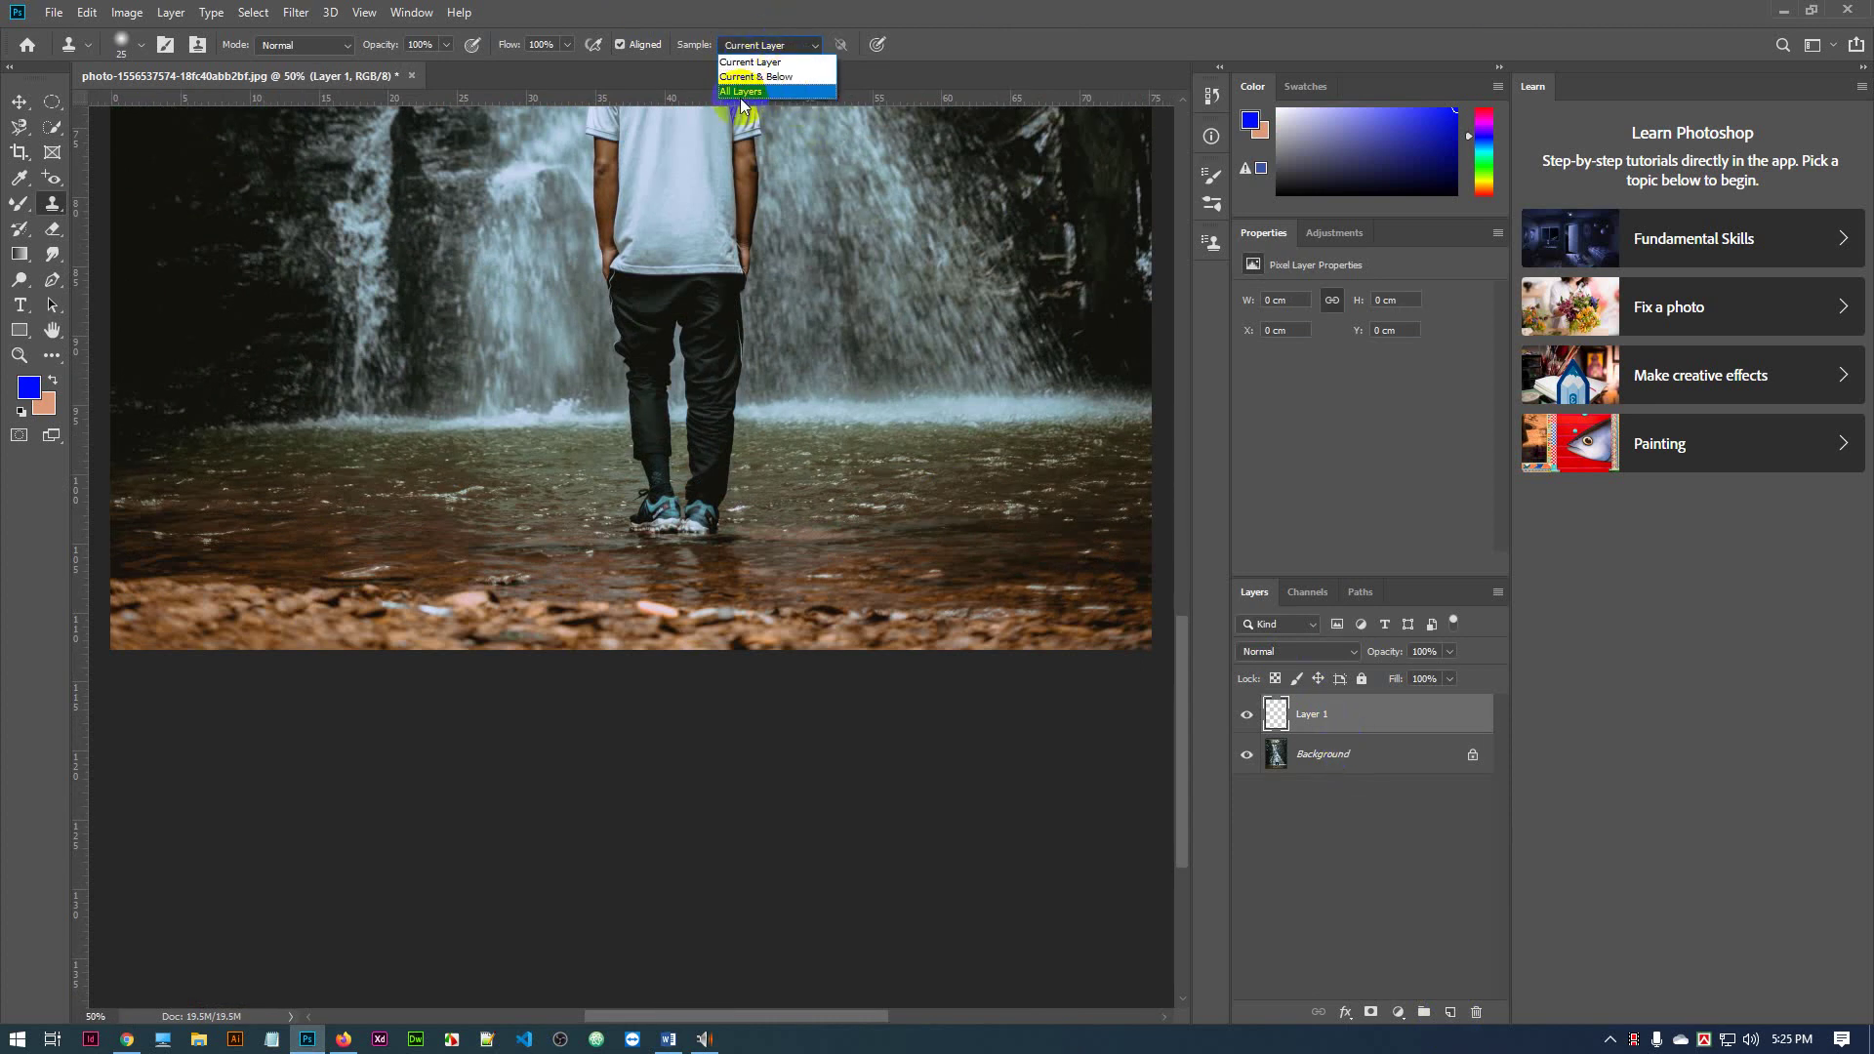
left_click(756, 97)
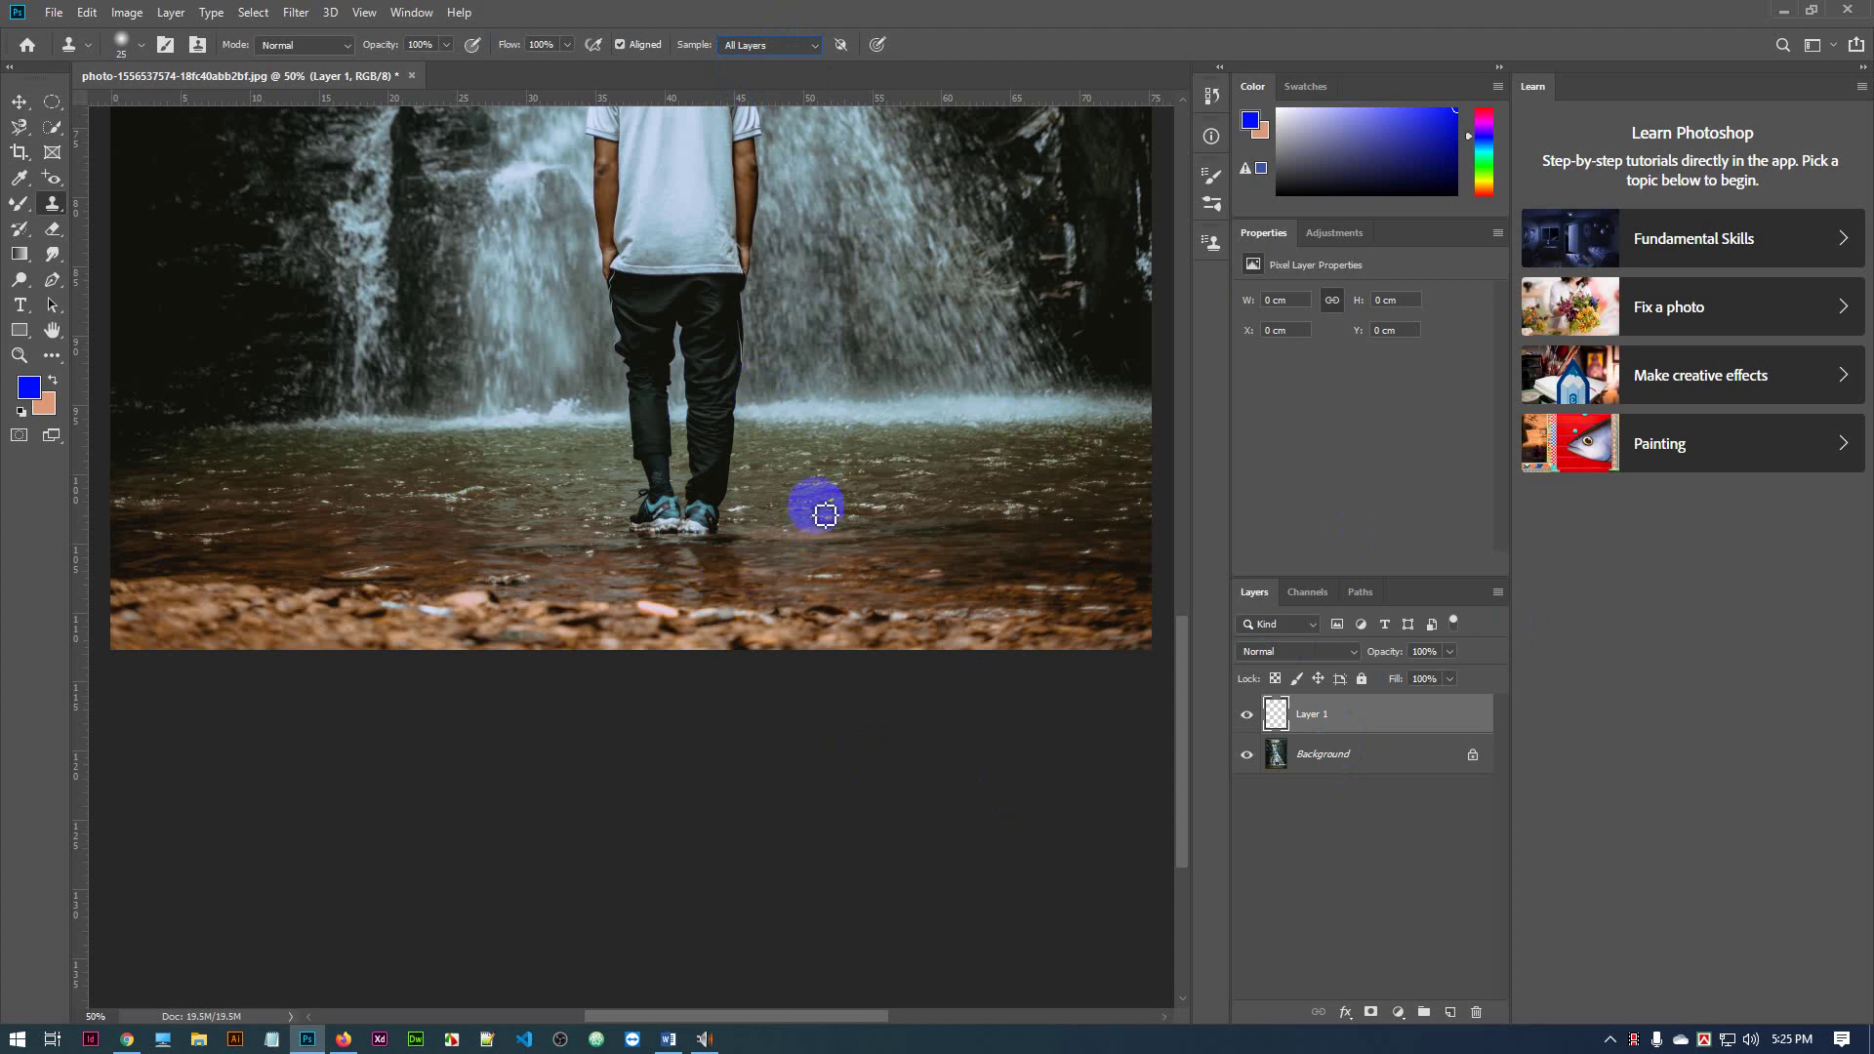
Clone the waterfall's foam line from beside the man across his right lower leg with a 60 px brush
mouse_move(836, 407)
left_mouse_down()
mouse_move(795, 556)
mouse_move(871, 554)
left_mouse_up()
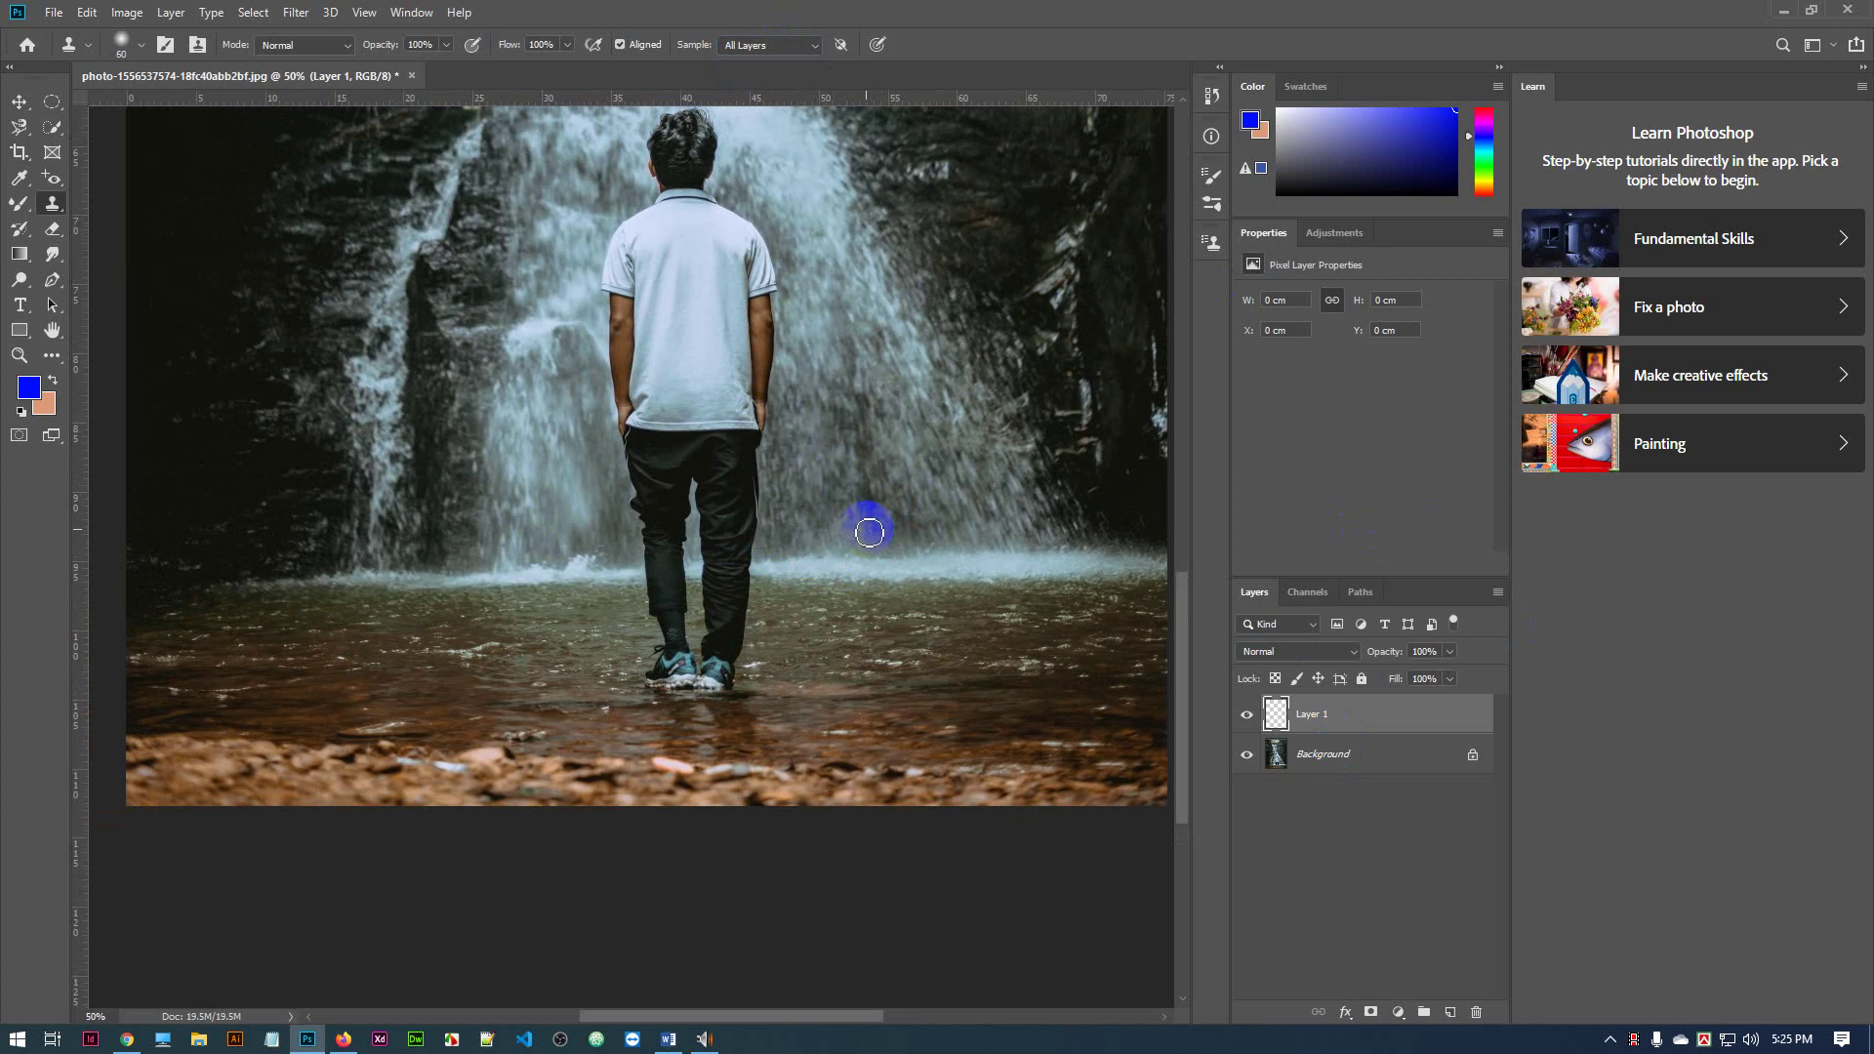
left_click(695, 302, "alt")
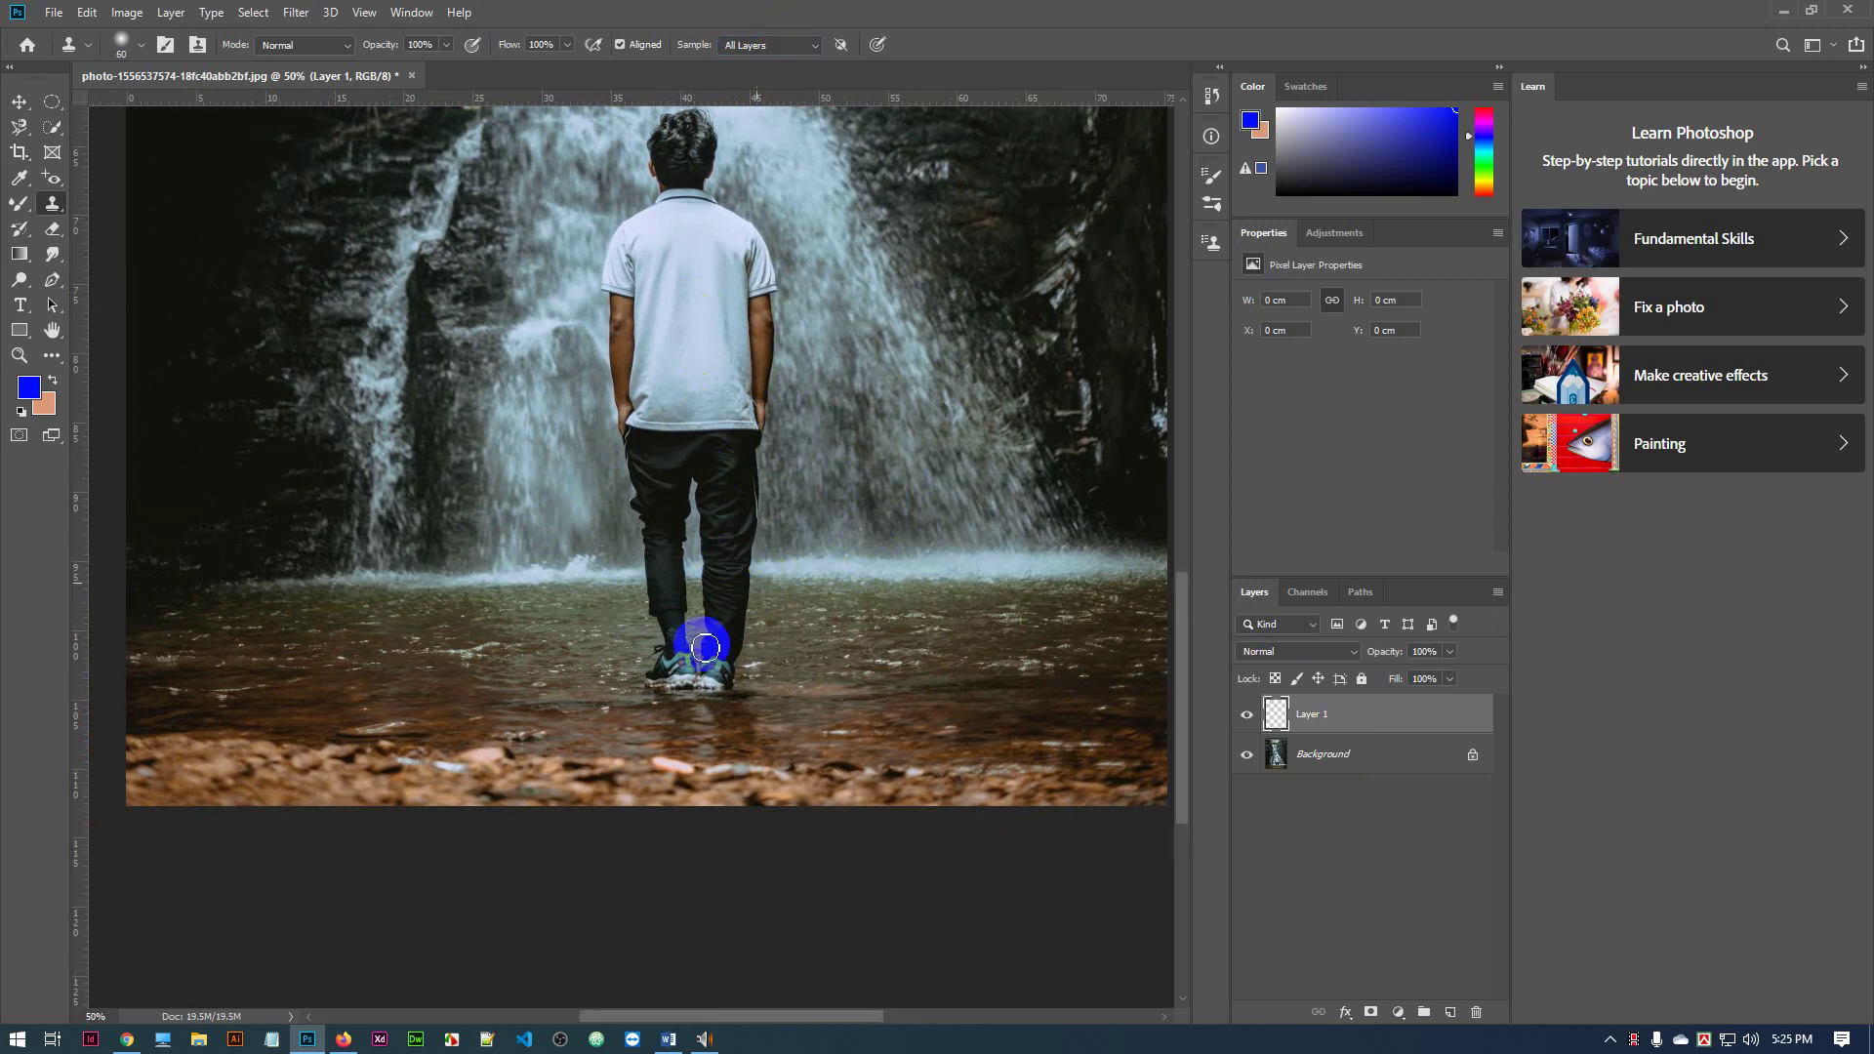
left_click_drag(709, 681, 723, 668)
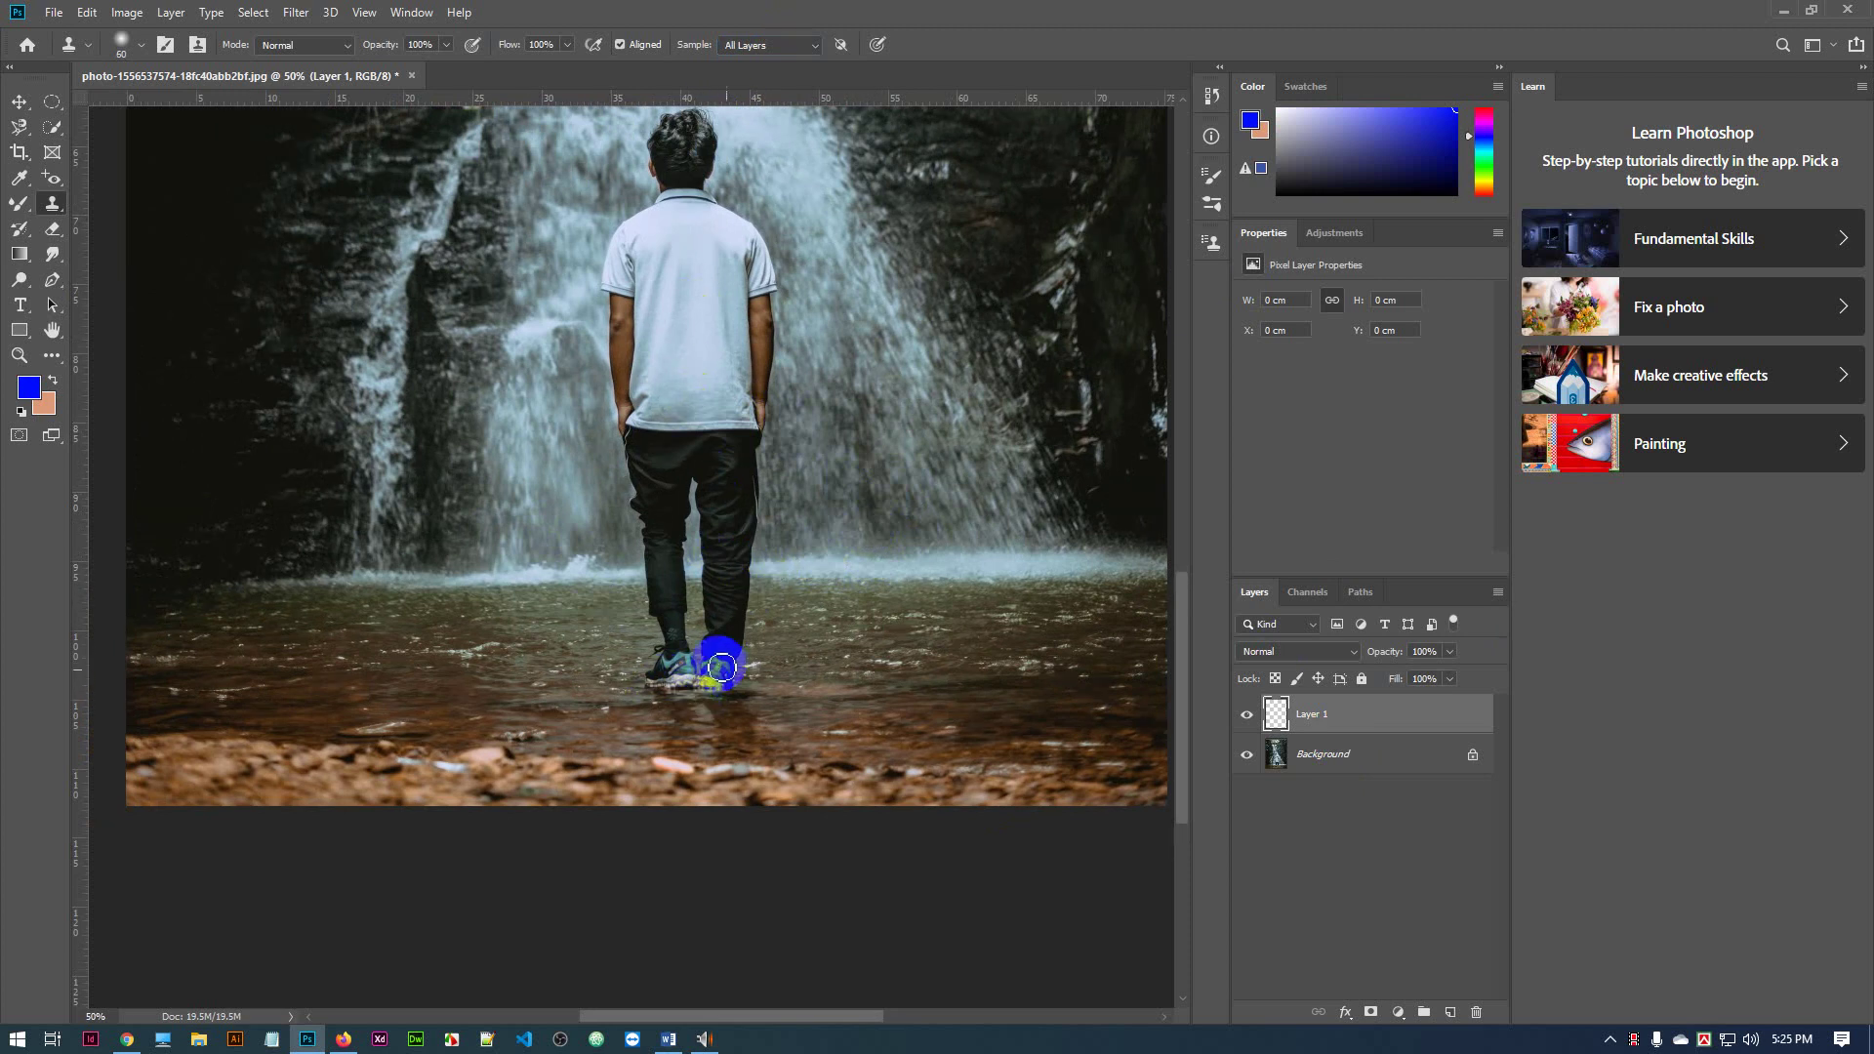
mouse_move(739, 570)
left_mouse_down()
mouse_move(622, 567)
mouse_move(737, 579)
mouse_move(735, 555)
mouse_move(797, 549)
mouse_move(743, 595)
mouse_move(813, 535)
mouse_move(801, 569)
mouse_move(809, 552)
mouse_move(818, 581)
mouse_move(635, 573)
mouse_move(824, 555)
mouse_move(941, 618)
mouse_move(885, 588)
mouse_move(848, 568)
left_mouse_up()
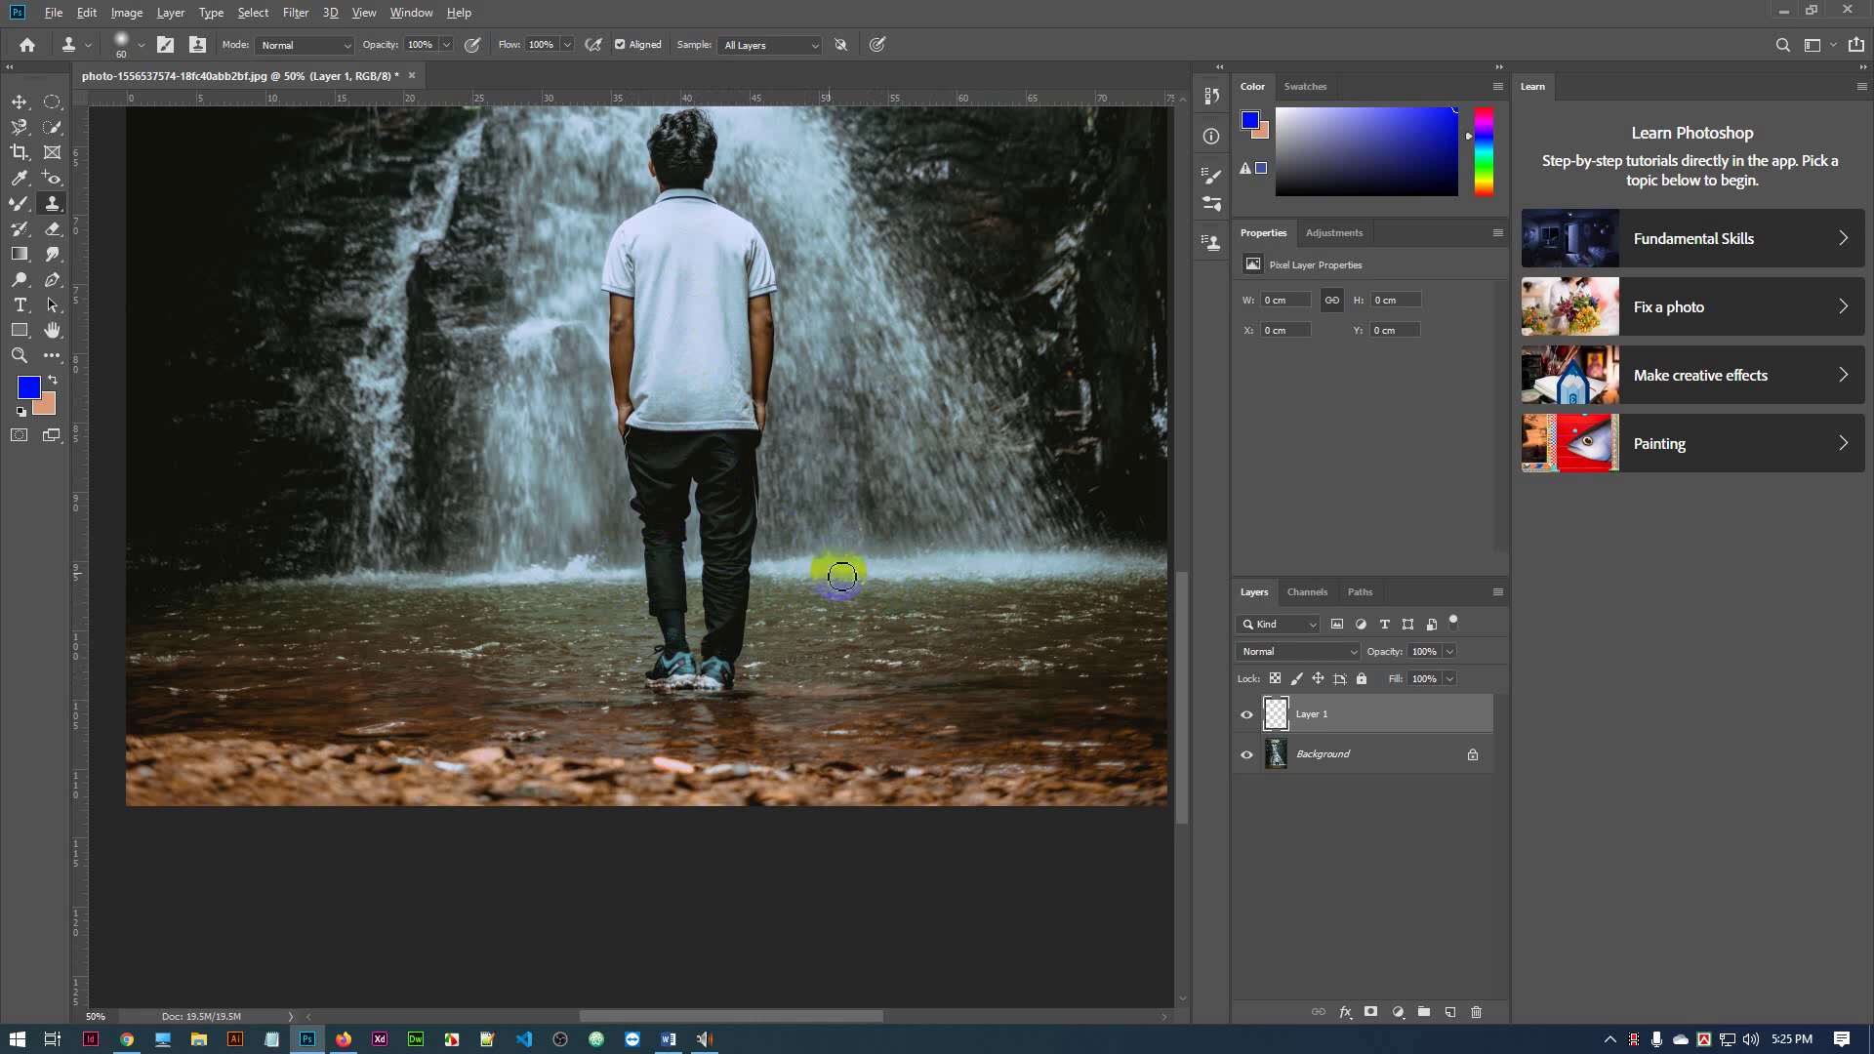
left_click_drag(841, 576, 809, 566)
left_click_drag(796, 571, 711, 562)
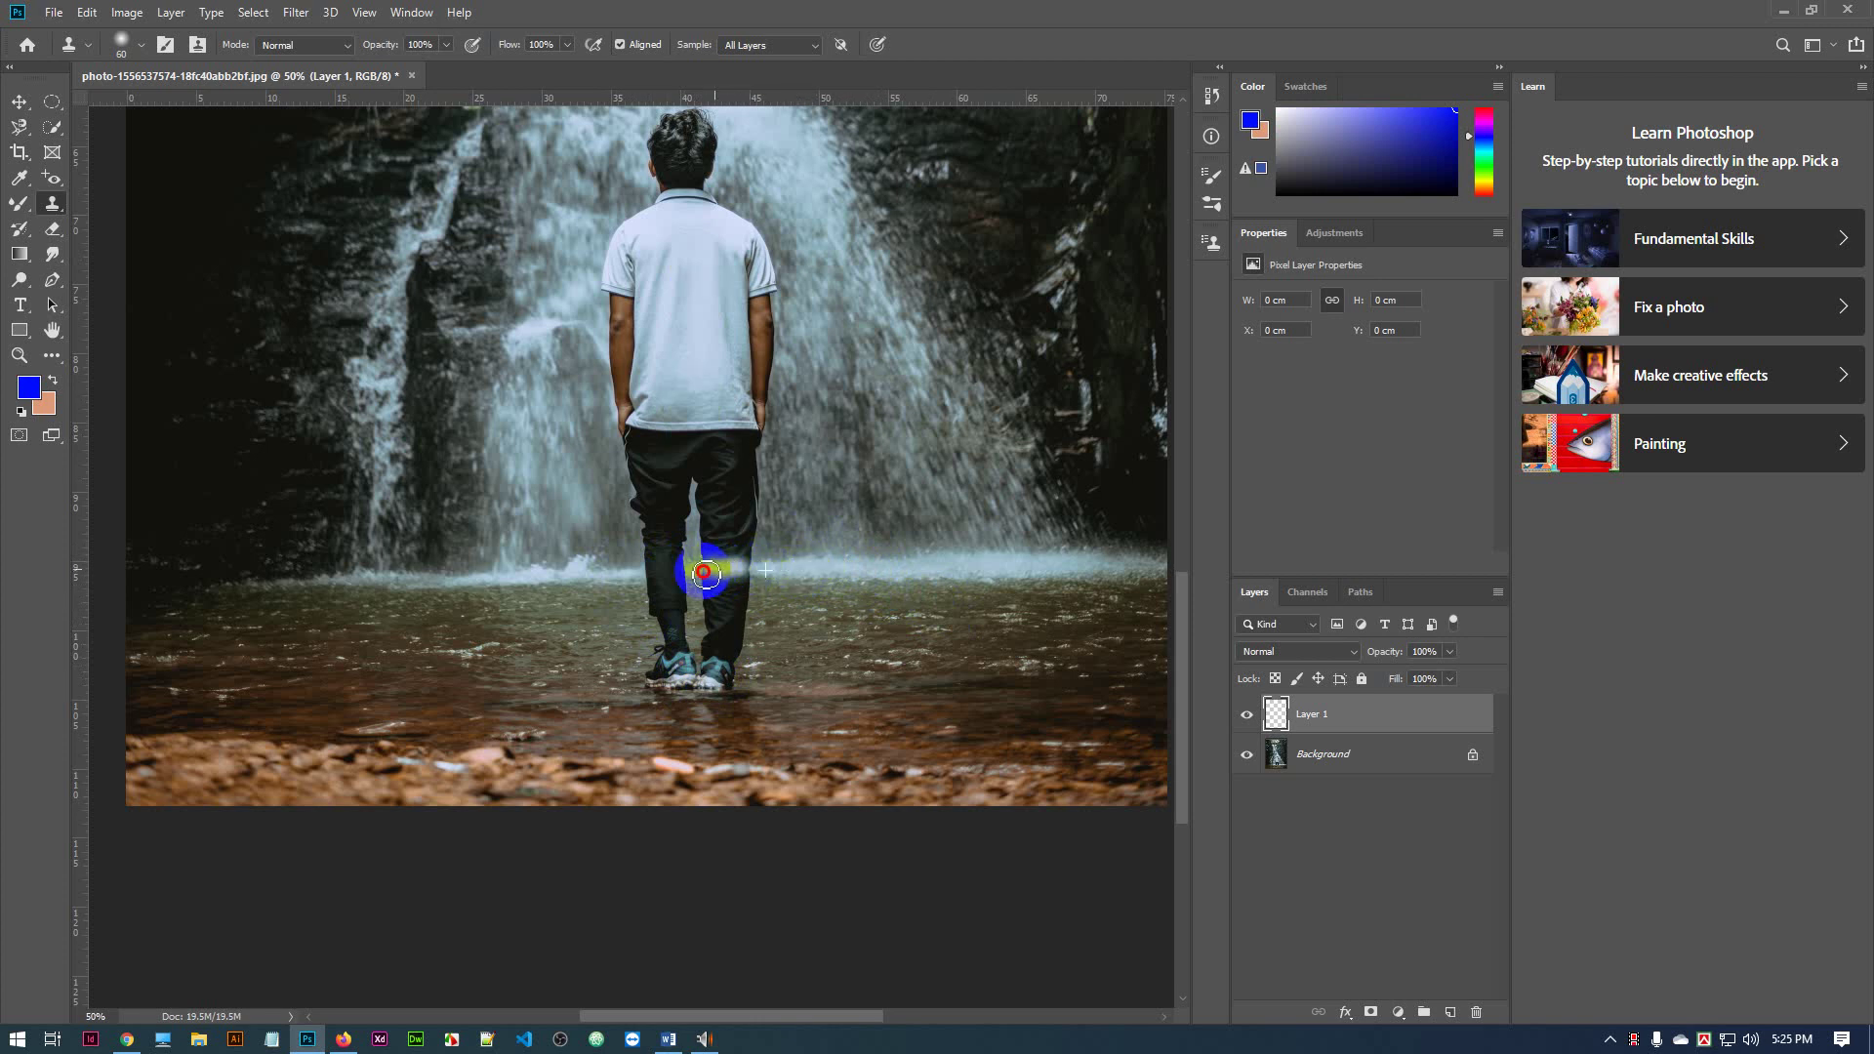
Blend the cloned foam at the outer edge of the man's right leg, undoing the first touch-up stroke
left_click(1123, 605, "alt")
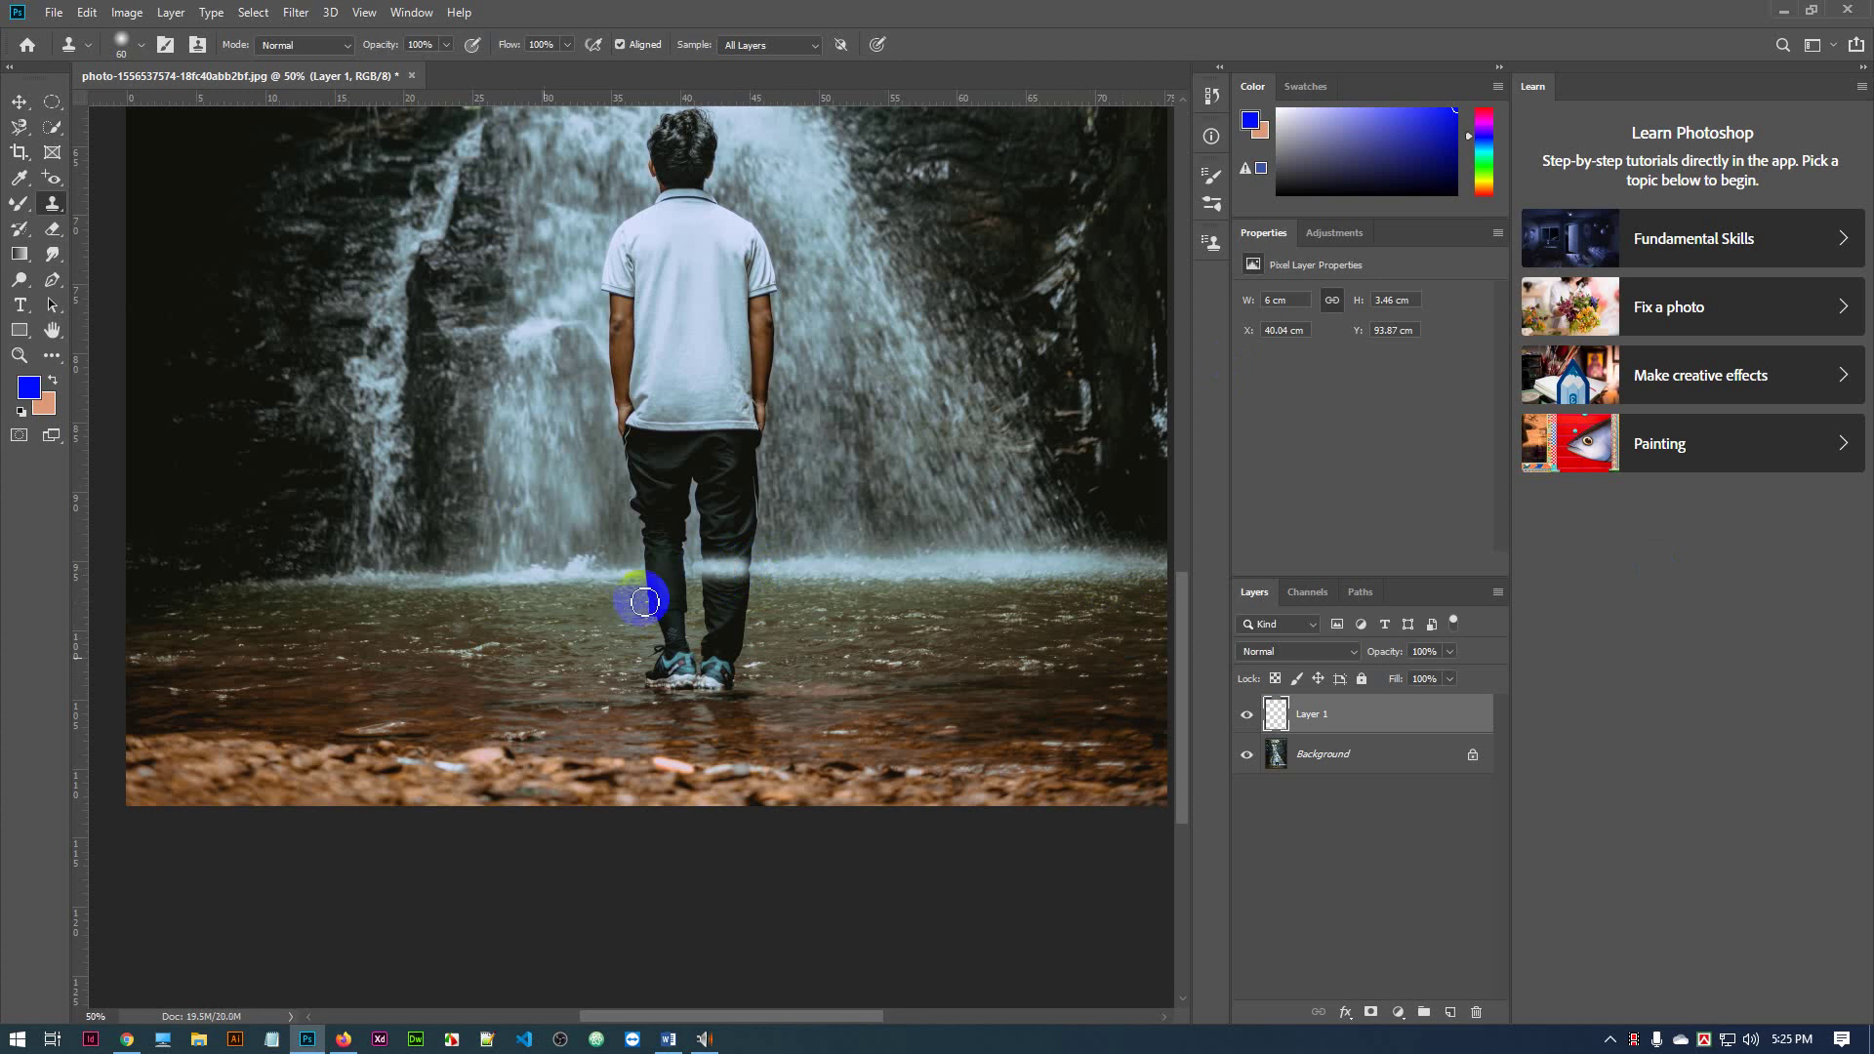
left_click(806, 563)
mouse_move(774, 570)
left_mouse_down()
mouse_move(734, 562)
mouse_move(806, 575)
left_mouse_up()
key("ctrl+z")
left_click(795, 579)
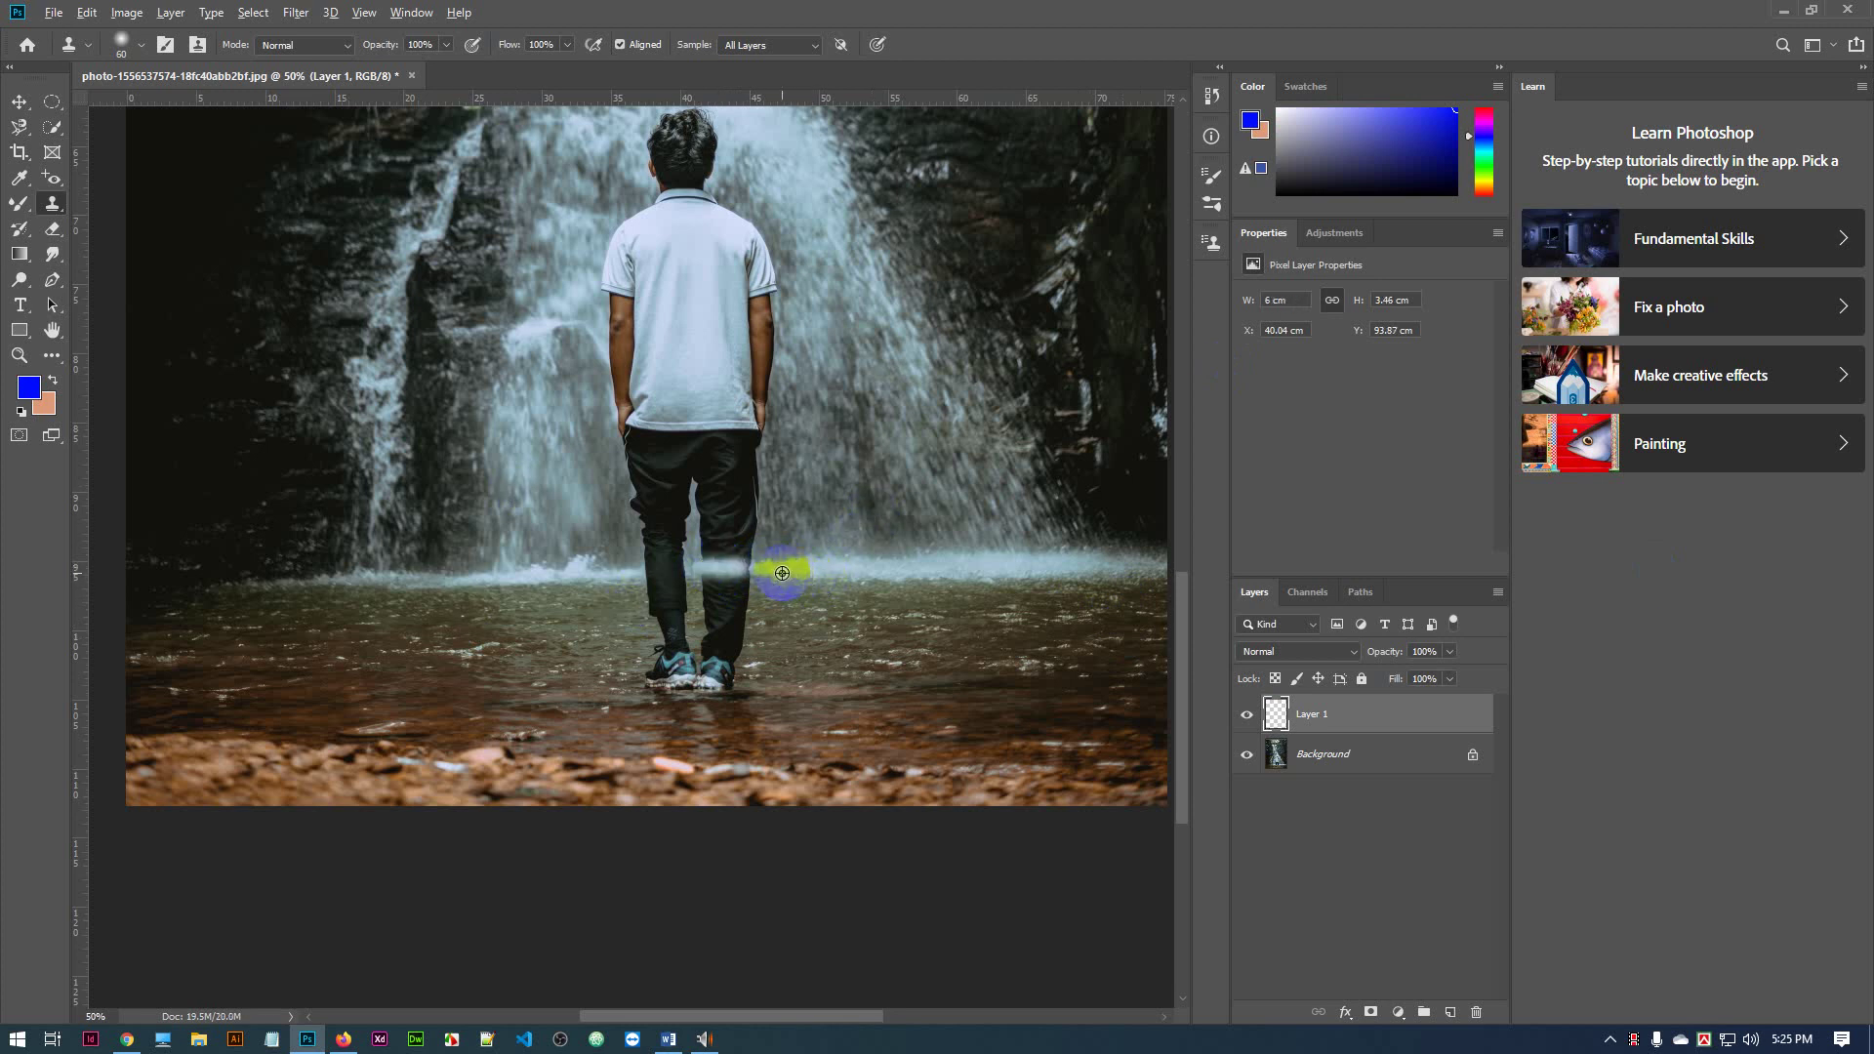
left_click(754, 570)
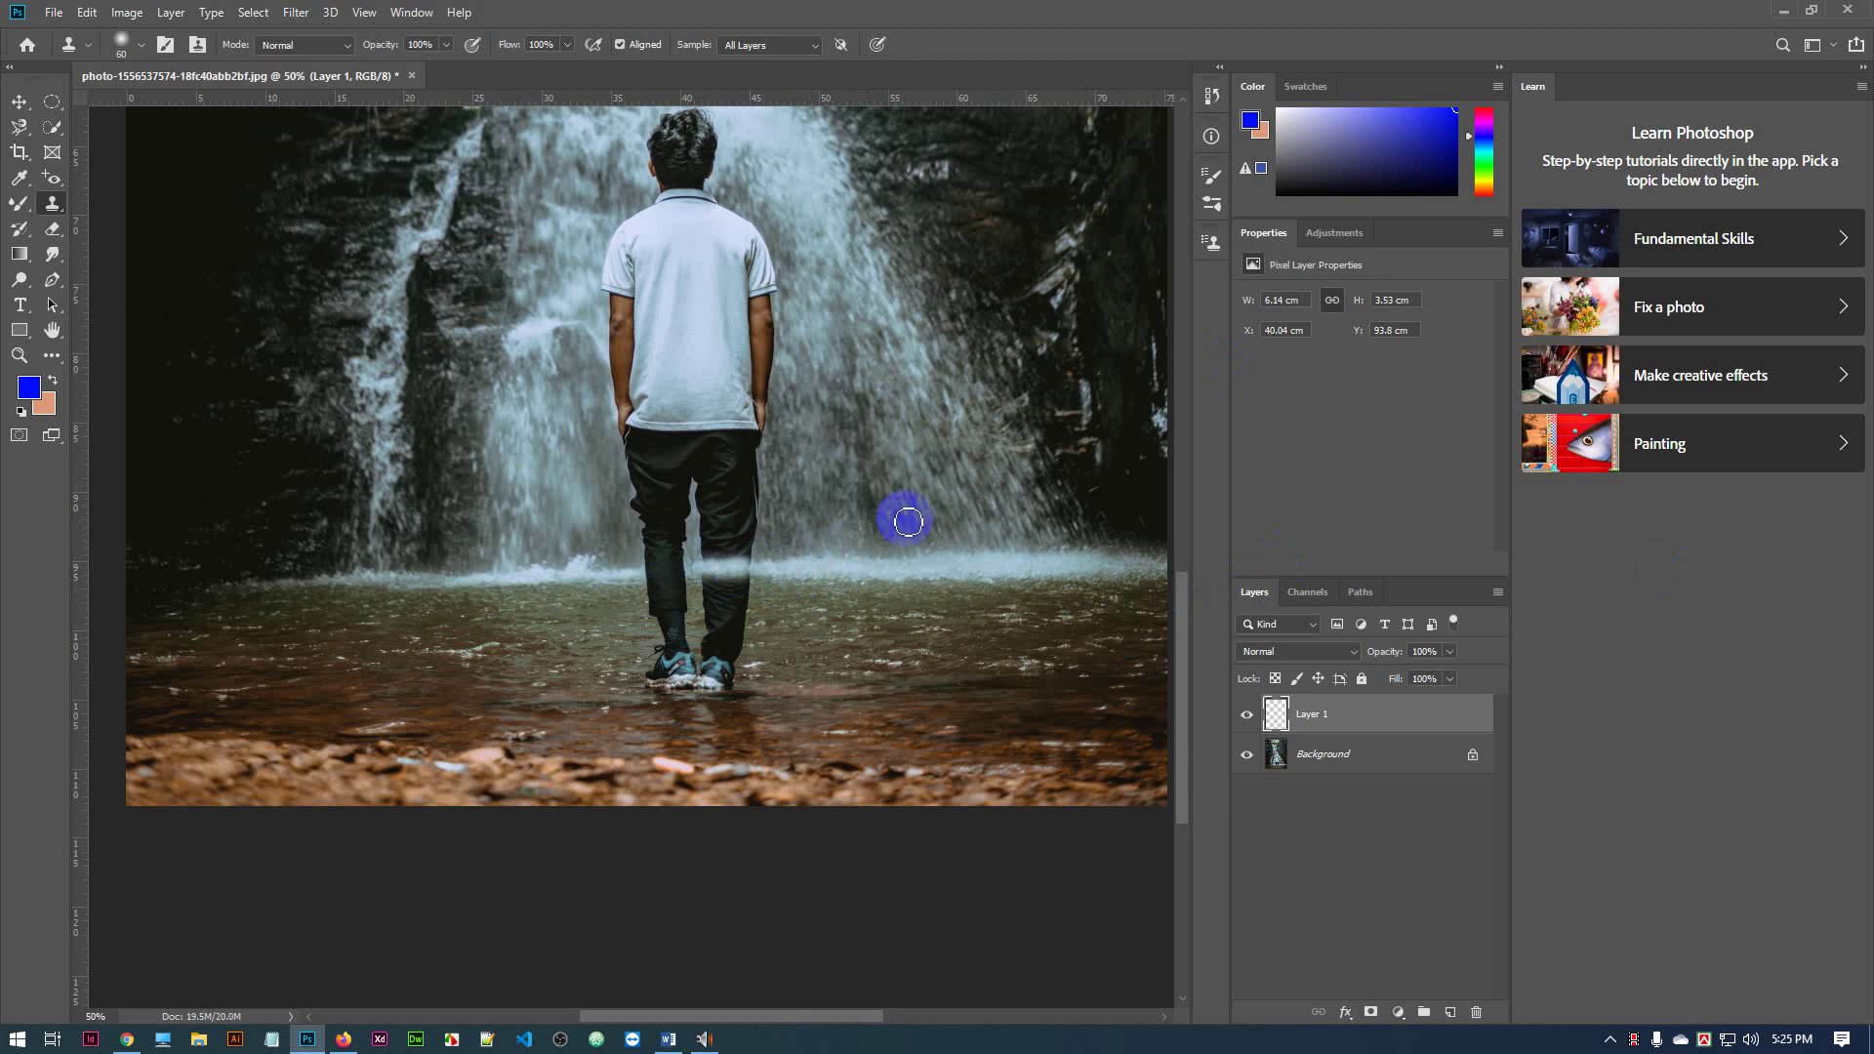
Clone the foam line next to the man's left leg over the outer edge of that leg
left_click(621, 580, "alt")
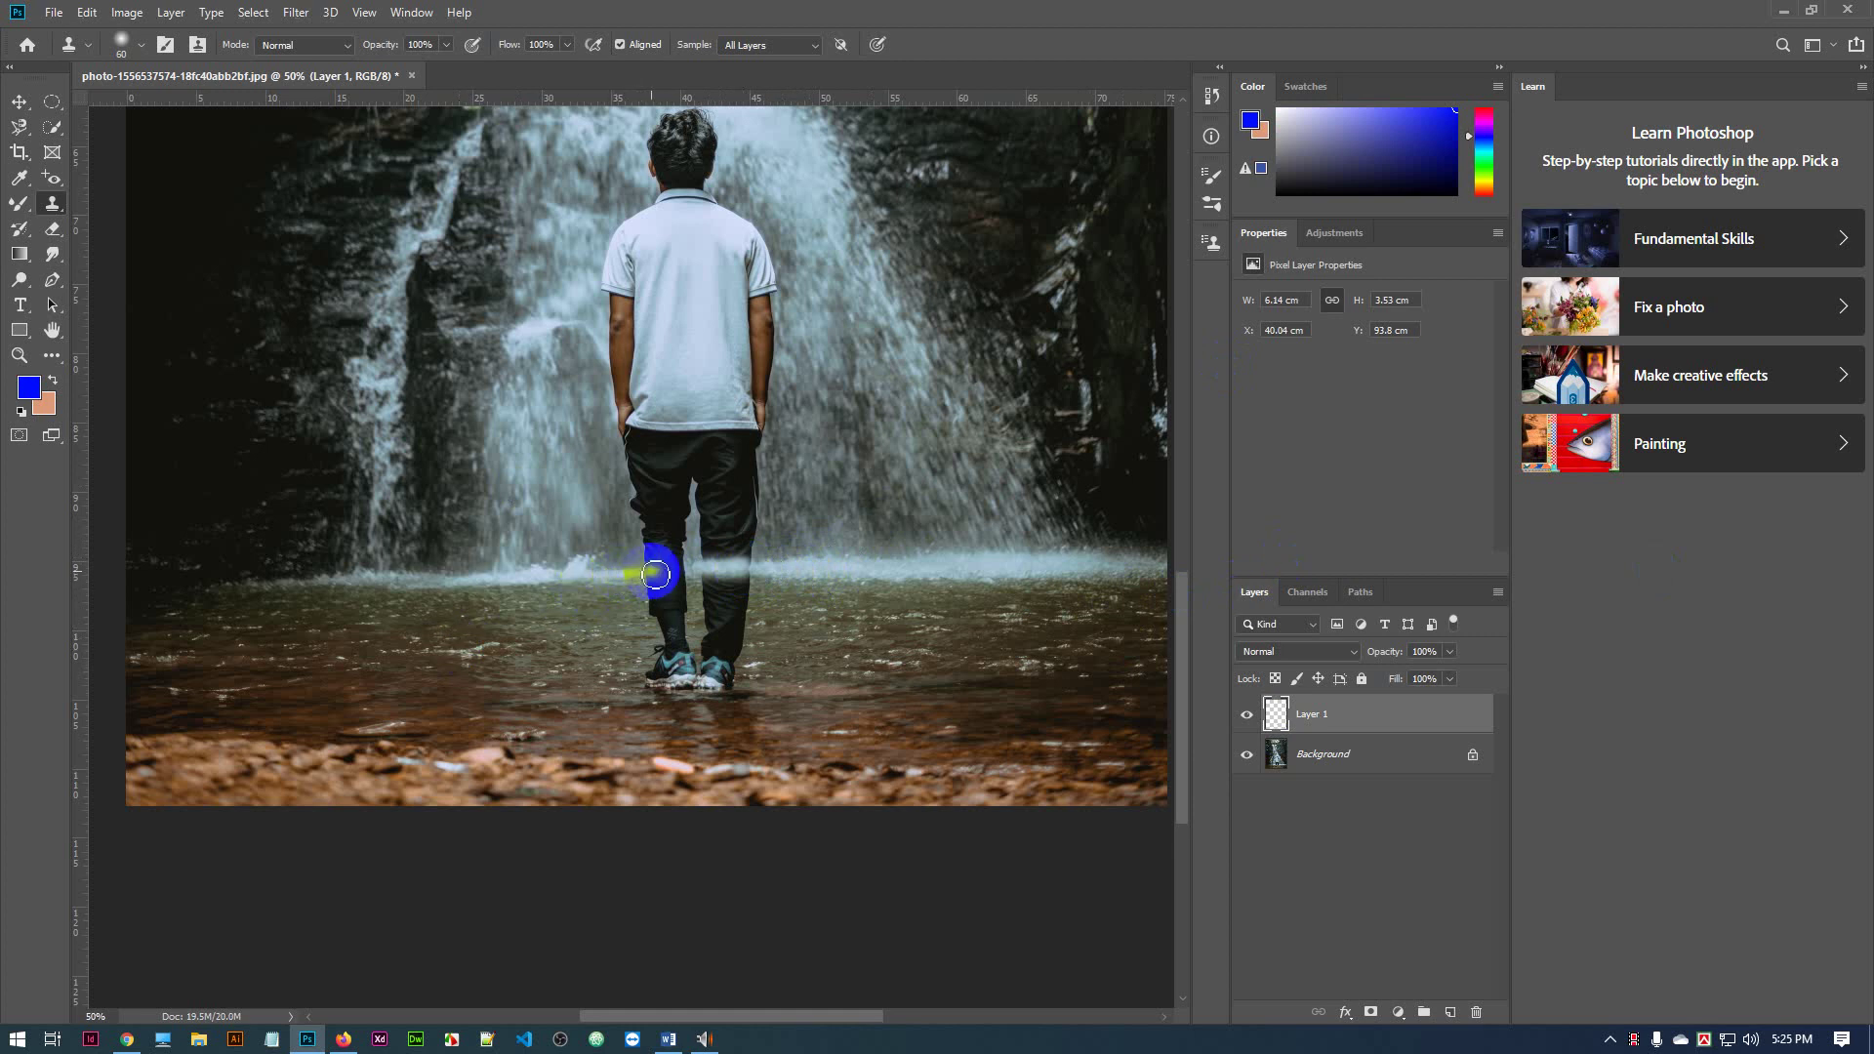
left_click_drag(653, 574, 621, 580)
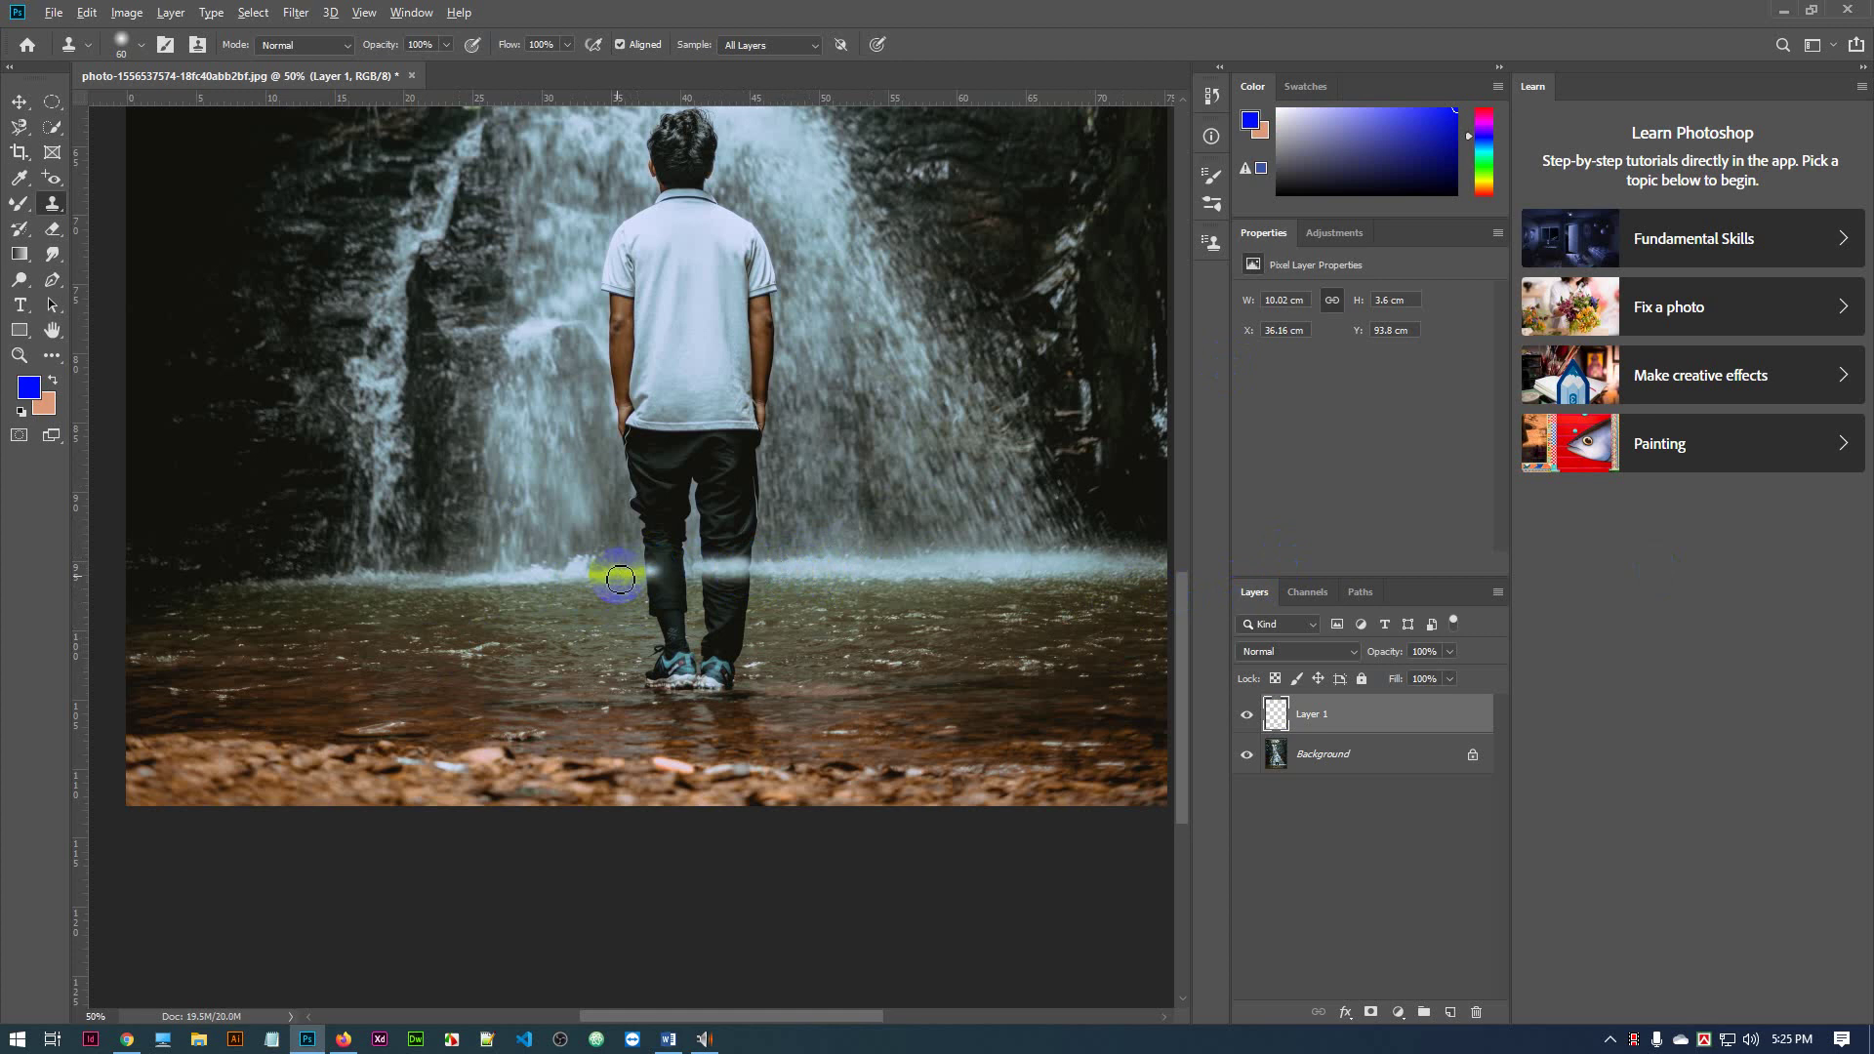
left_click(647, 578)
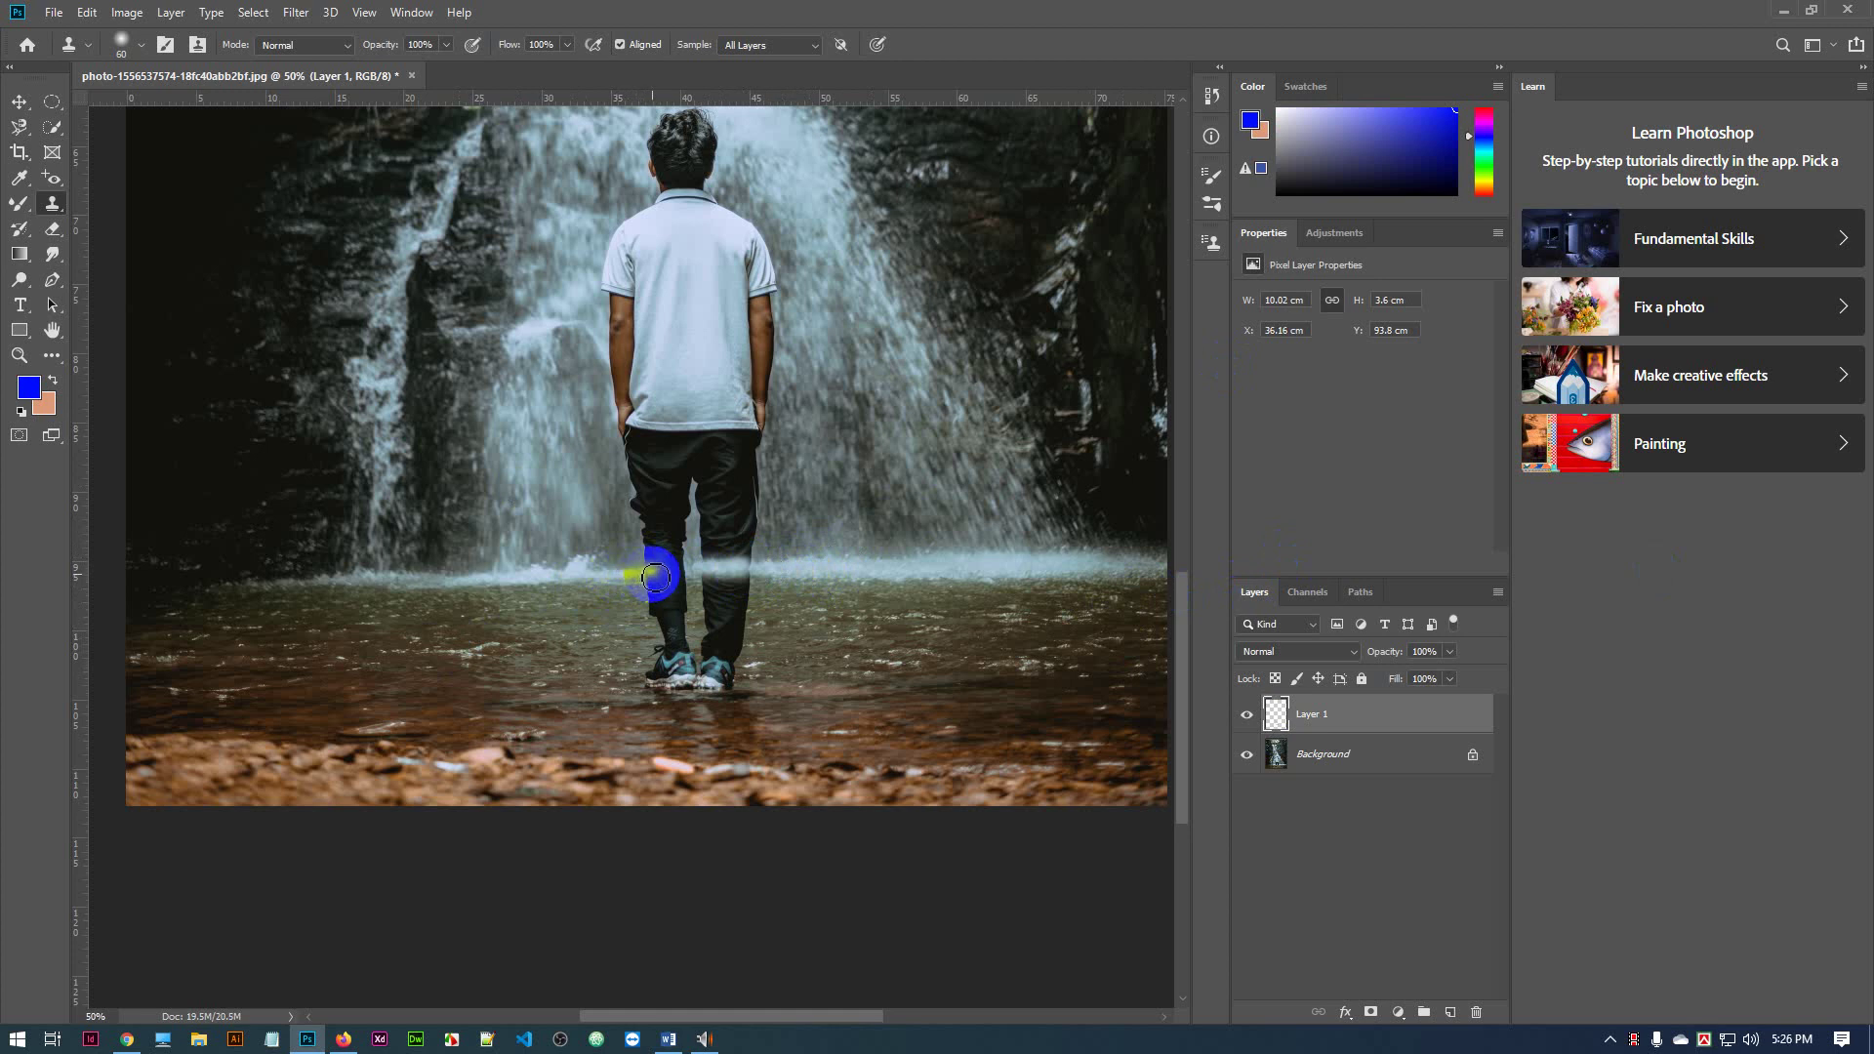
left_click(652, 577)
left_click_drag(666, 577, 620, 575)
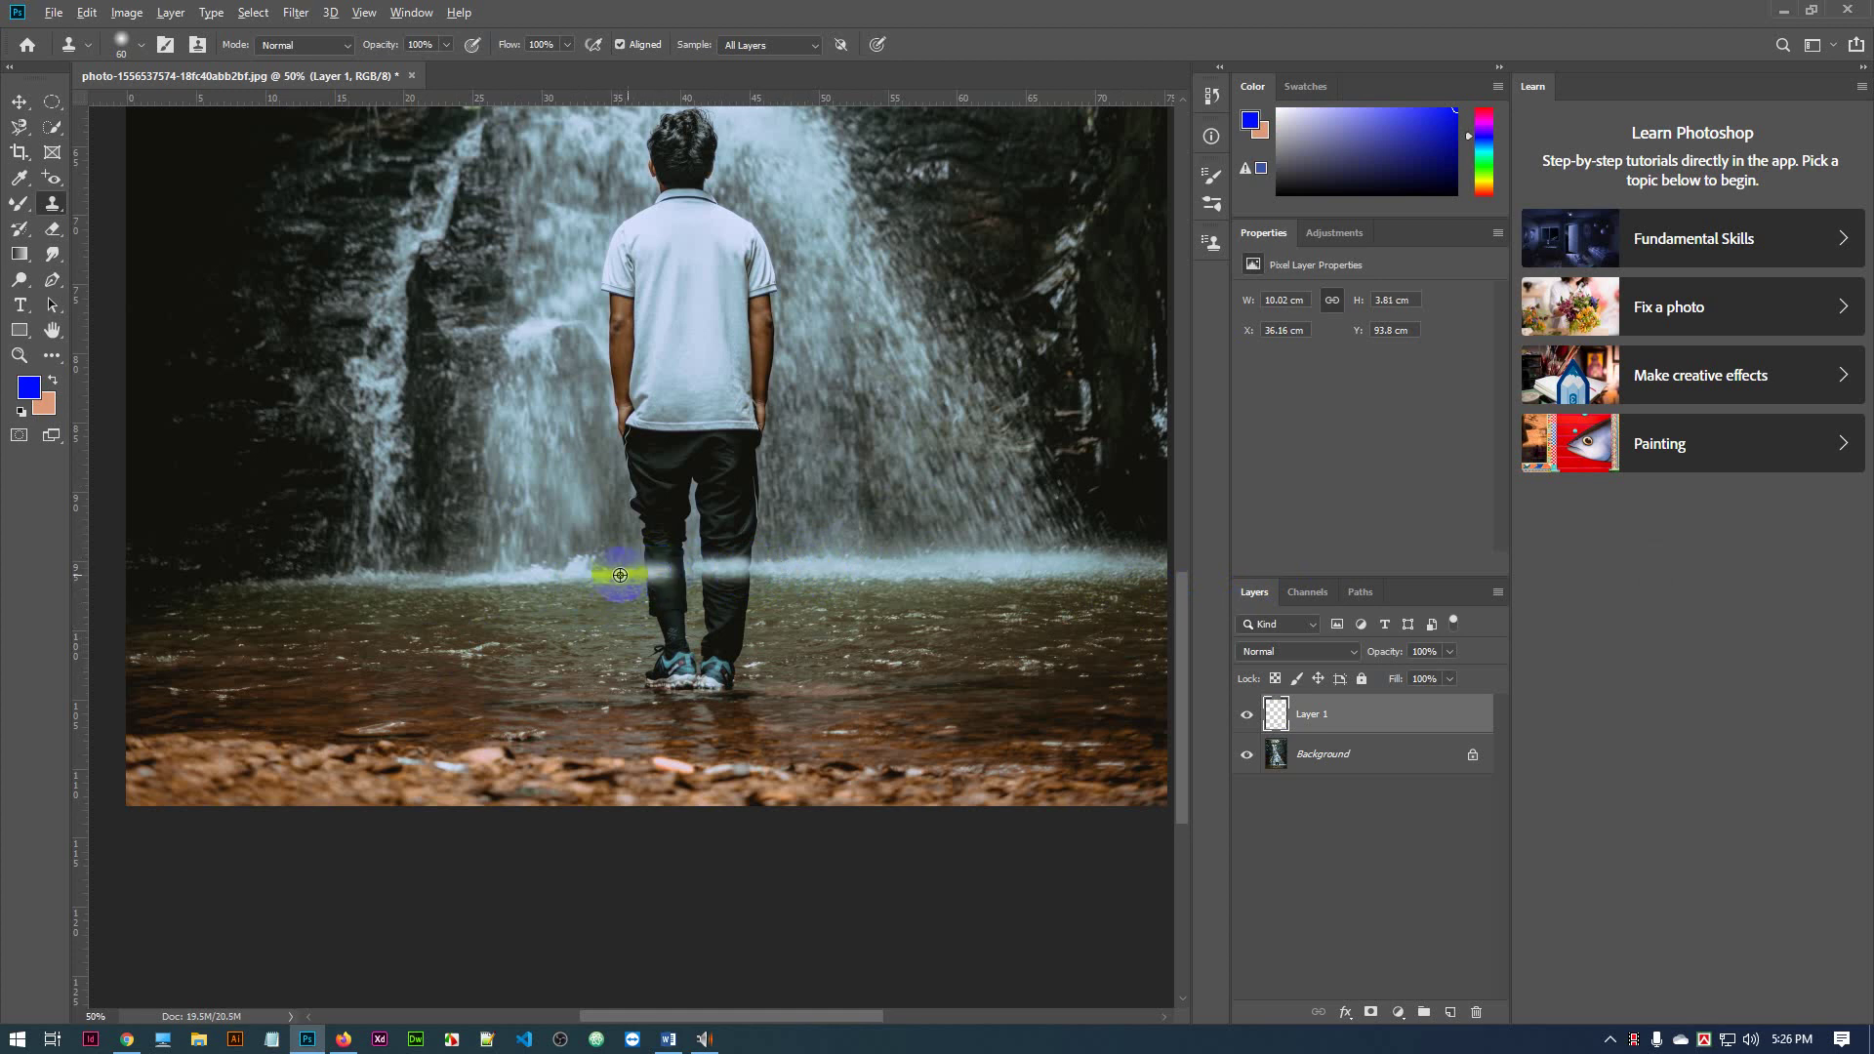
left_click(677, 577)
left_click(665, 583)
left_click(661, 577)
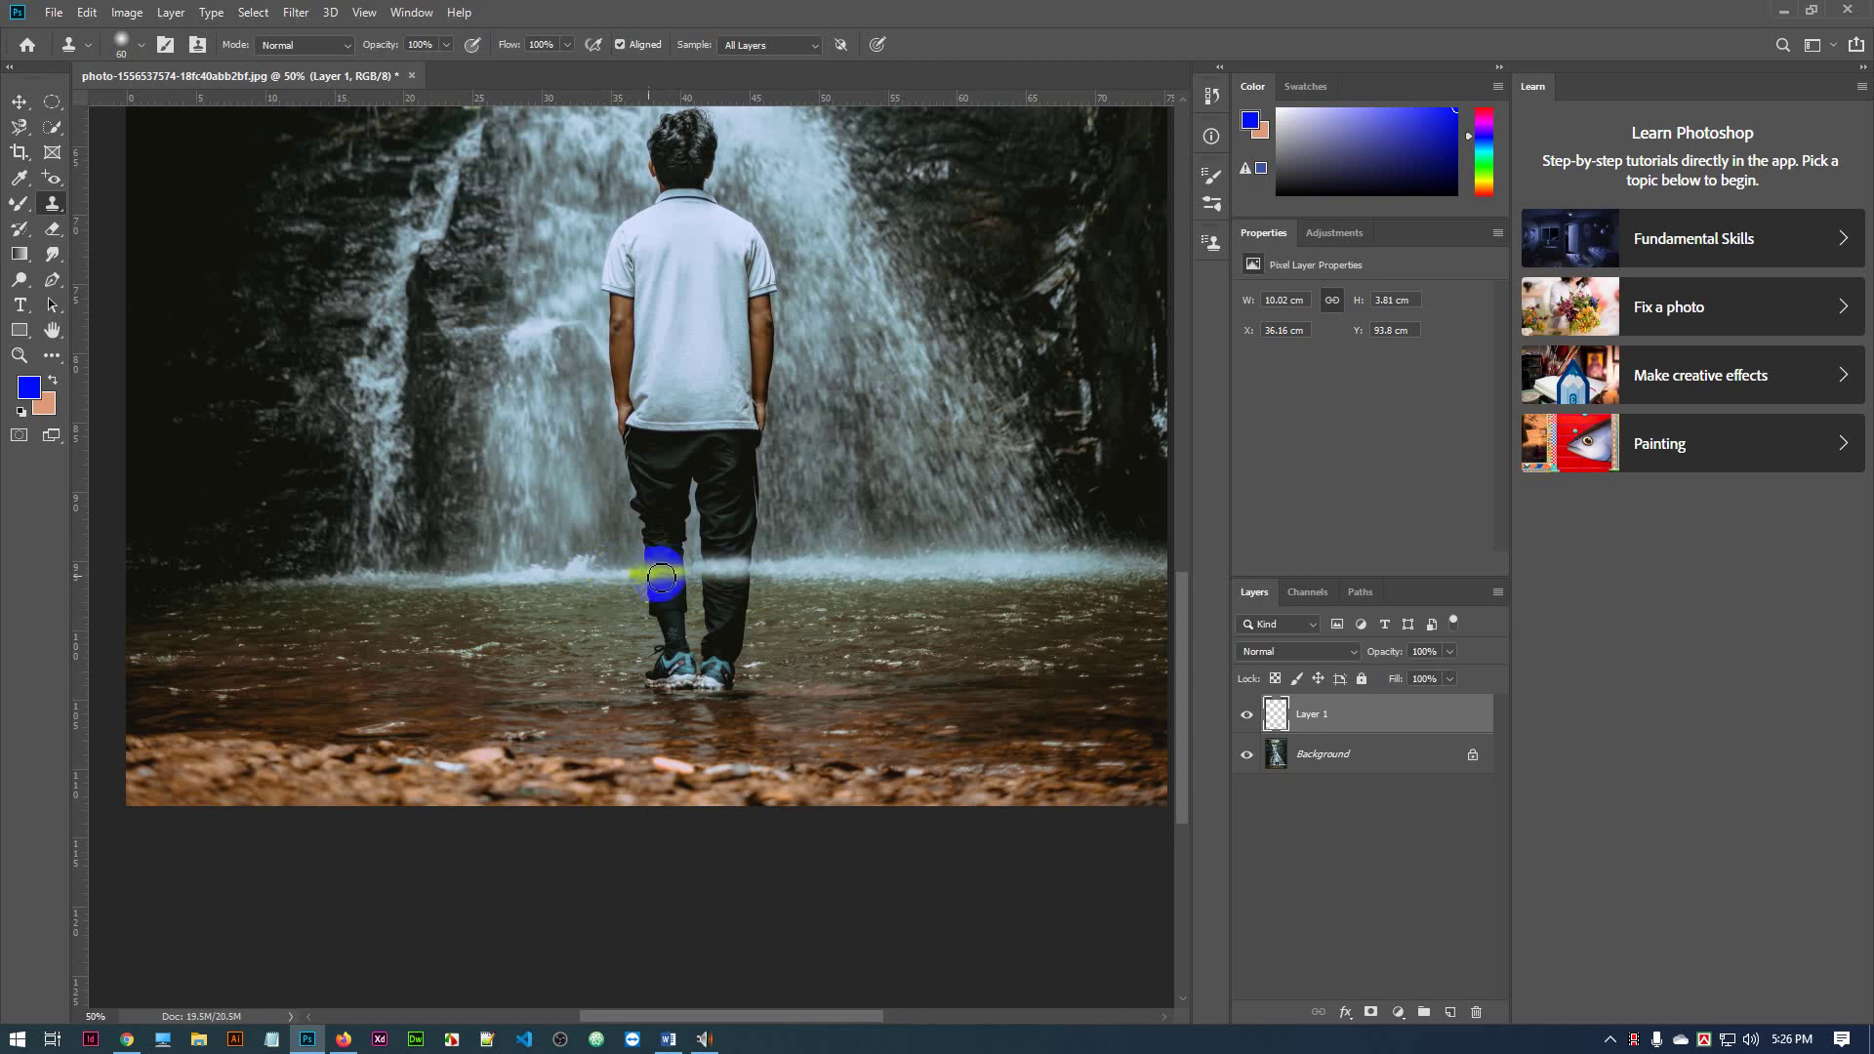
Resample the foam and clone it across the man's left leg to join the foam line between both legs
left_click(923, 561, "alt")
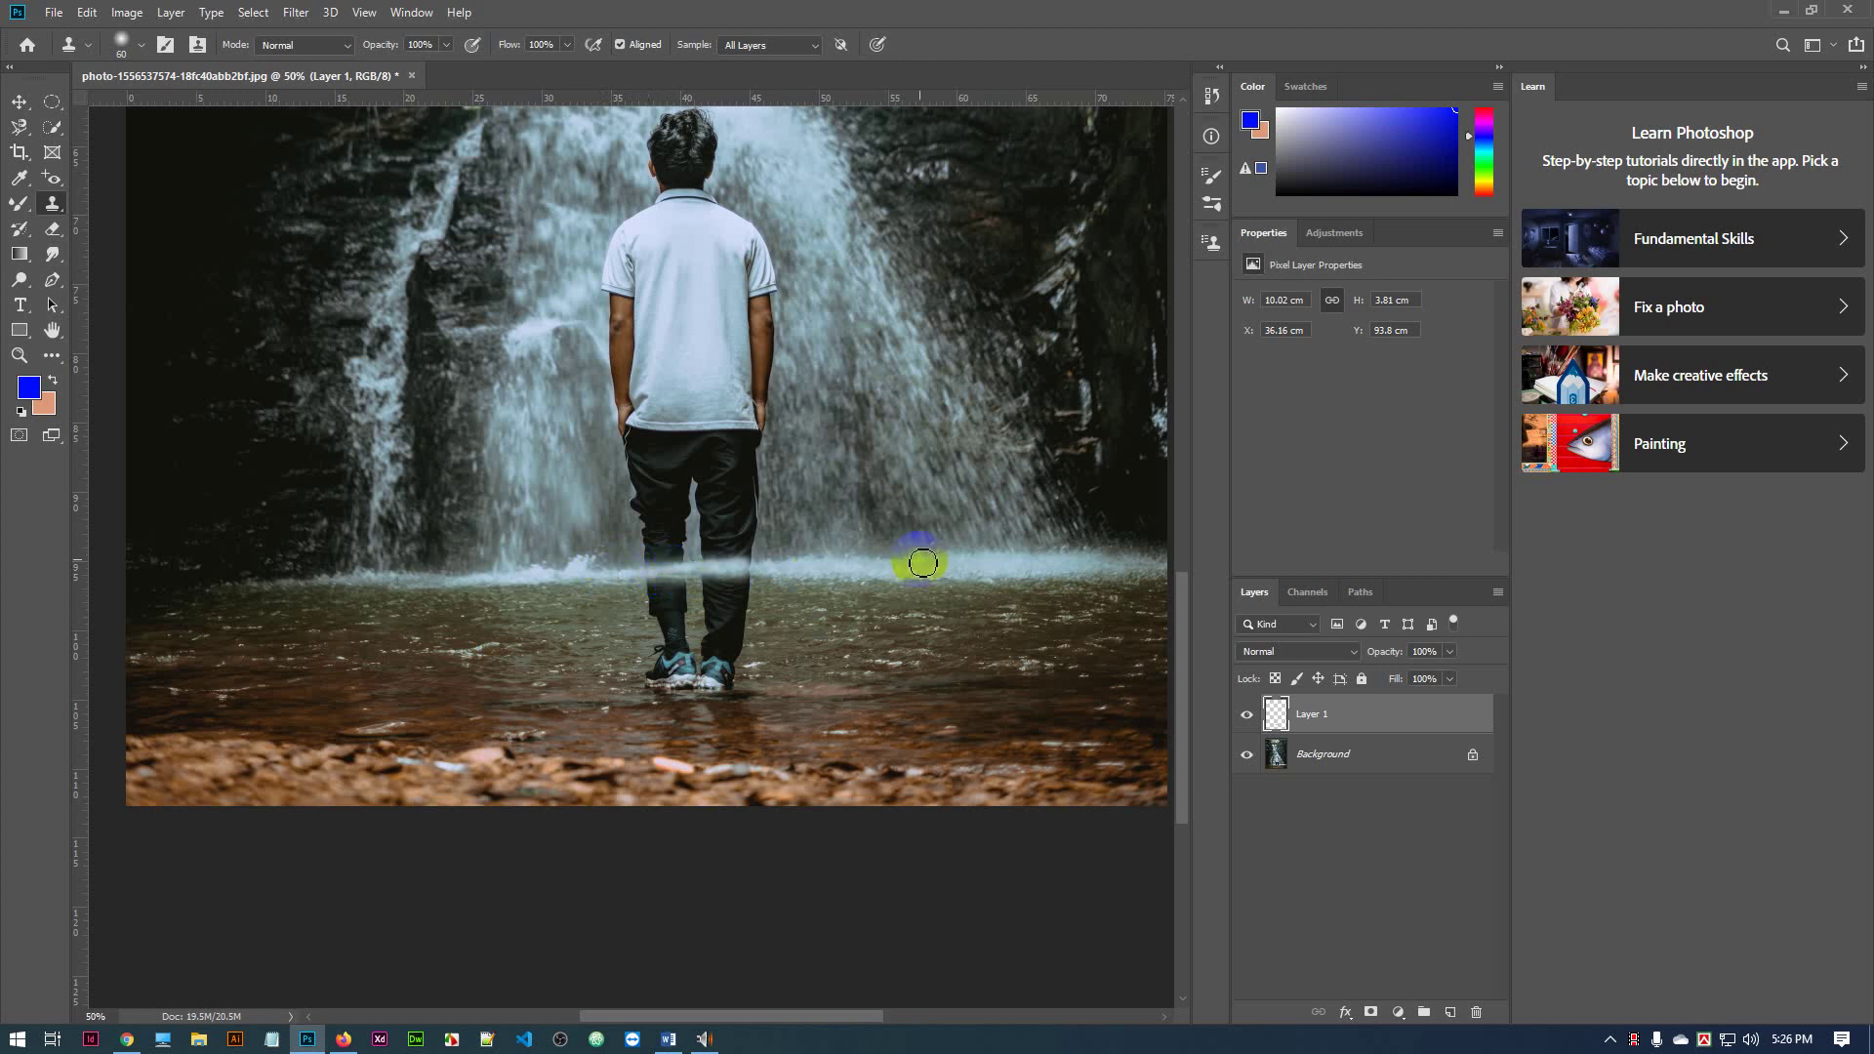
left_click(664, 551)
left_click(723, 583)
left_click(662, 576)
left_click(630, 577)
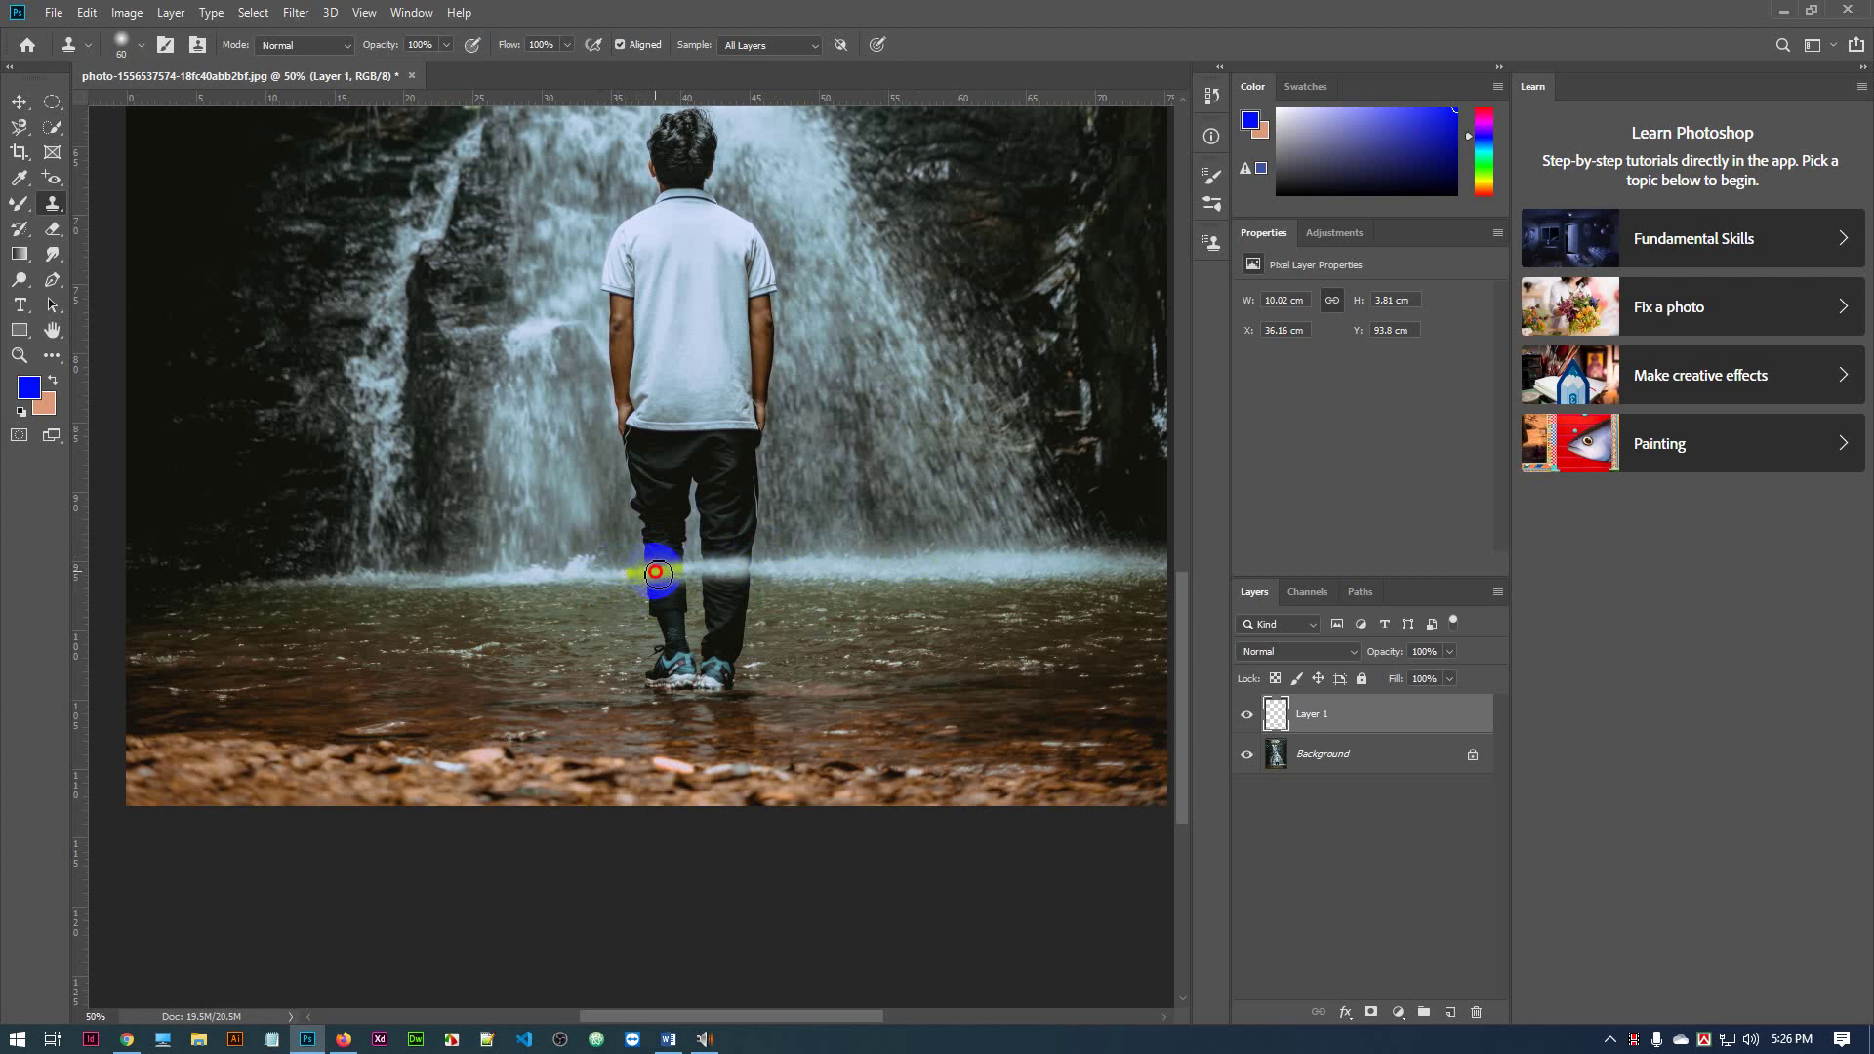
left_click(874, 584)
left_click(671, 606)
left_click(1017, 630)
left_click(762, 603)
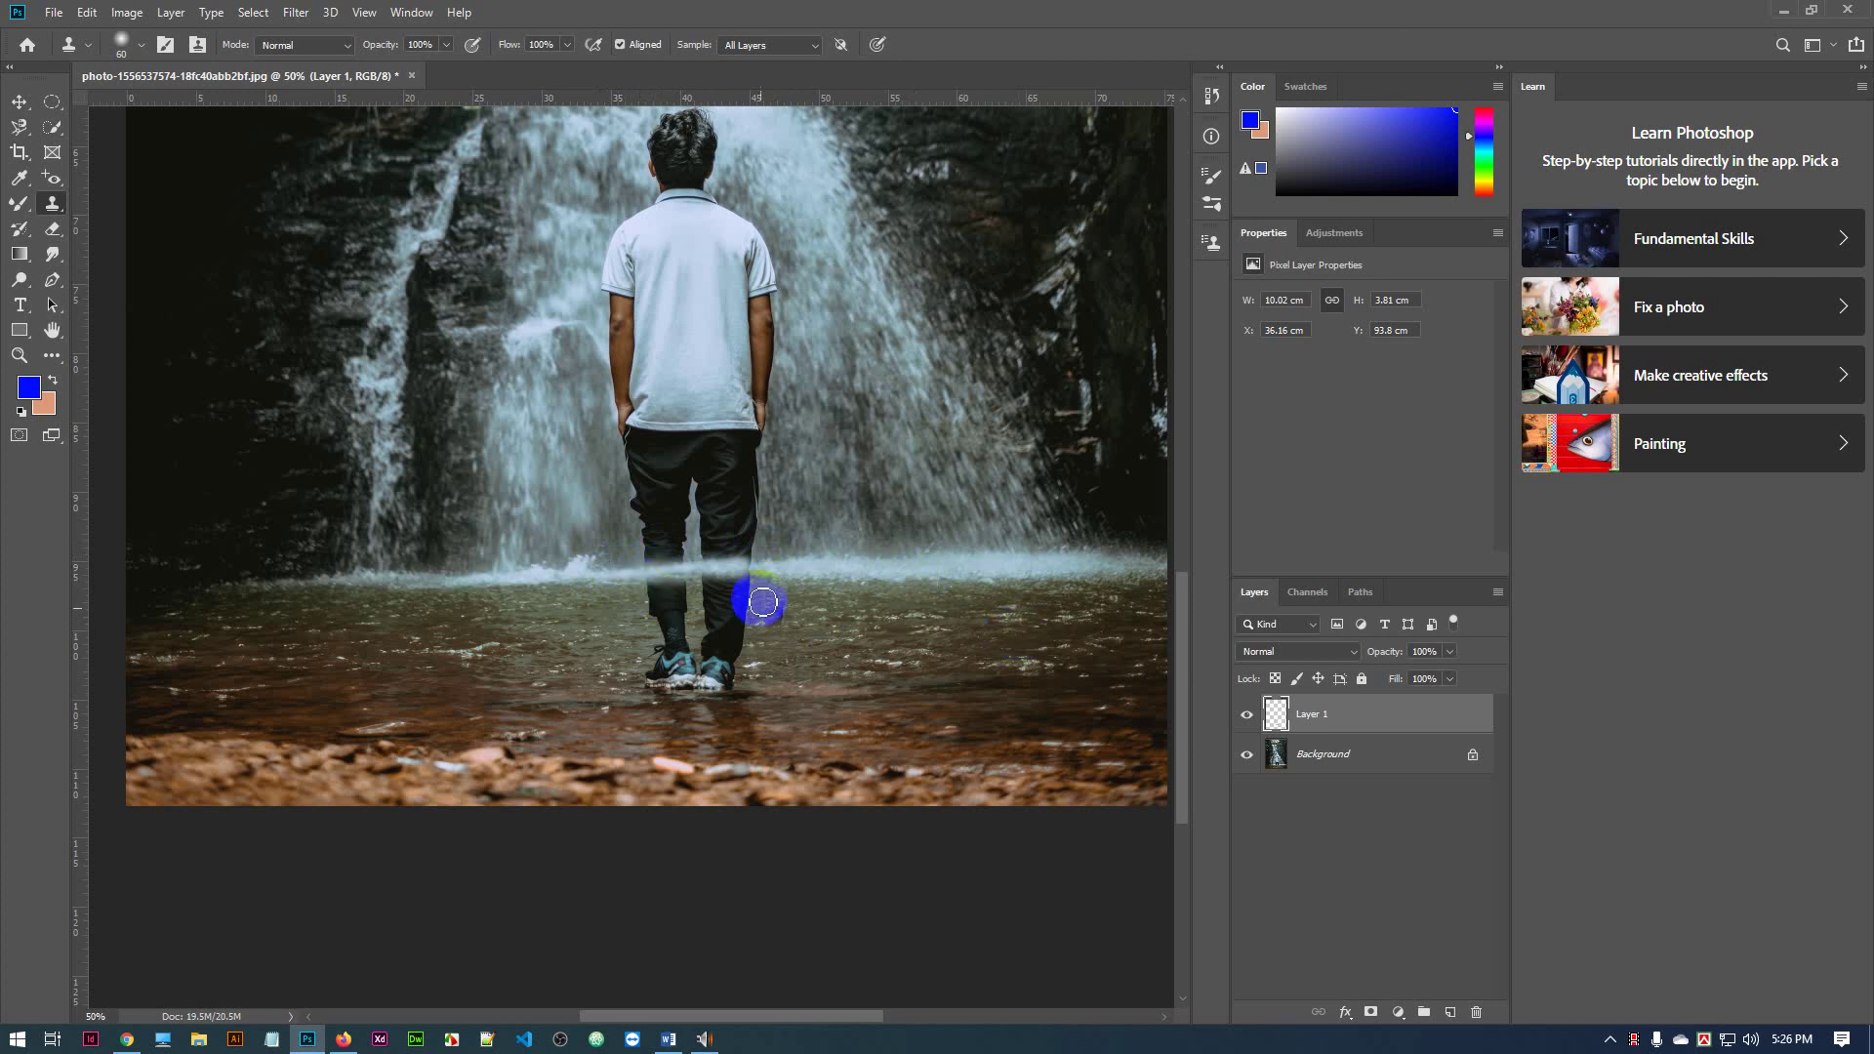
Clone surrounding river water over the man's shoes and their reflection, enlarging the brush to 80 px
left_click(729, 632)
left_click(748, 718)
left_click(842, 770)
left_click(739, 721)
left_click(889, 645)
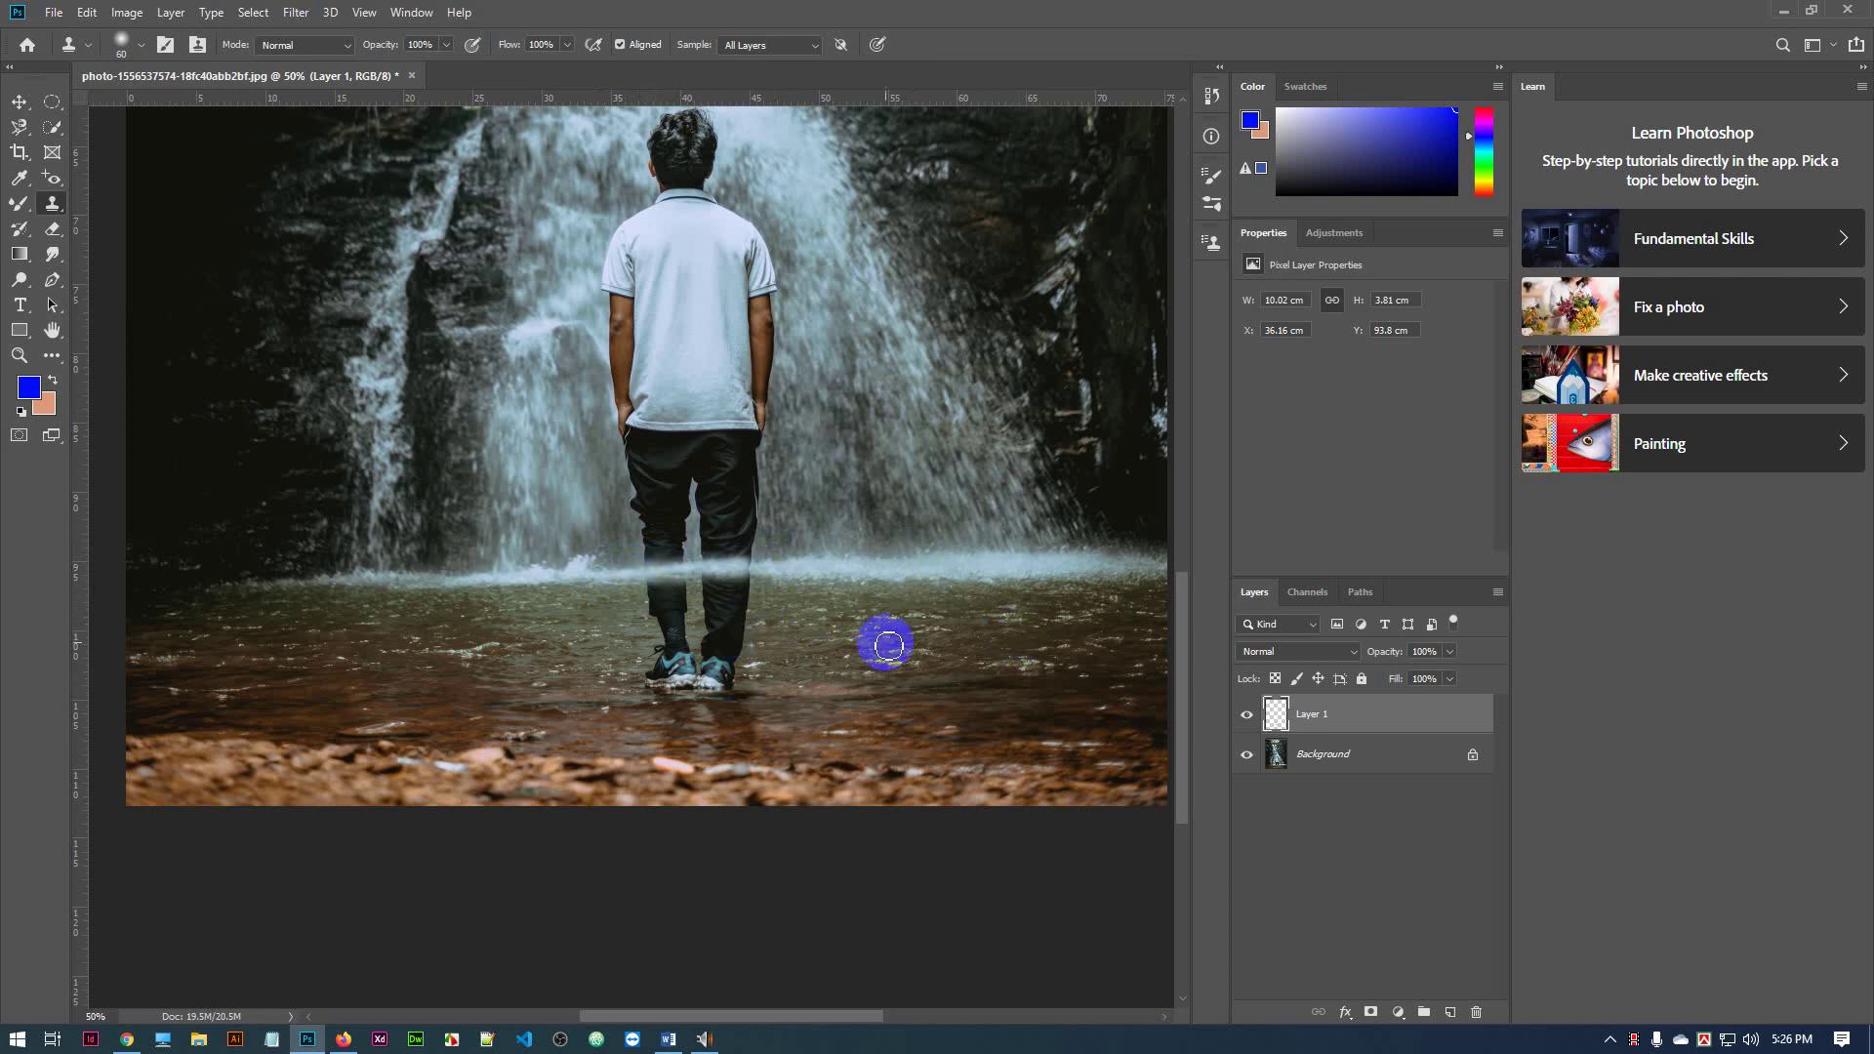
left_click(1063, 716)
left_click(469, 665)
left_click(752, 682)
mouse_move(820, 652)
left_mouse_down()
mouse_move(782, 708)
mouse_move(810, 640)
mouse_move(783, 697)
mouse_move(684, 669)
mouse_move(741, 703)
mouse_move(696, 686)
mouse_move(737, 720)
mouse_move(615, 684)
mouse_move(664, 680)
mouse_move(628, 670)
mouse_move(657, 661)
mouse_move(648, 678)
mouse_move(686, 676)
mouse_move(657, 690)
mouse_move(683, 670)
mouse_move(631, 678)
mouse_move(640, 653)
mouse_move(1034, 677)
mouse_move(639, 706)
mouse_move(670, 656)
mouse_move(799, 661)
mouse_move(719, 648)
mouse_move(977, 715)
mouse_move(641, 736)
mouse_move(653, 690)
mouse_move(770, 640)
mouse_move(736, 669)
mouse_move(731, 607)
mouse_move(736, 654)
mouse_move(840, 723)
mouse_move(850, 710)
mouse_move(652, 681)
mouse_move(723, 686)
mouse_move(676, 610)
mouse_move(365, 408)
left_mouse_up()
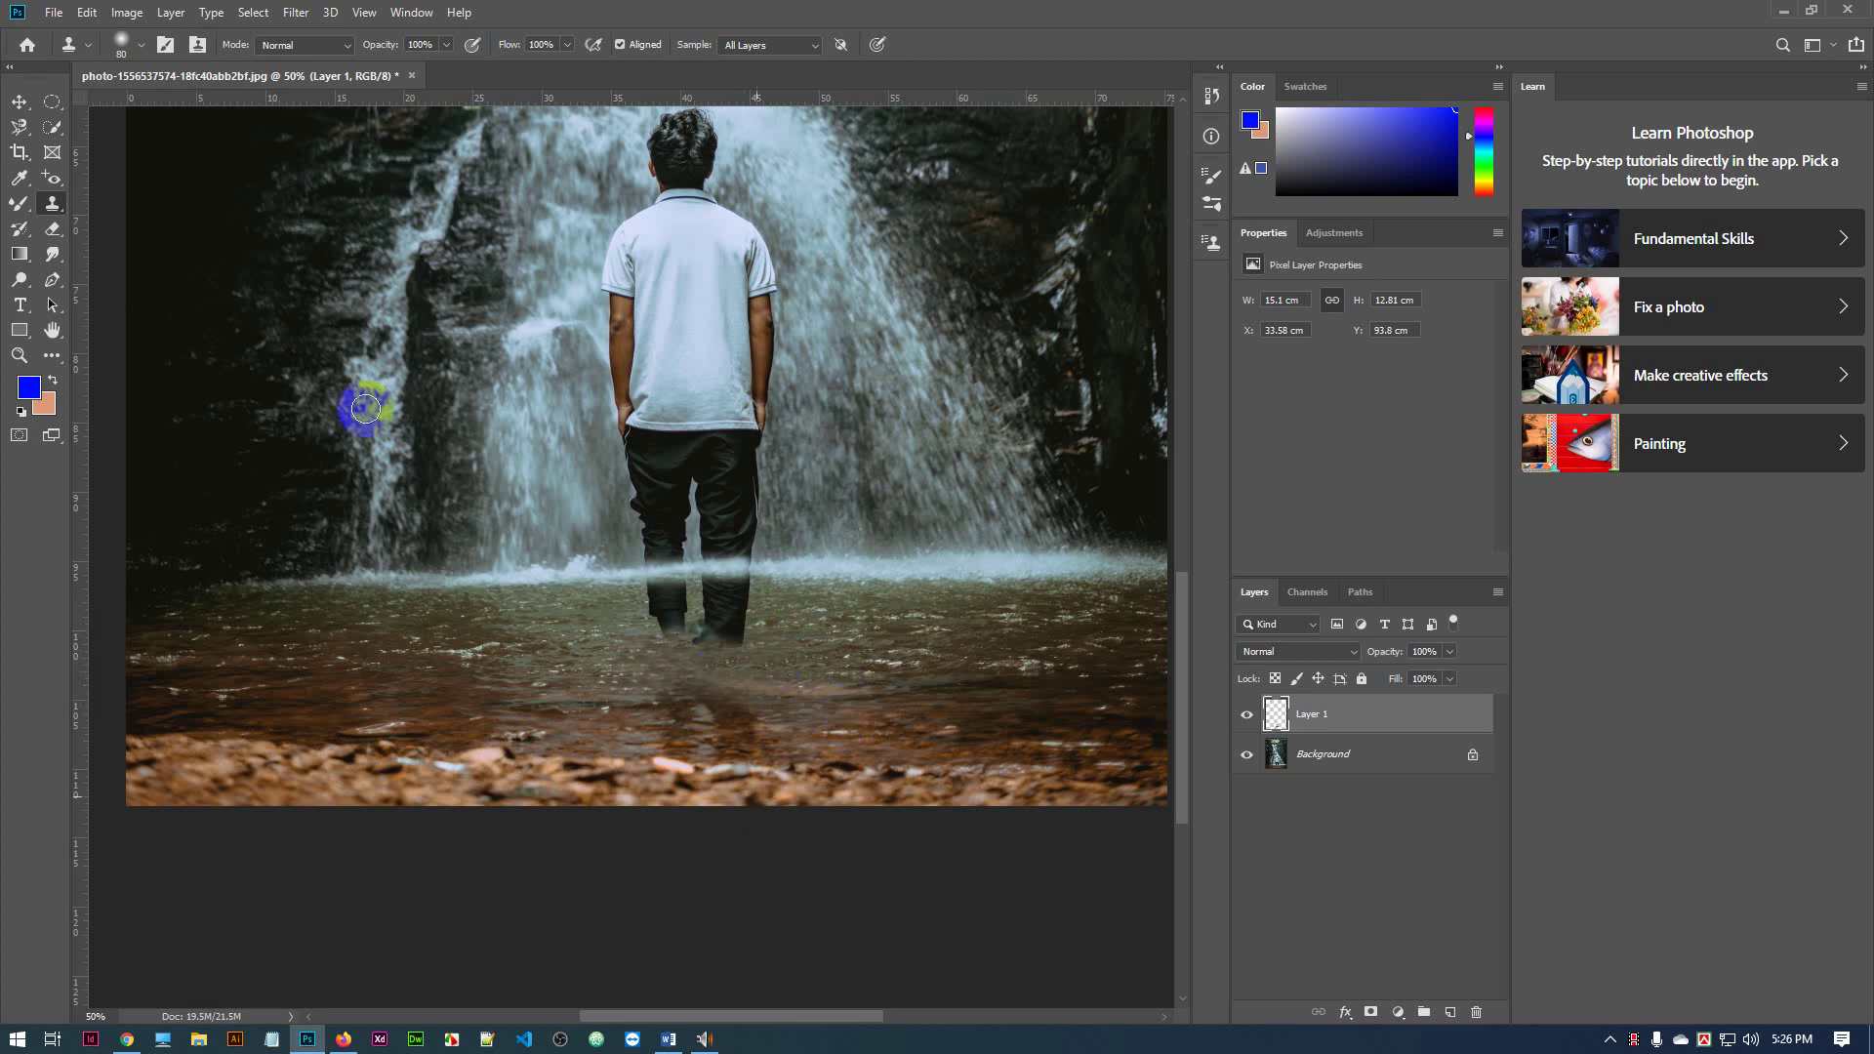
Show the Clone Source settings, examine the source offset, scale and rotation options, and hide them again
left_click(412, 13)
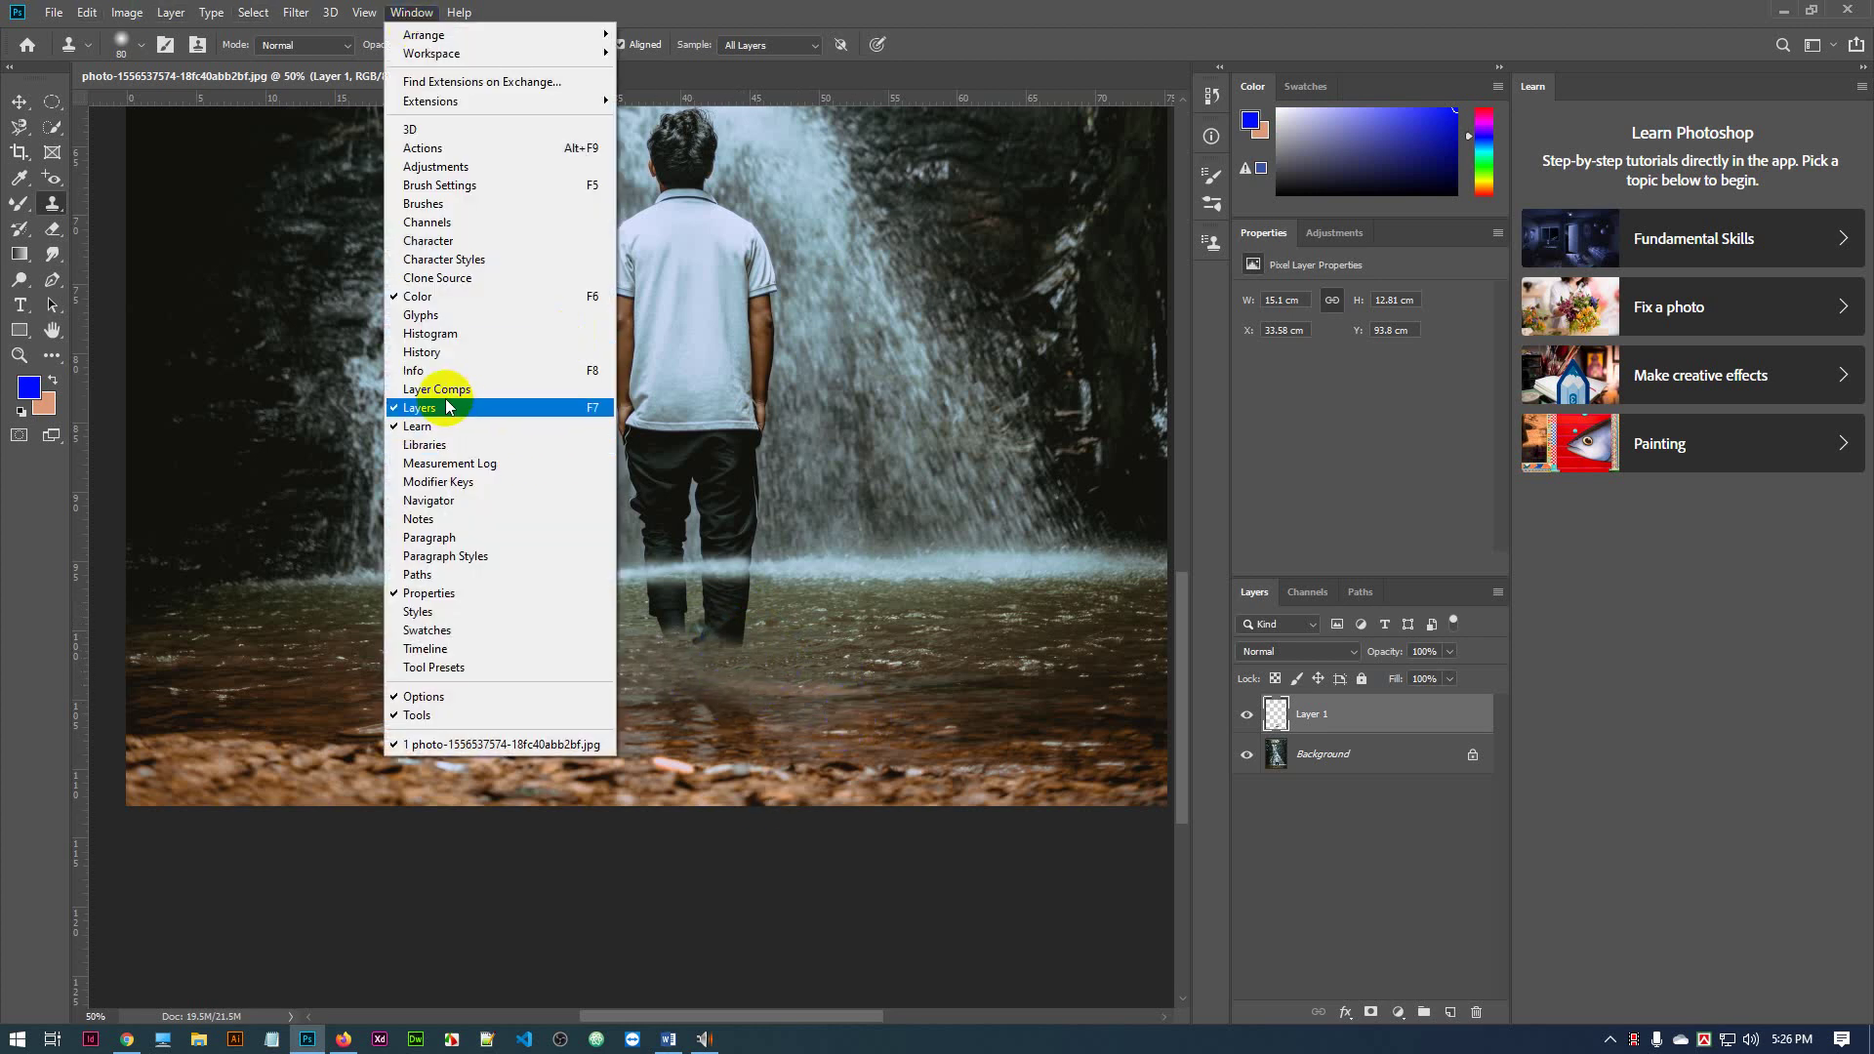
left_click(439, 278)
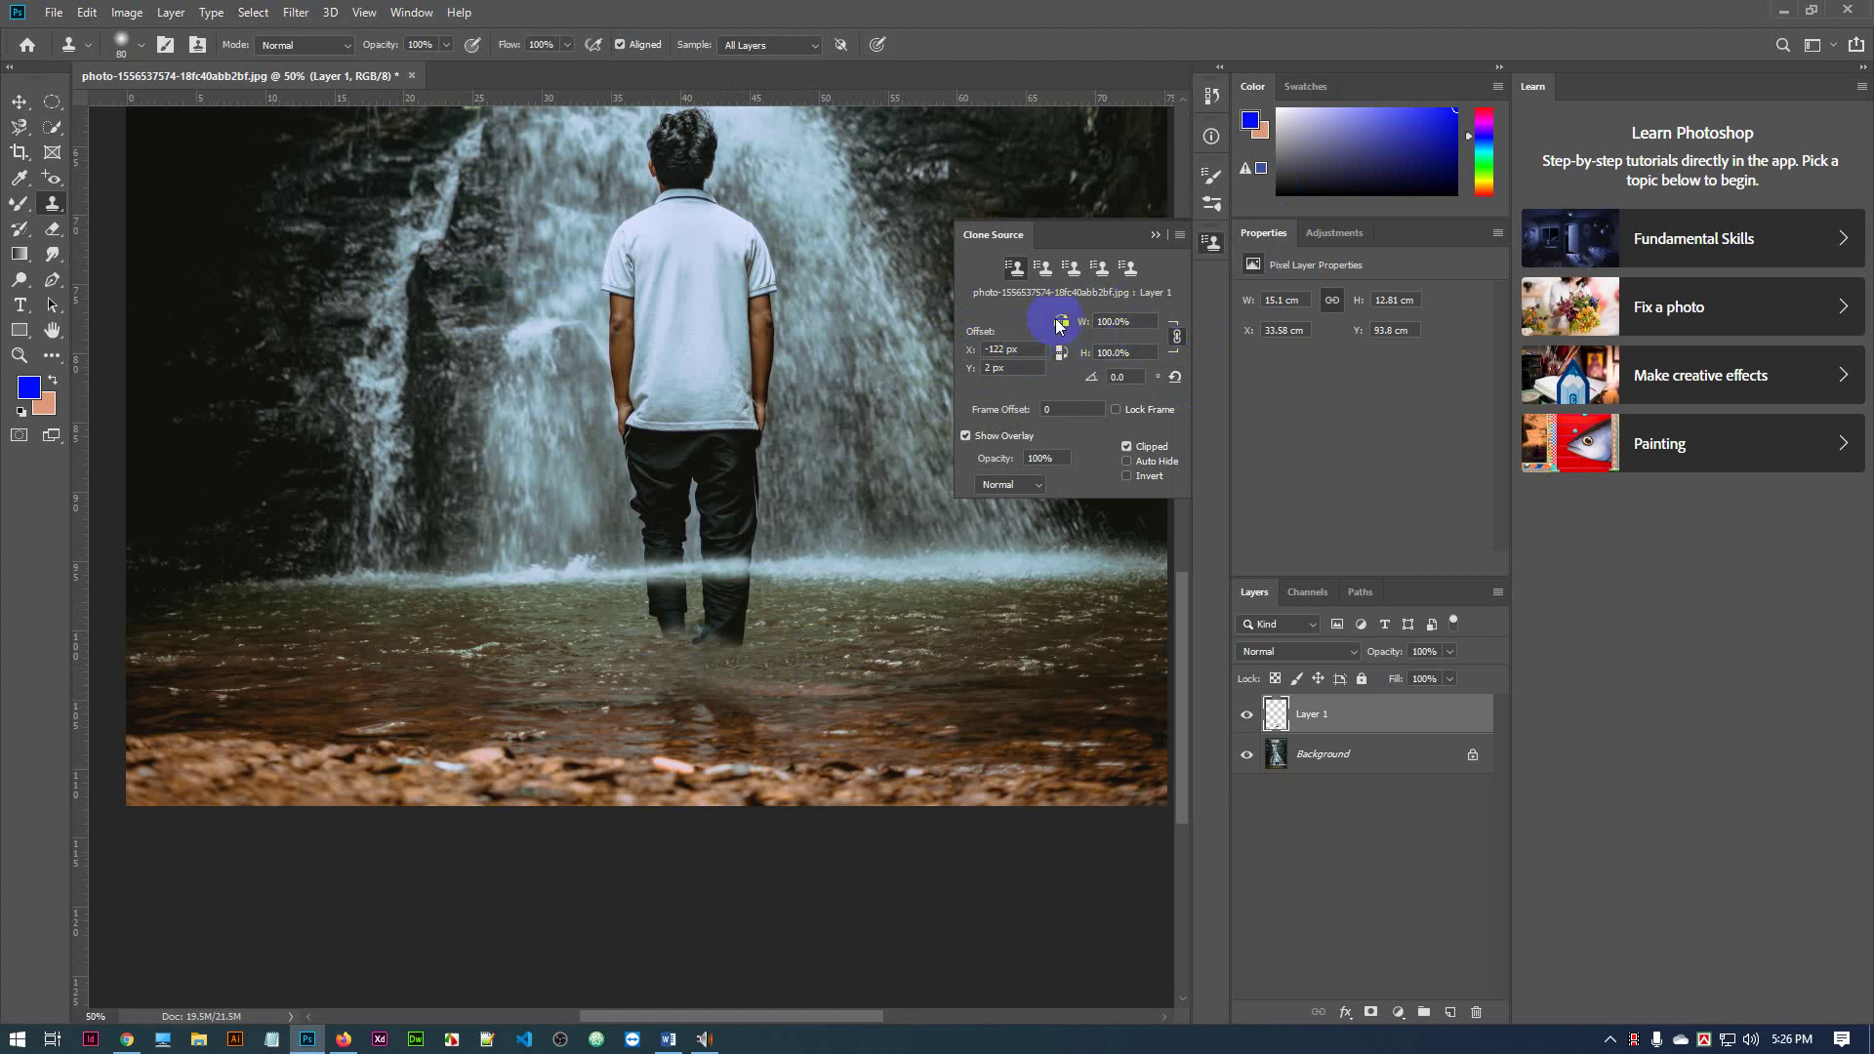
left_click(1121, 376)
left_click(1177, 378)
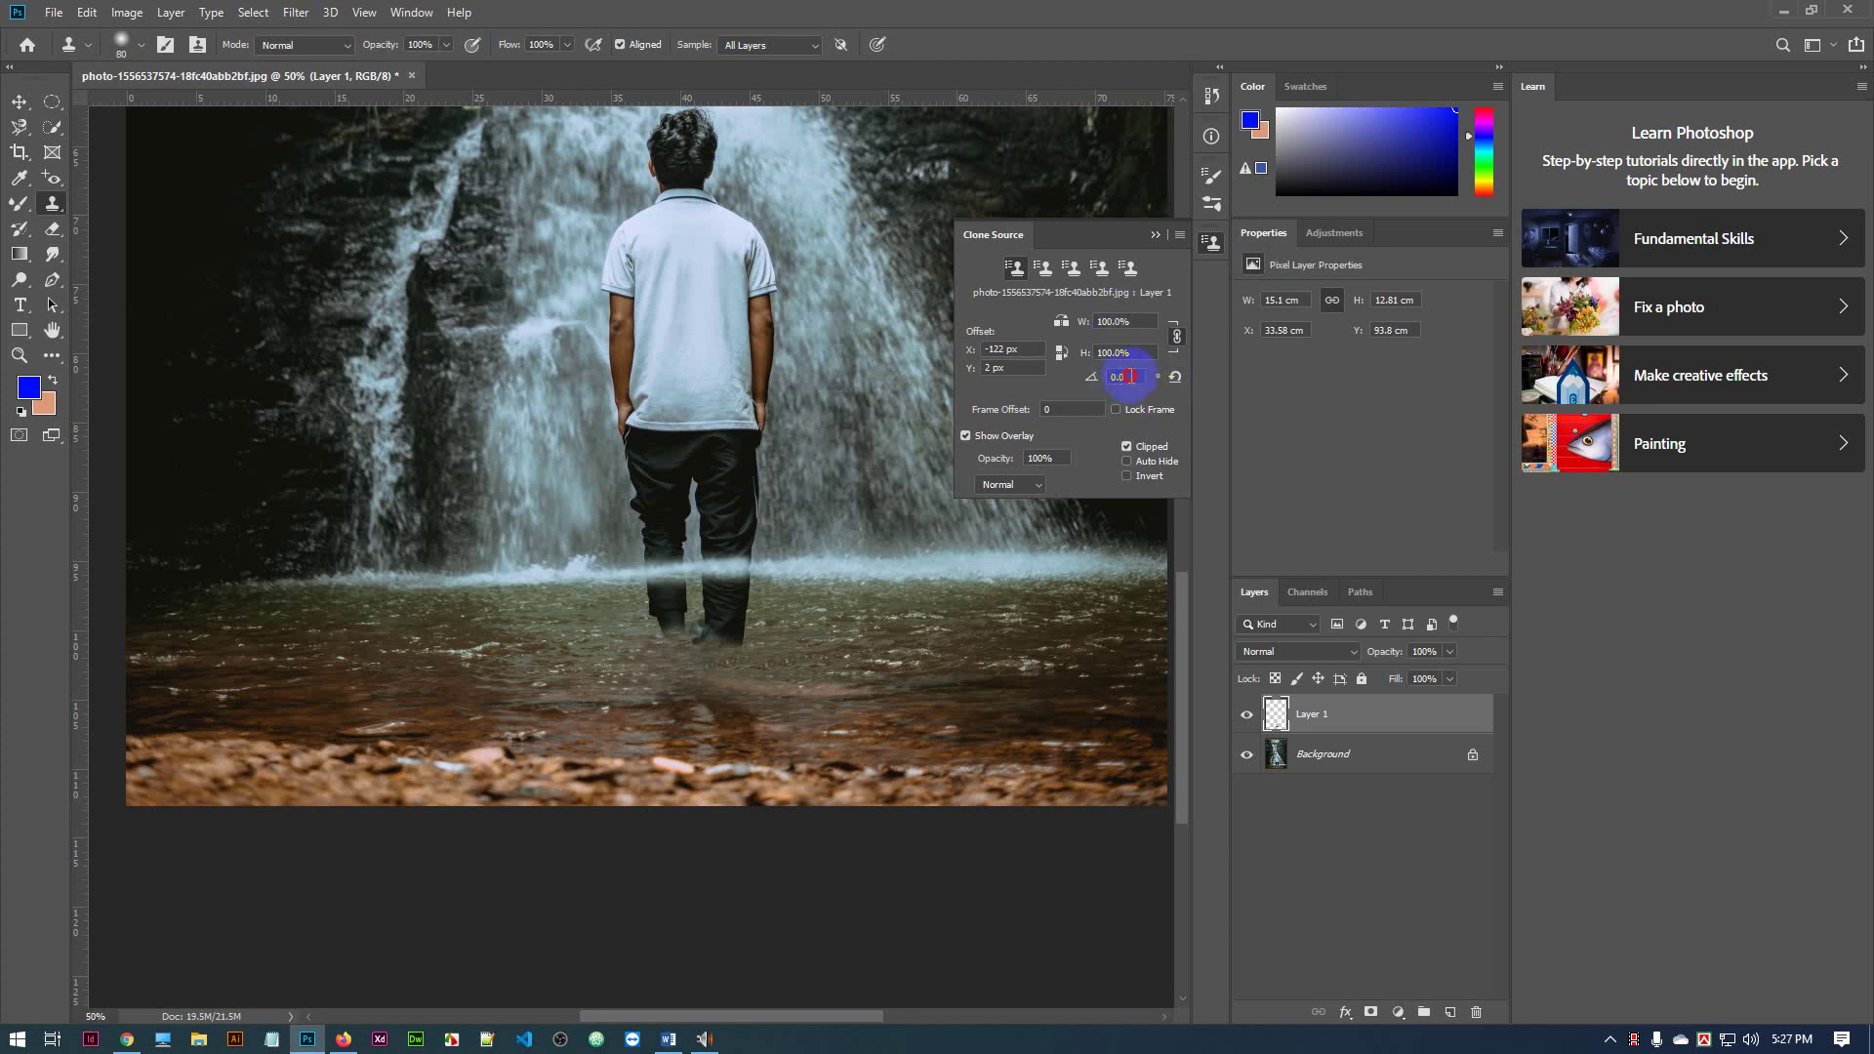
left_click(1130, 377)
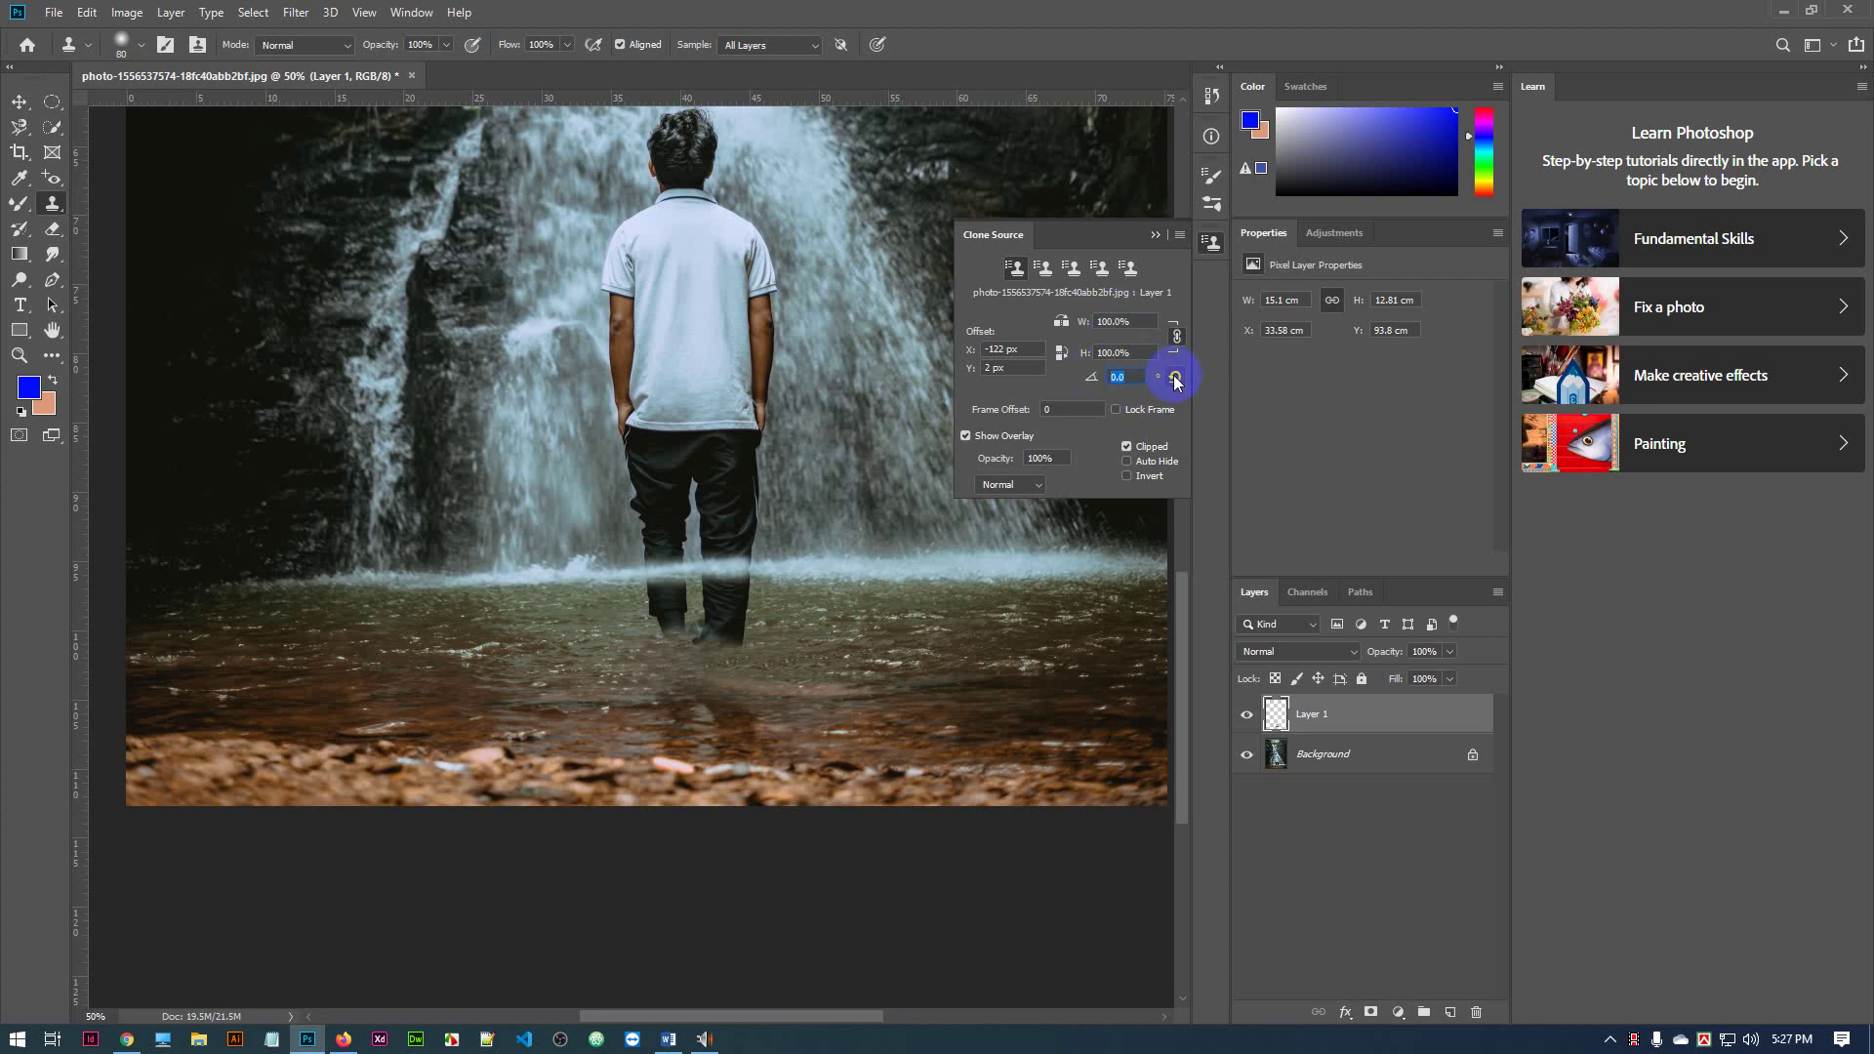
left_click(1155, 234)
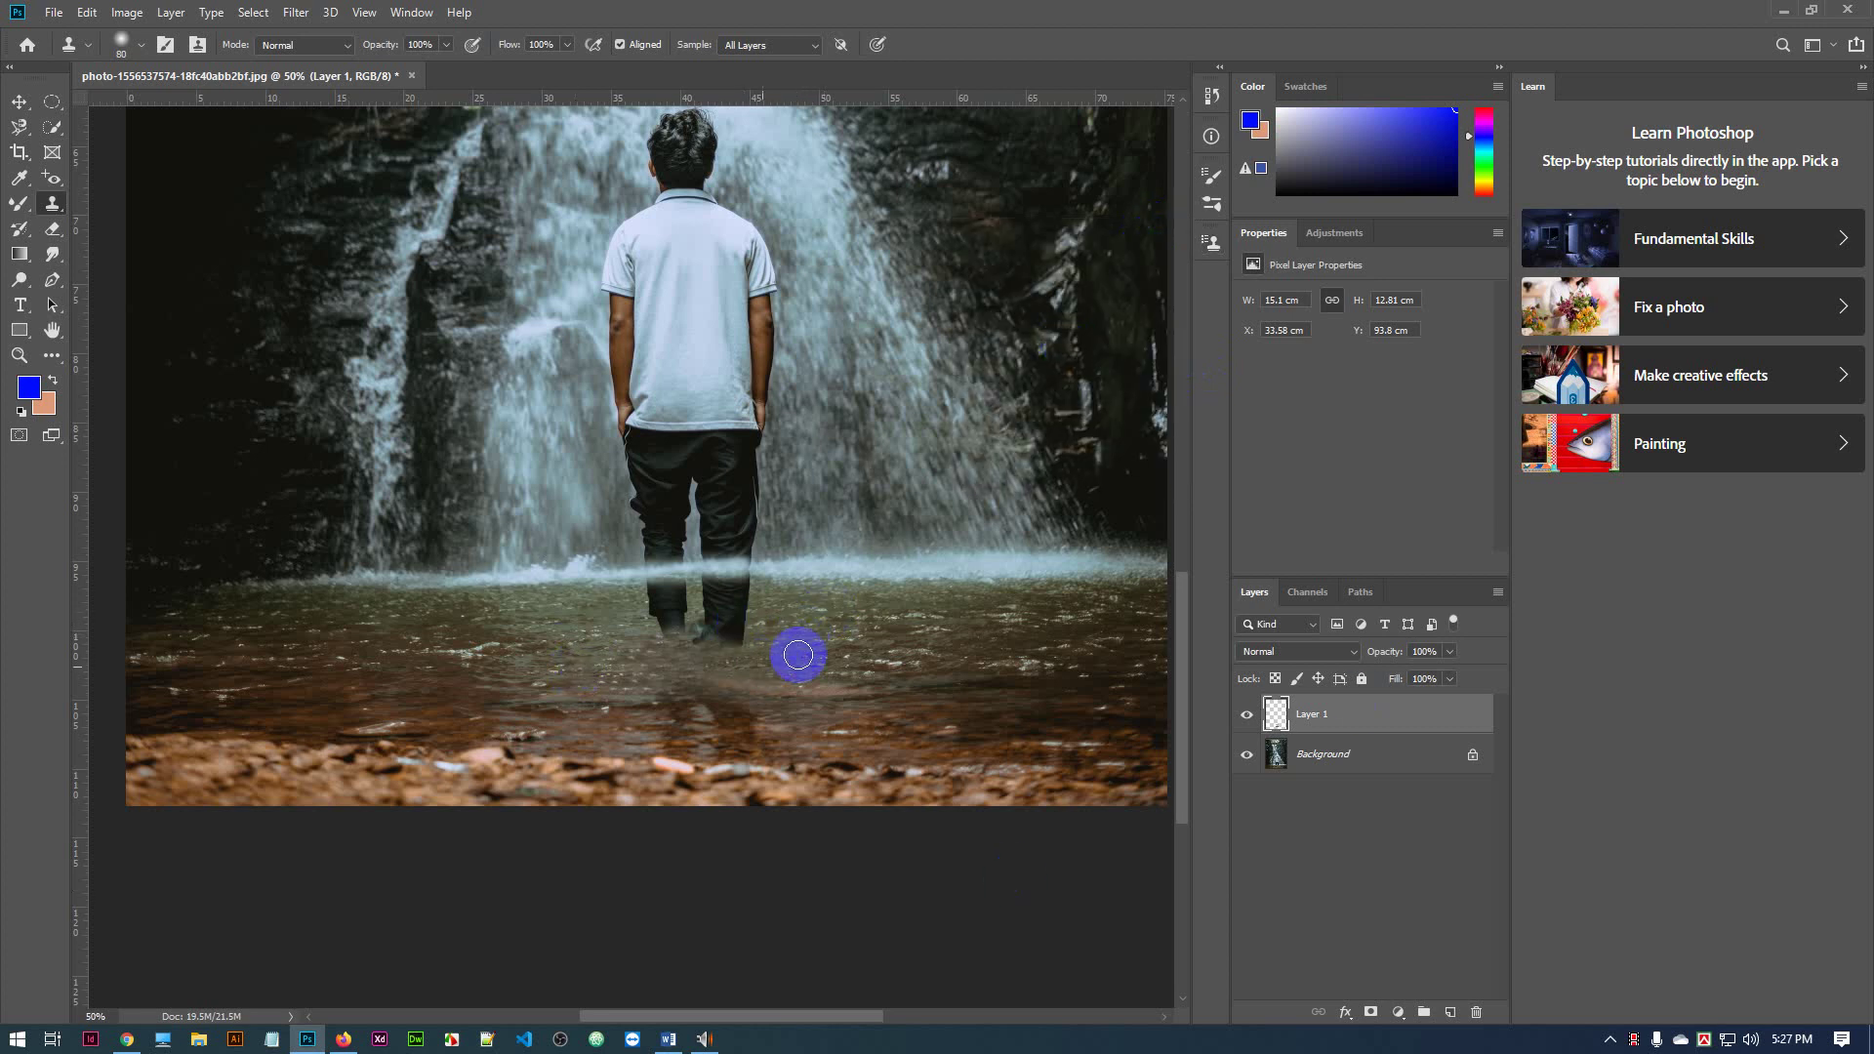
Clone river water over the remaining parts of the man's lower legs below the foam line
mouse_move(787, 606)
left_mouse_down()
mouse_move(718, 602)
mouse_move(798, 601)
mouse_move(594, 599)
mouse_move(680, 590)
mouse_move(611, 602)
mouse_move(642, 591)
mouse_move(664, 603)
mouse_move(624, 603)
mouse_move(673, 618)
mouse_move(610, 594)
mouse_move(676, 612)
mouse_move(623, 611)
mouse_move(667, 600)
mouse_move(624, 621)
mouse_move(653, 629)
mouse_move(669, 628)
mouse_move(631, 622)
mouse_move(689, 601)
mouse_move(778, 655)
mouse_move(716, 638)
mouse_move(803, 626)
mouse_move(714, 629)
mouse_move(782, 619)
mouse_move(716, 606)
mouse_move(674, 619)
mouse_move(768, 648)
mouse_move(792, 610)
mouse_move(619, 649)
mouse_move(712, 652)
left_mouse_up()
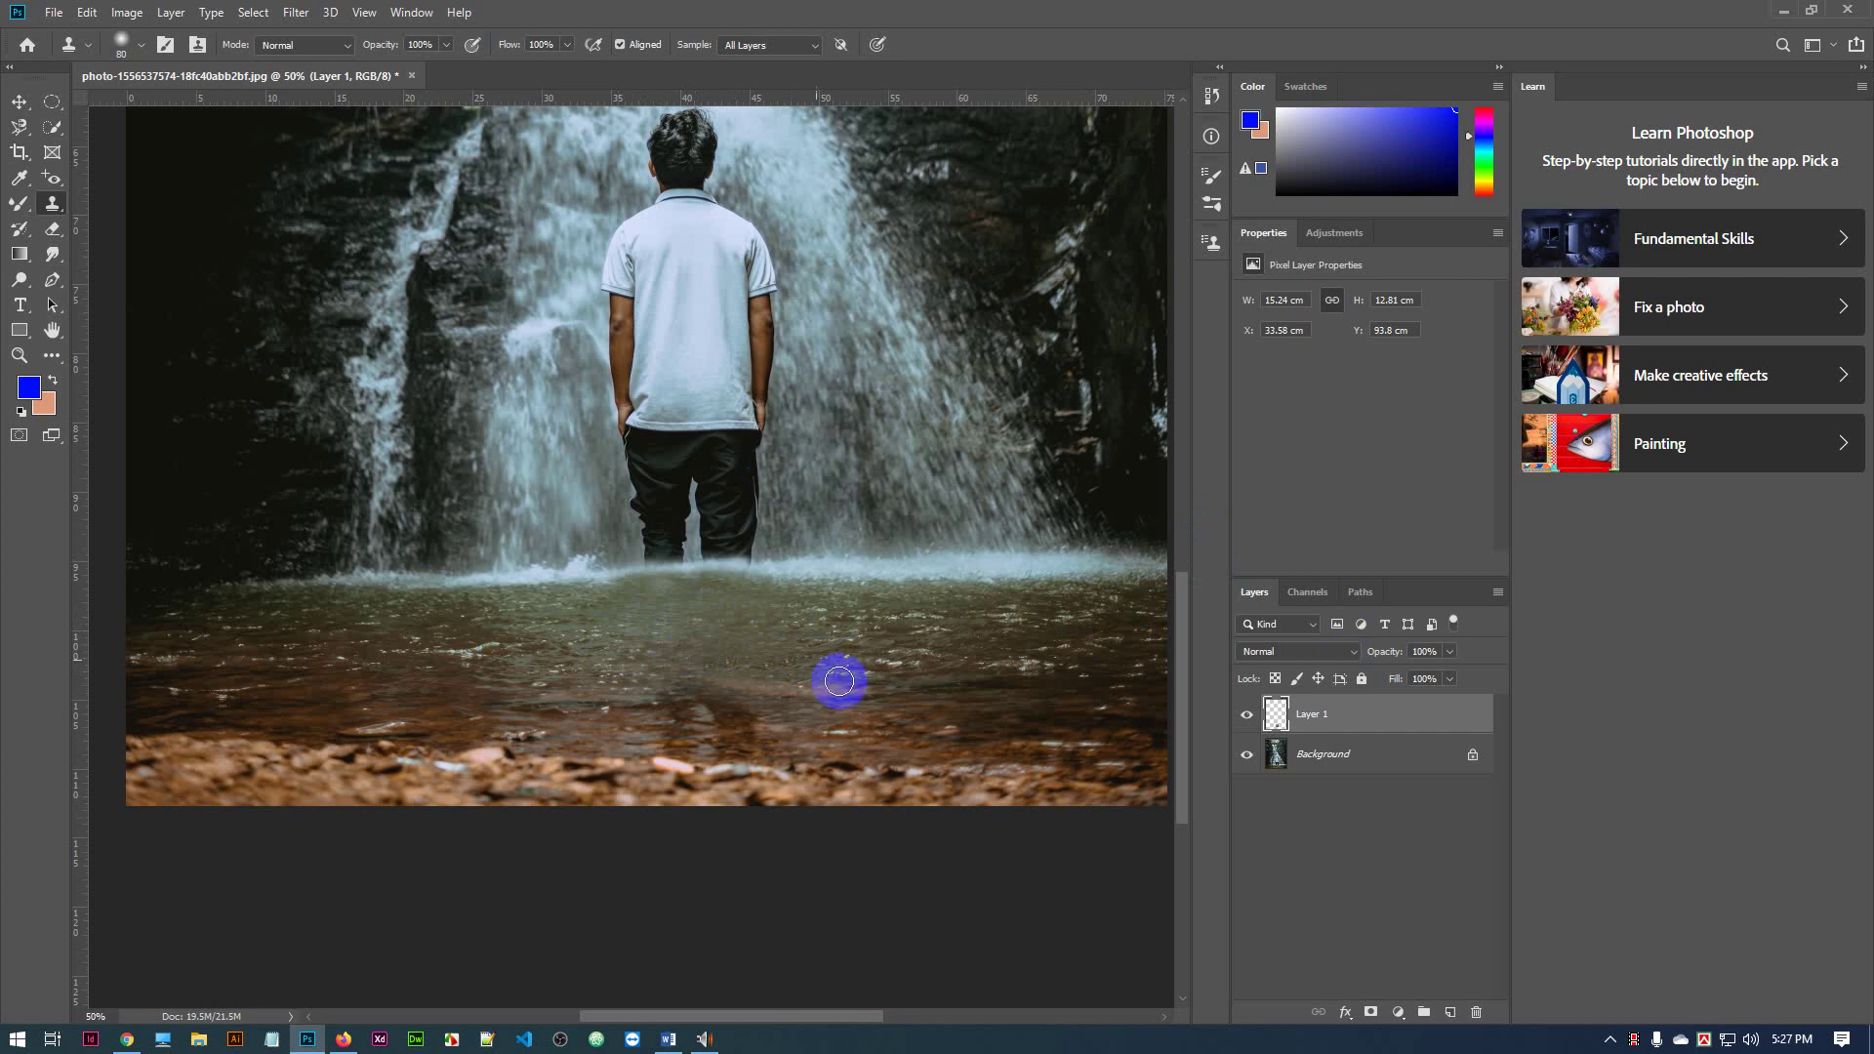
key("ctrl+minus")
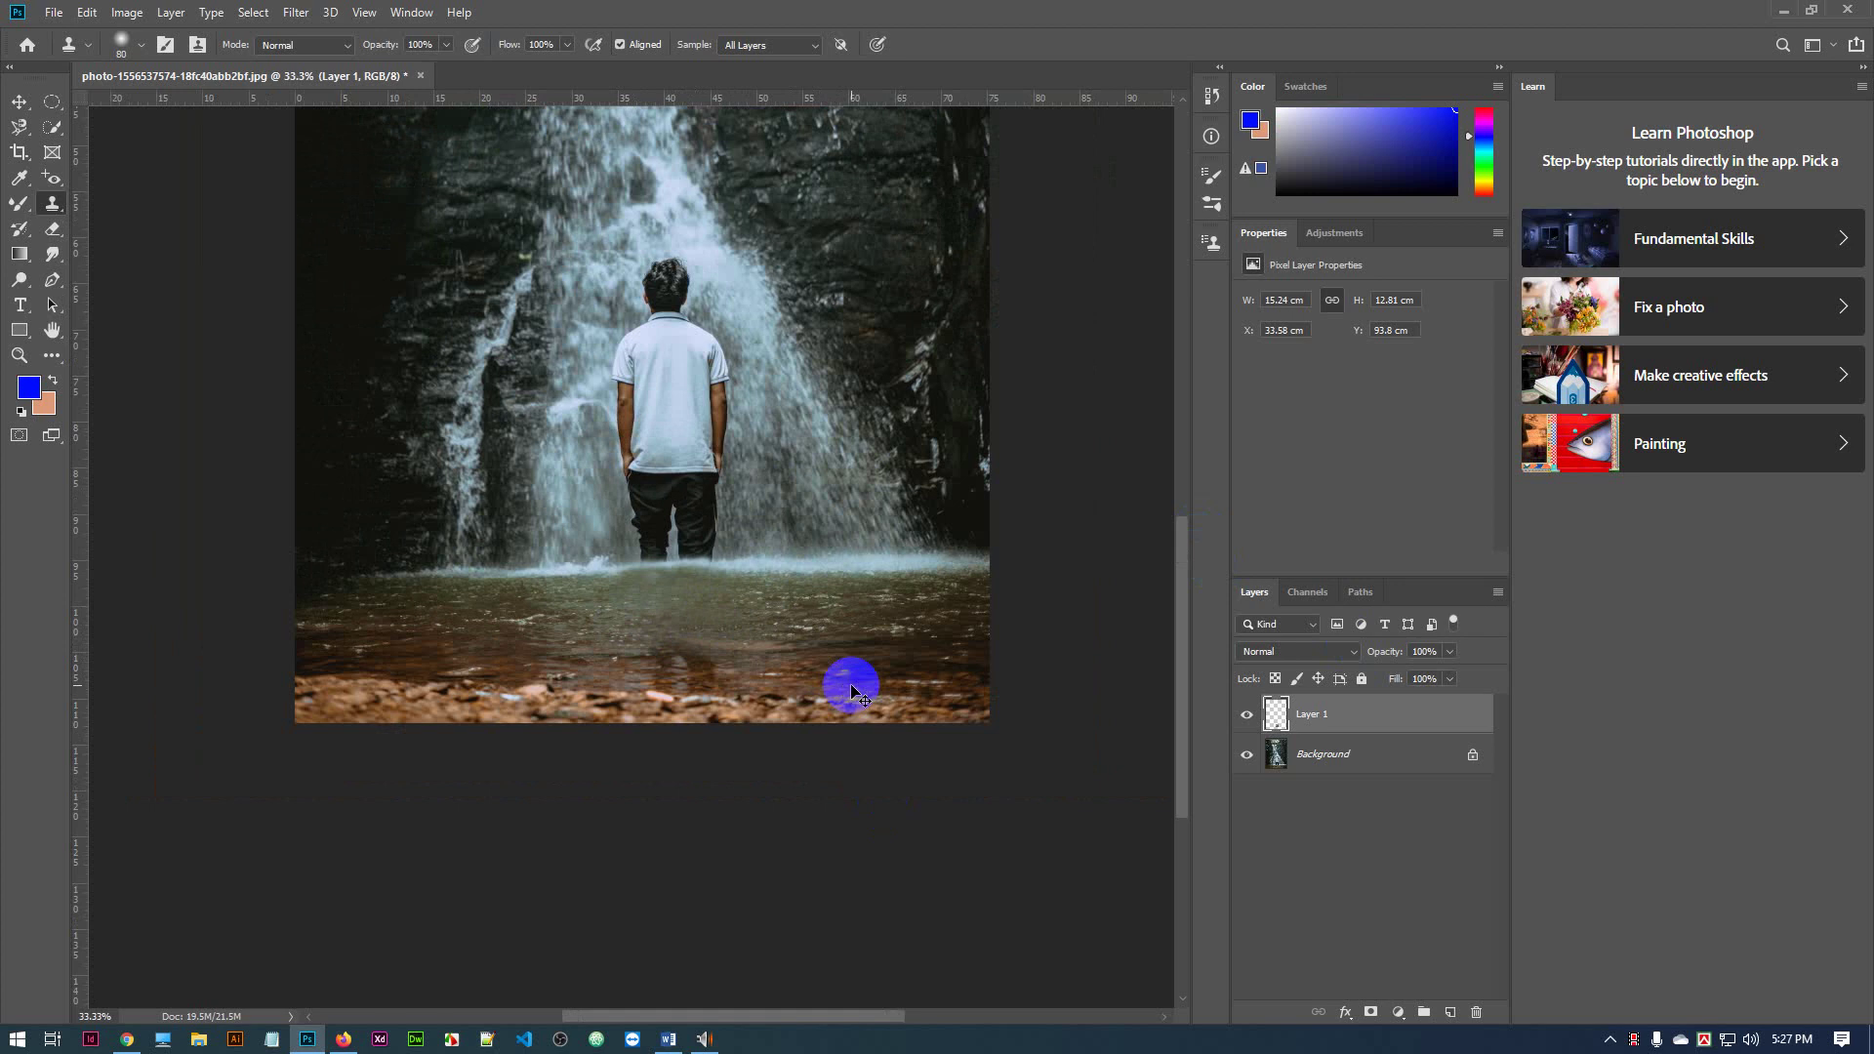
key("ctrl+plus")
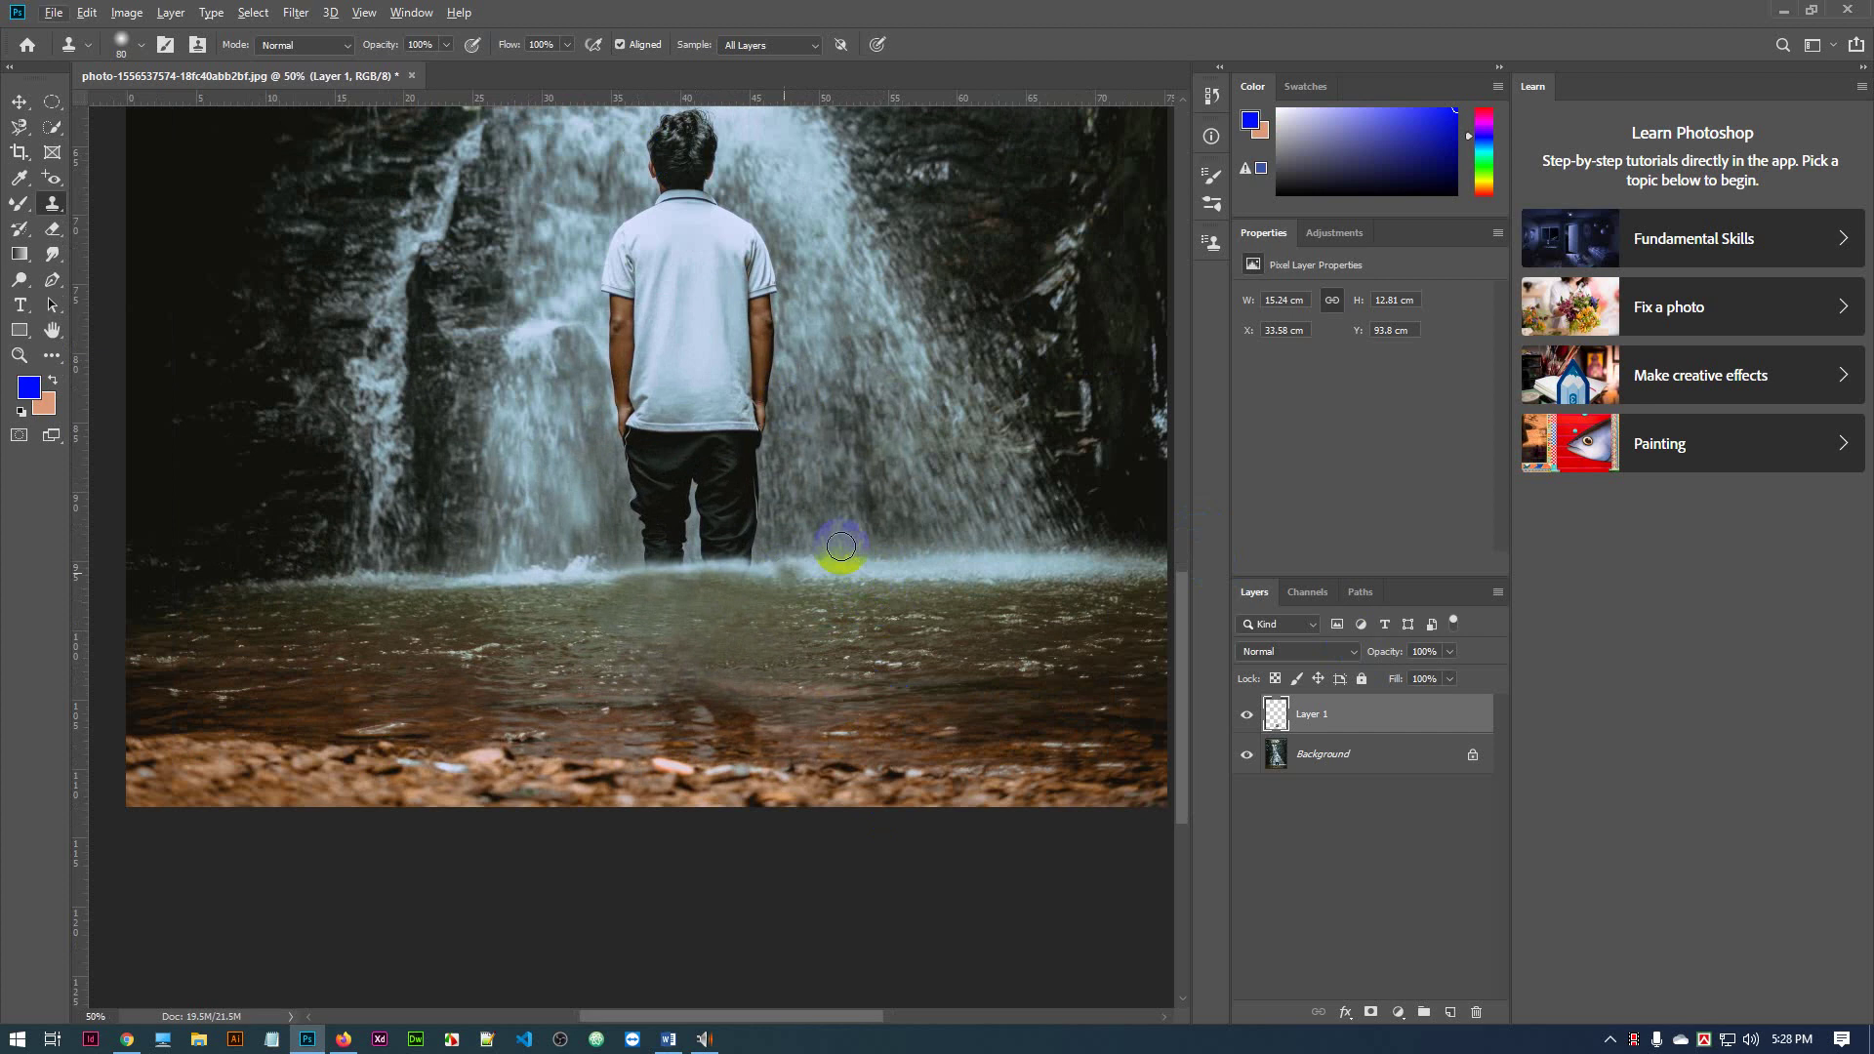
Resample the white foam on both sides of the man and clone it along the waterline below his trousers
left_click(819, 566, "alt")
mouse_move(770, 573)
left_mouse_down()
mouse_move(720, 573)
mouse_move(817, 565)
mouse_move(752, 574)
left_mouse_up()
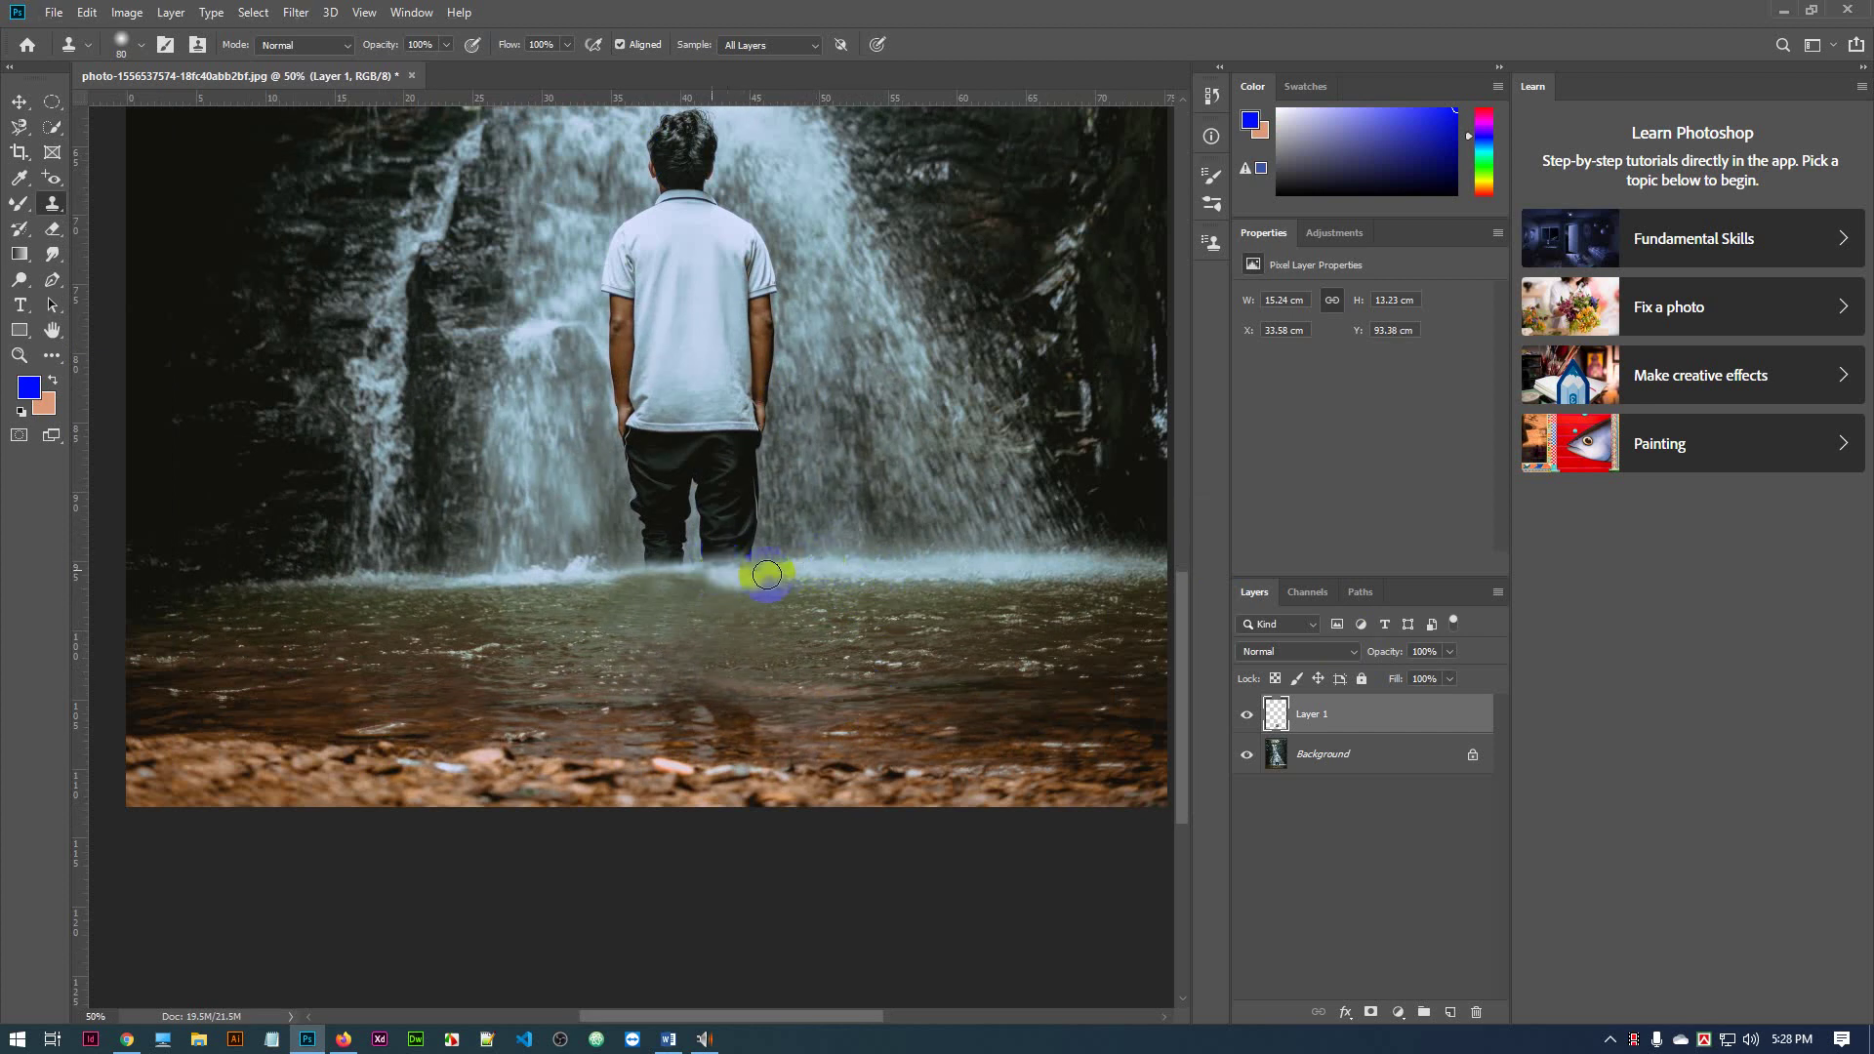
left_click(566, 574)
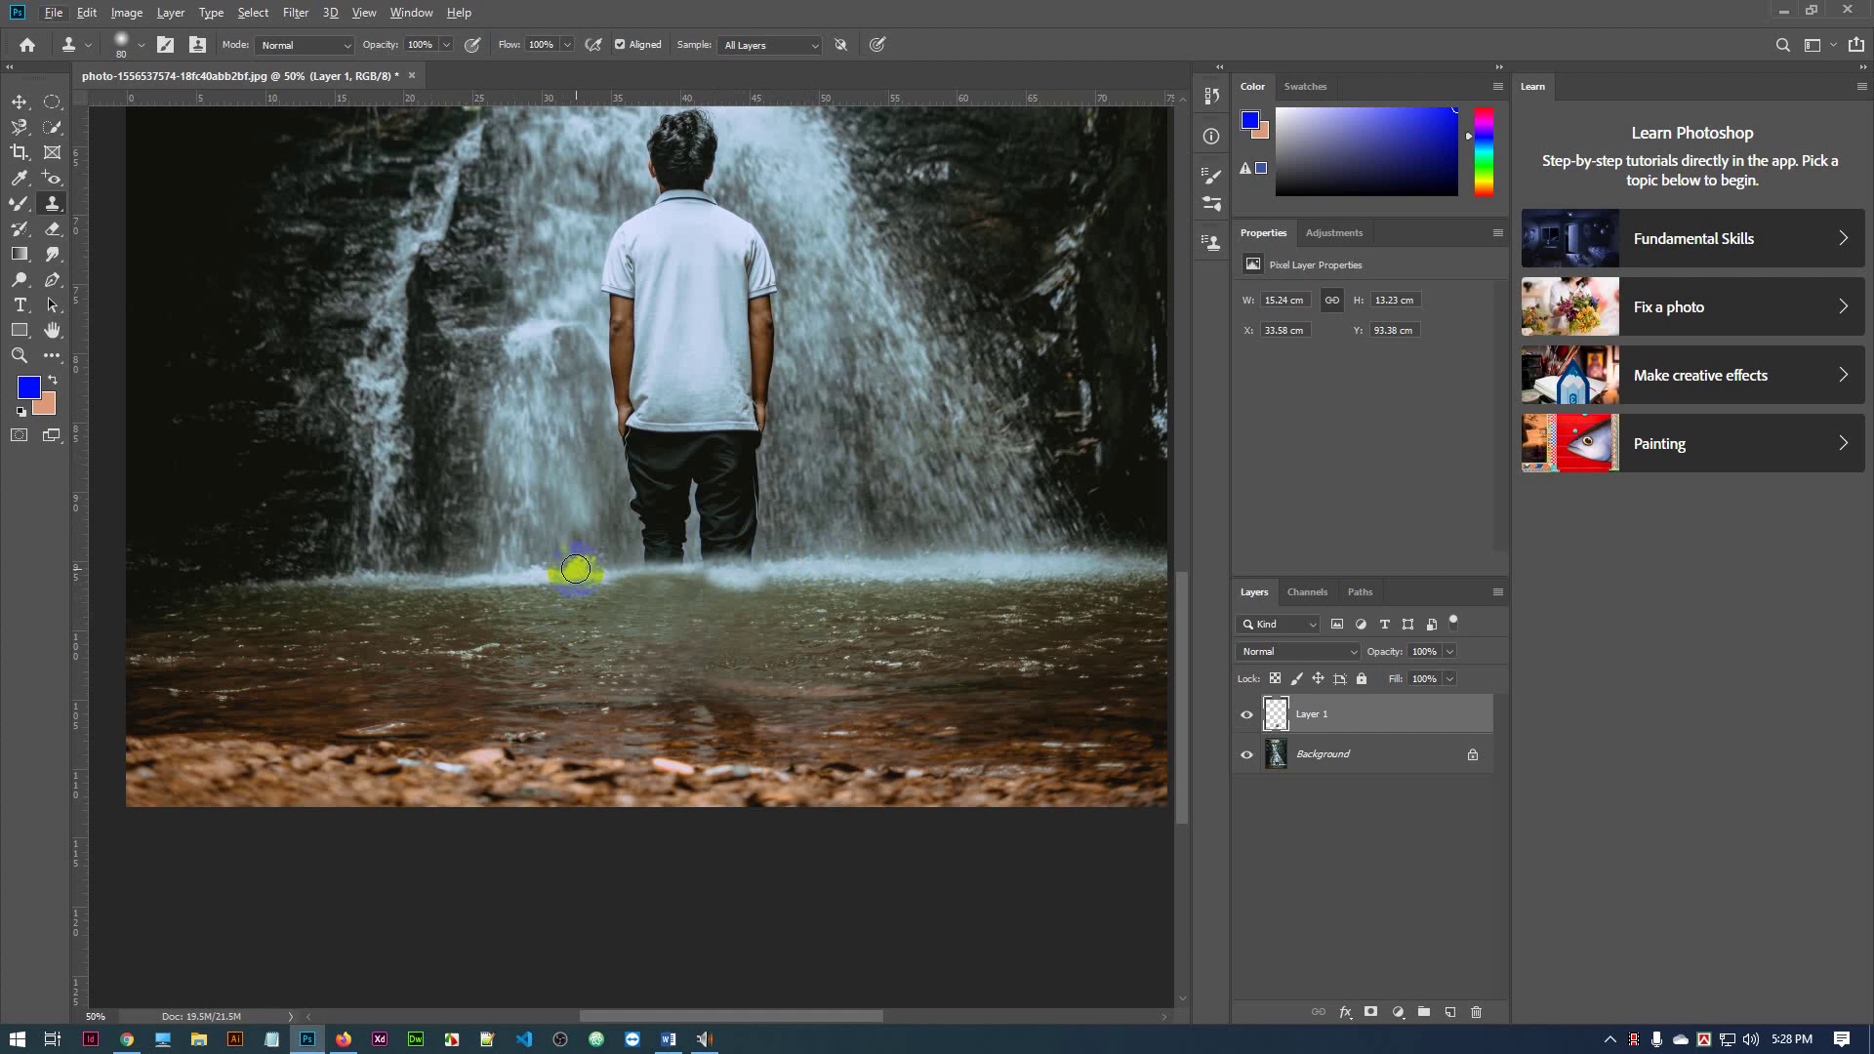
left_click_drag(576, 569, 619, 579)
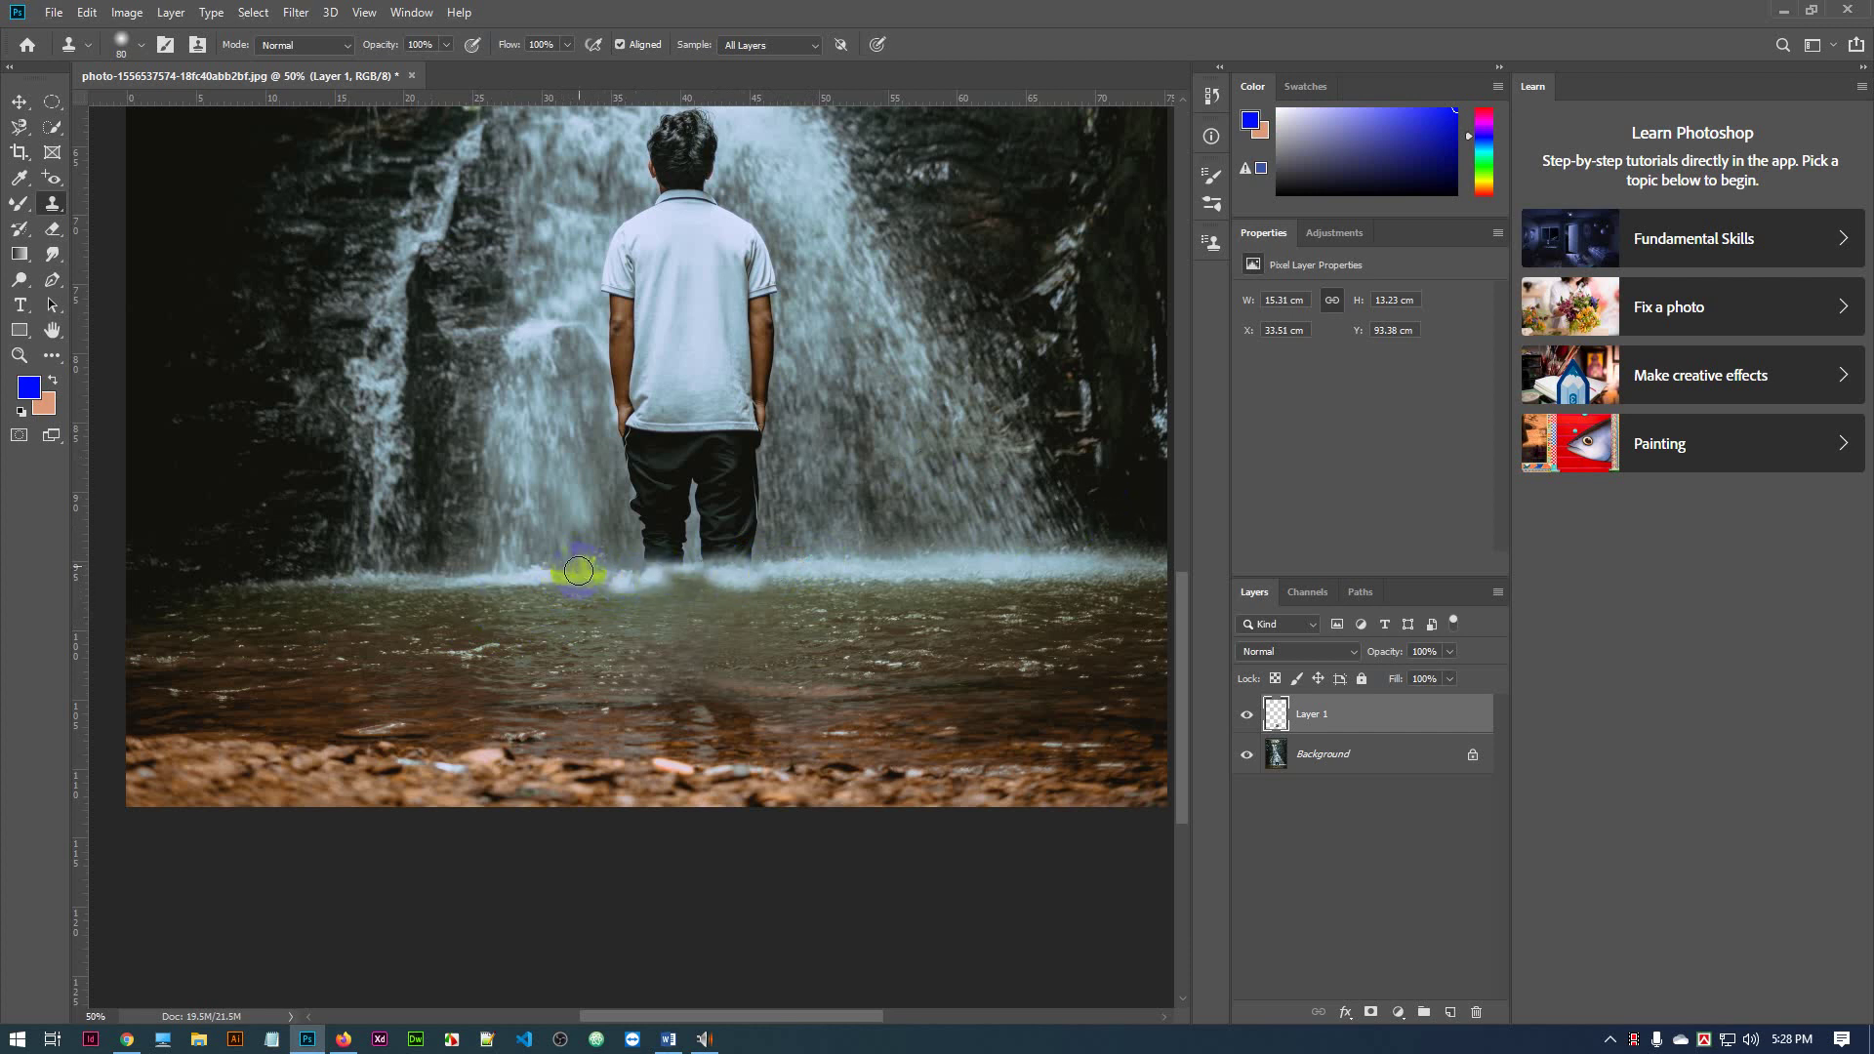
left_click(667, 573)
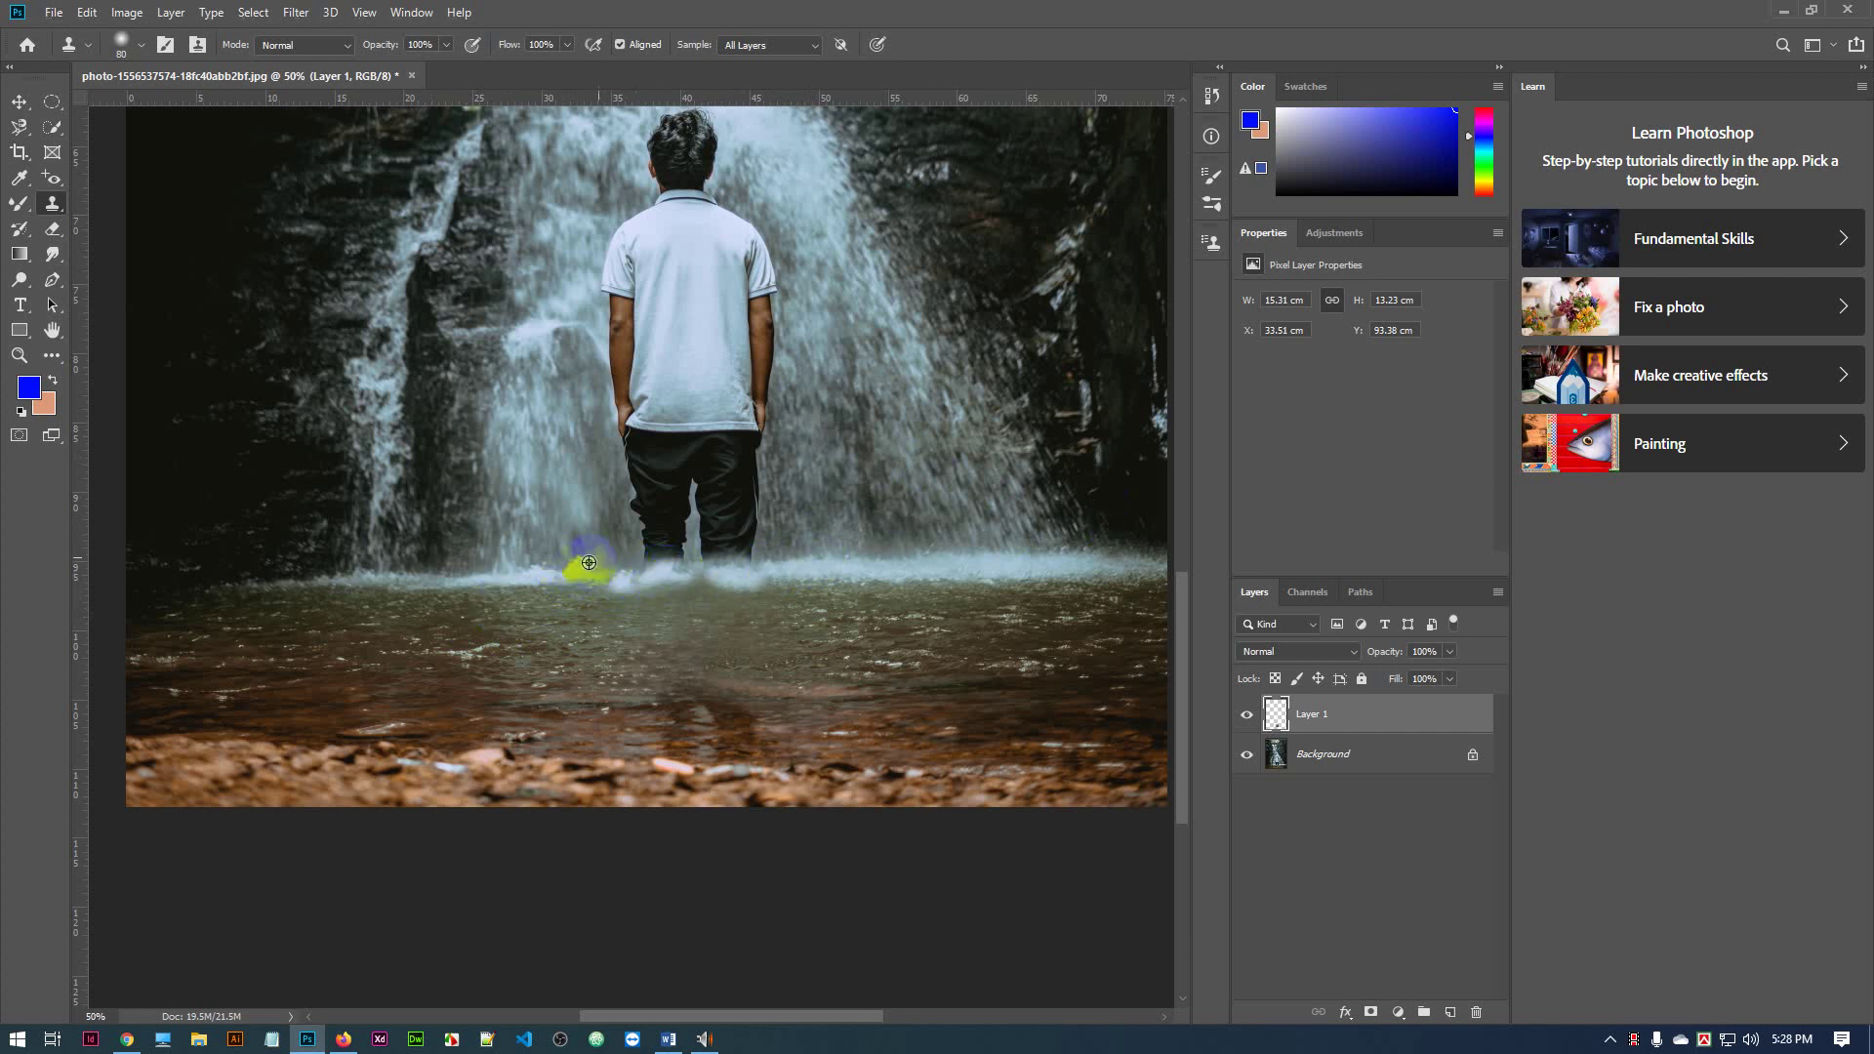
left_click(697, 572)
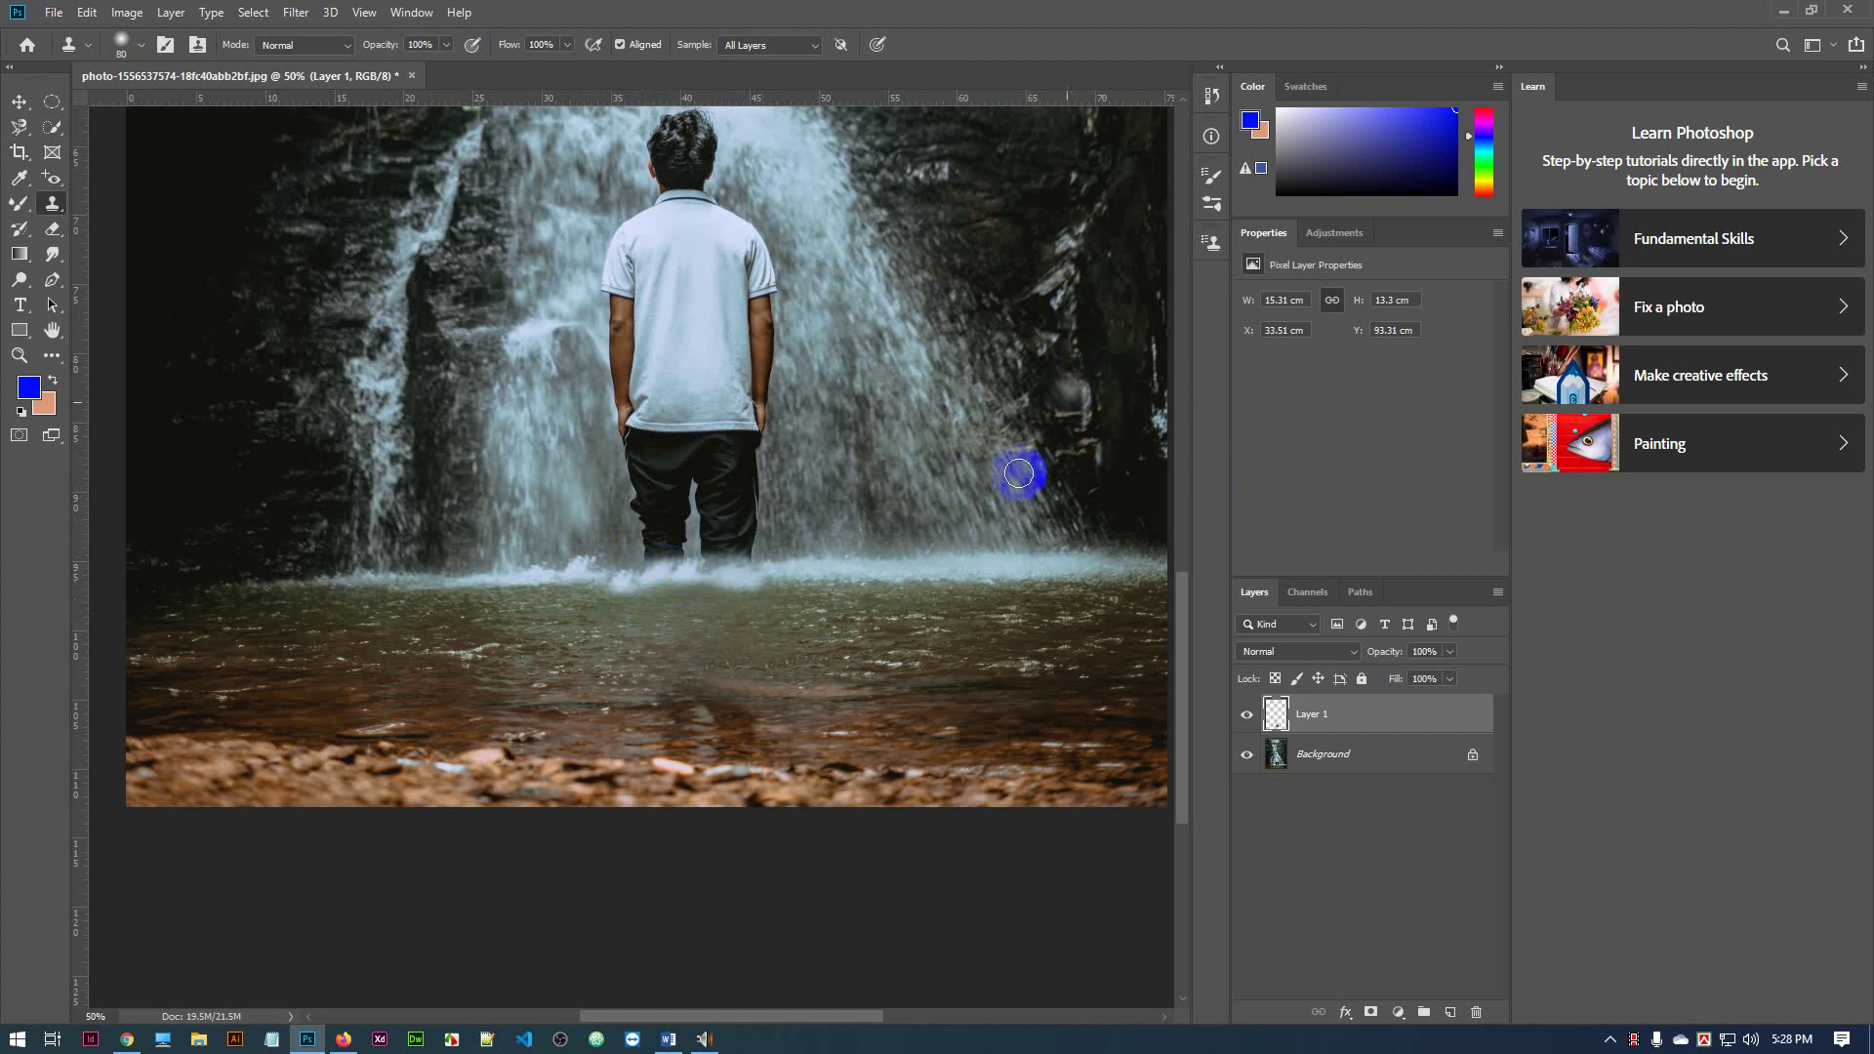
Clone river water over the man's remaining dark reflection near the rocky bank and view the whole photo
left_click(676, 748)
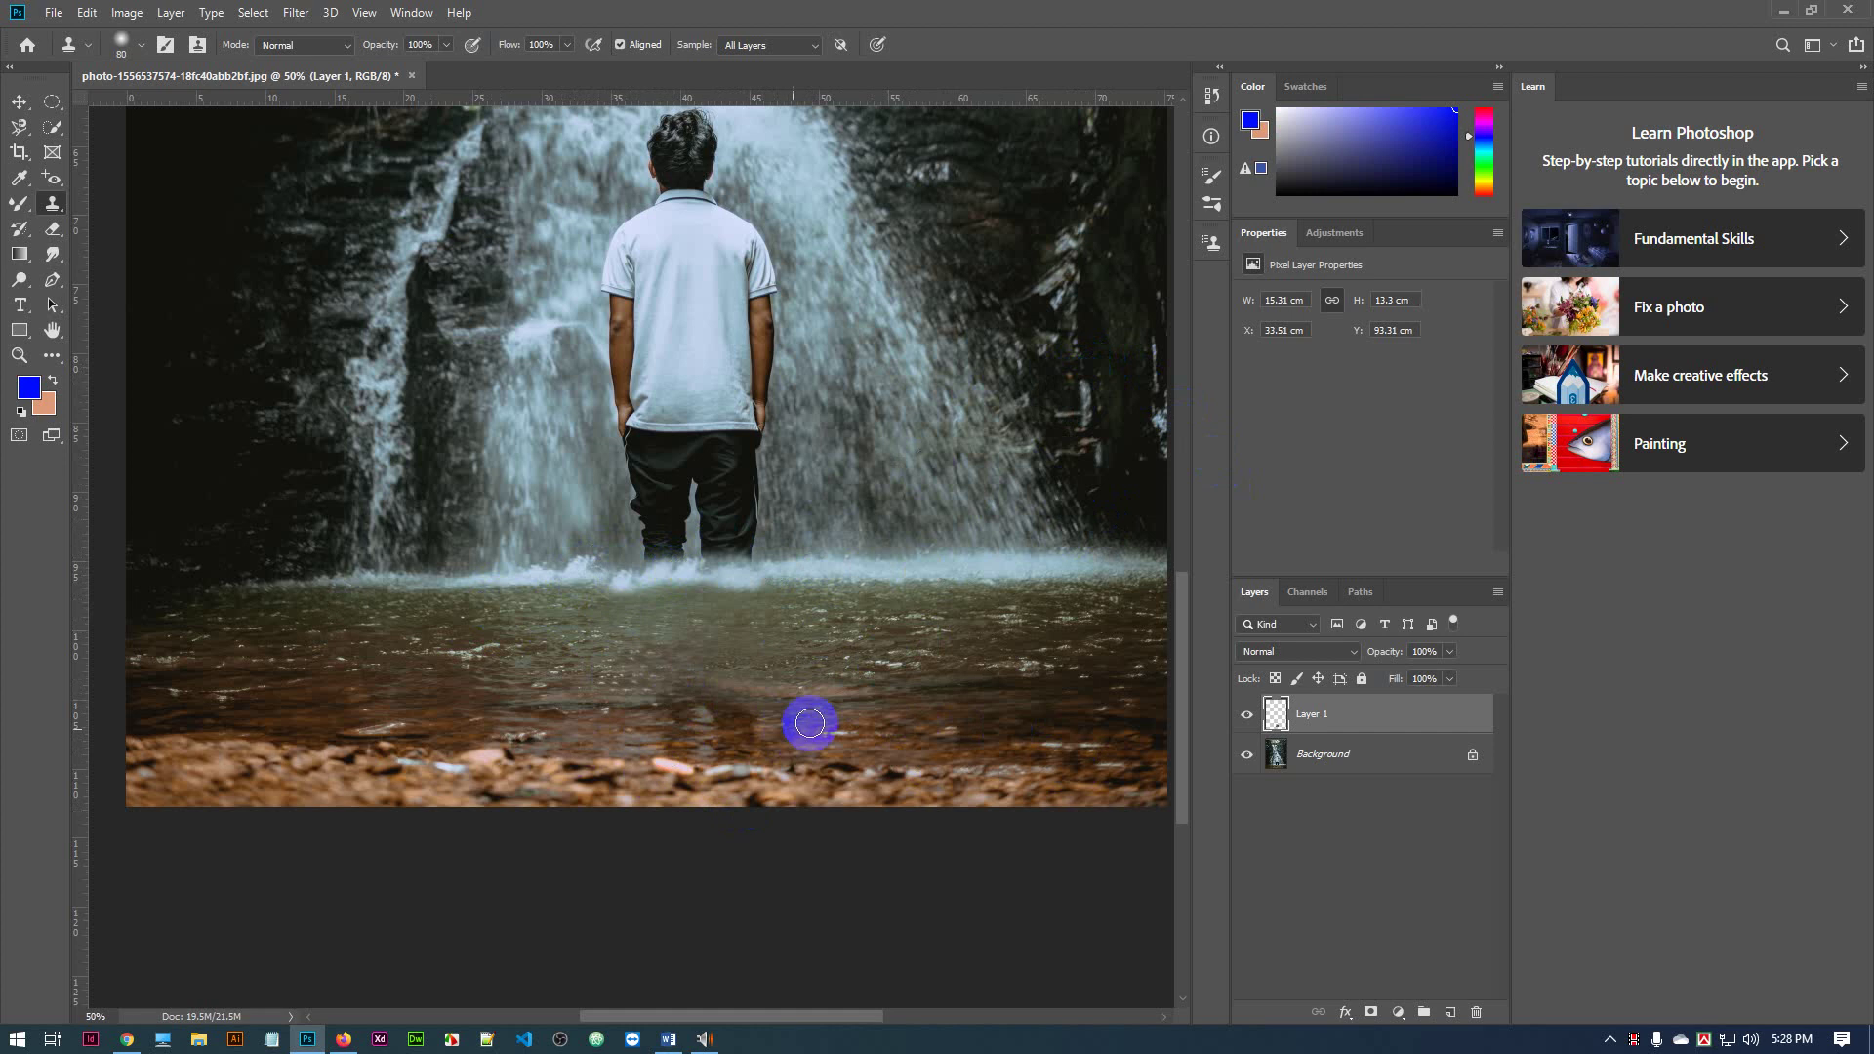
left_click(635, 730)
mouse_move(686, 722)
left_mouse_down()
mouse_move(642, 725)
mouse_move(686, 706)
mouse_move(742, 733)
mouse_move(791, 724)
mouse_move(720, 705)
mouse_move(793, 704)
mouse_move(704, 707)
mouse_move(819, 730)
mouse_move(721, 732)
mouse_move(785, 739)
mouse_move(728, 750)
mouse_move(788, 747)
mouse_move(803, 740)
mouse_move(649, 739)
mouse_move(700, 750)
mouse_move(657, 731)
mouse_move(692, 719)
mouse_move(648, 736)
mouse_move(642, 721)
mouse_move(662, 703)
mouse_move(669, 724)
mouse_move(684, 690)
mouse_move(1011, 742)
mouse_move(878, 725)
mouse_move(1042, 674)
left_mouse_up()
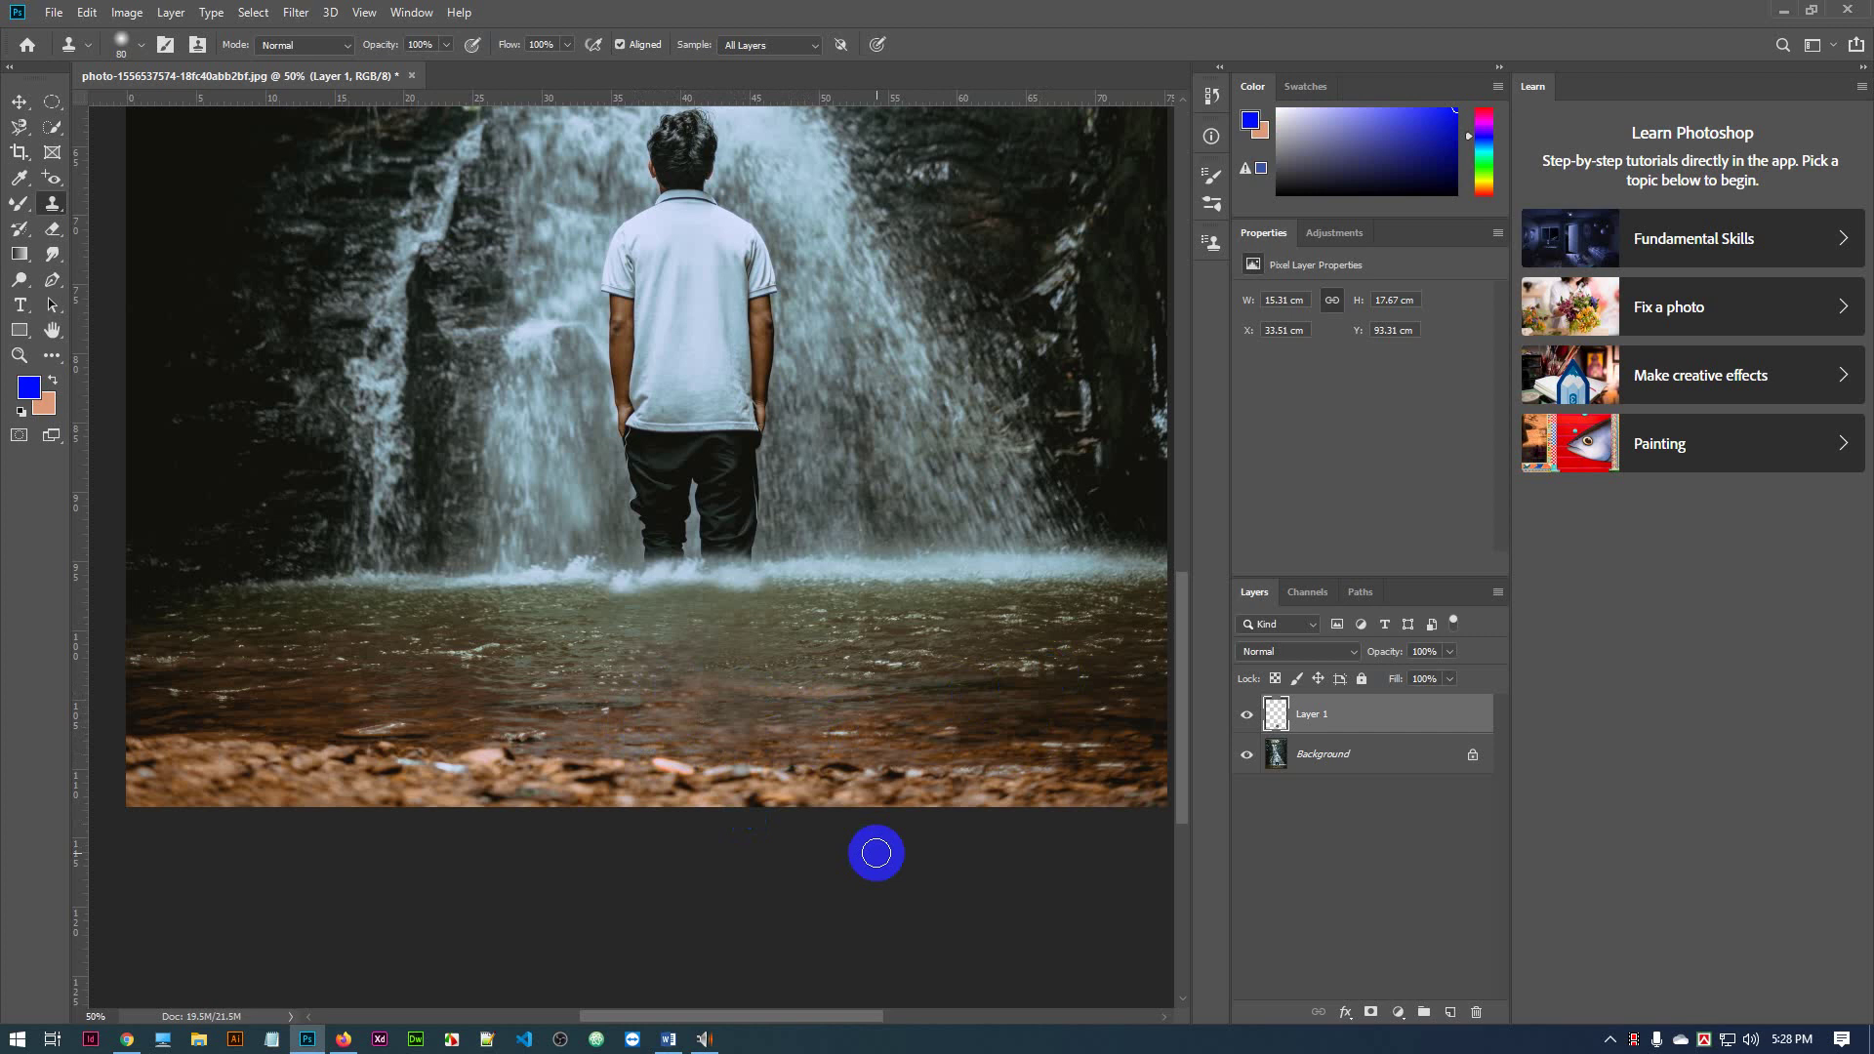
key("ctrl+minus")
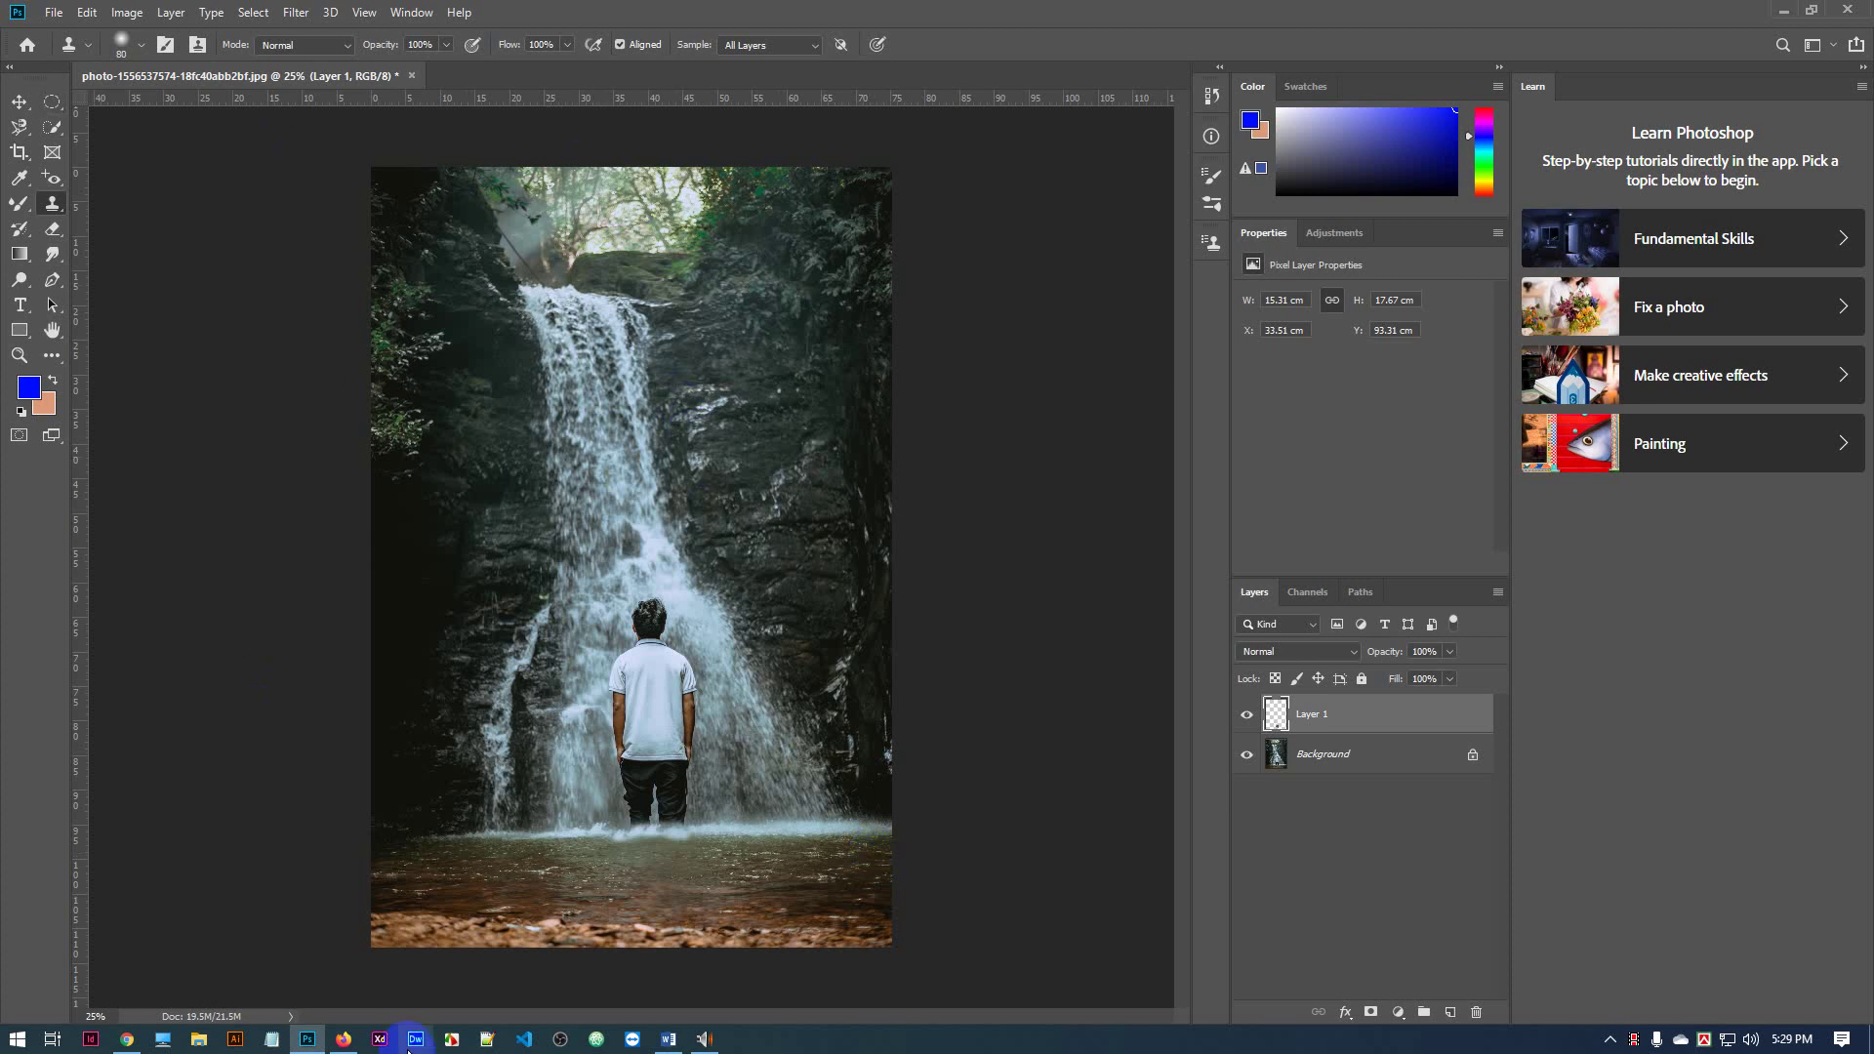
Check the retouching lesson outline in Word, return to Photoshop and activate the Pattern Stamp Tool
left_click(667, 1041)
left_click(667, 1040)
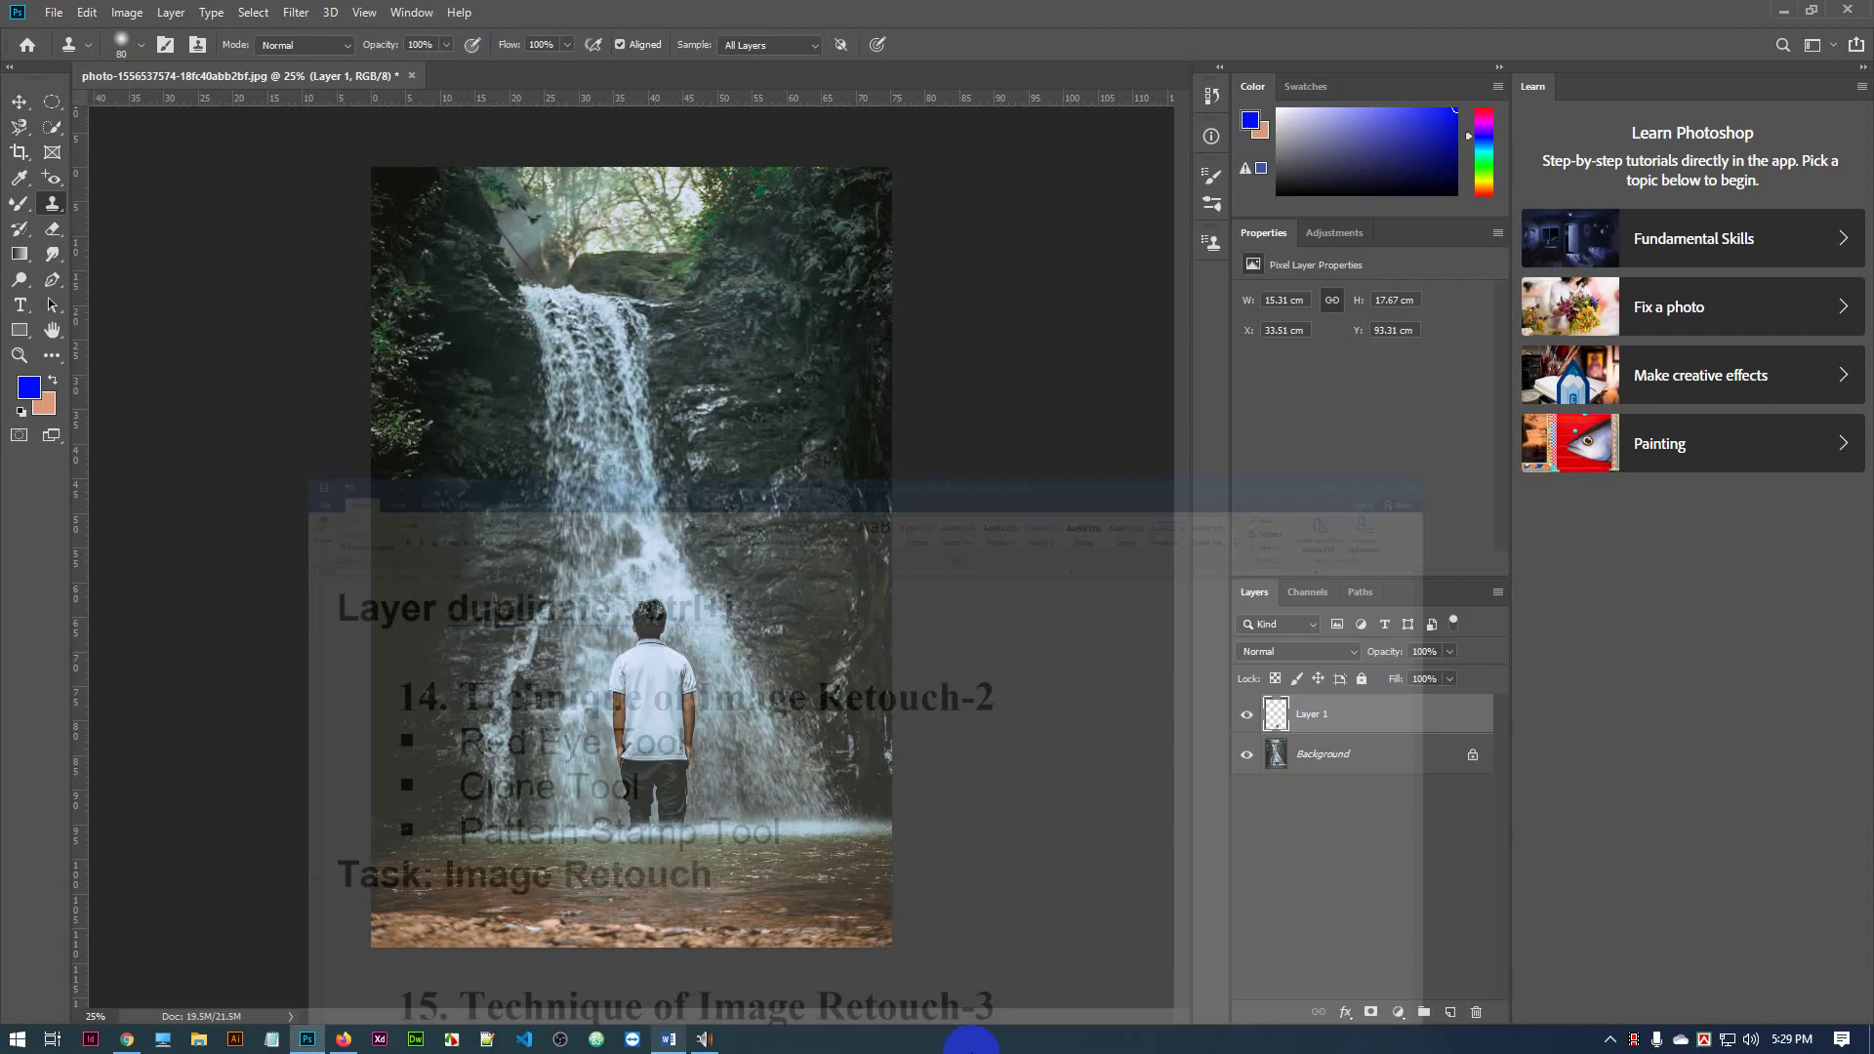
right_click(55, 209)
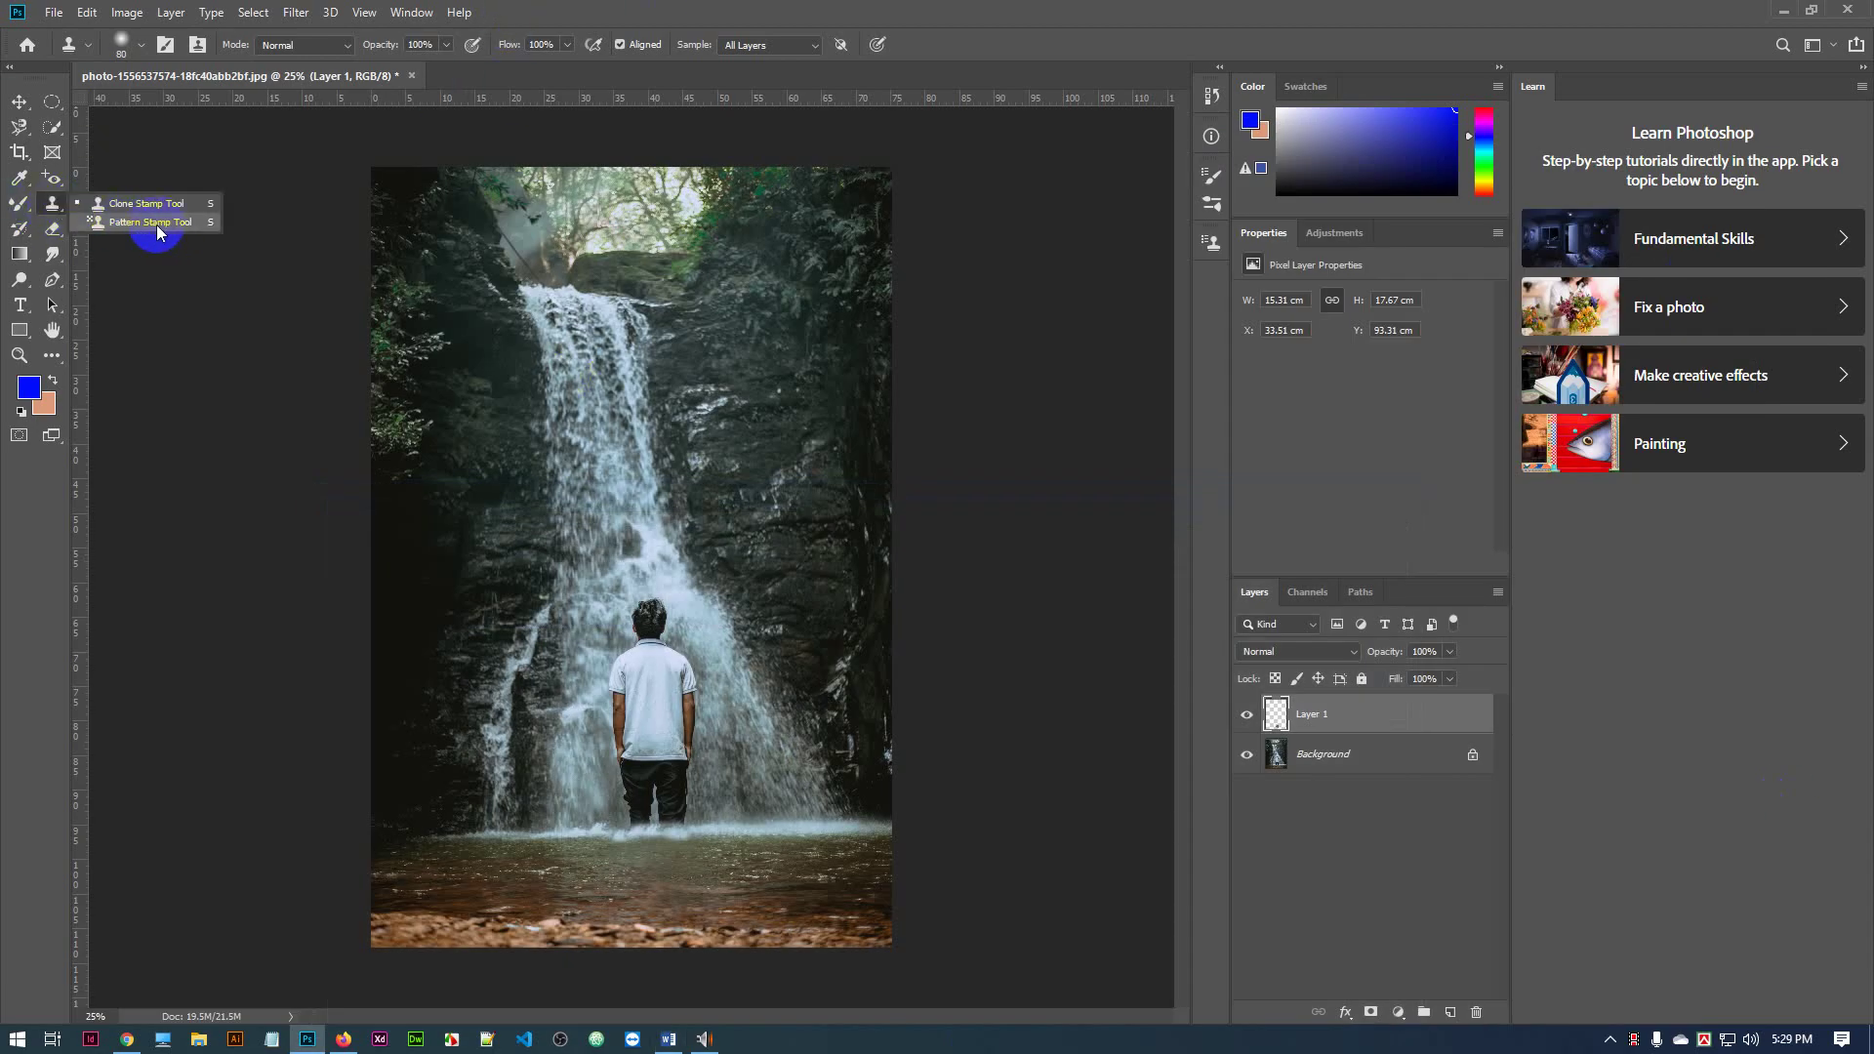
left_click(132, 225)
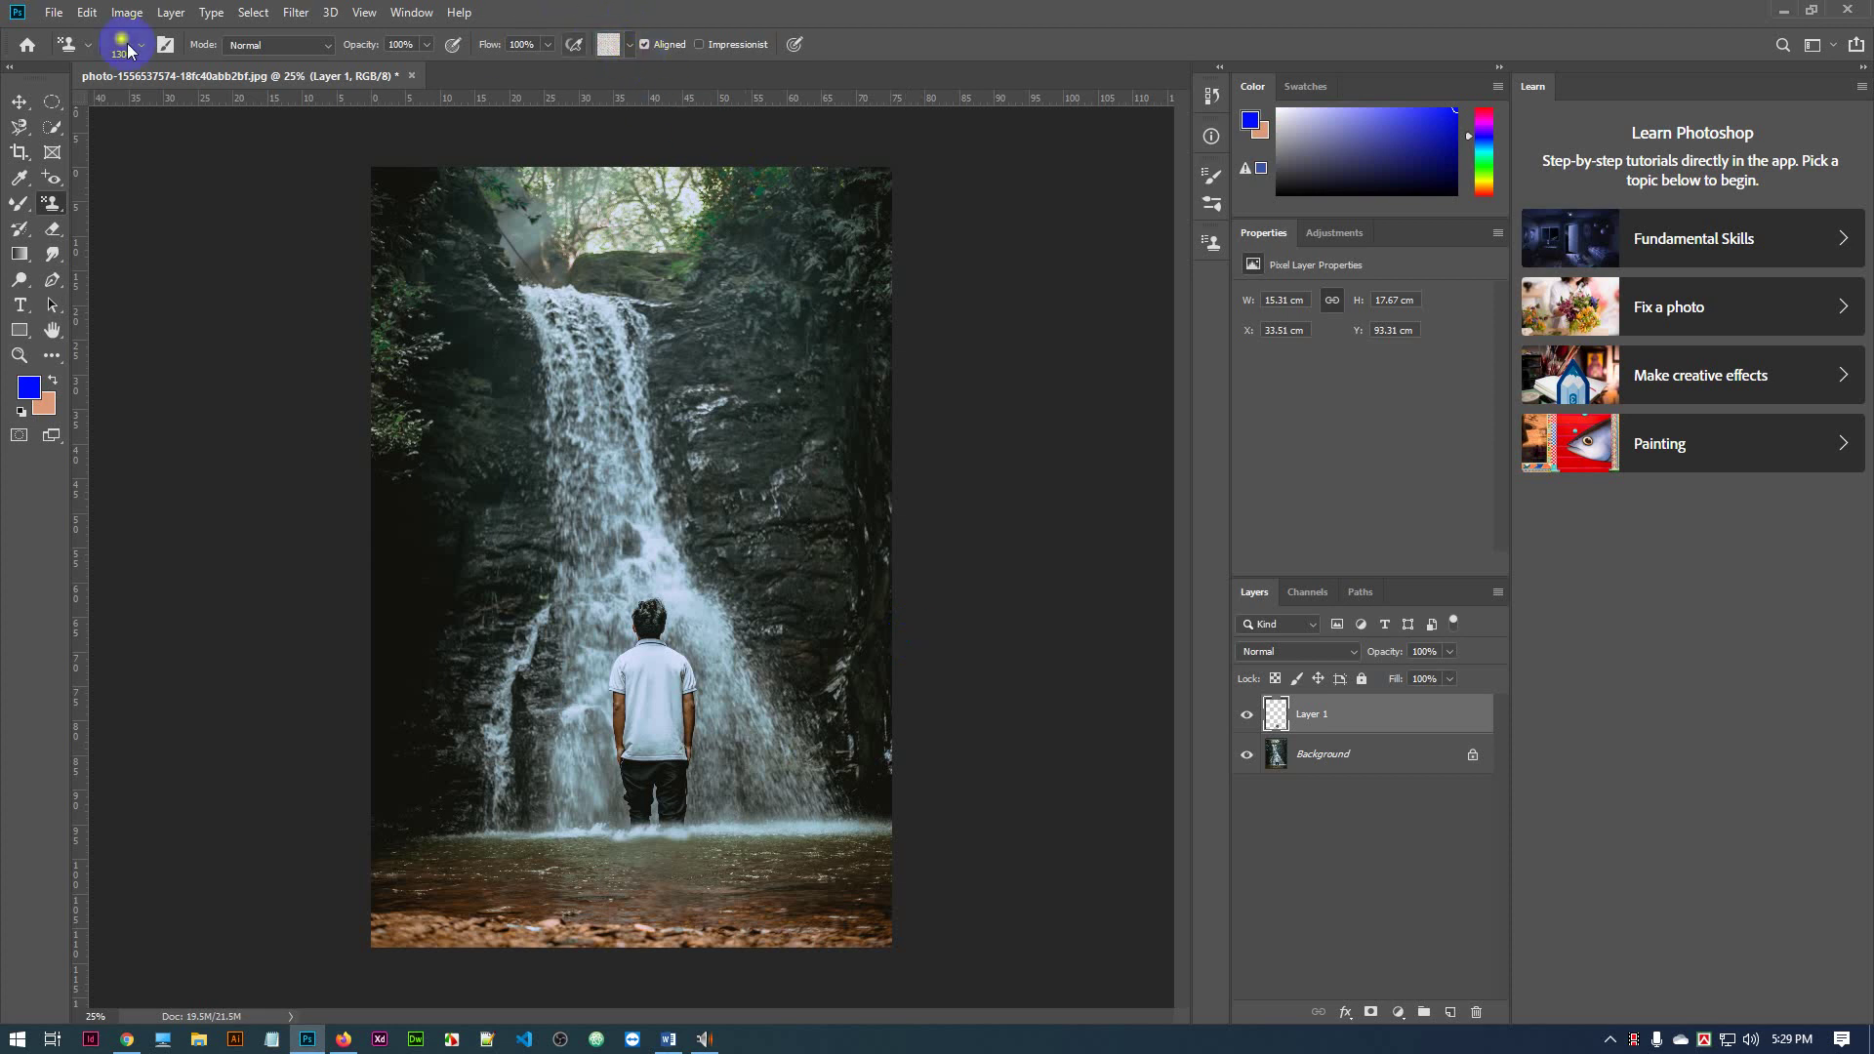
right_click(54, 206)
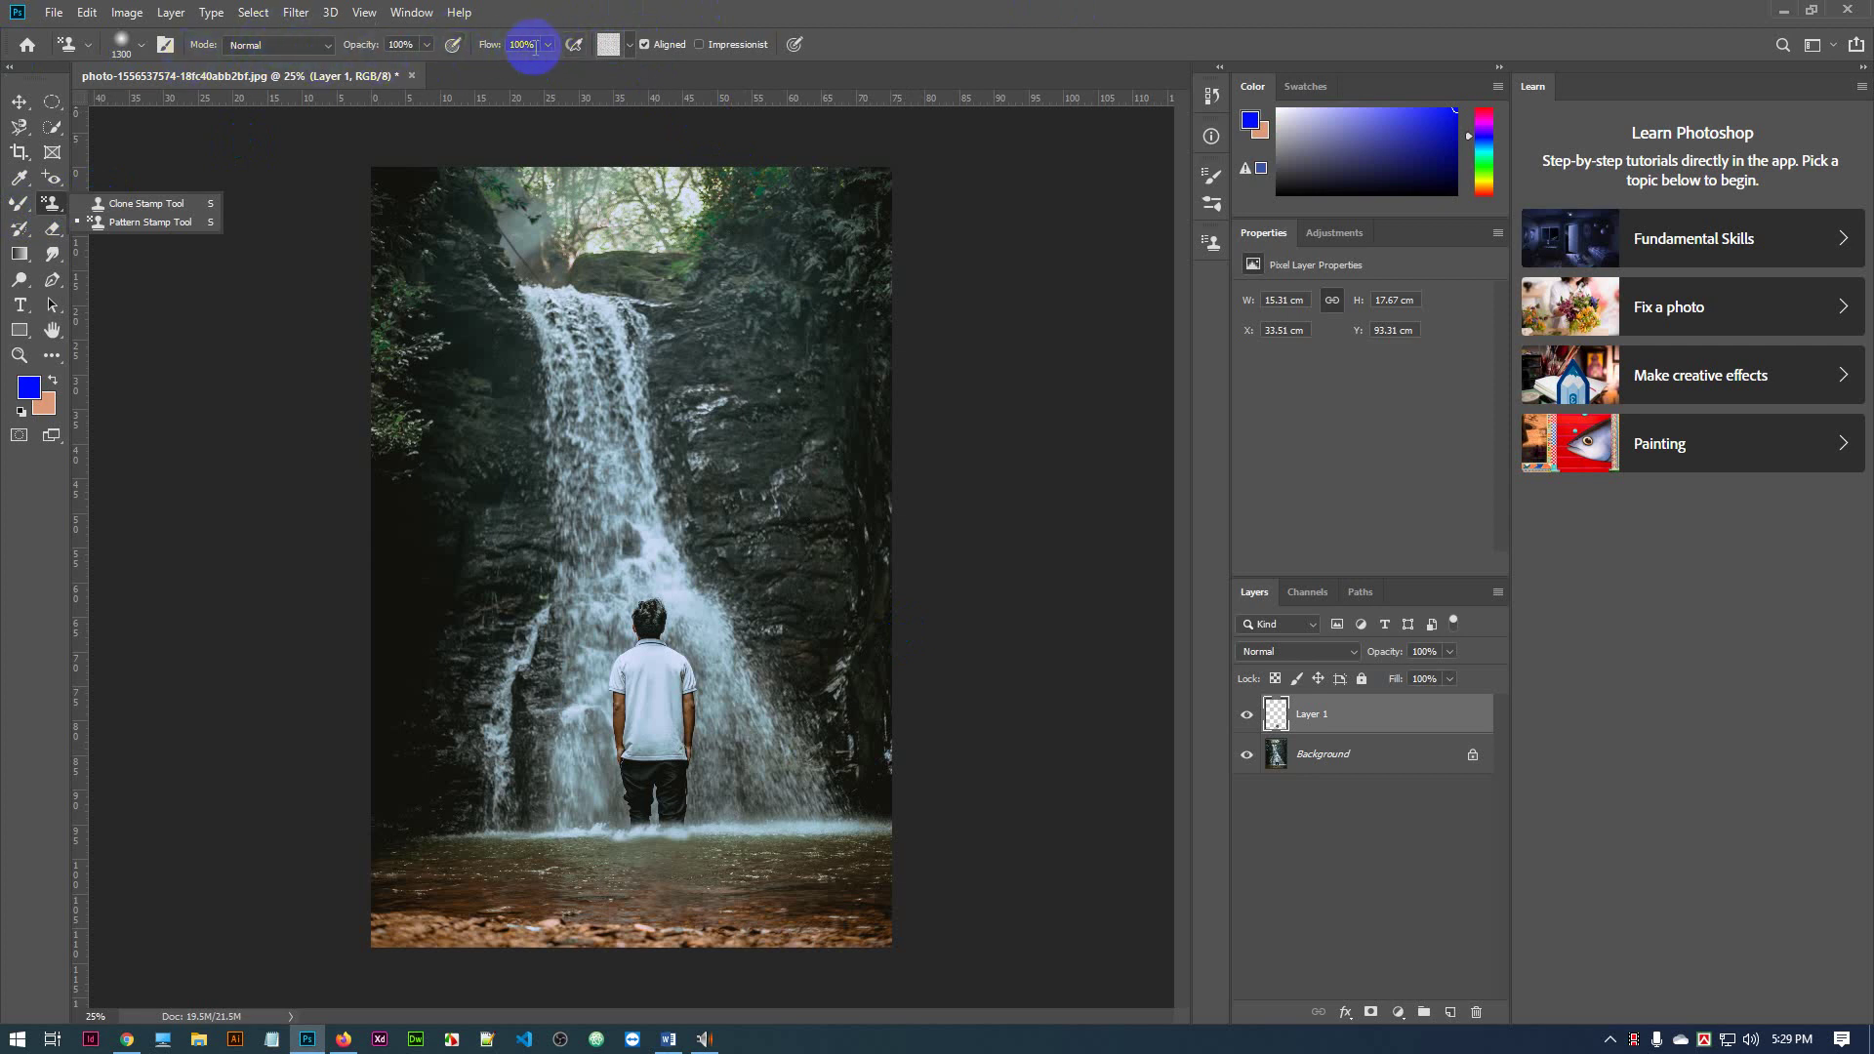
Paint a light grainy paper pattern over all of Layer 1 with the Pattern Stamp and preview different layer opacities
left_click(629, 45)
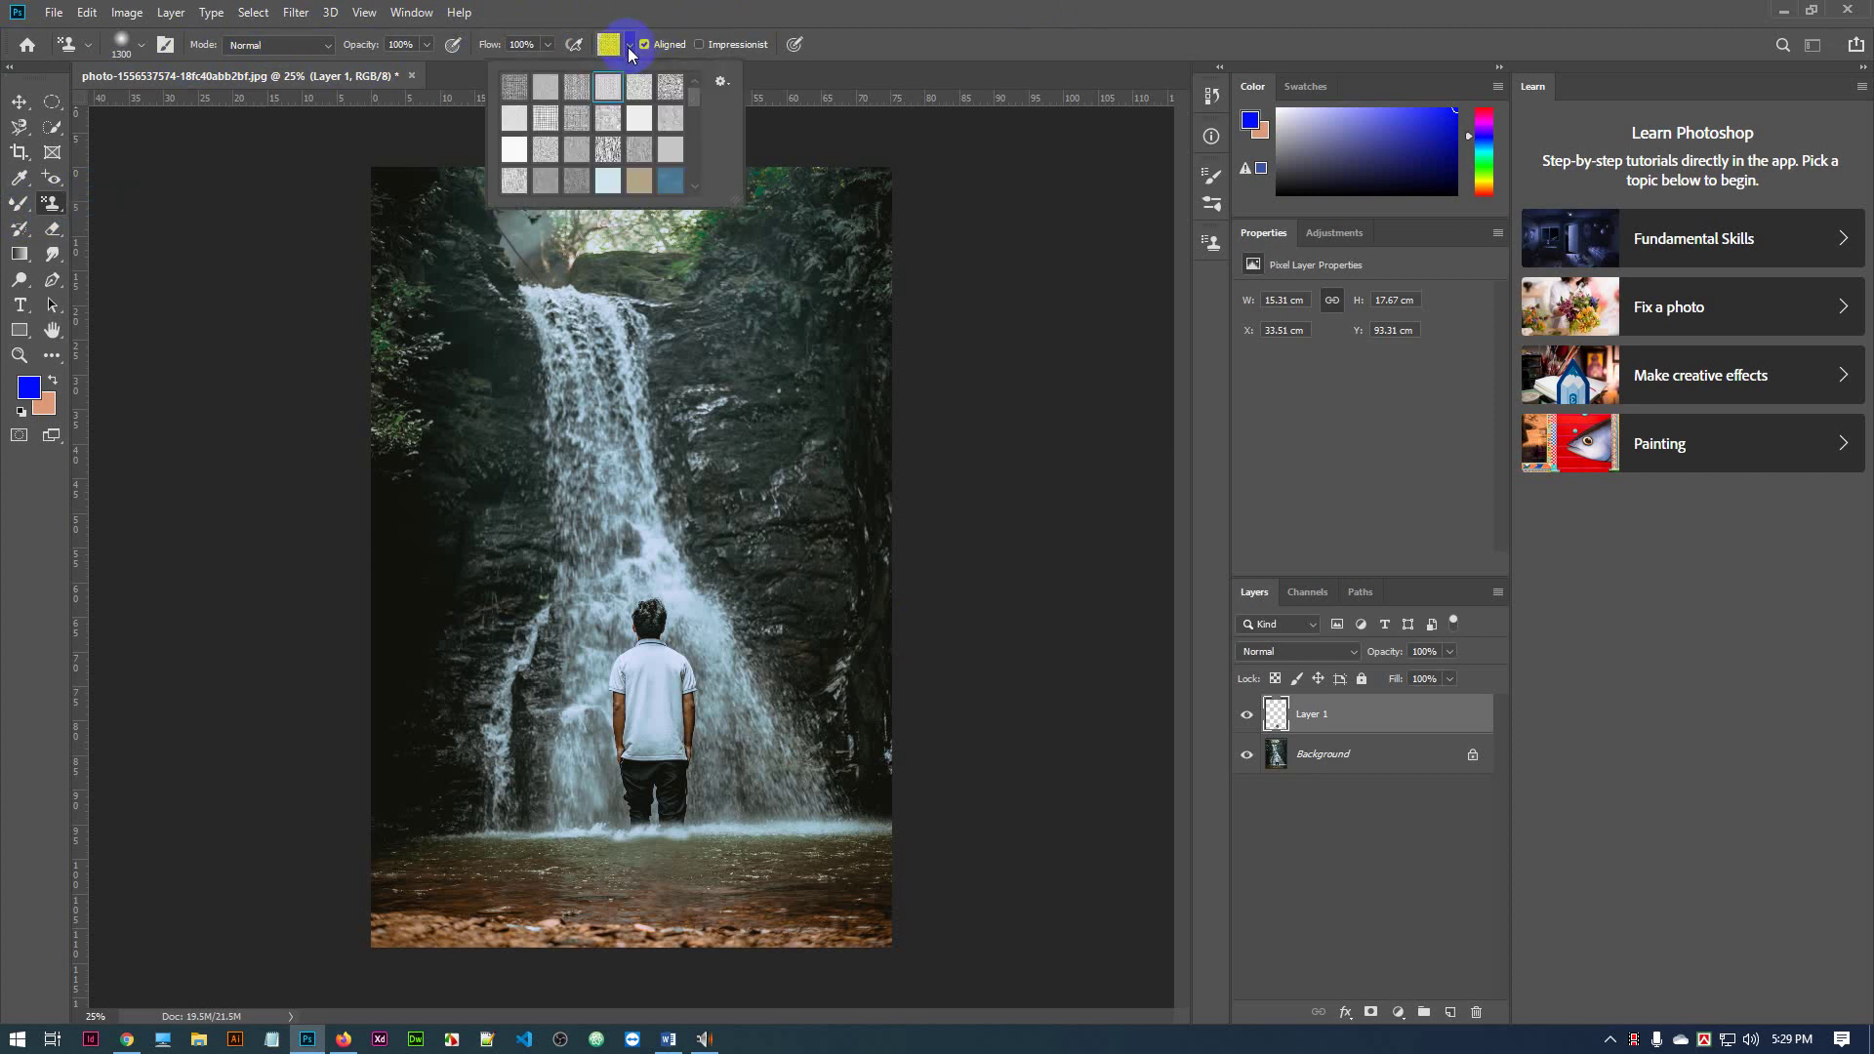
scroll(616, 128, "down", 8)
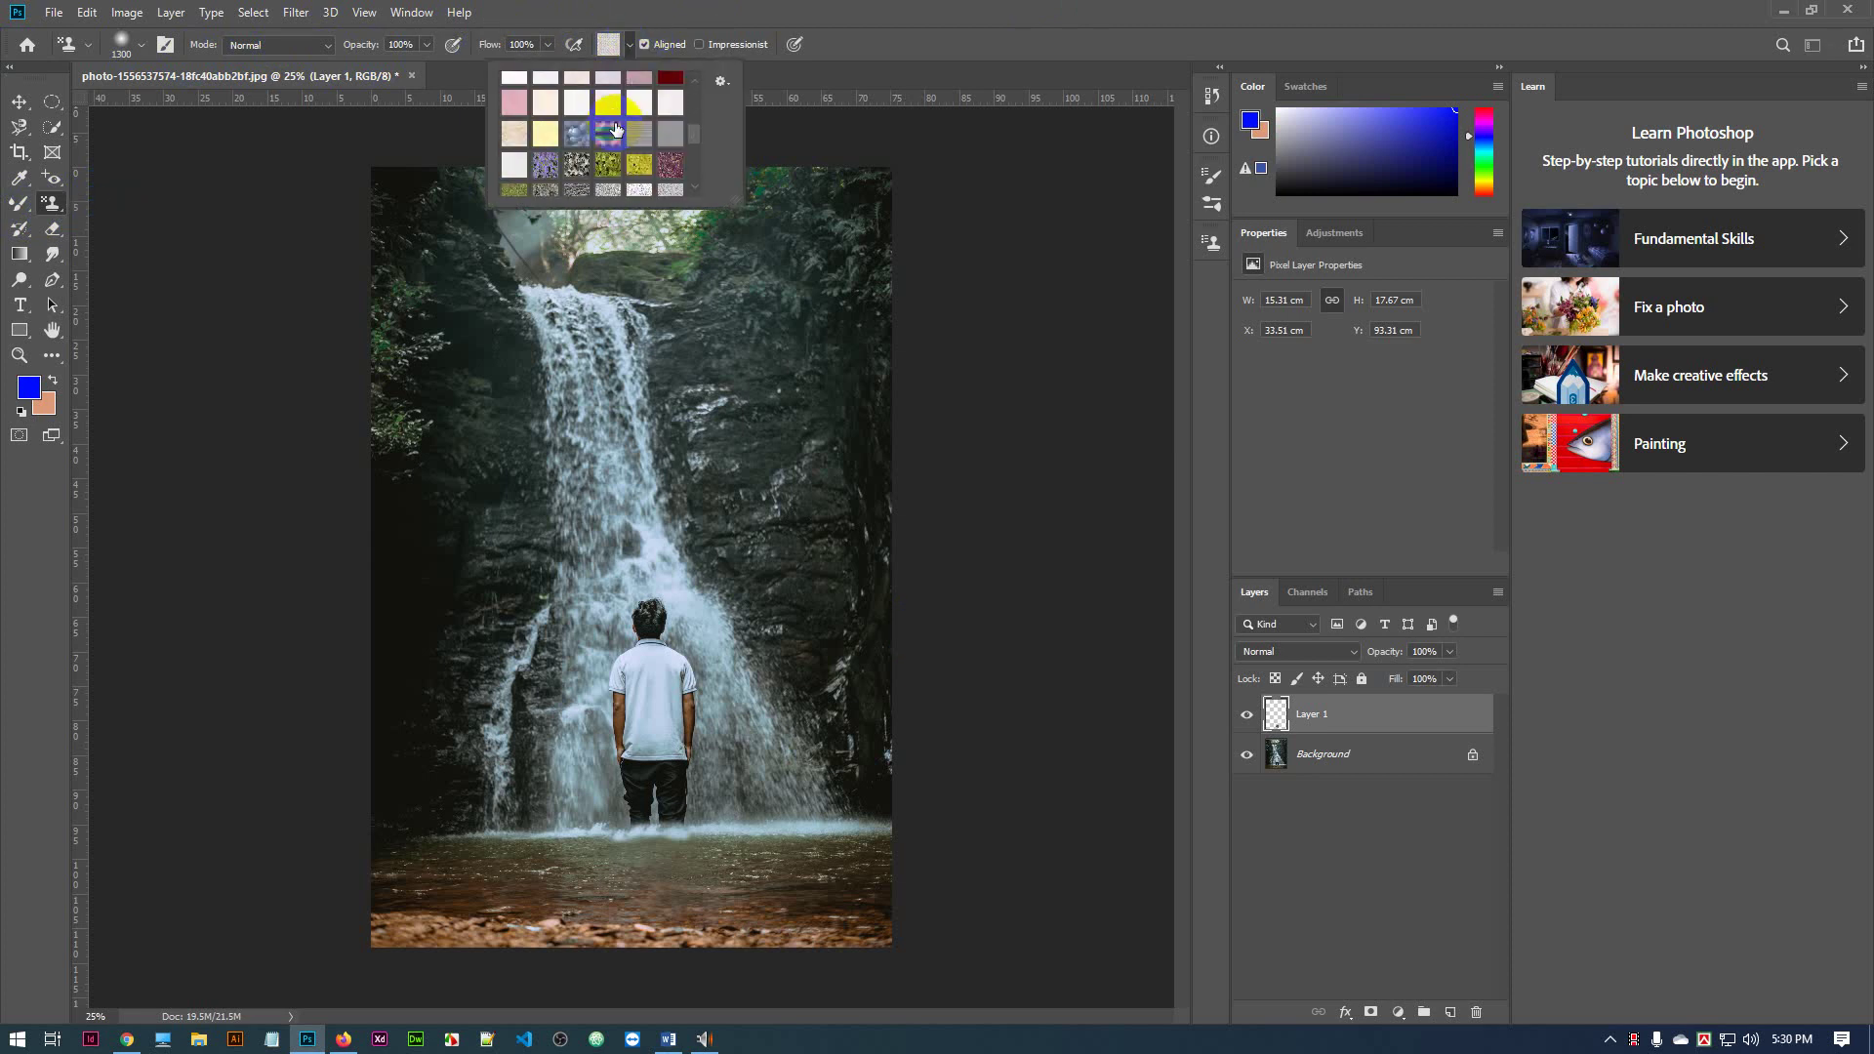
scroll(616, 127, "up", 10)
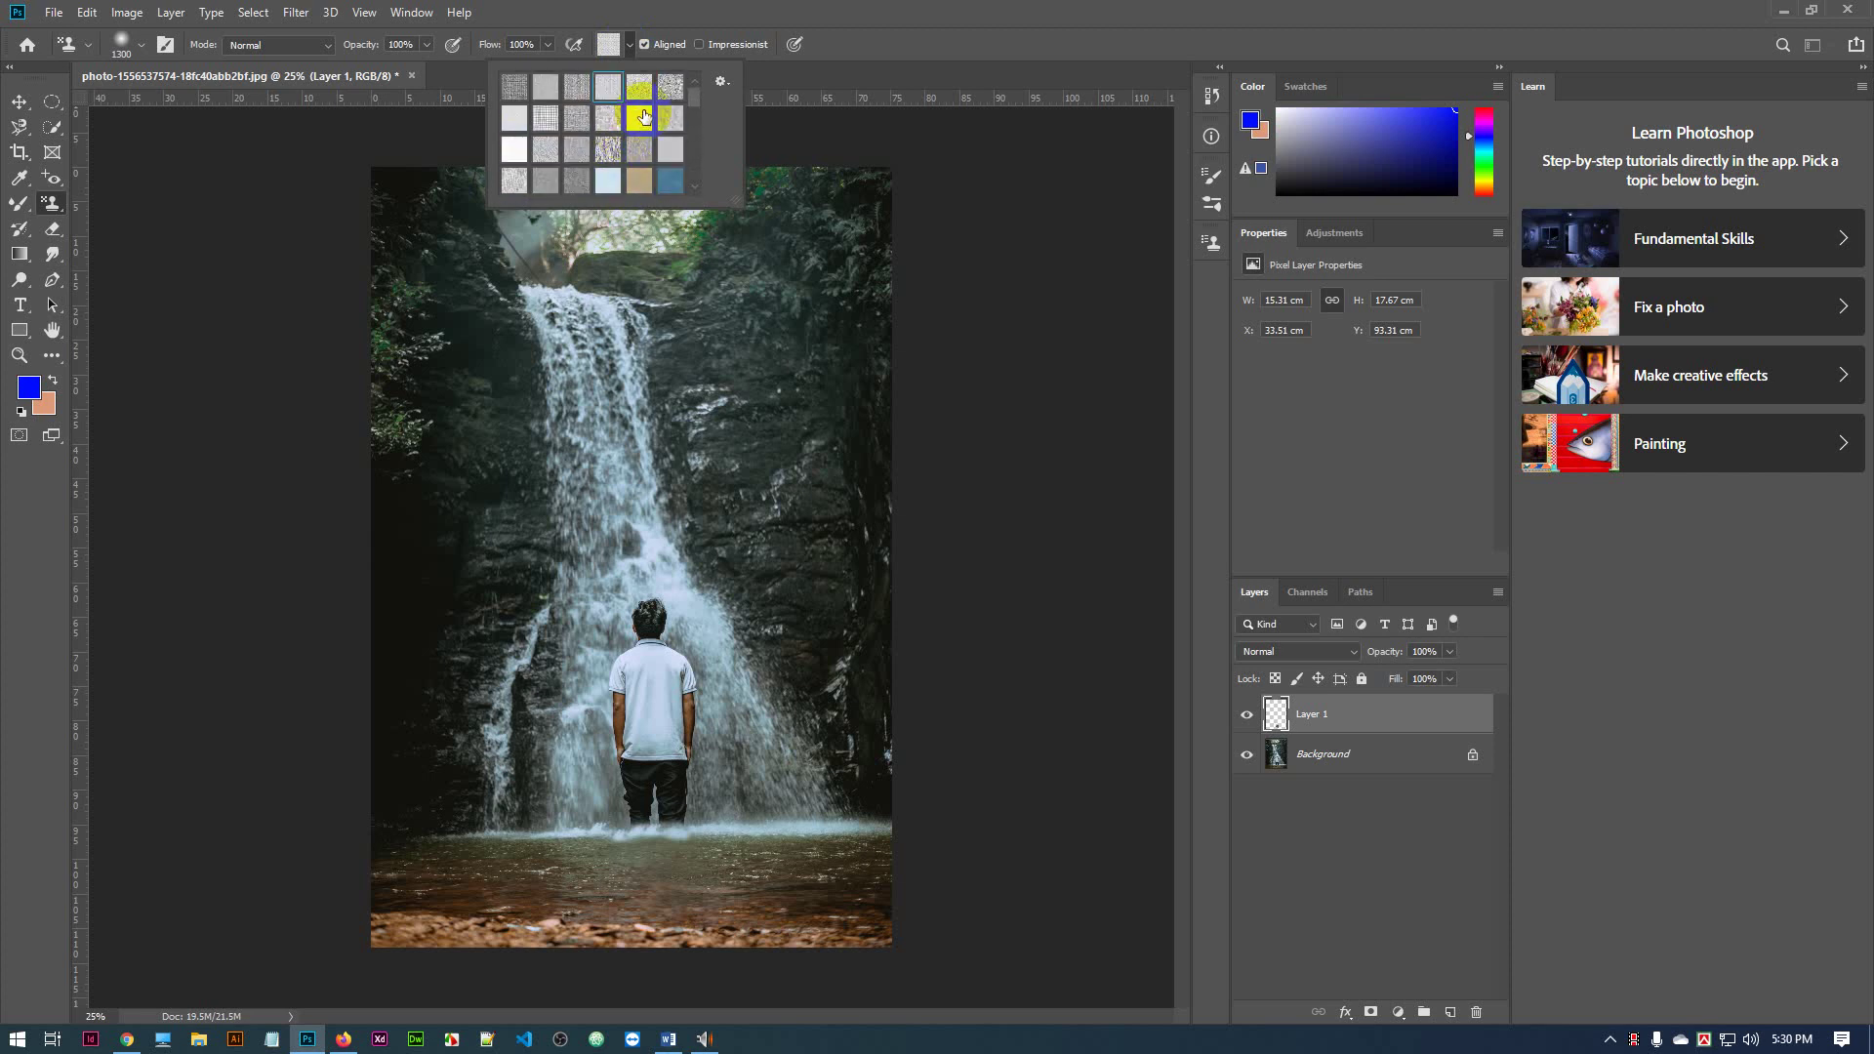
left_click(639, 118)
left_click(656, 379)
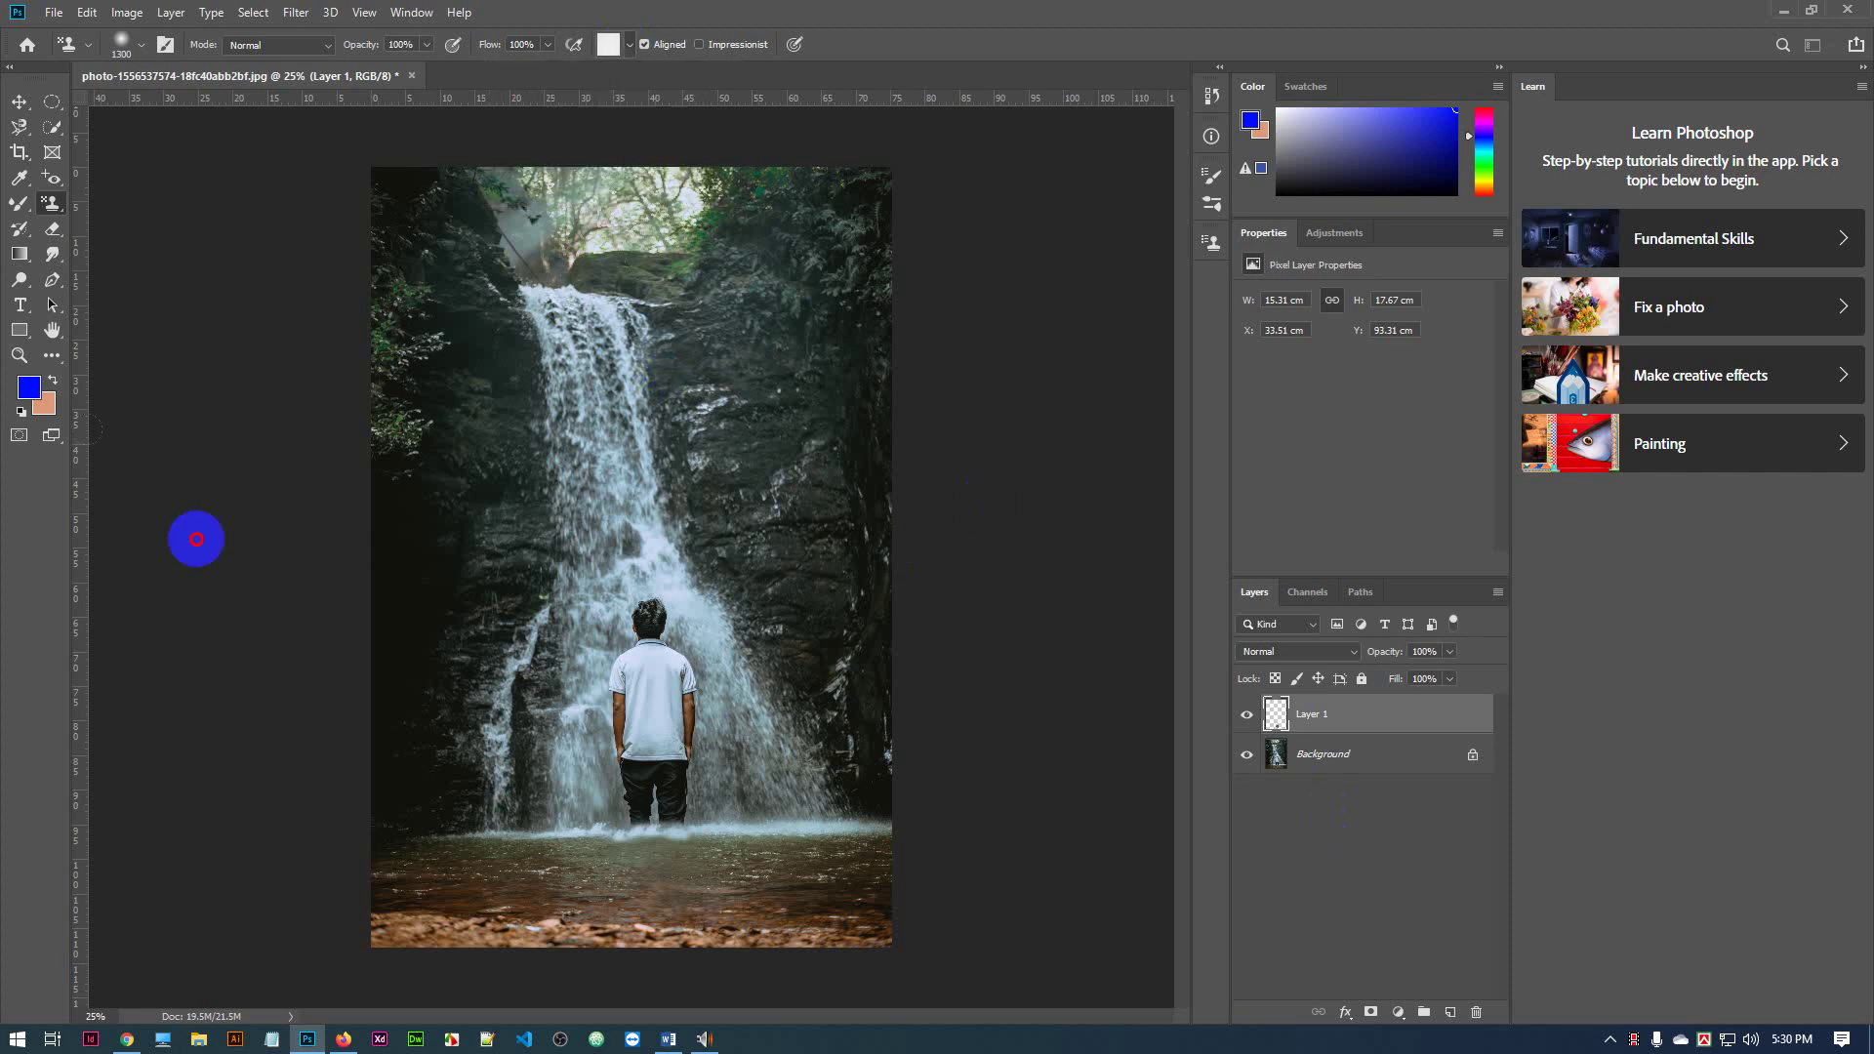
mouse_move(192, 536)
left_mouse_down()
mouse_move(732, 243)
mouse_move(482, 616)
mouse_move(344, 928)
mouse_move(950, 833)
left_mouse_up()
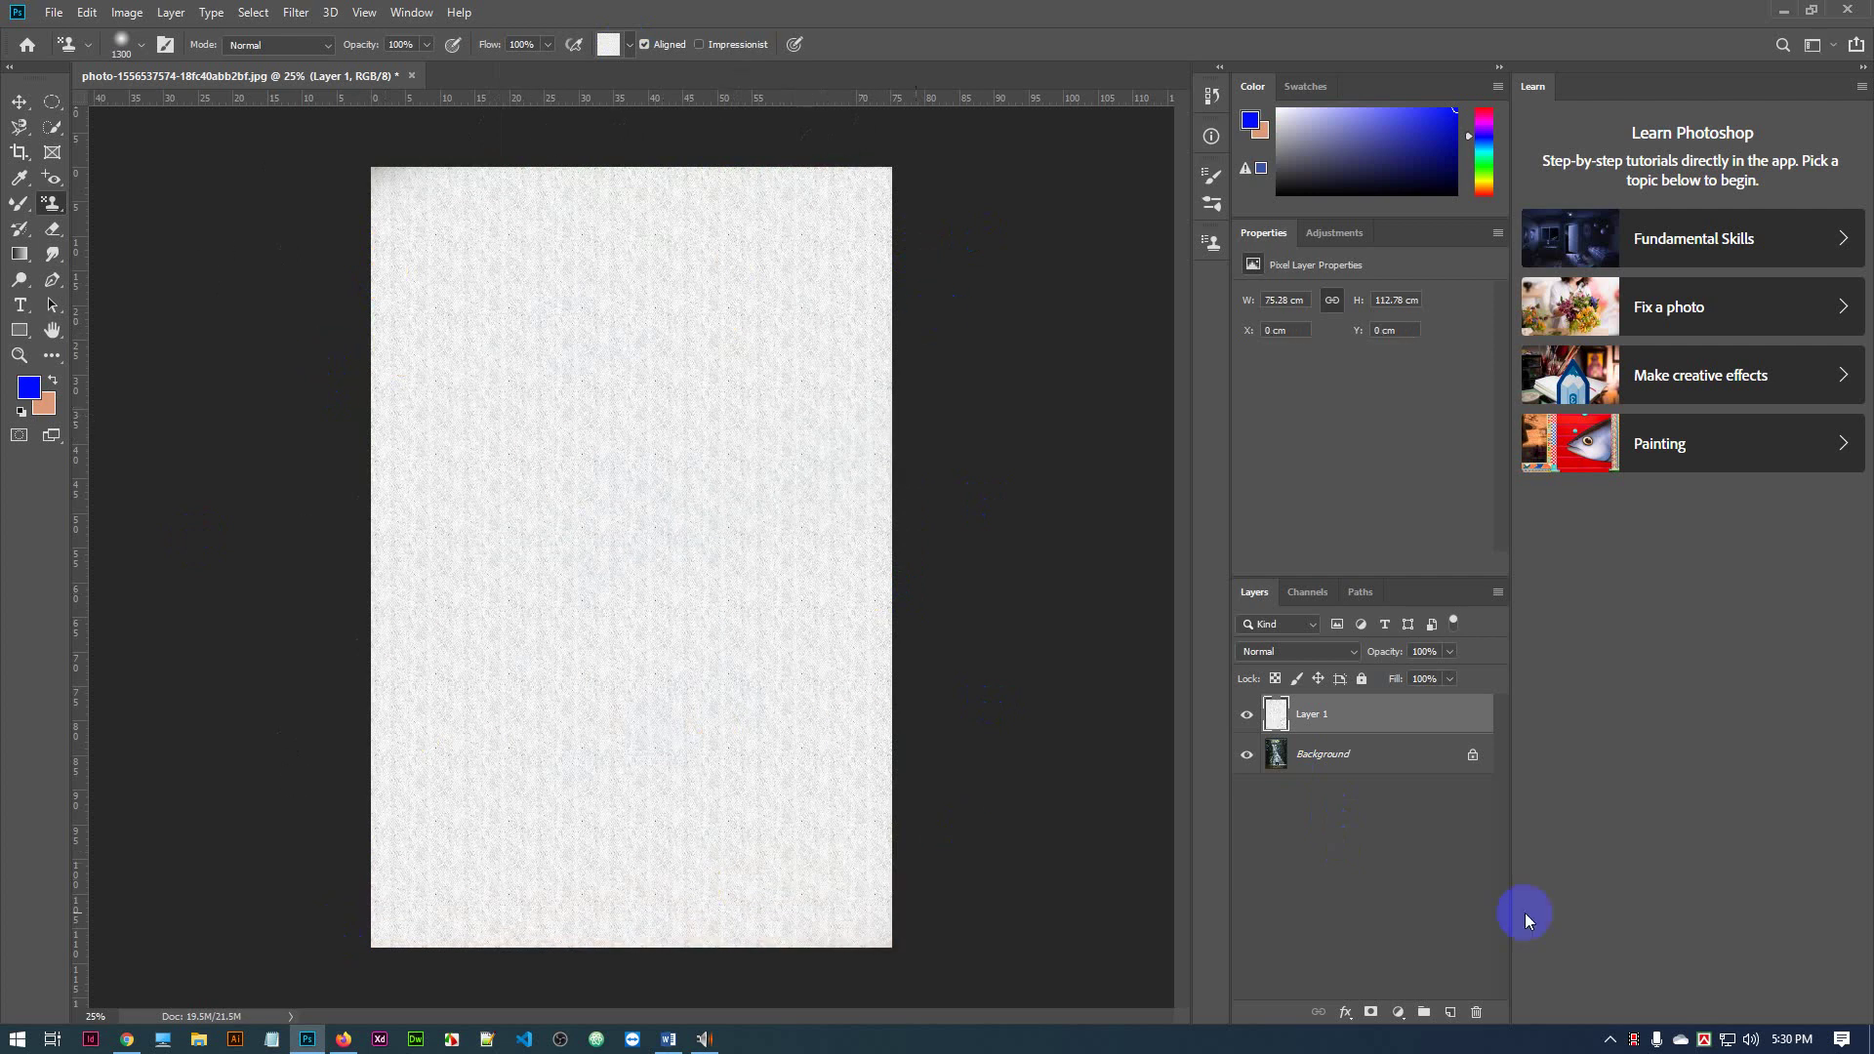
left_click(1451, 652)
mouse_move(1452, 680)
left_mouse_down()
mouse_move(1379, 680)
mouse_move(1484, 673)
left_mouse_up()
Choose the brown textured pattern and paint it over the entire image on Layer 1
left_click(627, 46)
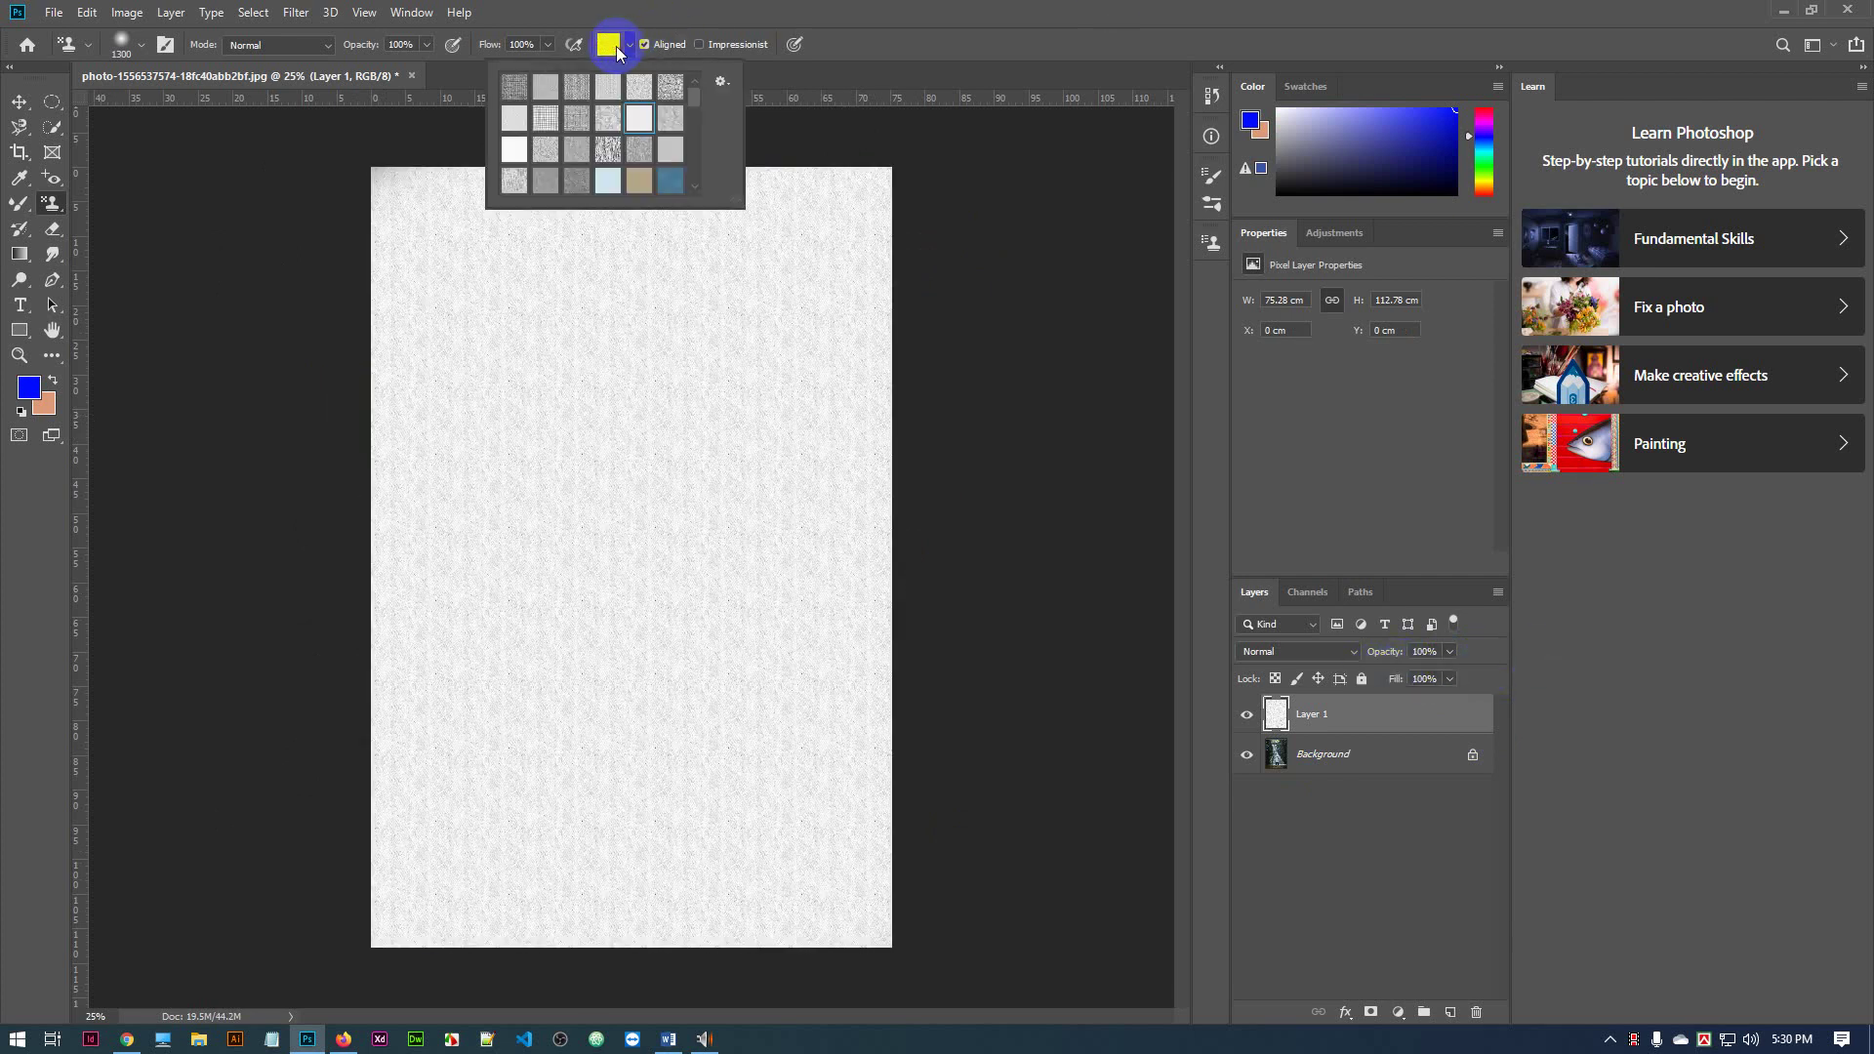
left_click(671, 134)
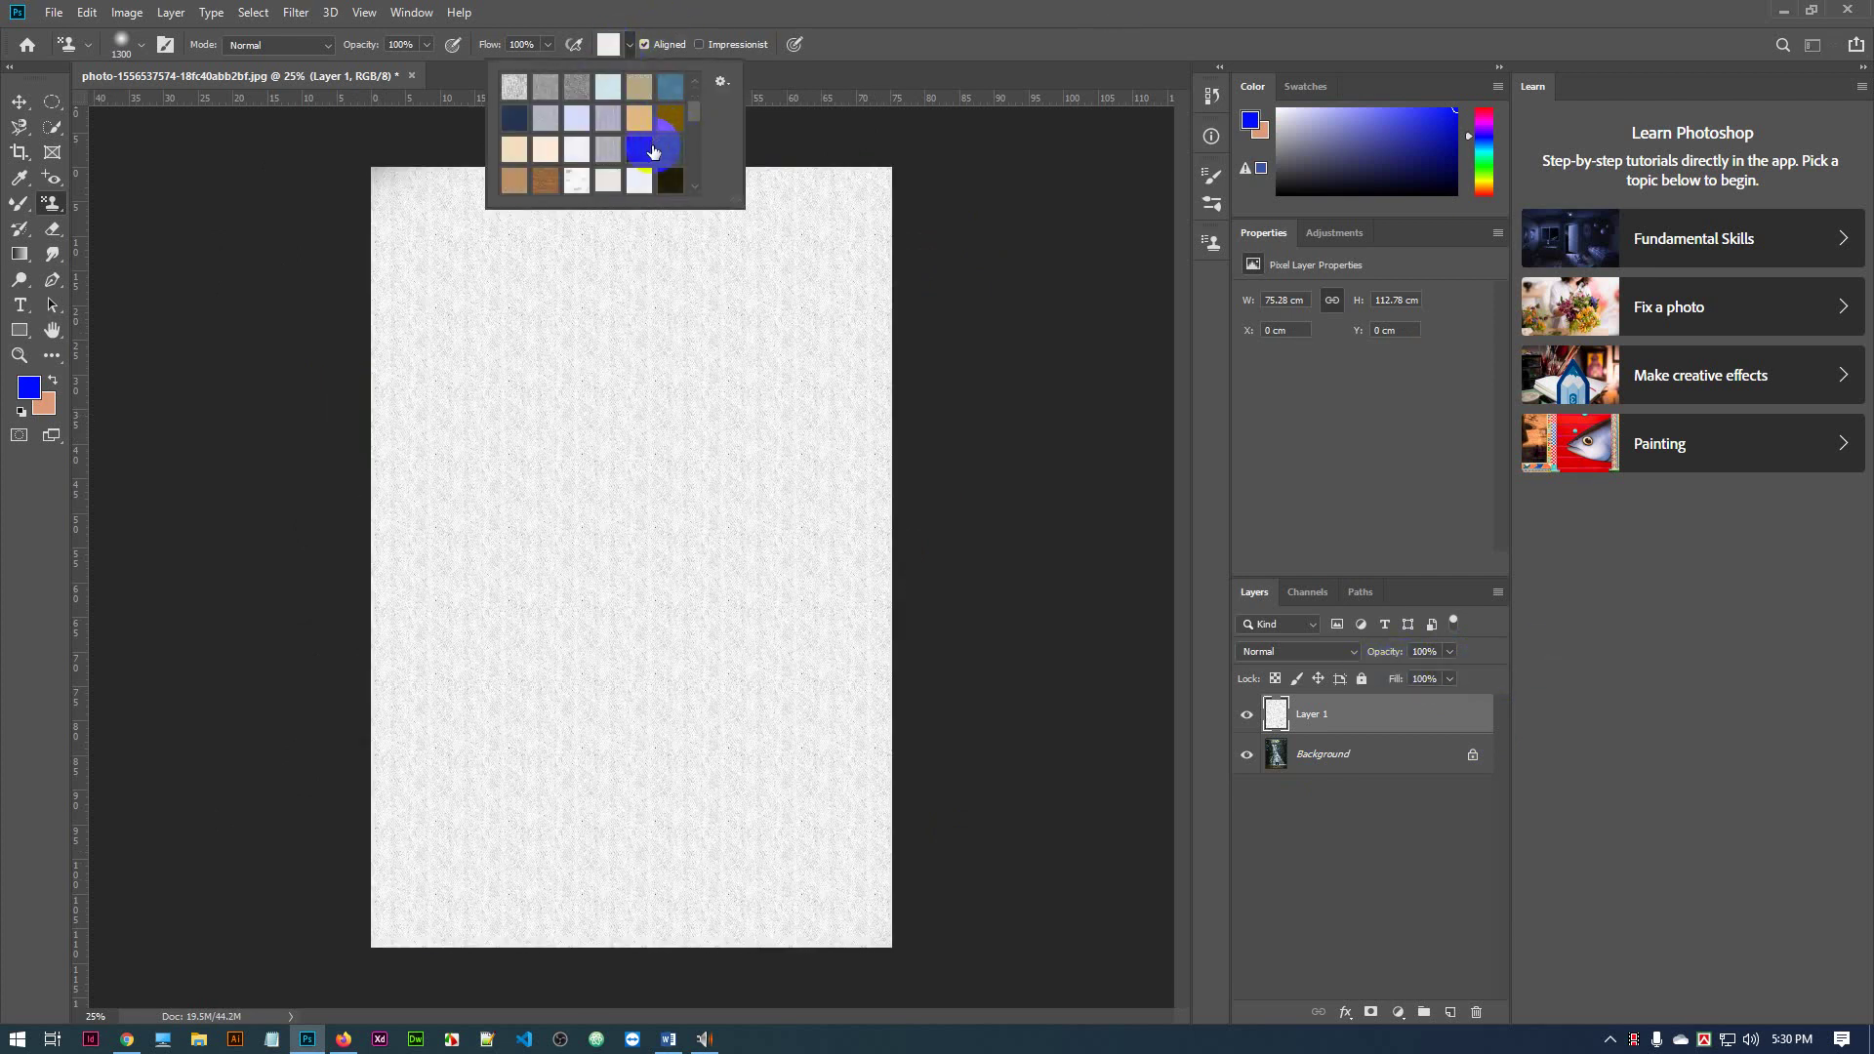
scroll(650, 146, "down", 3)
left_click(546, 102)
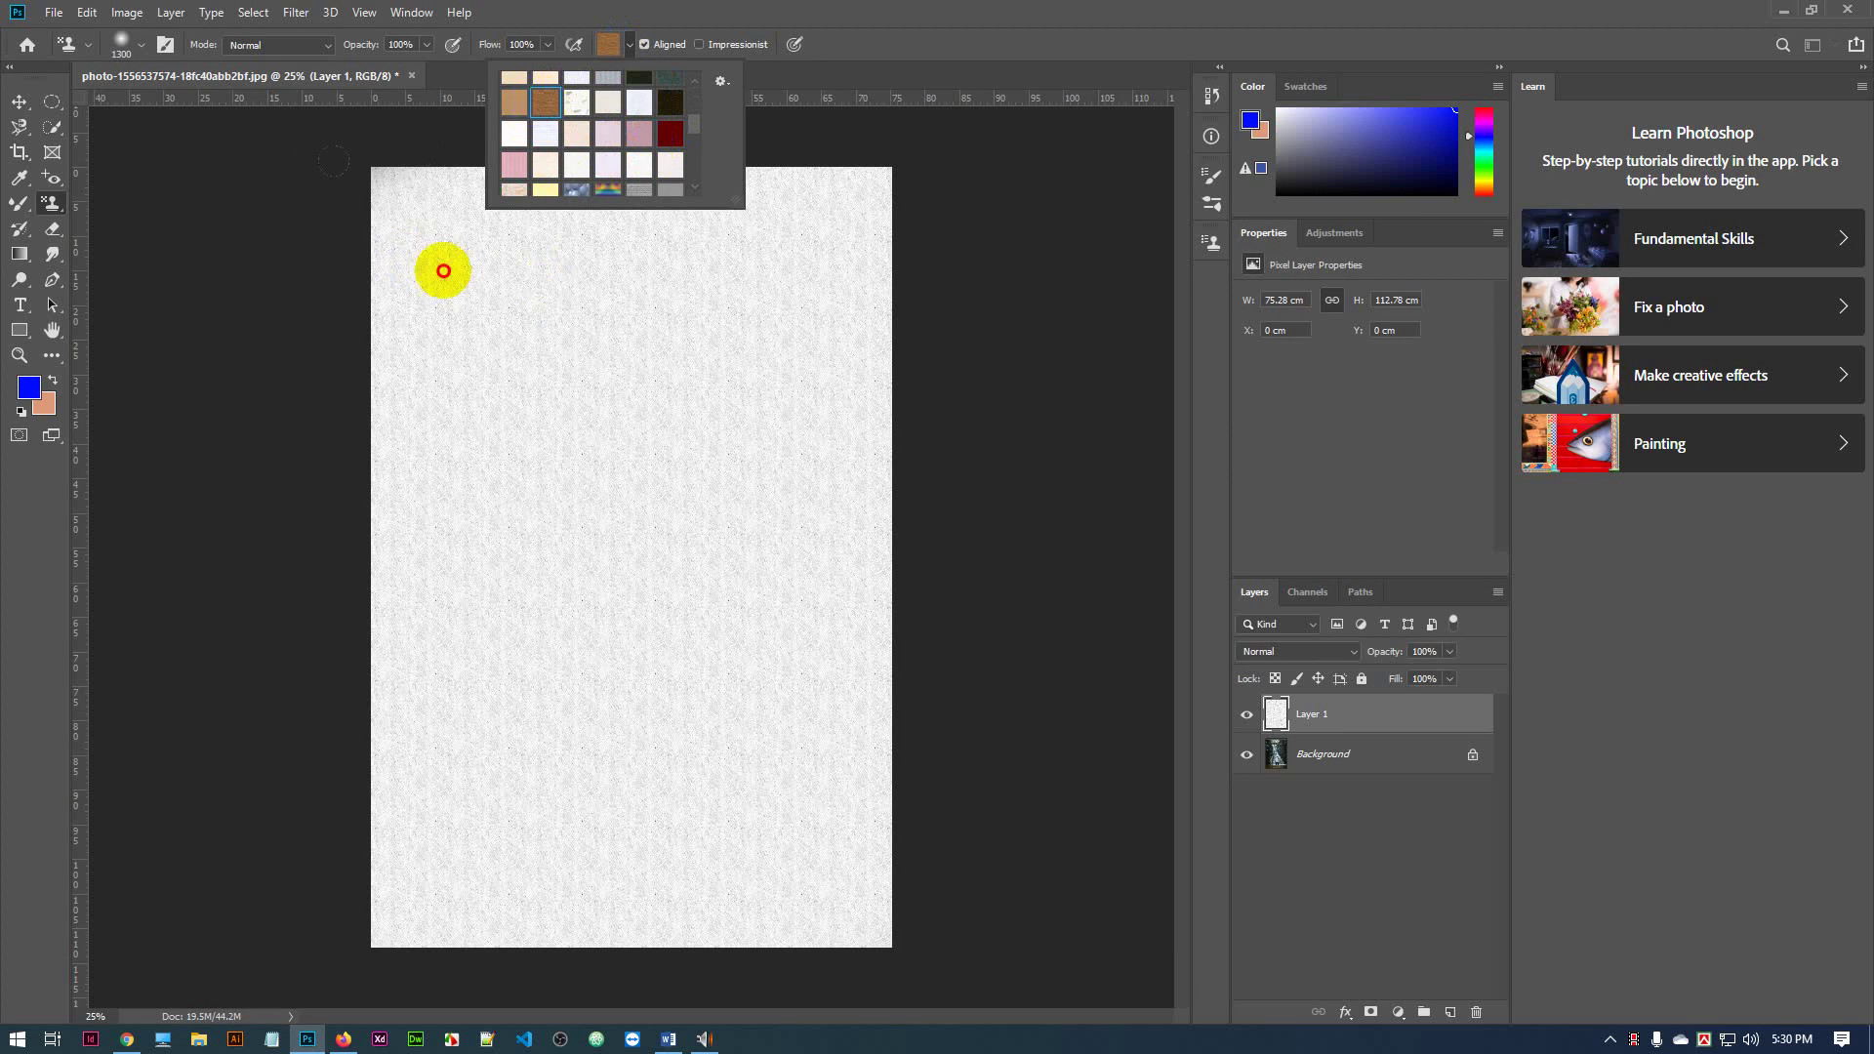
mouse_move(439, 271)
left_mouse_down()
mouse_move(540, 264)
mouse_move(1029, 469)
mouse_move(586, 440)
mouse_move(214, 837)
mouse_move(849, 891)
mouse_move(774, 159)
left_mouse_up()
mouse_move(245, 569)
left_mouse_down()
mouse_move(377, 888)
mouse_move(640, 691)
left_mouse_up()
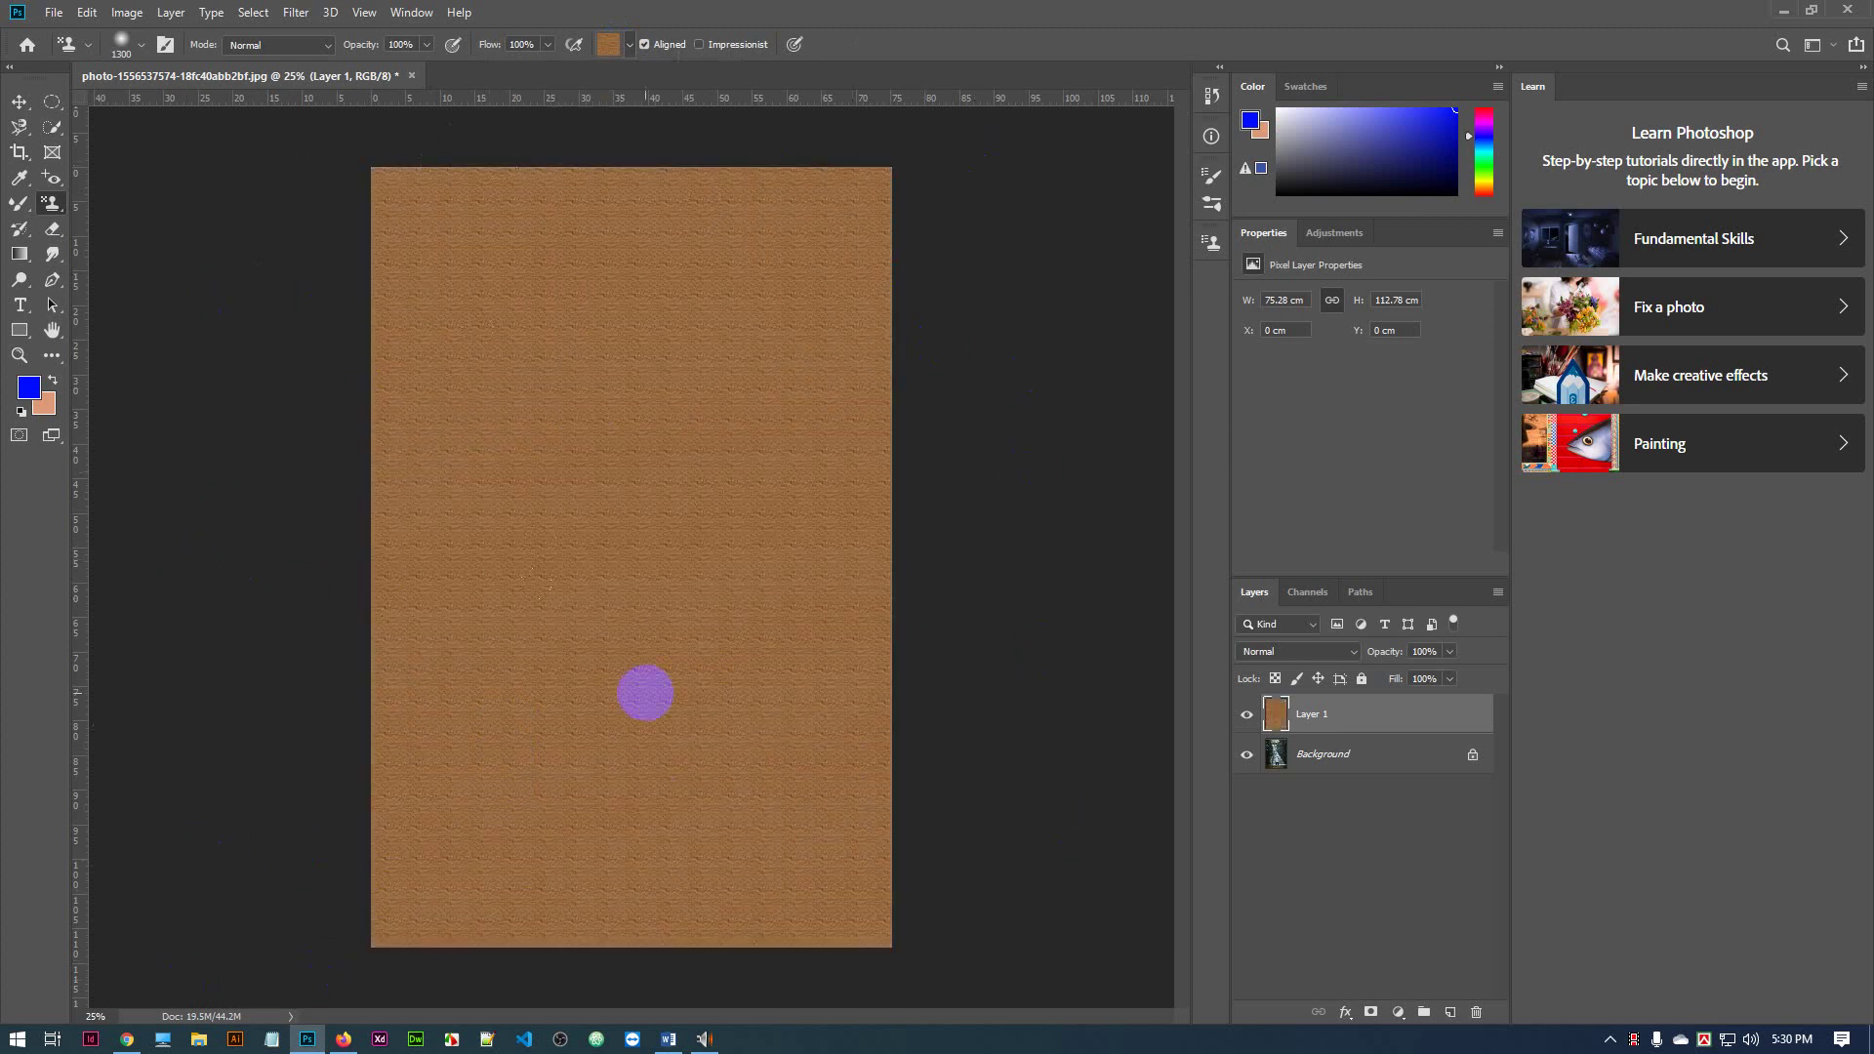
Preview the brown pattern layer at different opacities and set its blend mode to Overlay
left_click(1451, 651)
mouse_move(1450, 672)
left_mouse_down()
mouse_move(1370, 678)
mouse_move(1485, 670)
left_mouse_up()
left_click(1316, 650)
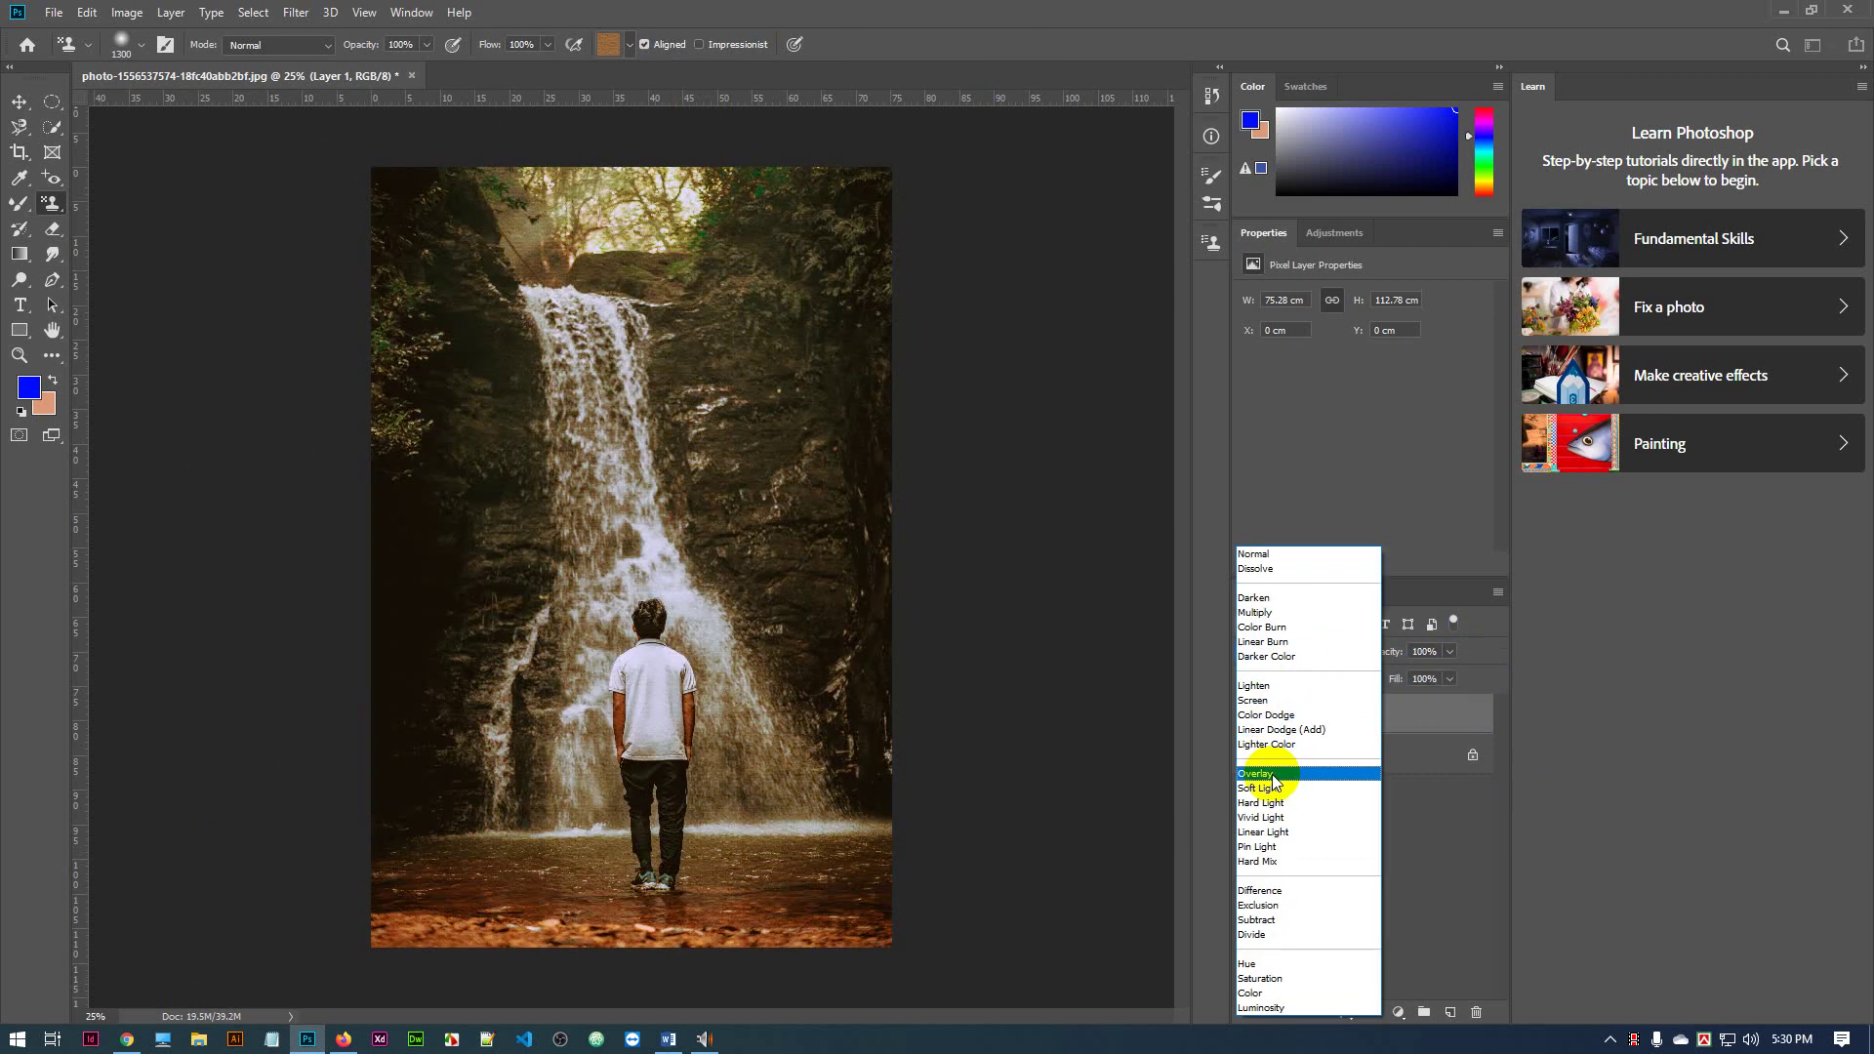
left_click(1269, 774)
Lower the opacity of the brown pattern layer to 38%
left_click(1450, 652)
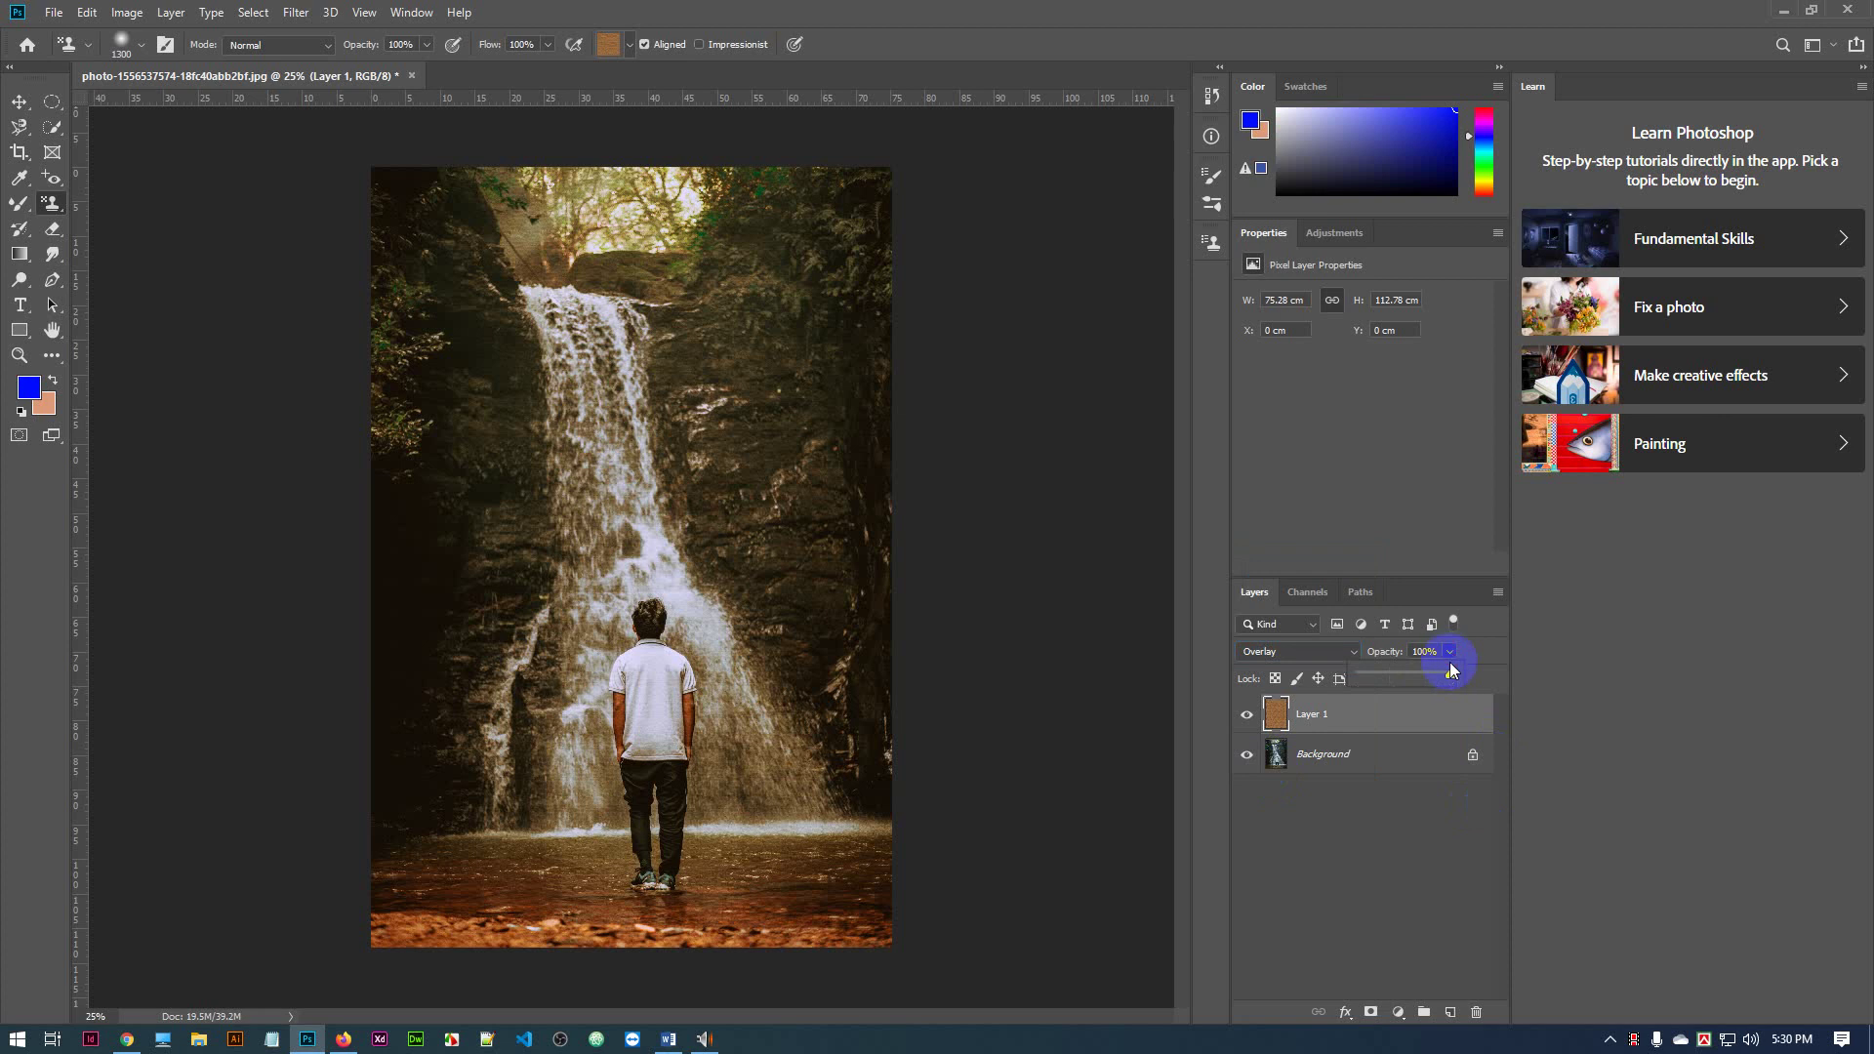
mouse_move(1442, 678)
left_mouse_down()
mouse_move(1387, 679)
mouse_move(1473, 657)
left_mouse_up()
left_click(1450, 651)
left_click_drag(1452, 675, 1394, 676)
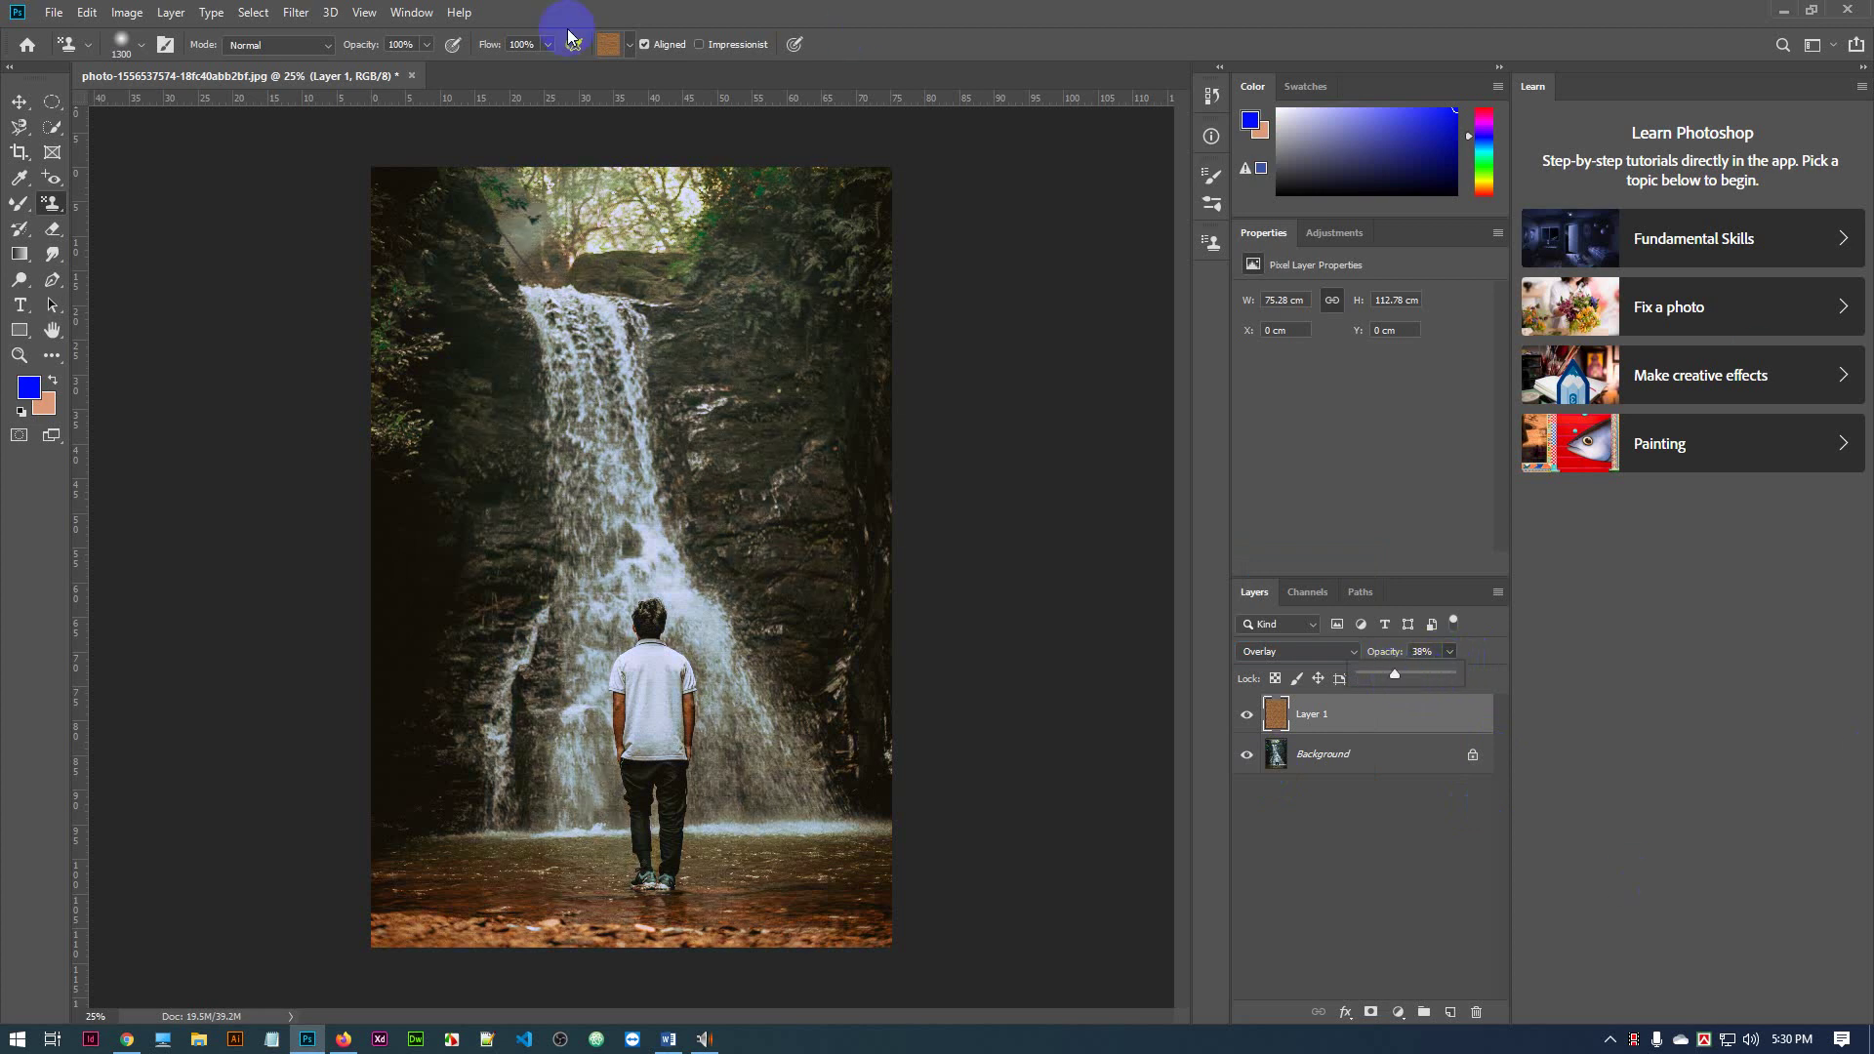
Browse the available stamp patterns and reset the collection, replacing the current patterns with the default ones
left_click(618, 43)
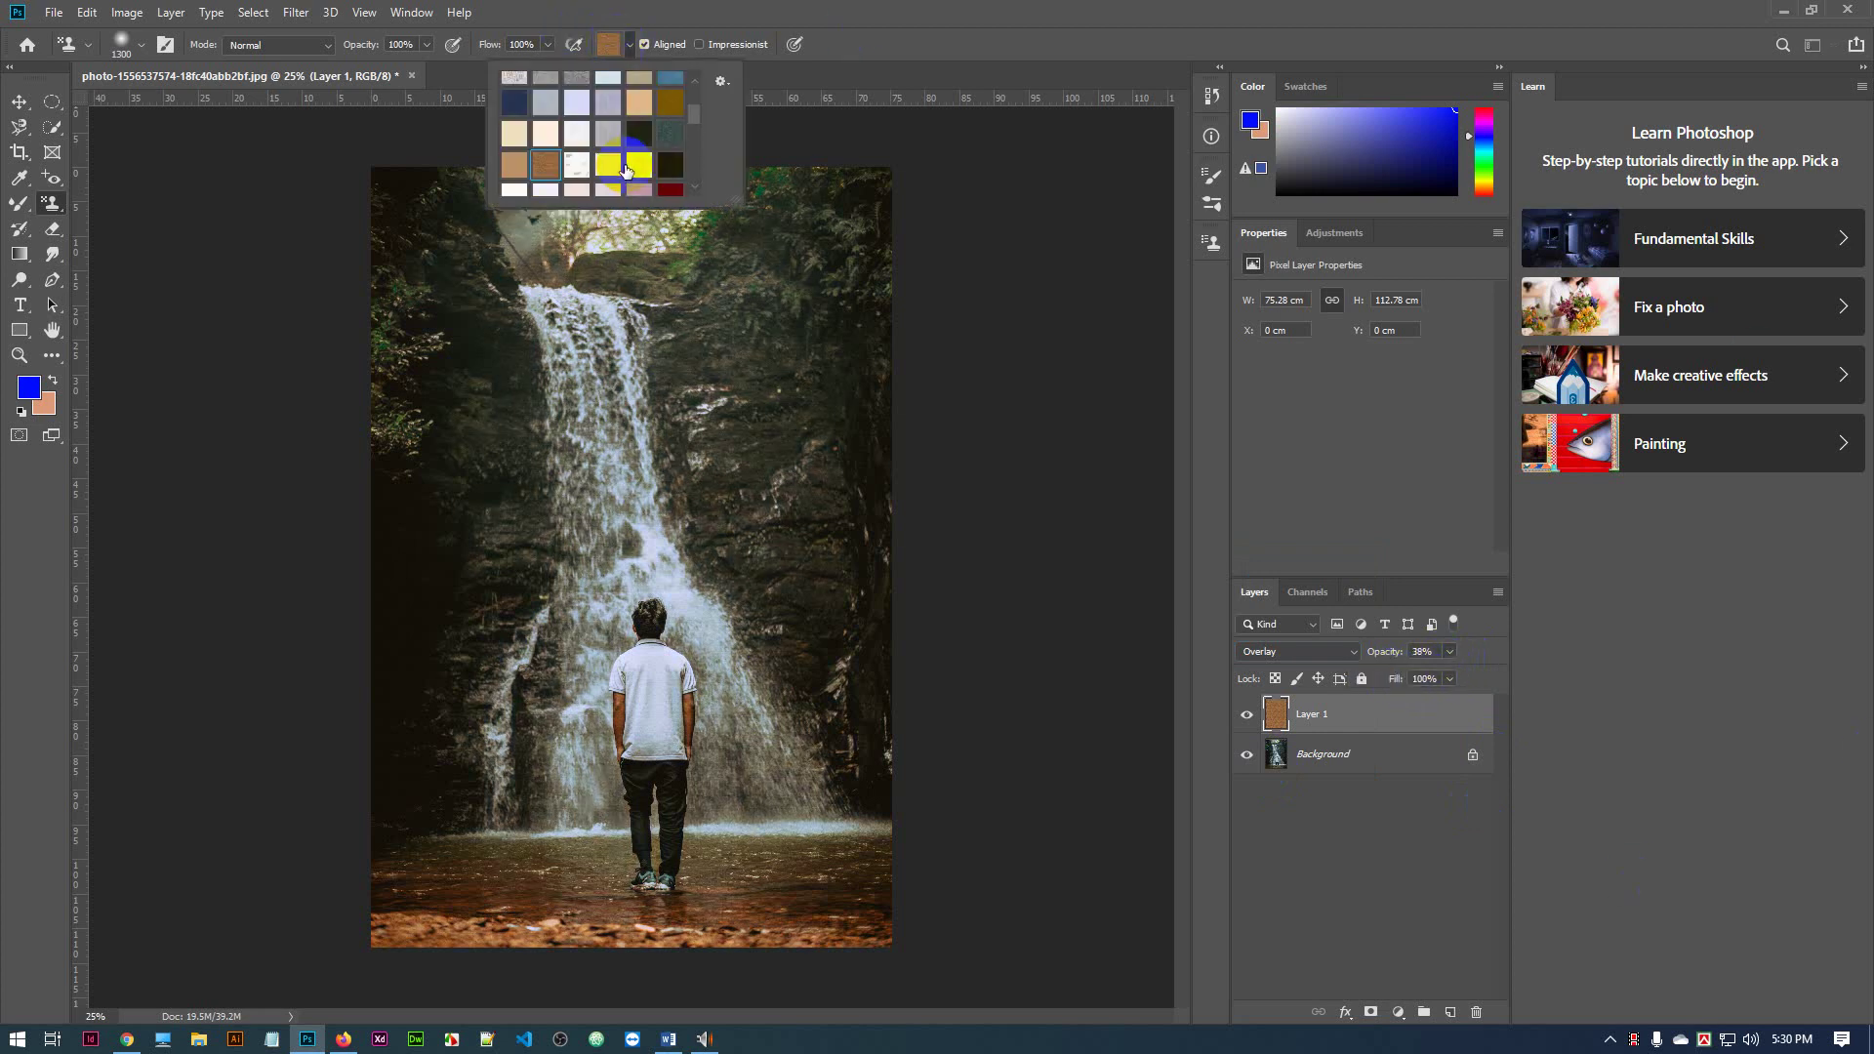
scroll(630, 151, "down", 5)
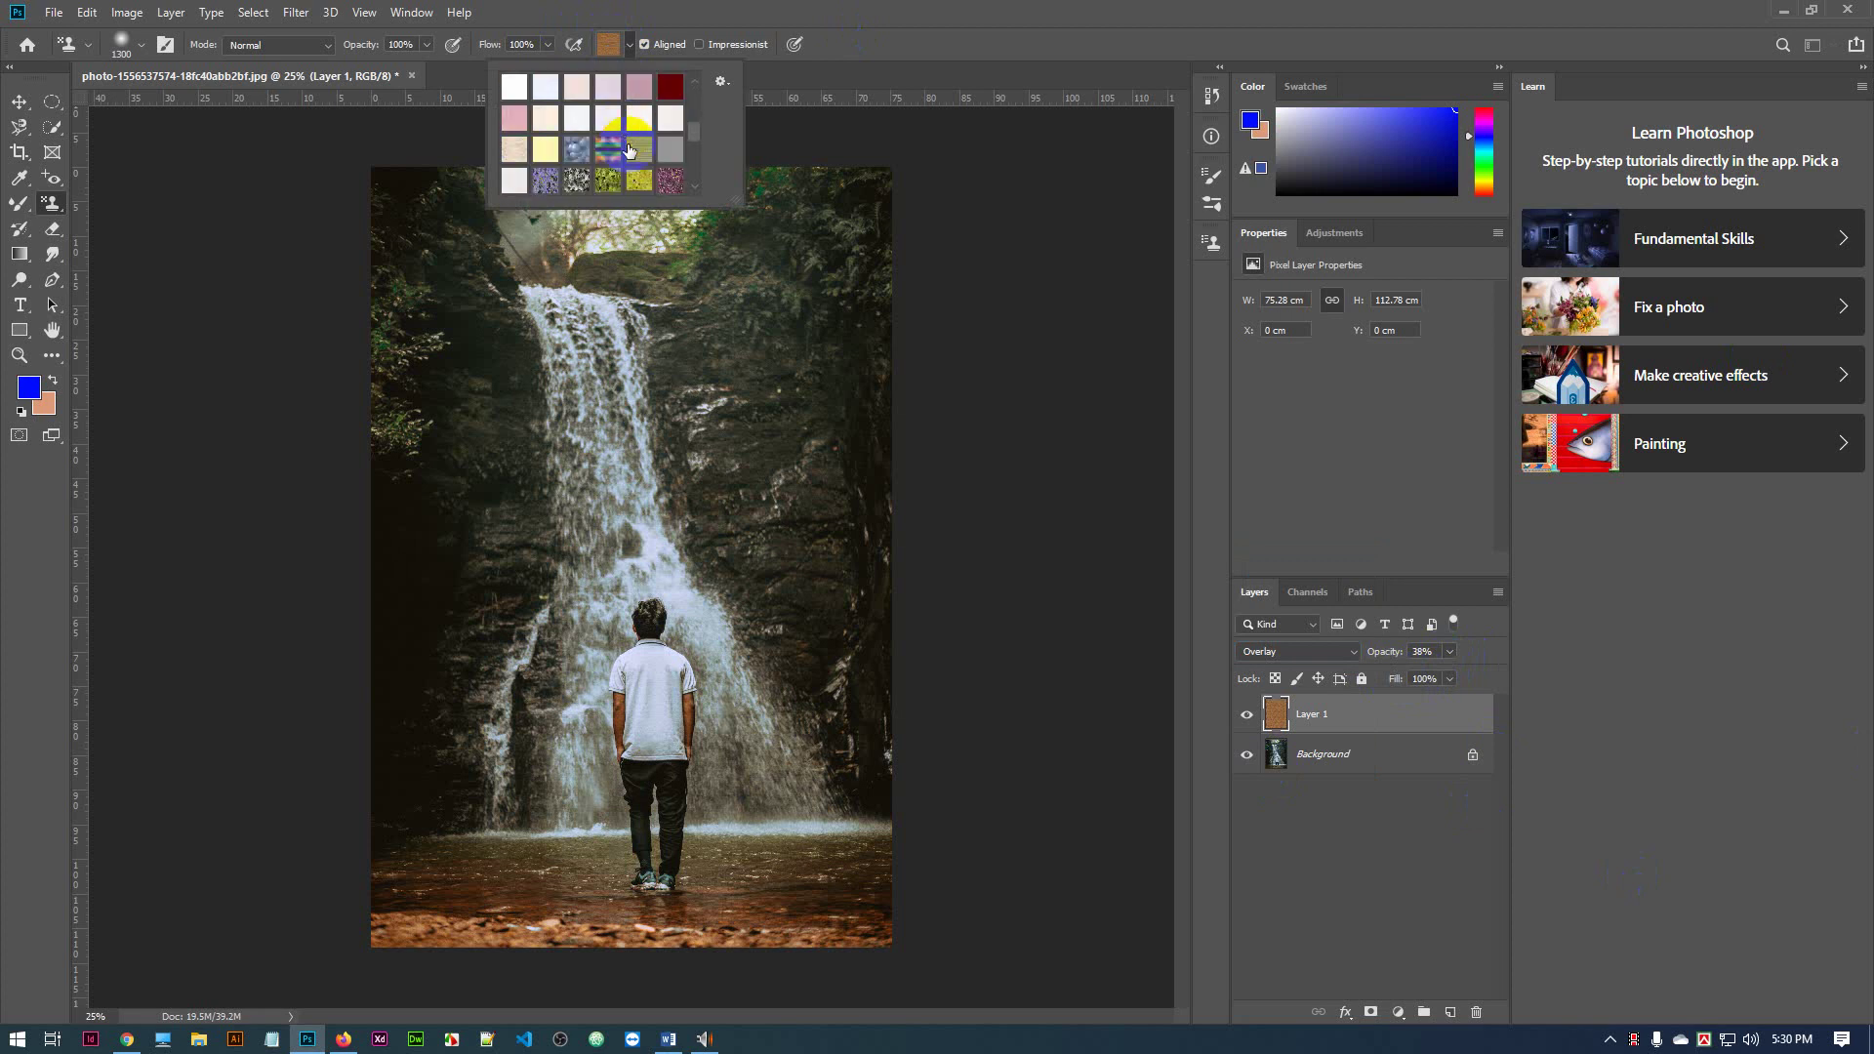
scroll(632, 151, "down", 3)
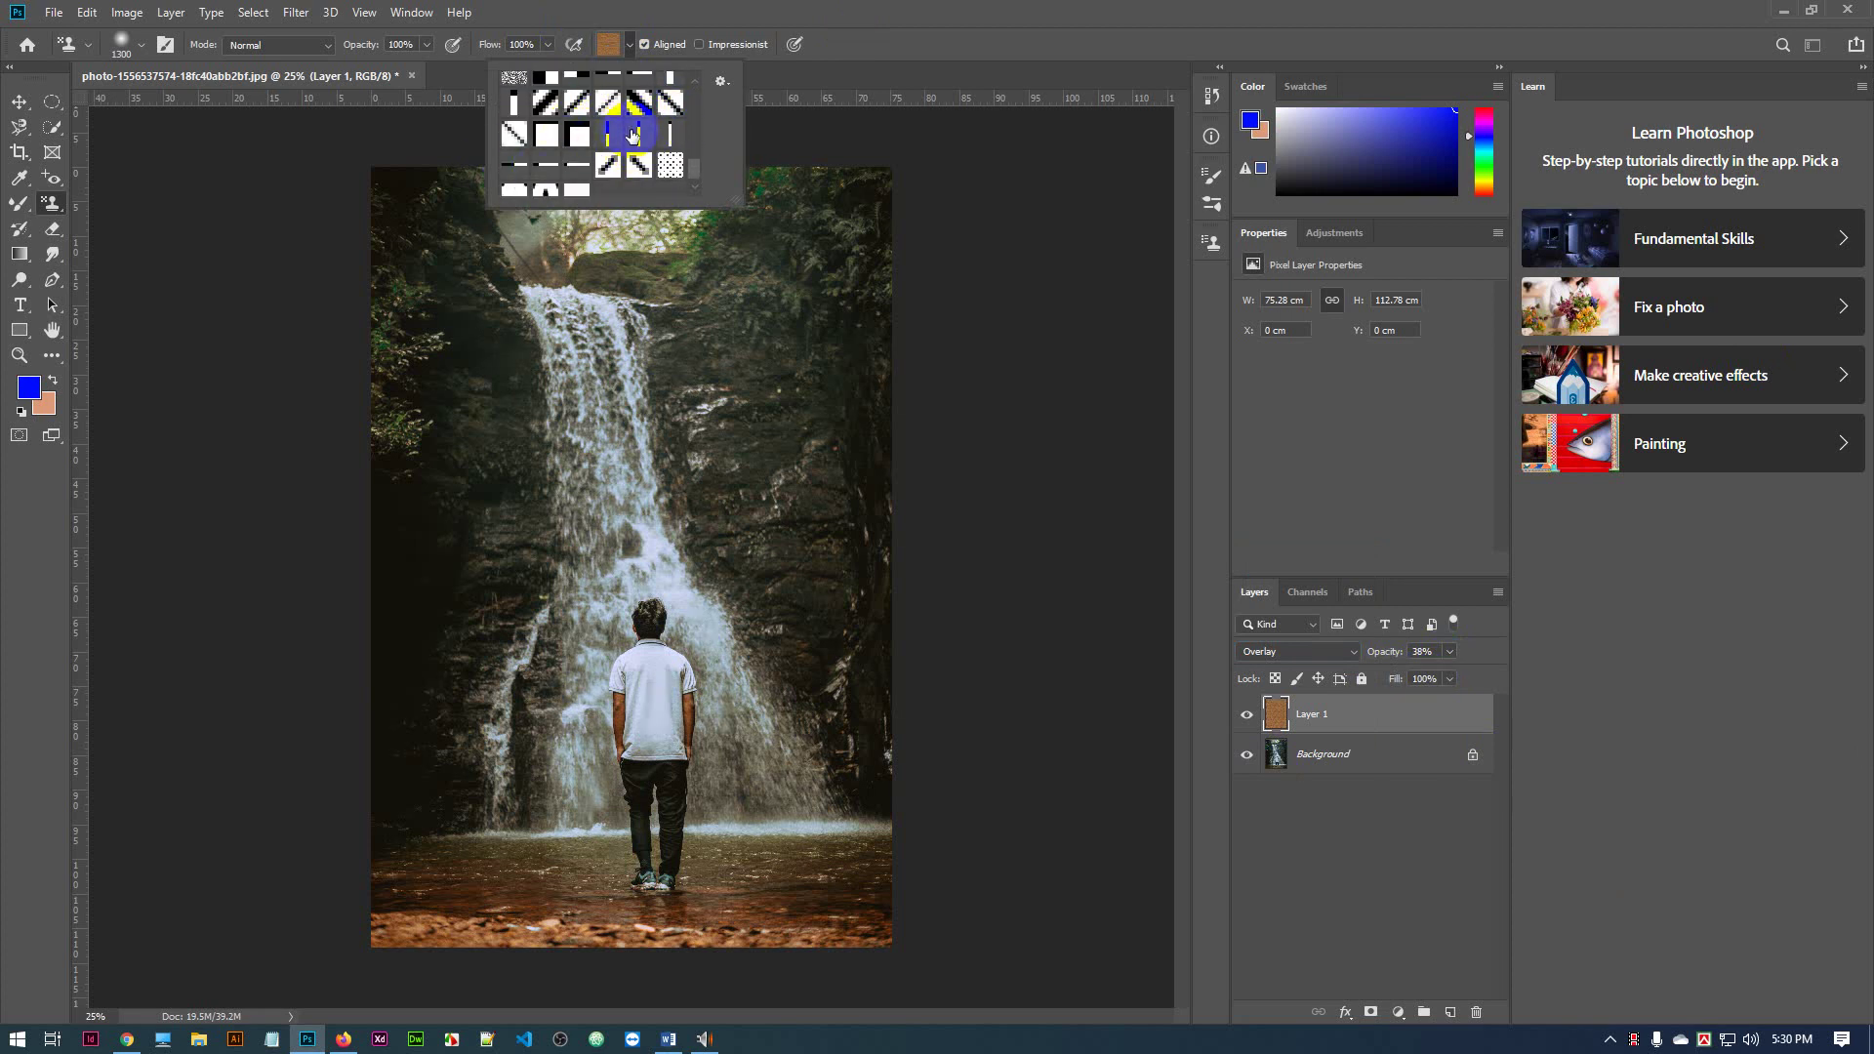
scroll(615, 143, "up", 5)
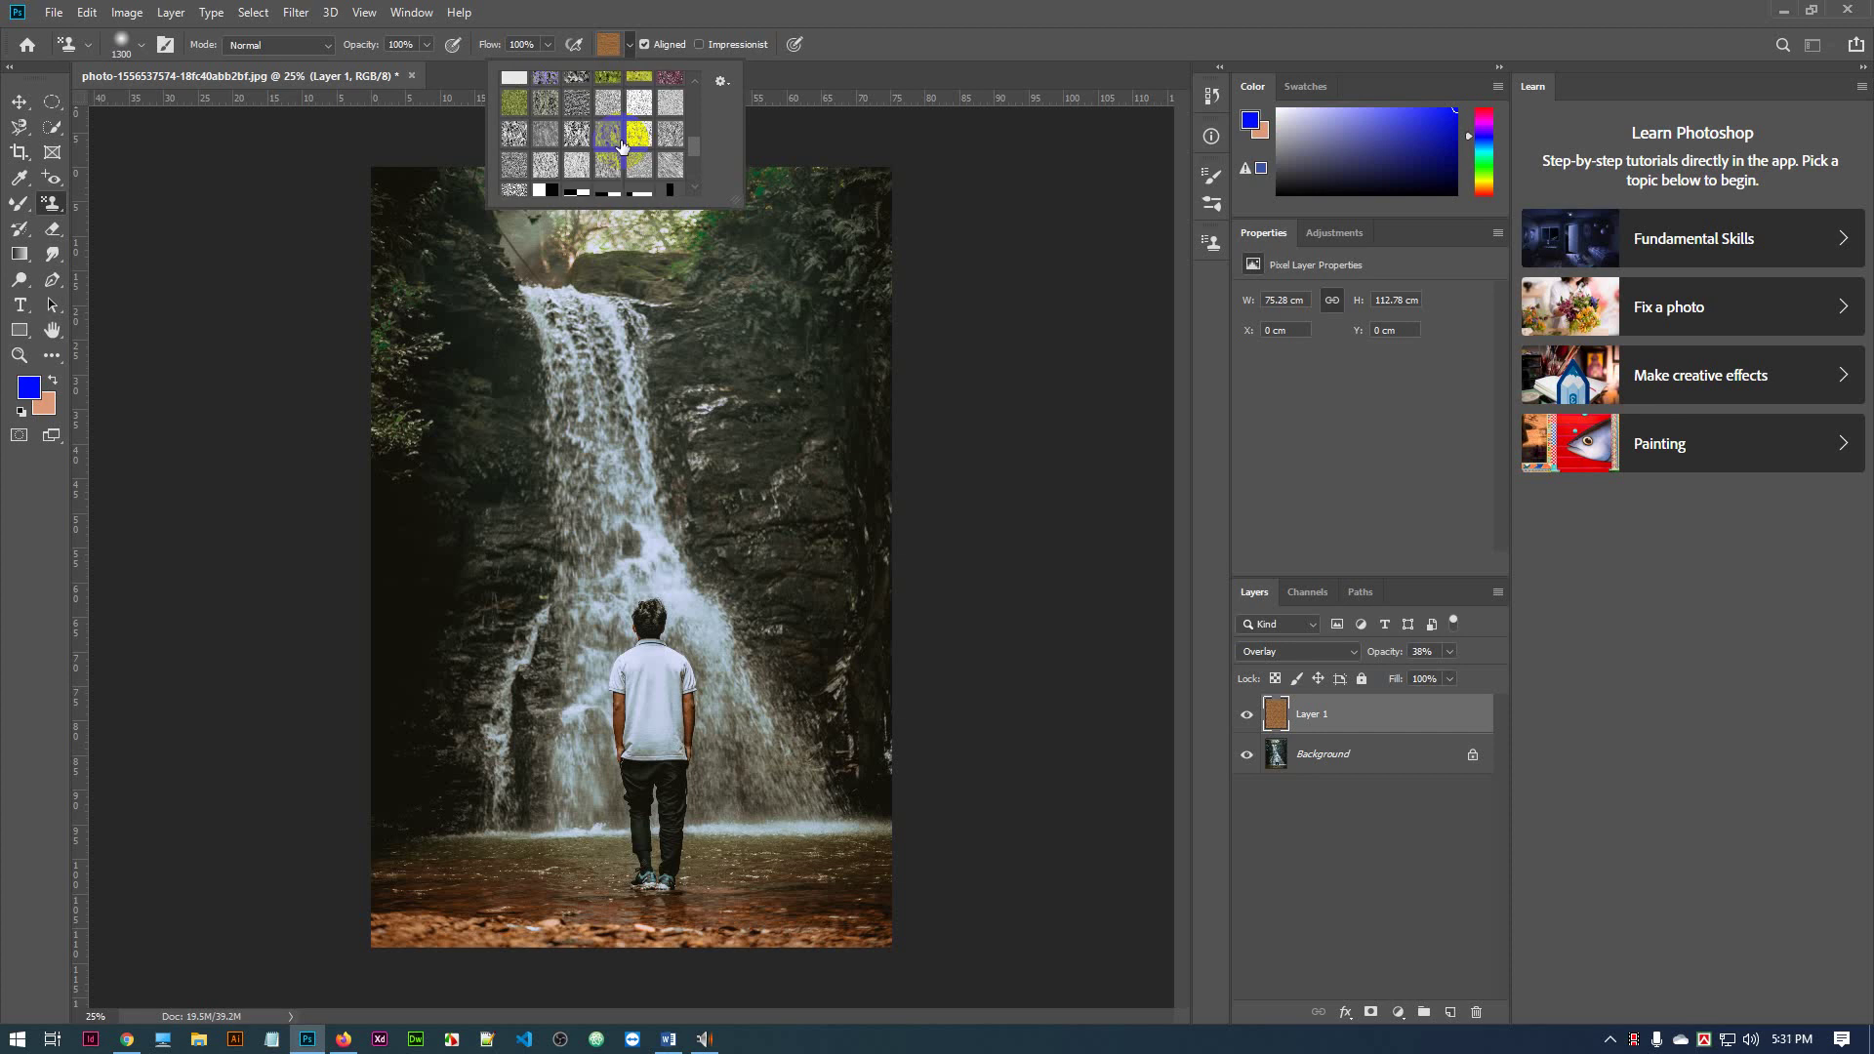
scroll(621, 146, "up", 3)
left_click(721, 81)
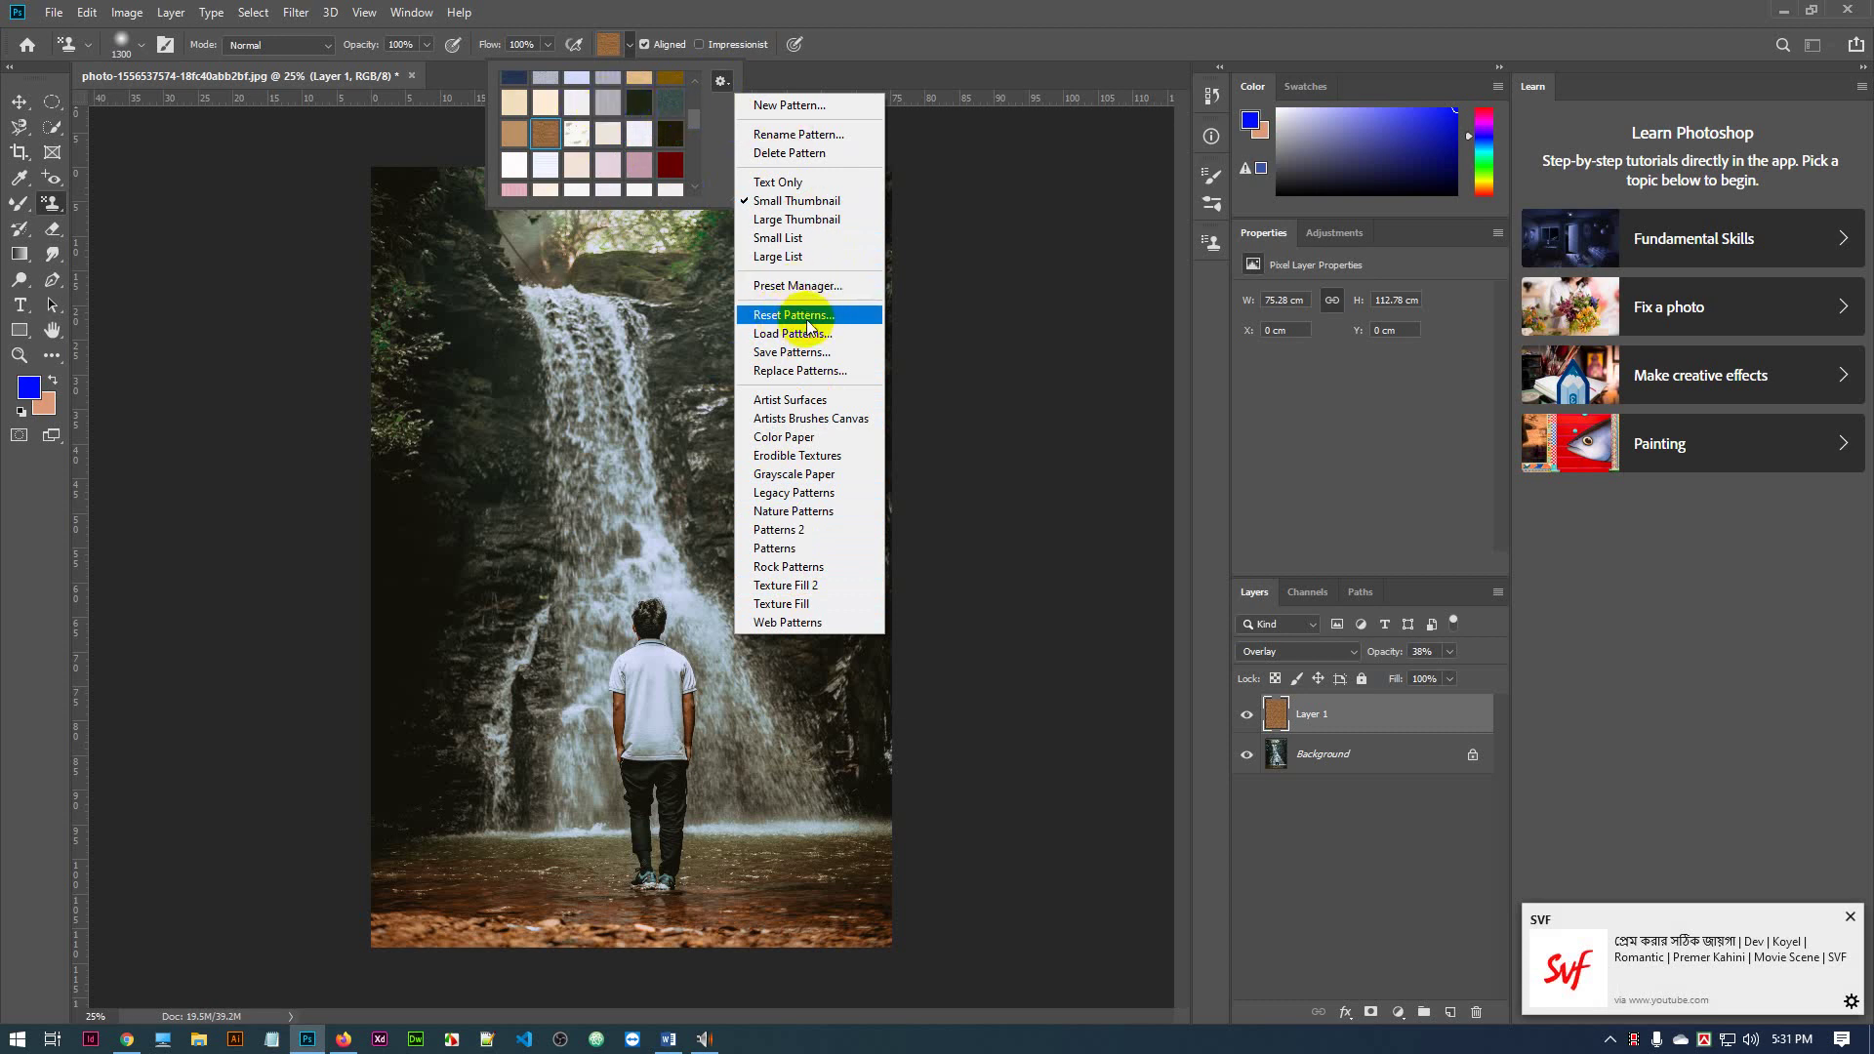
left_click(791, 315)
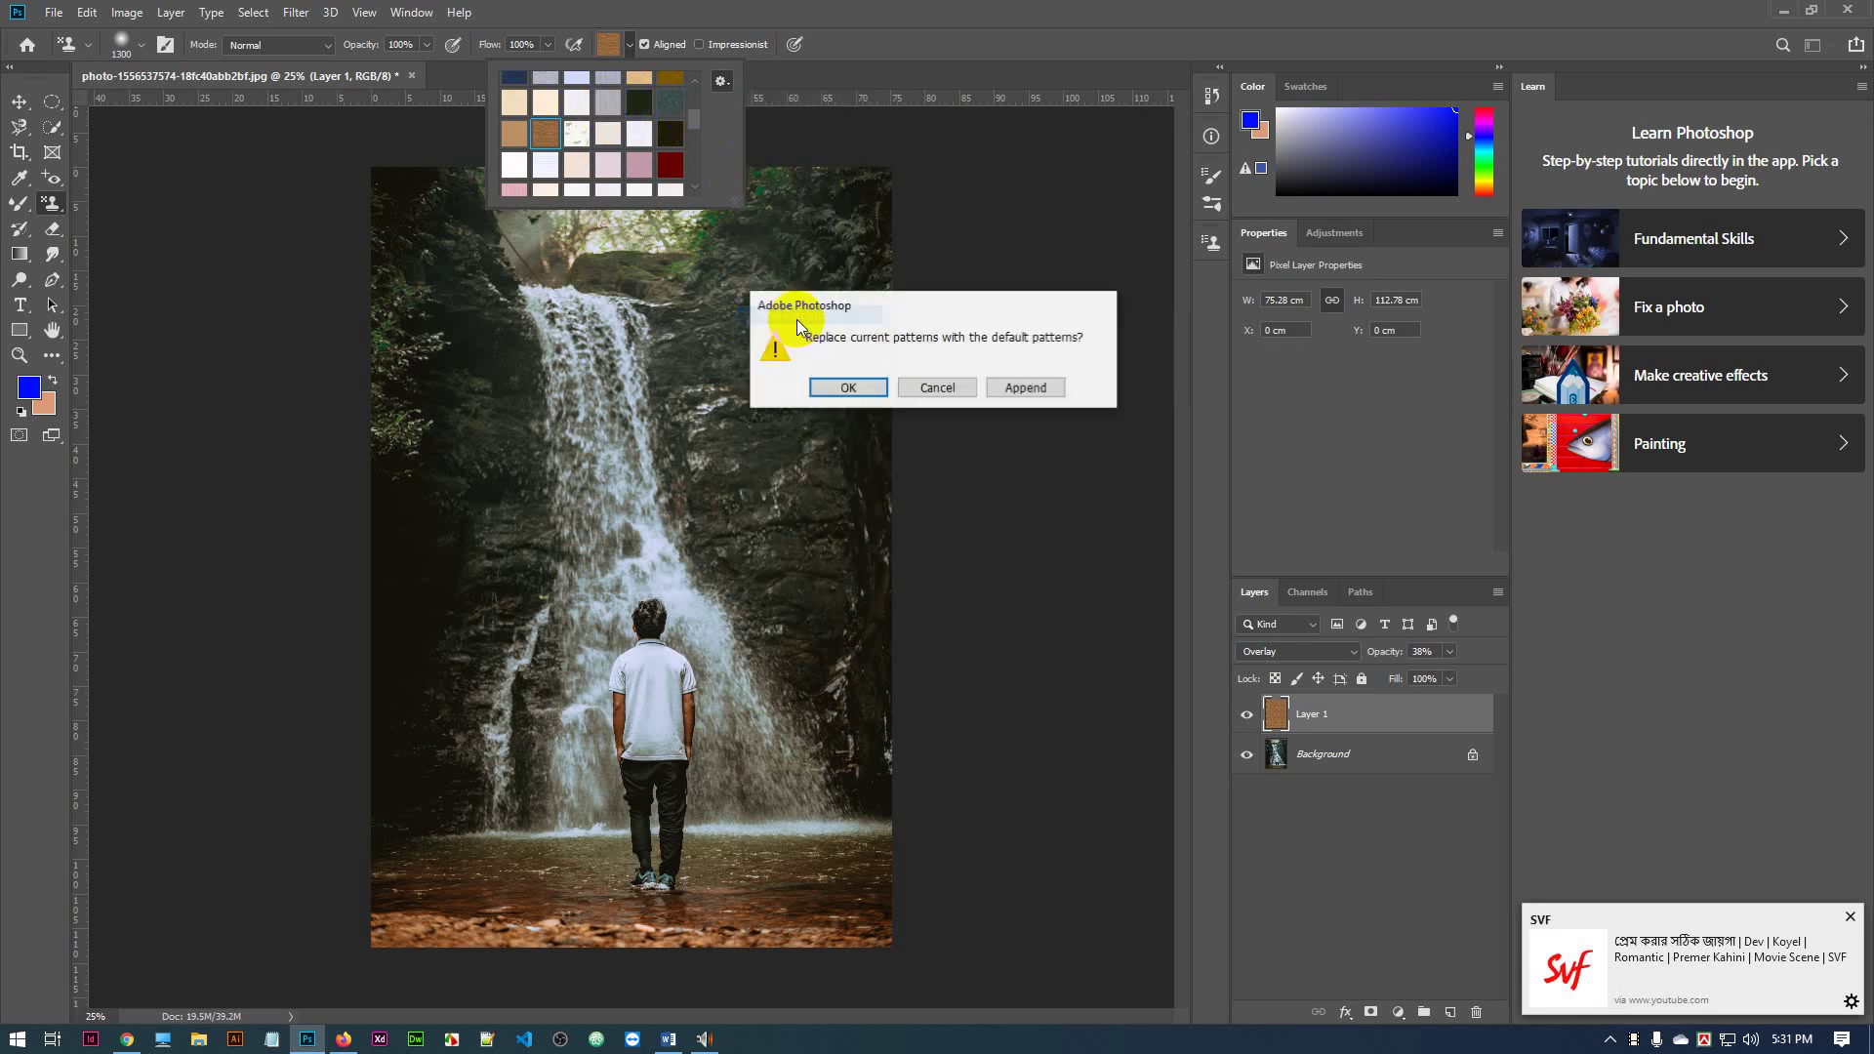
left_click(847, 388)
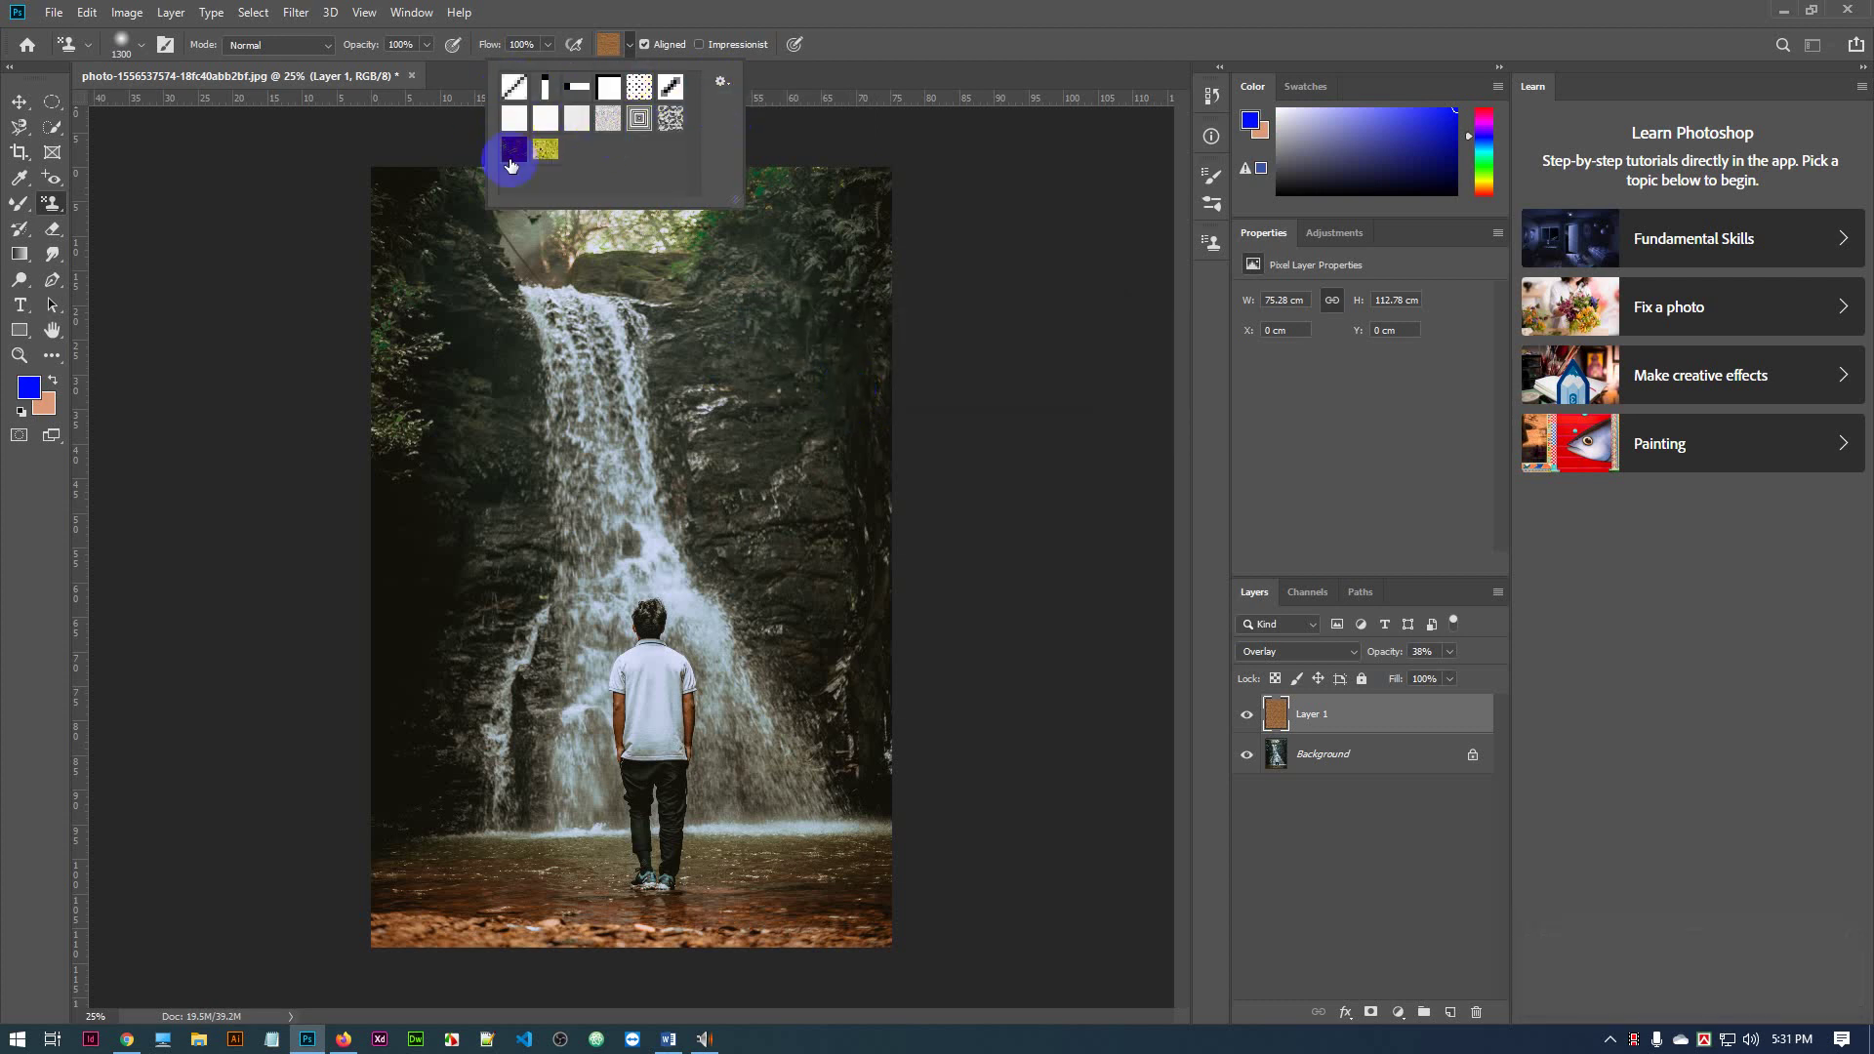
left_click_drag(565, 154, 576, 136)
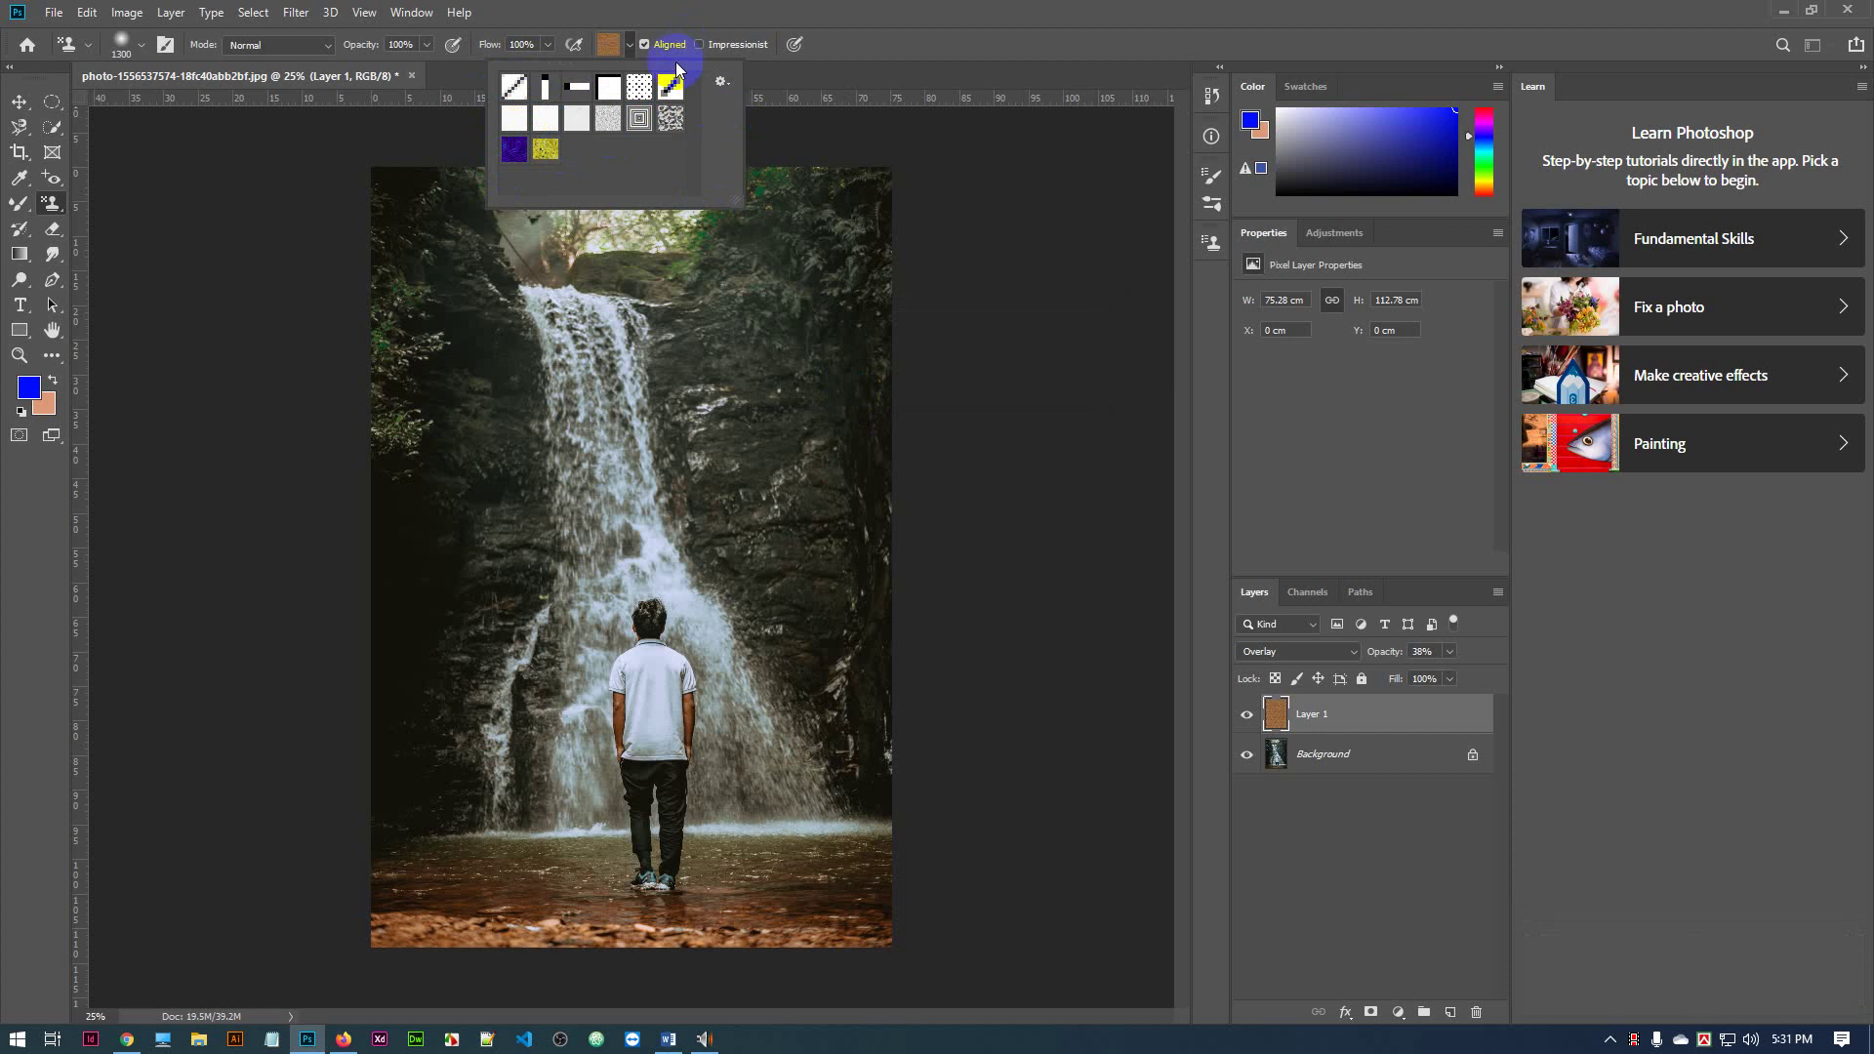
Append the Artist Surfaces patterns to the current pattern collection
left_click(723, 84)
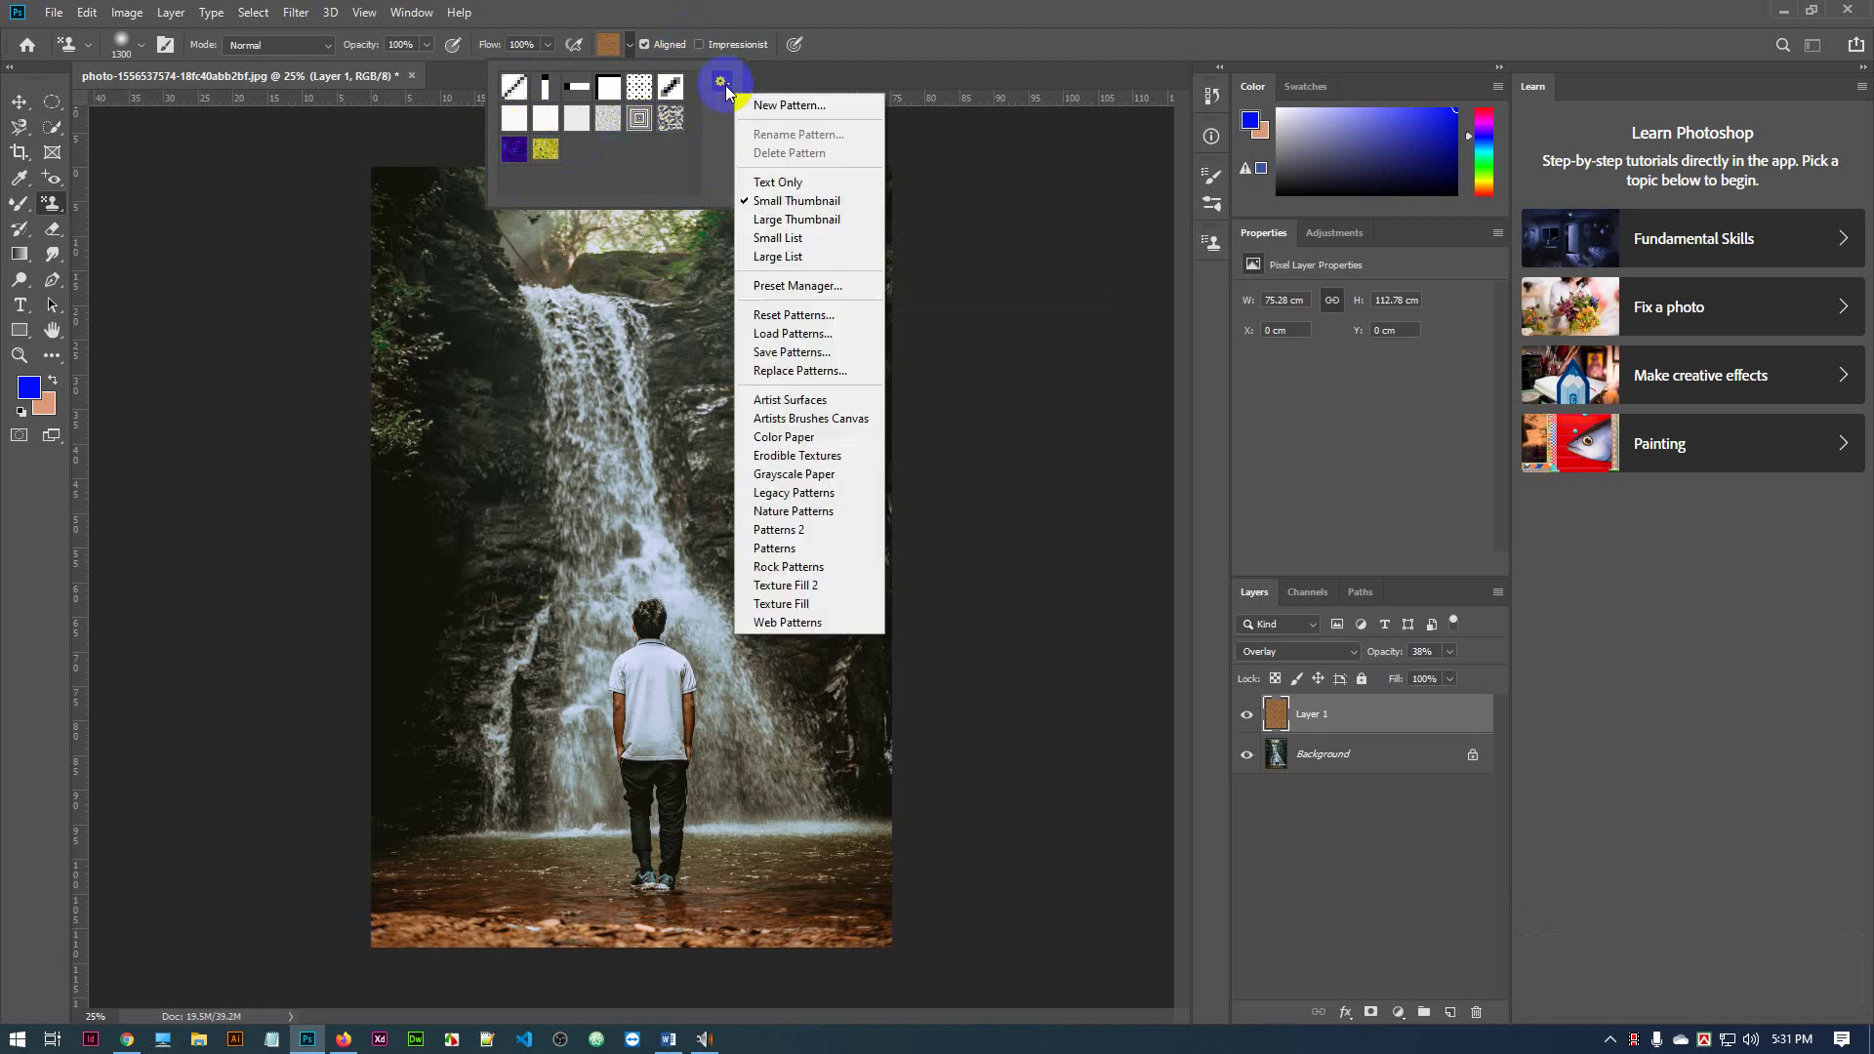
left_click(798, 402)
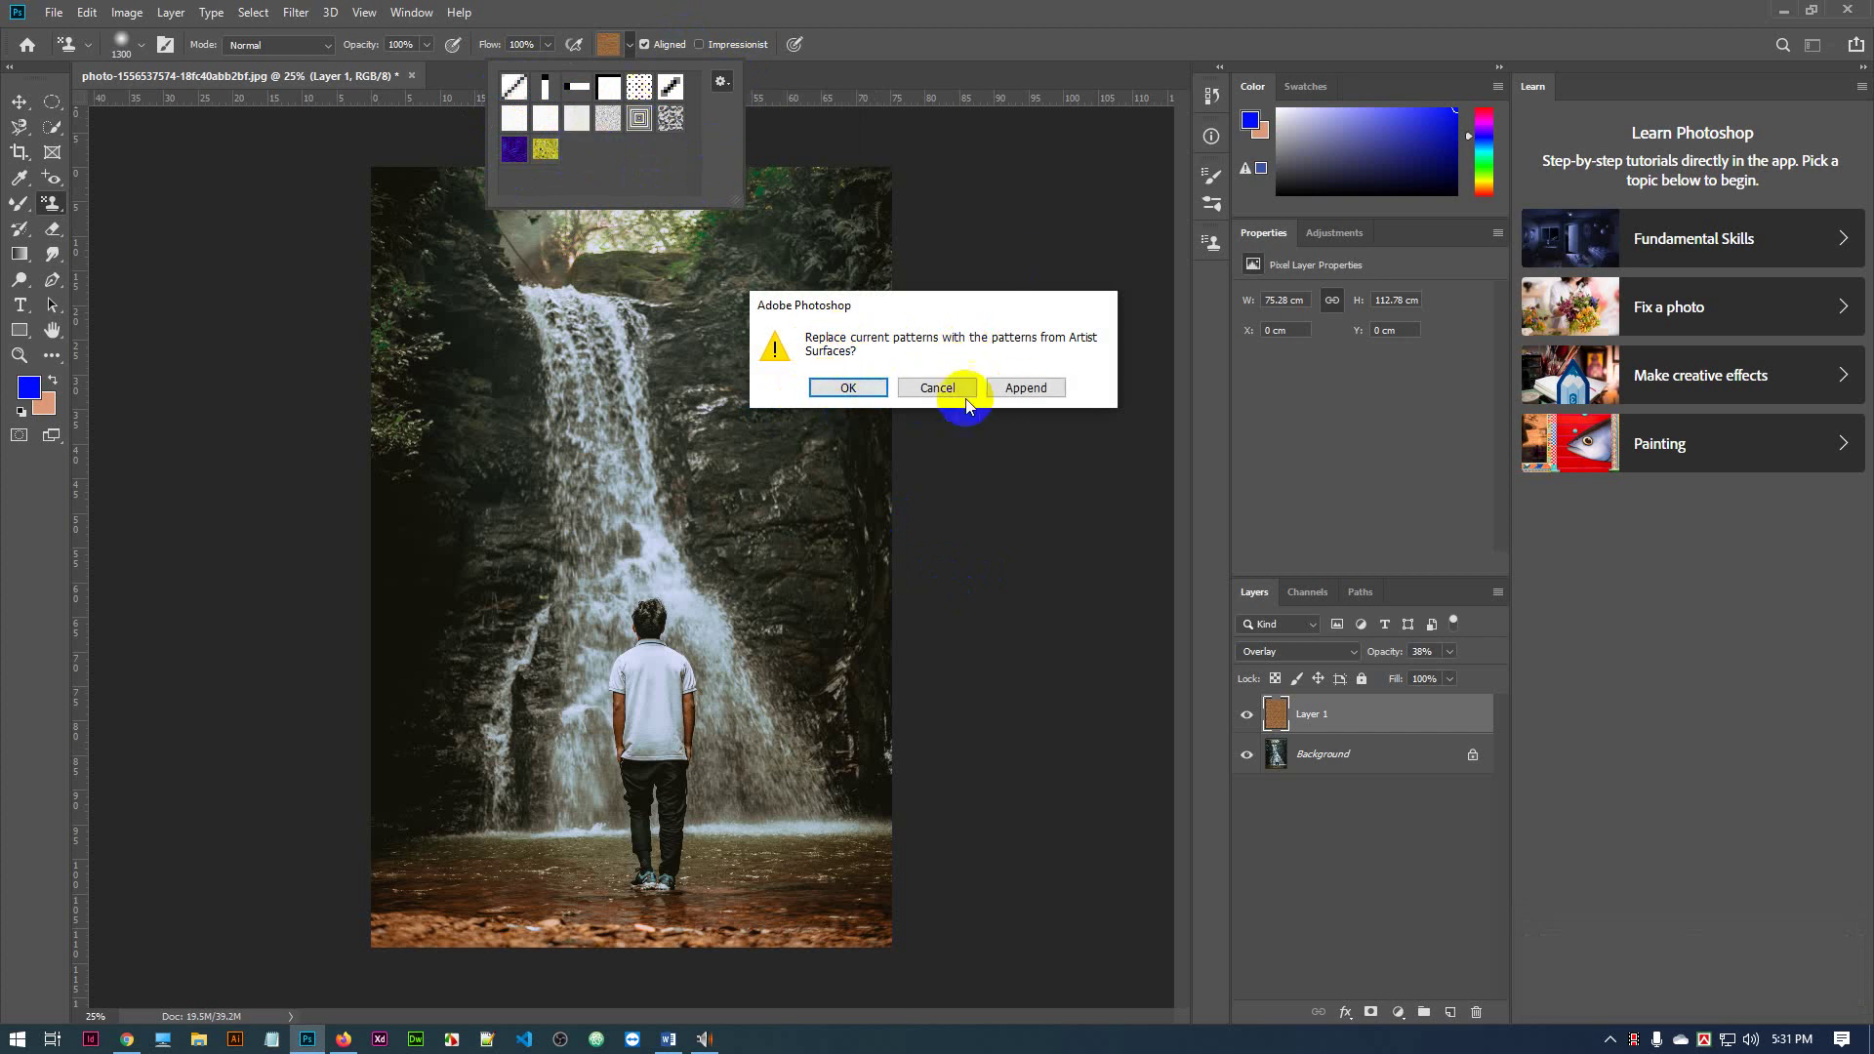
left_click(1026, 388)
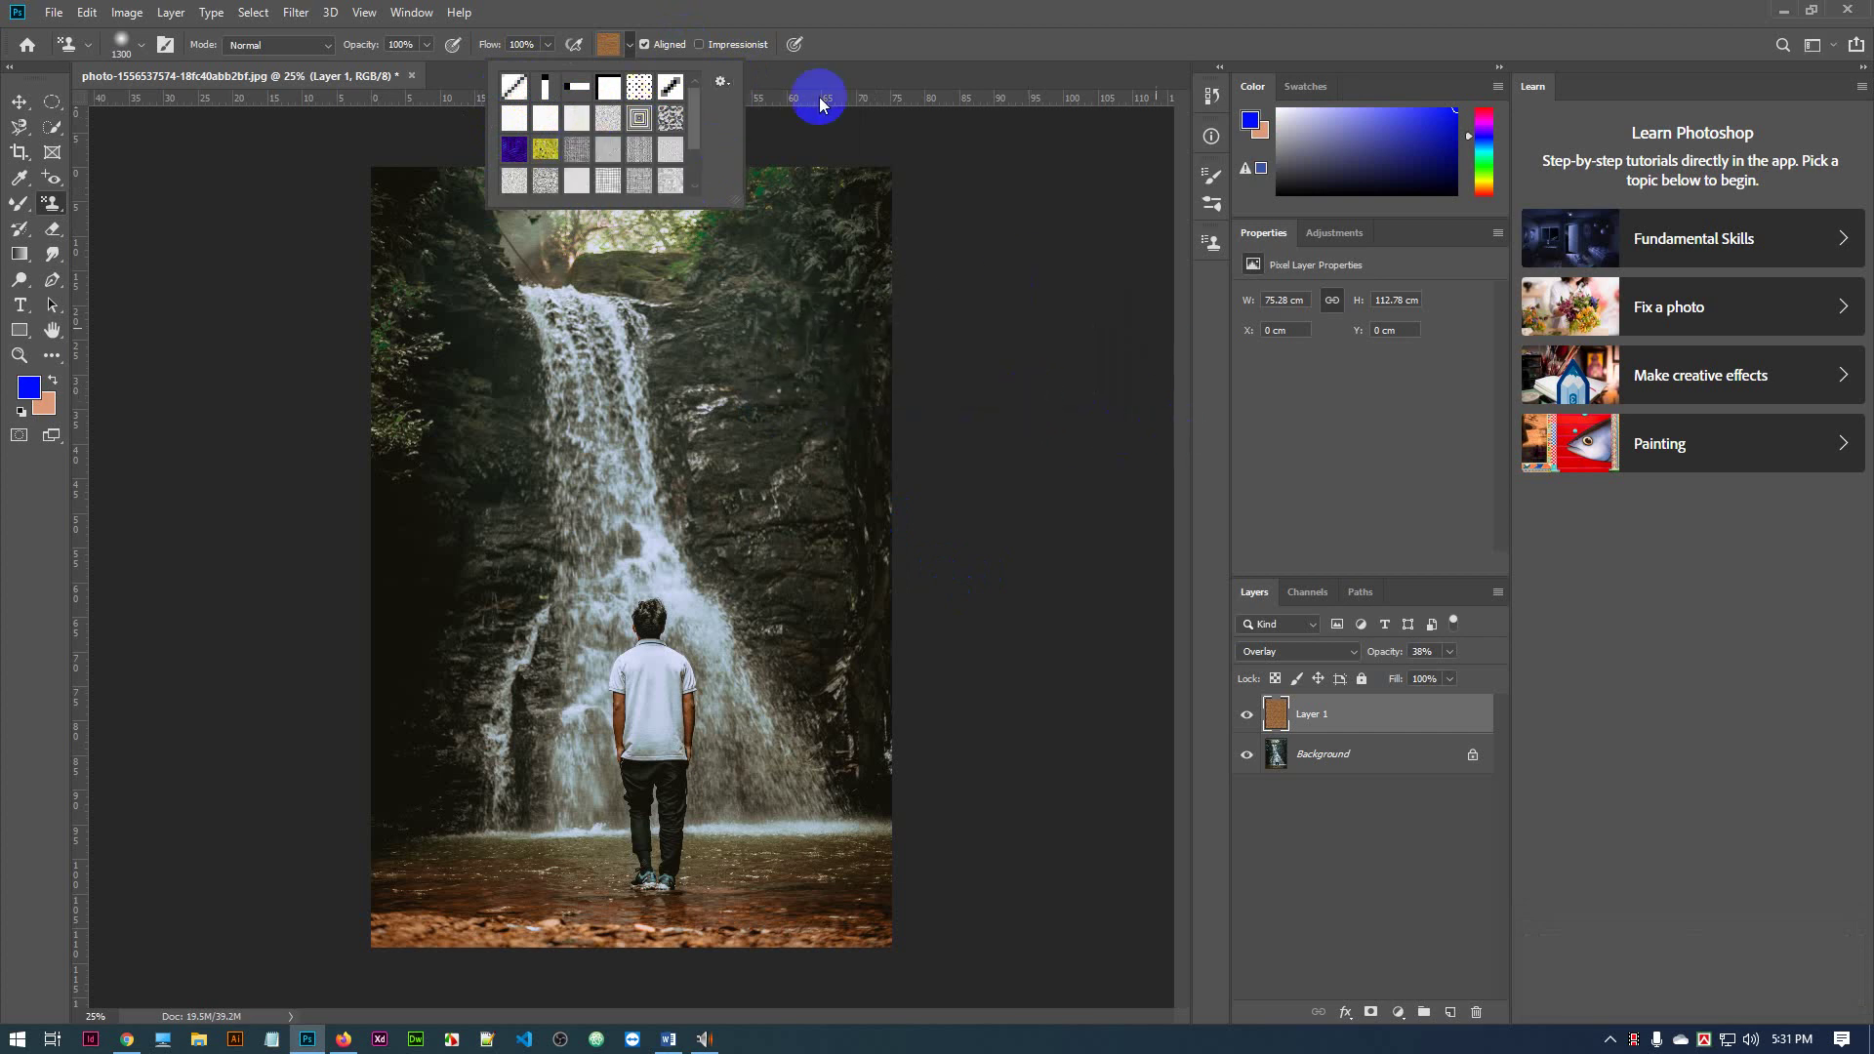
Append the Color Paper patterns to the current pattern collection
scroll(622, 160, "down", 2)
scroll(622, 160, "up", 2)
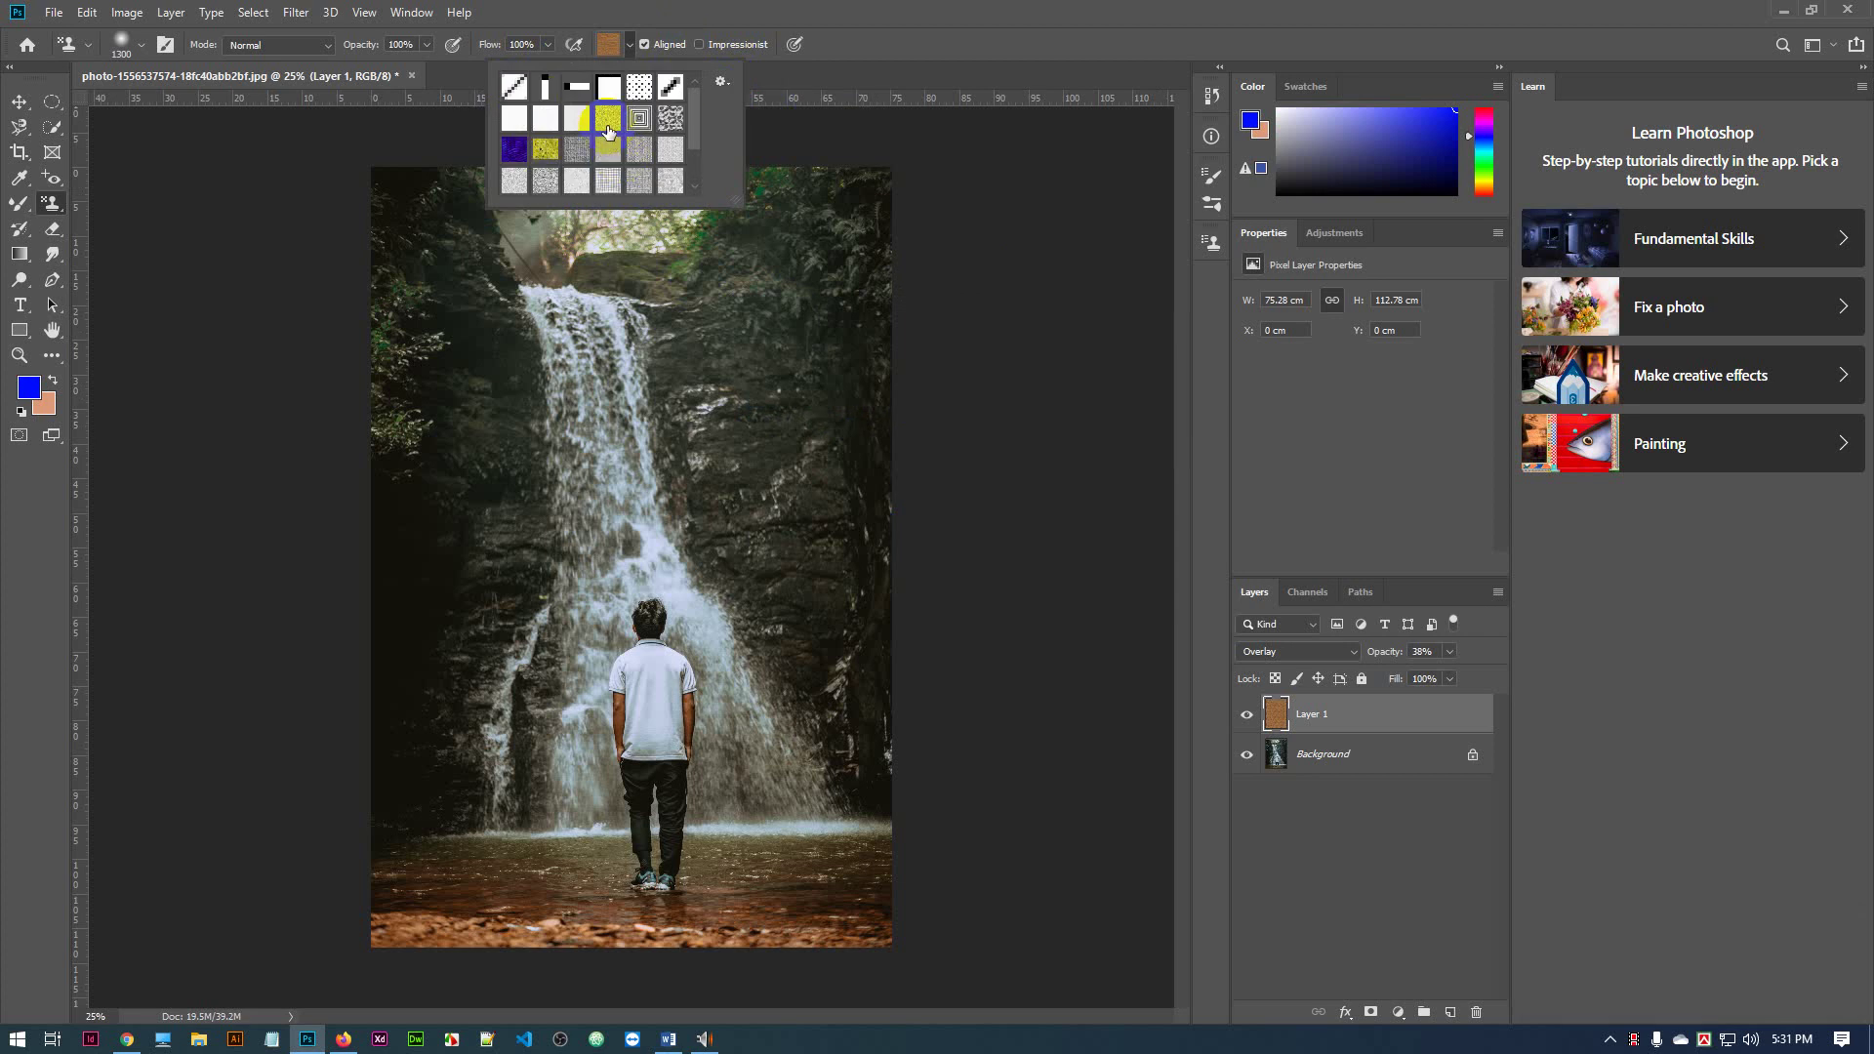
scroll(630, 146, "down", 2)
left_click(726, 85)
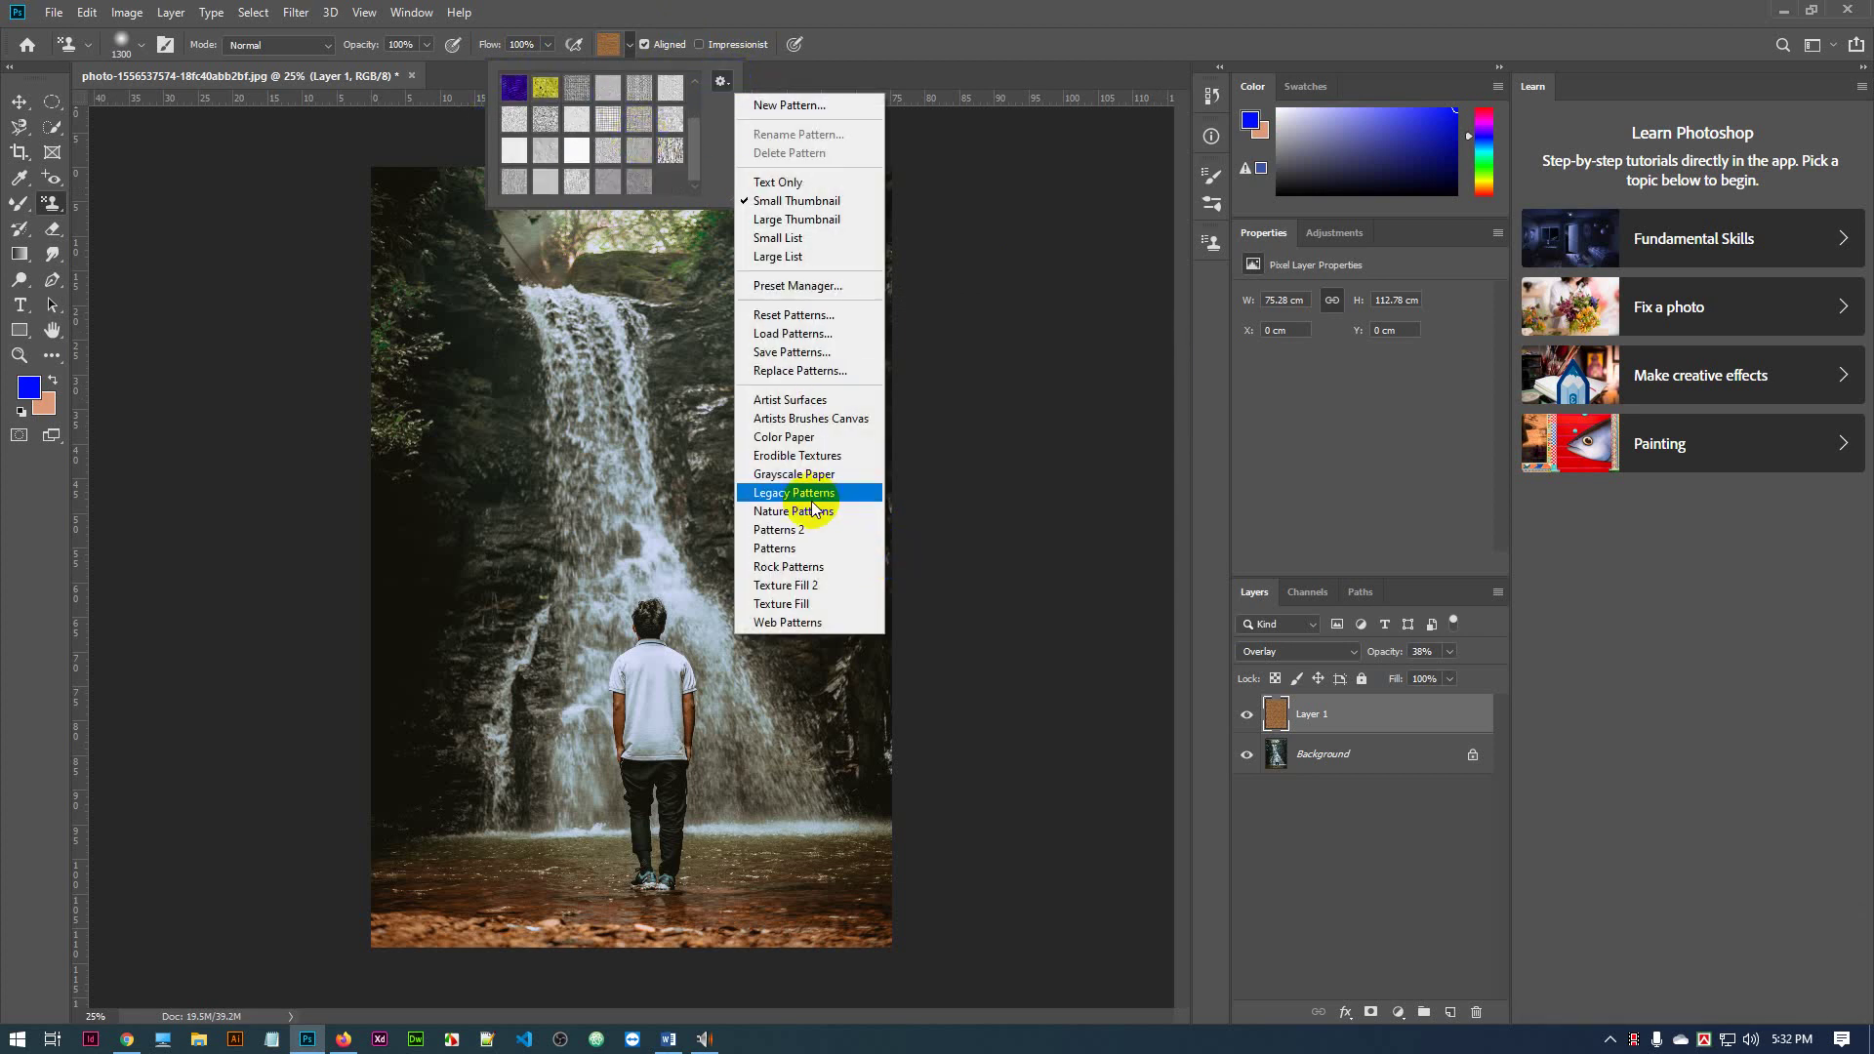
left_click(782, 436)
left_click(1052, 389)
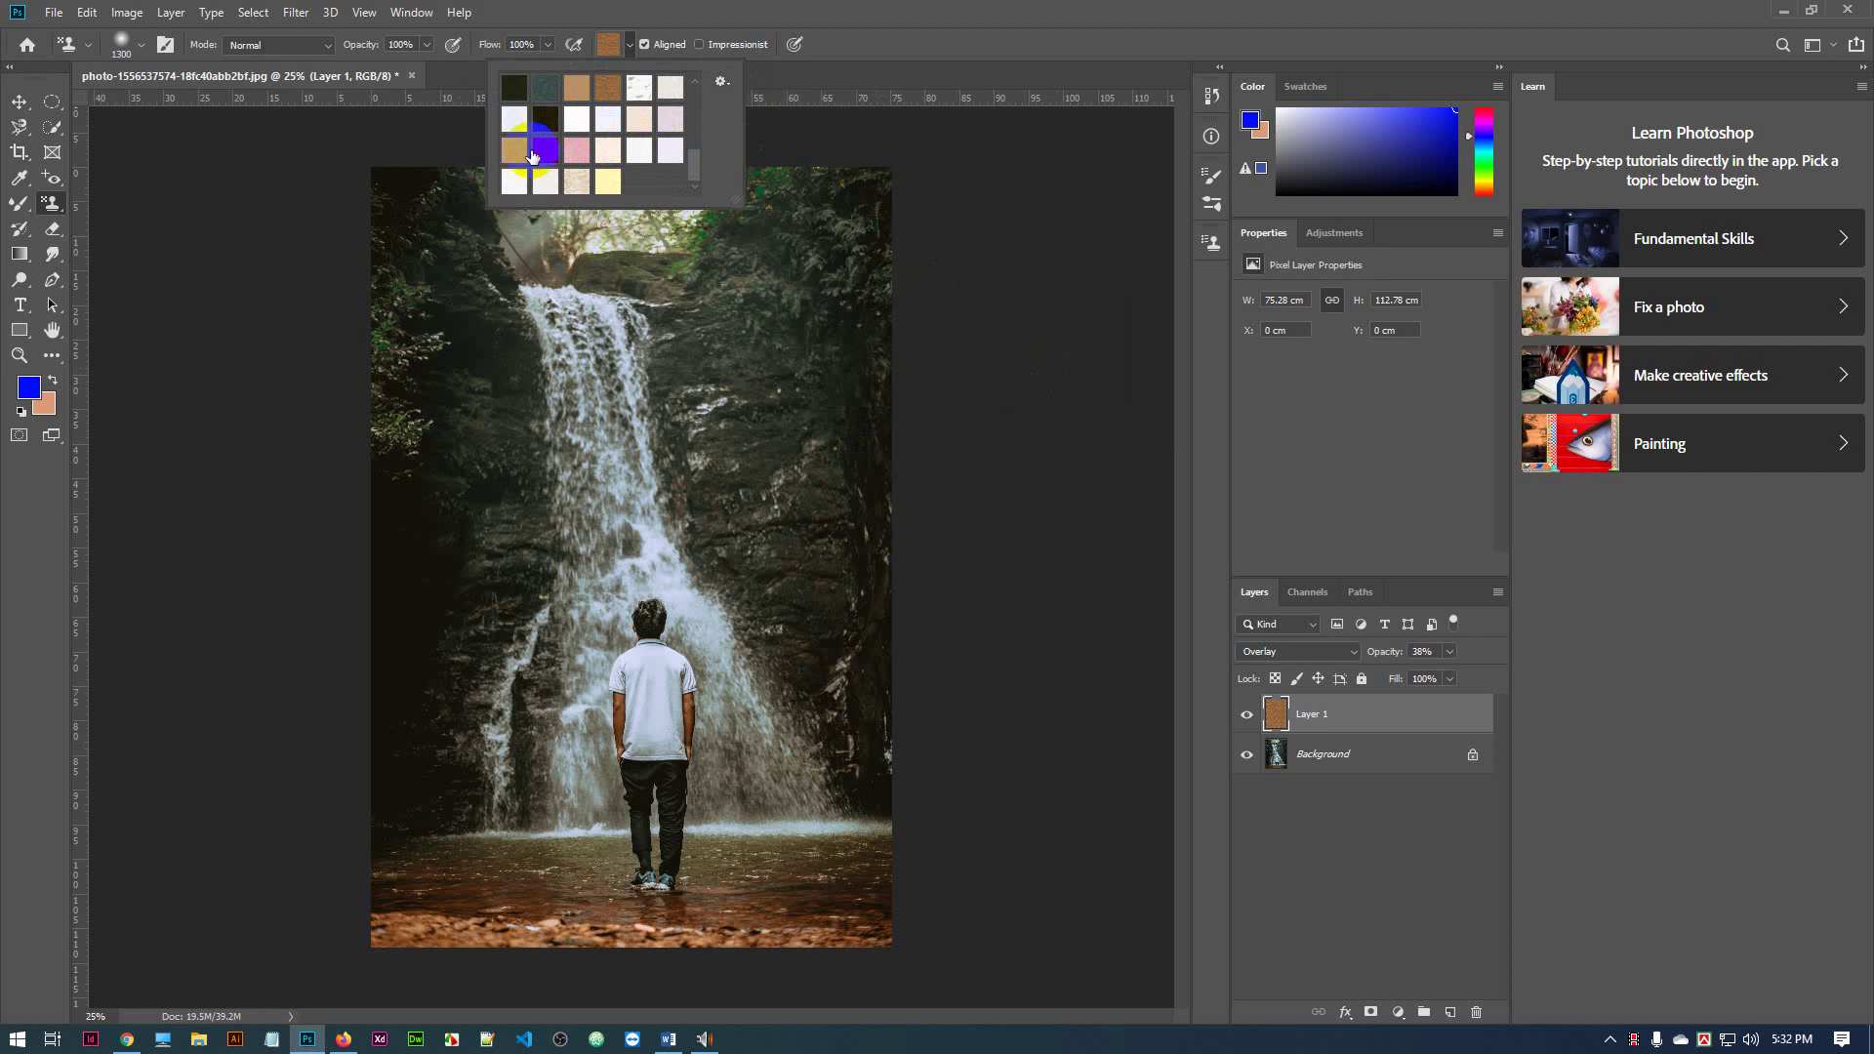
Append the Erodible Textures and Legacy Patterns sets to the pattern collection
left_click(722, 81)
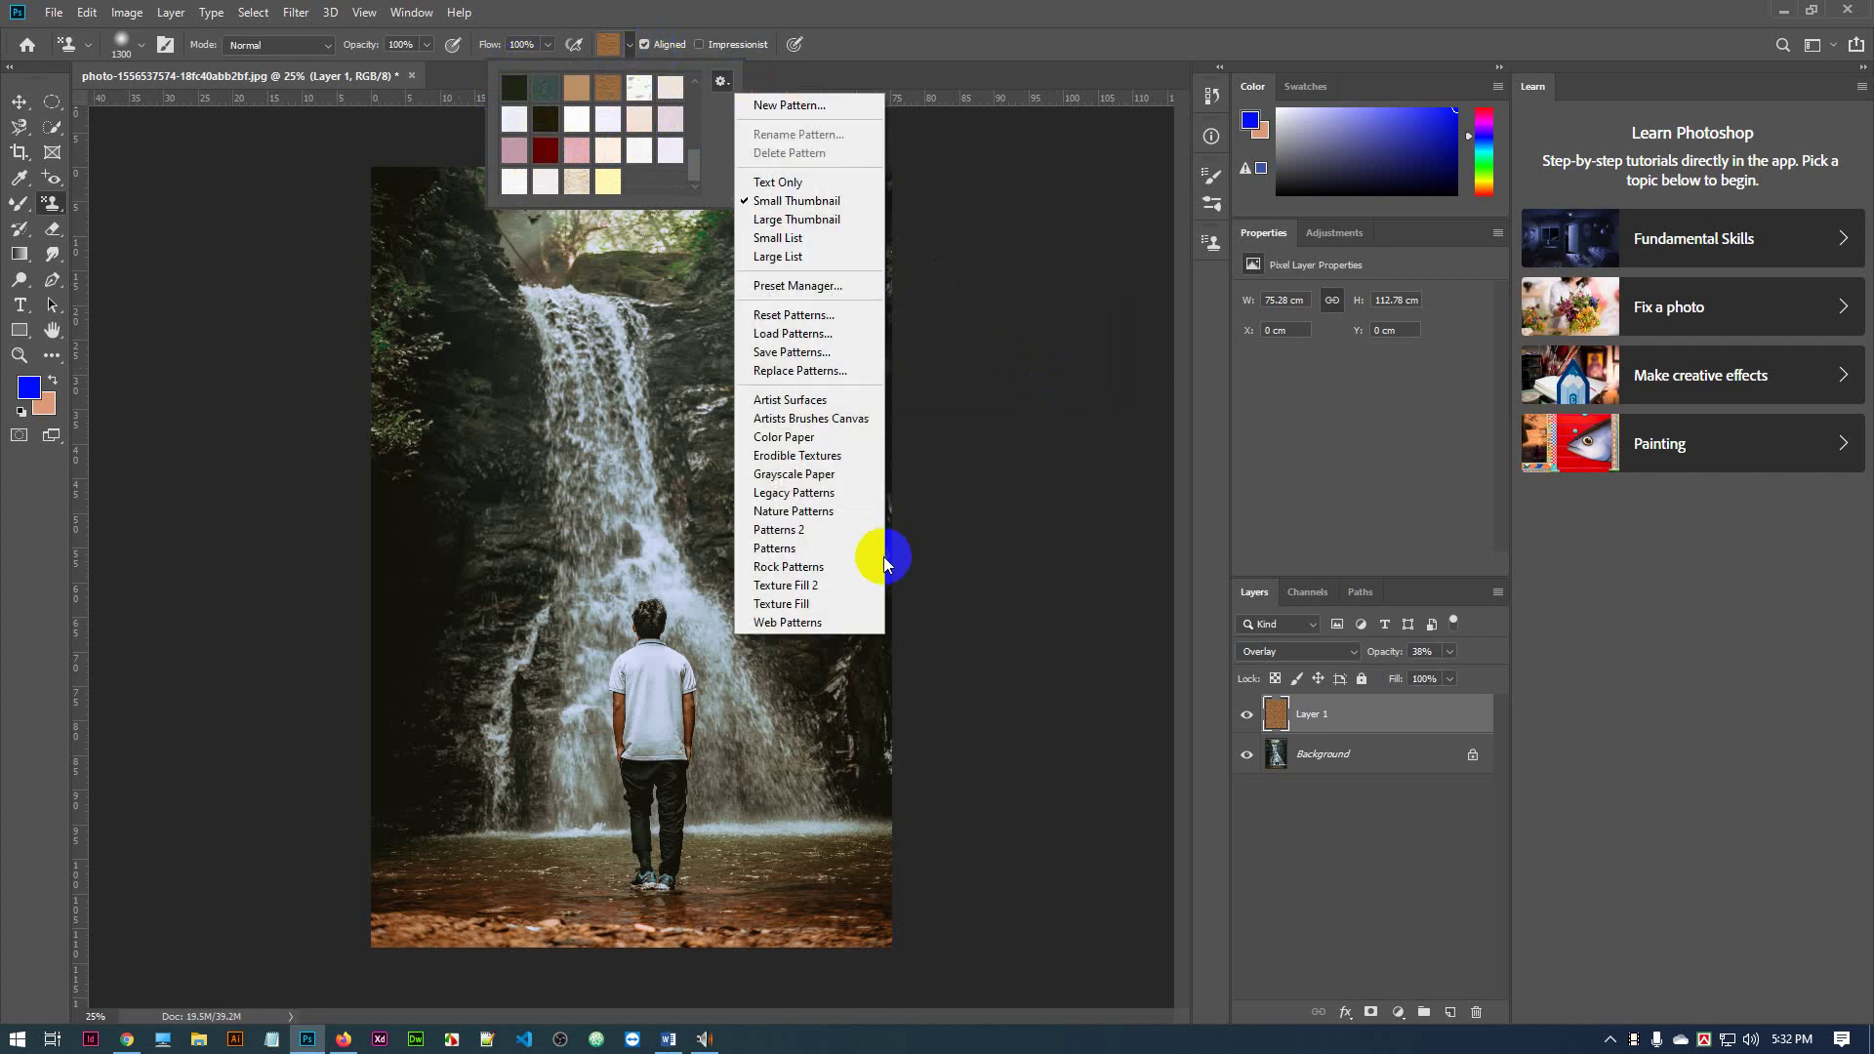
left_click(797, 455)
left_click(1011, 388)
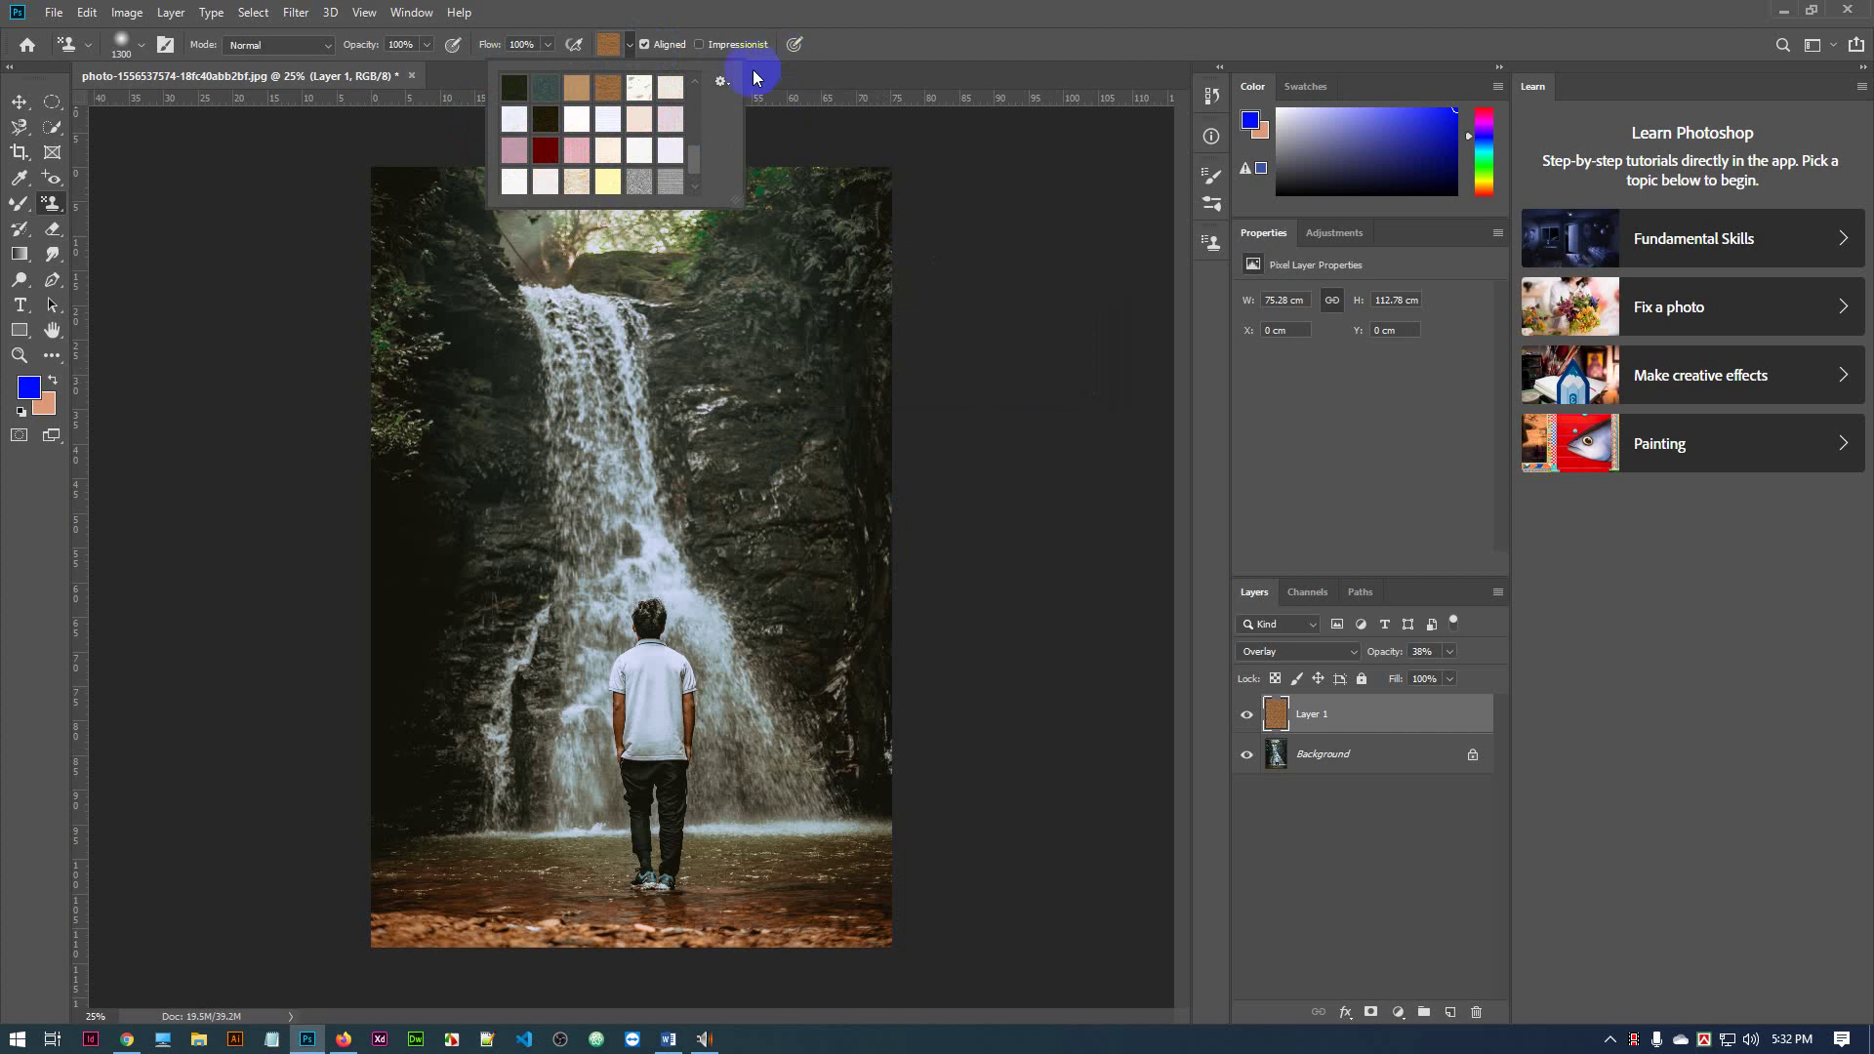
left_click(722, 81)
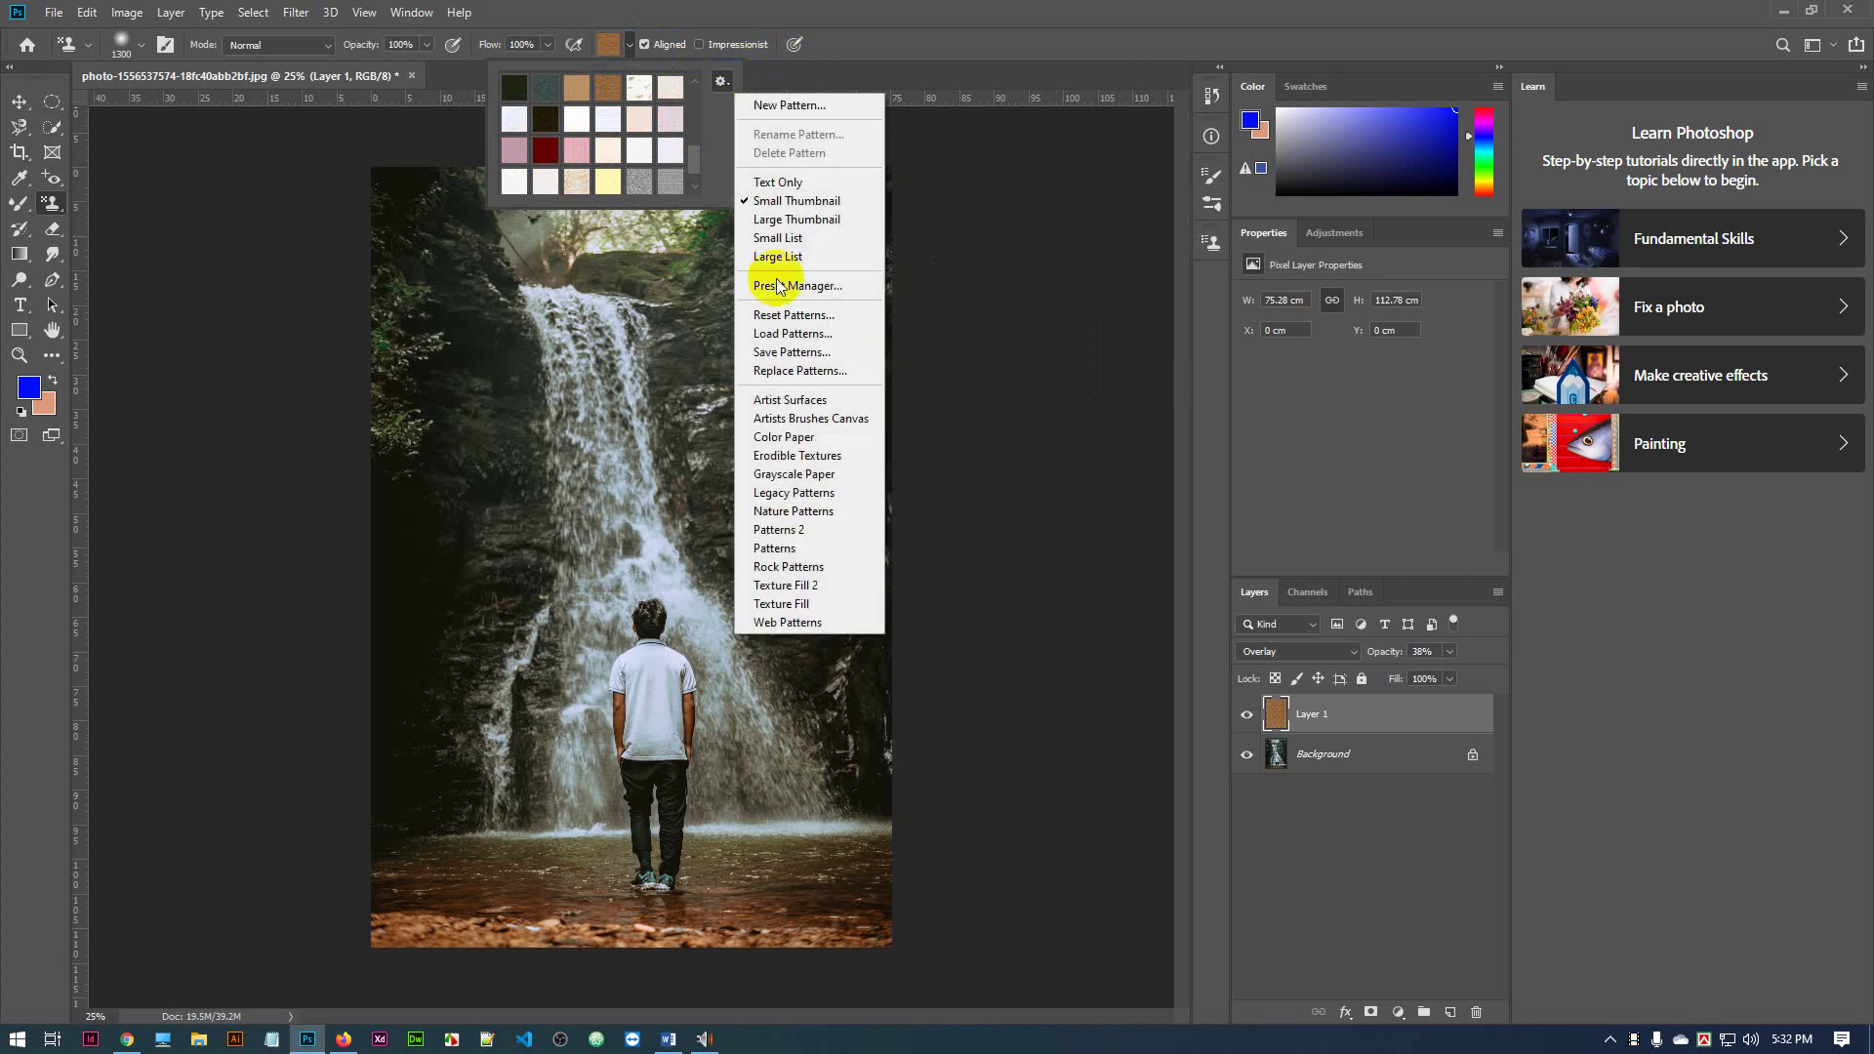
left_click(819, 493)
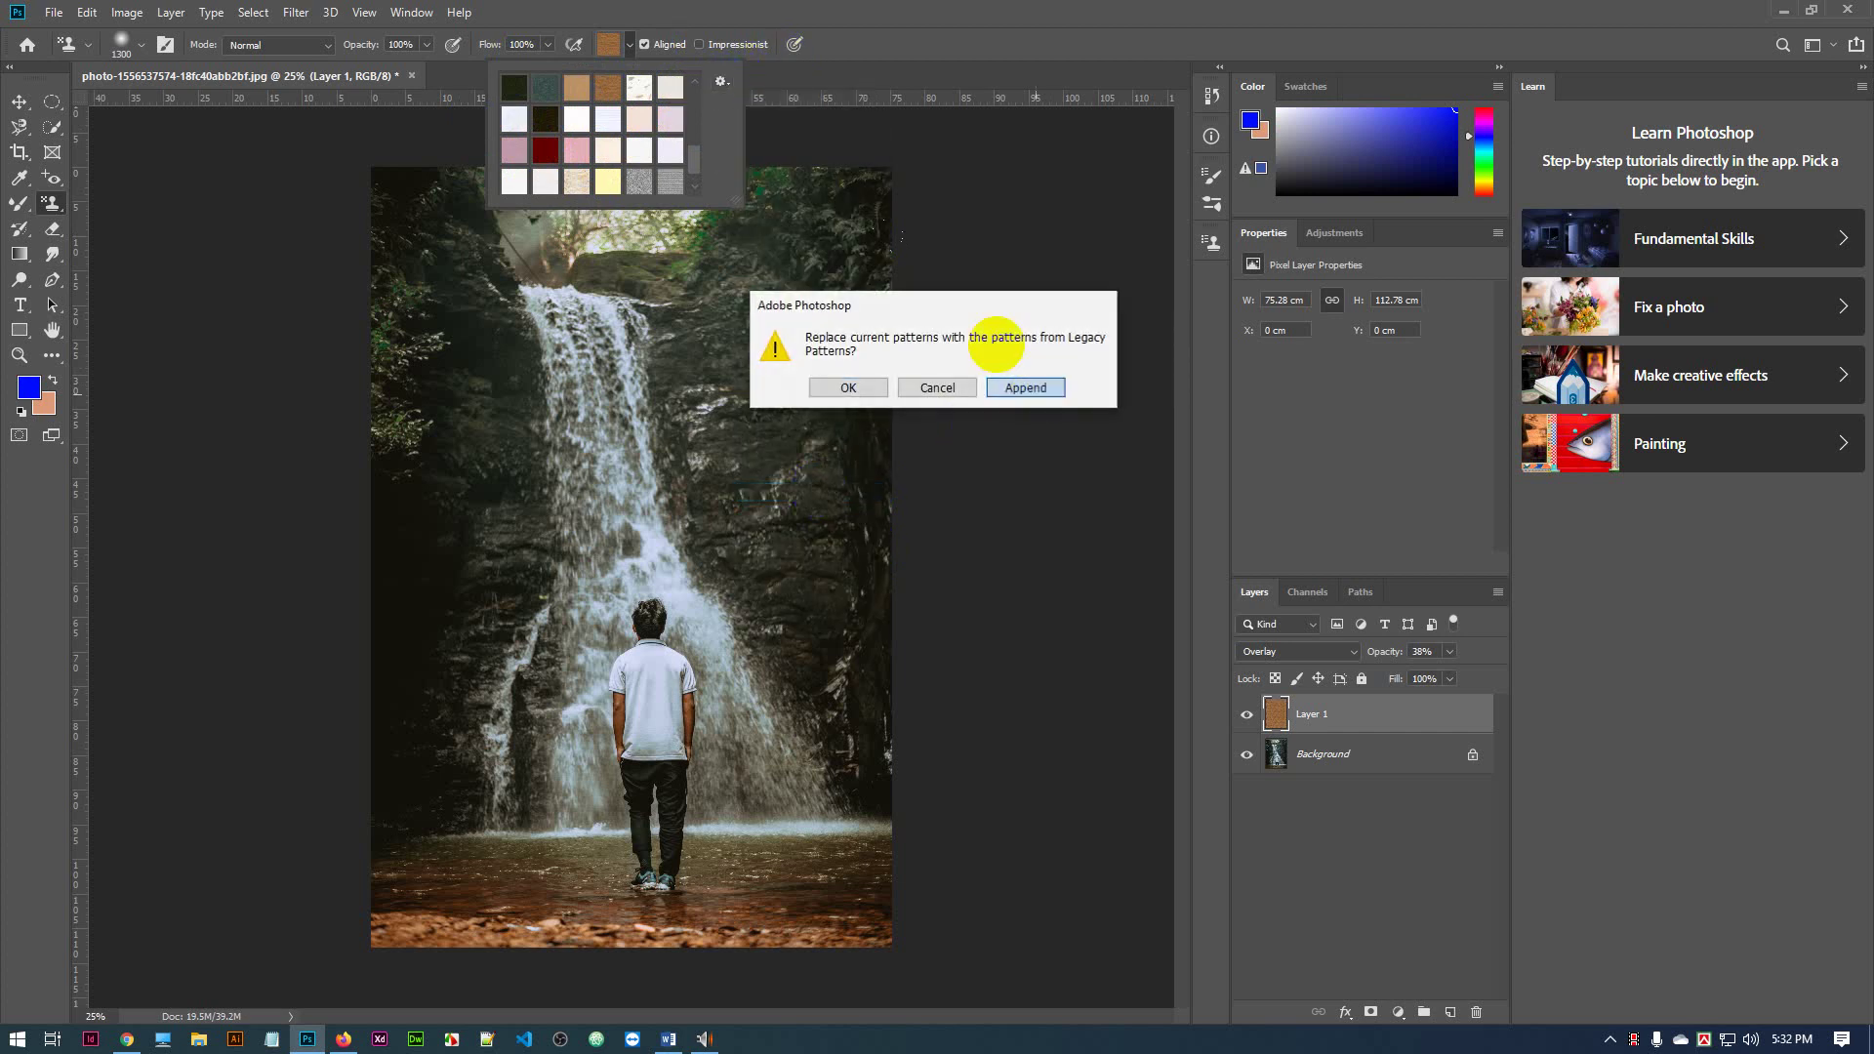
left_click(1008, 386)
Append the Nature Patterns and Patterns 2 sets to the pattern collection
left_click(719, 81)
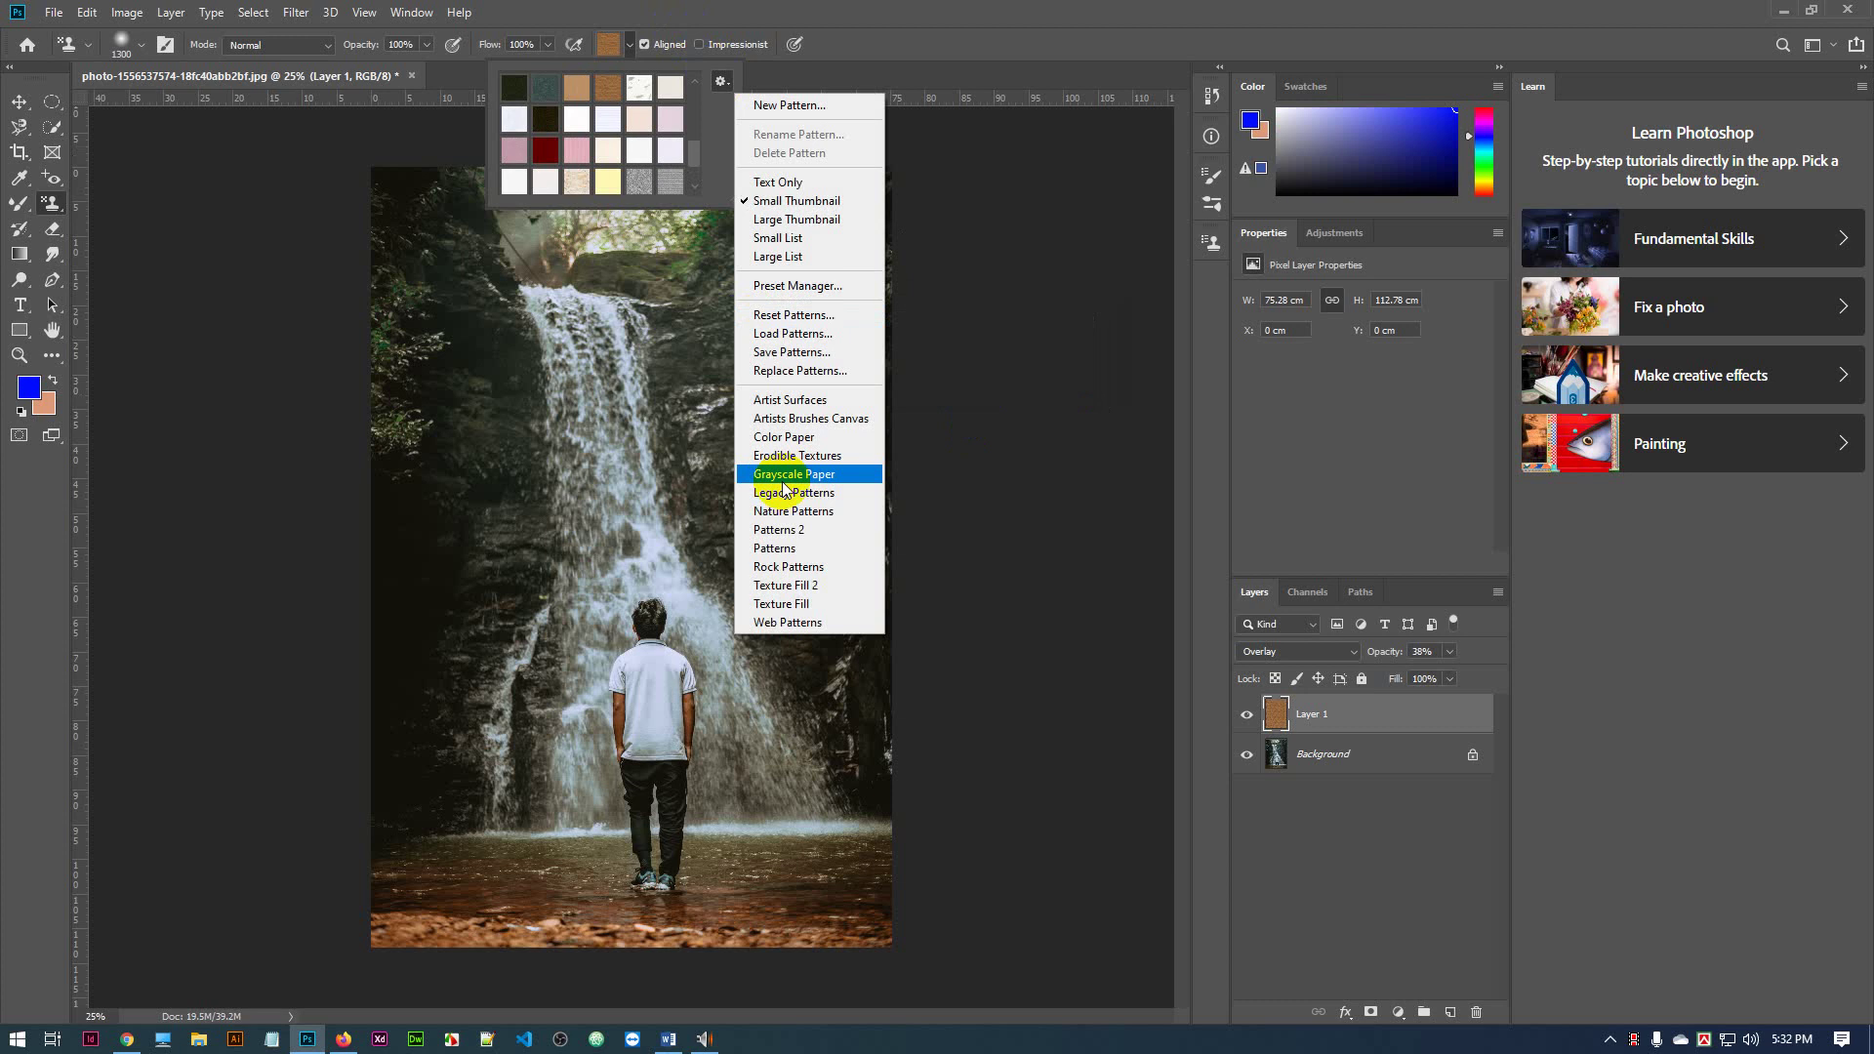
left_click(818, 511)
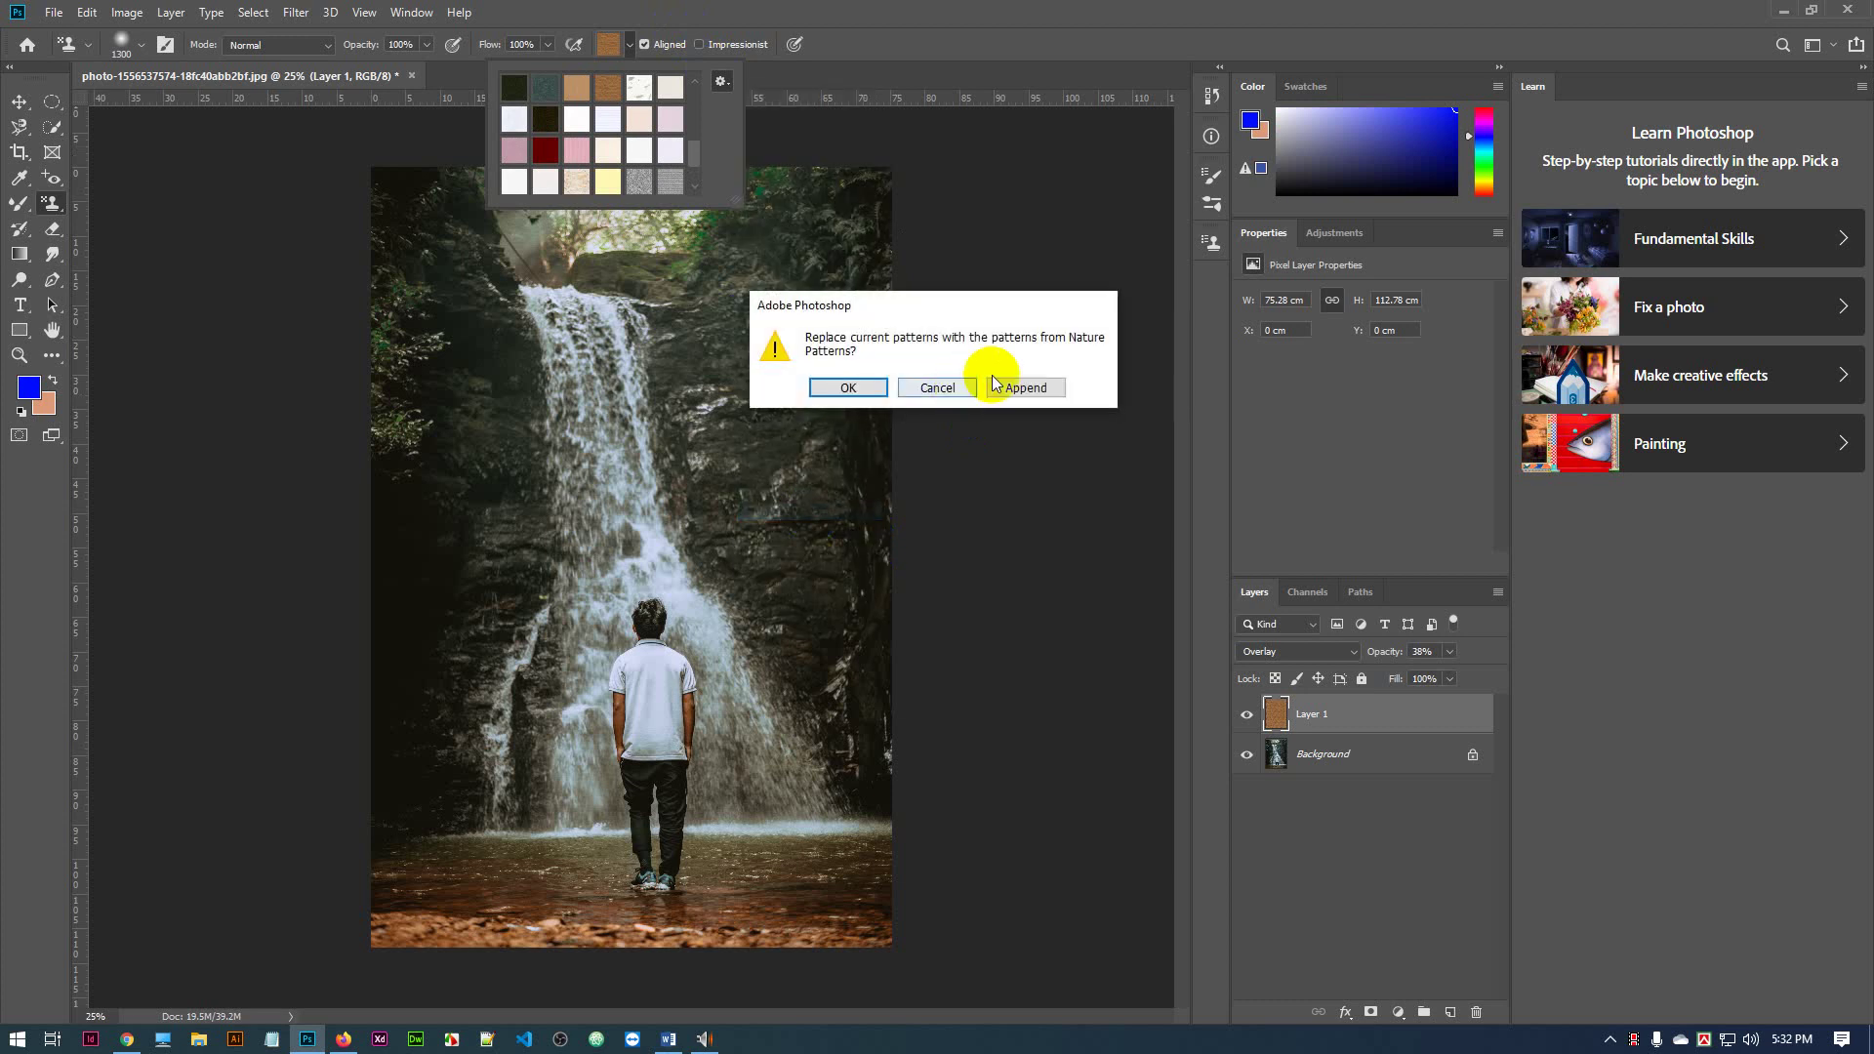
left_click(1025, 388)
left_click(722, 81)
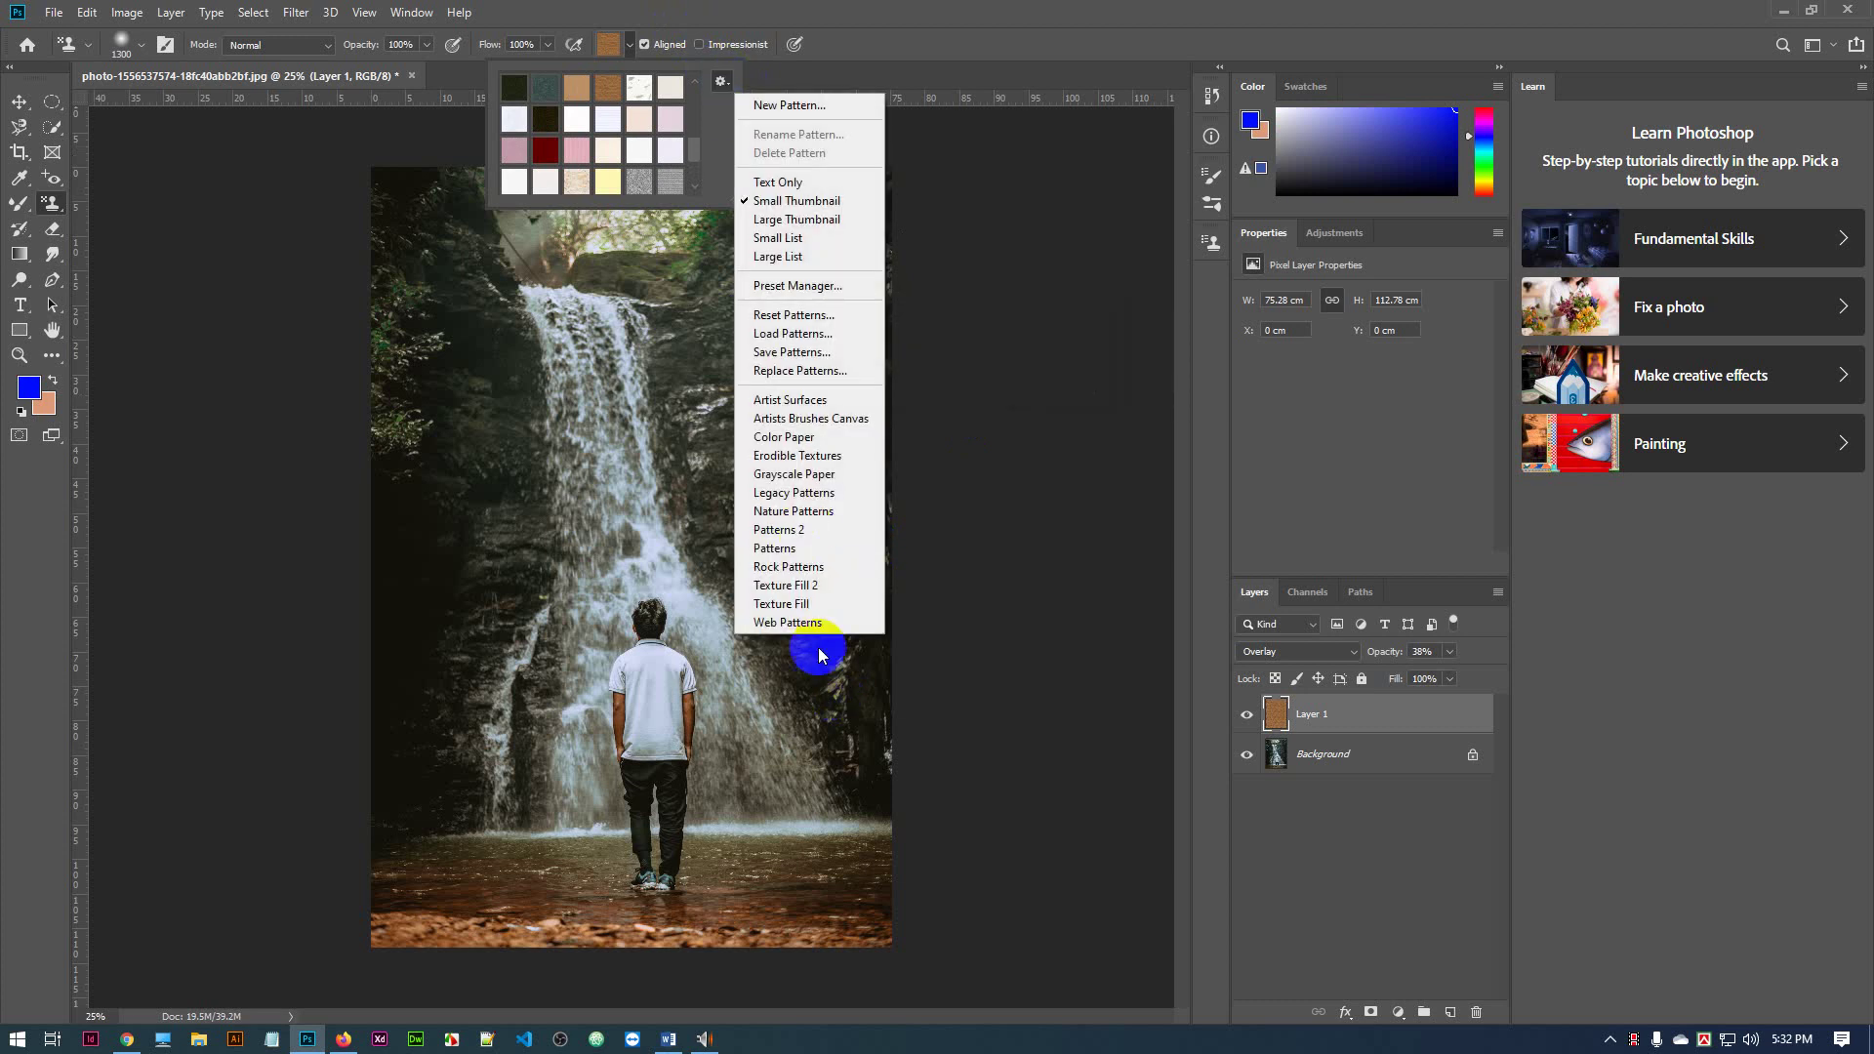
left_click(781, 530)
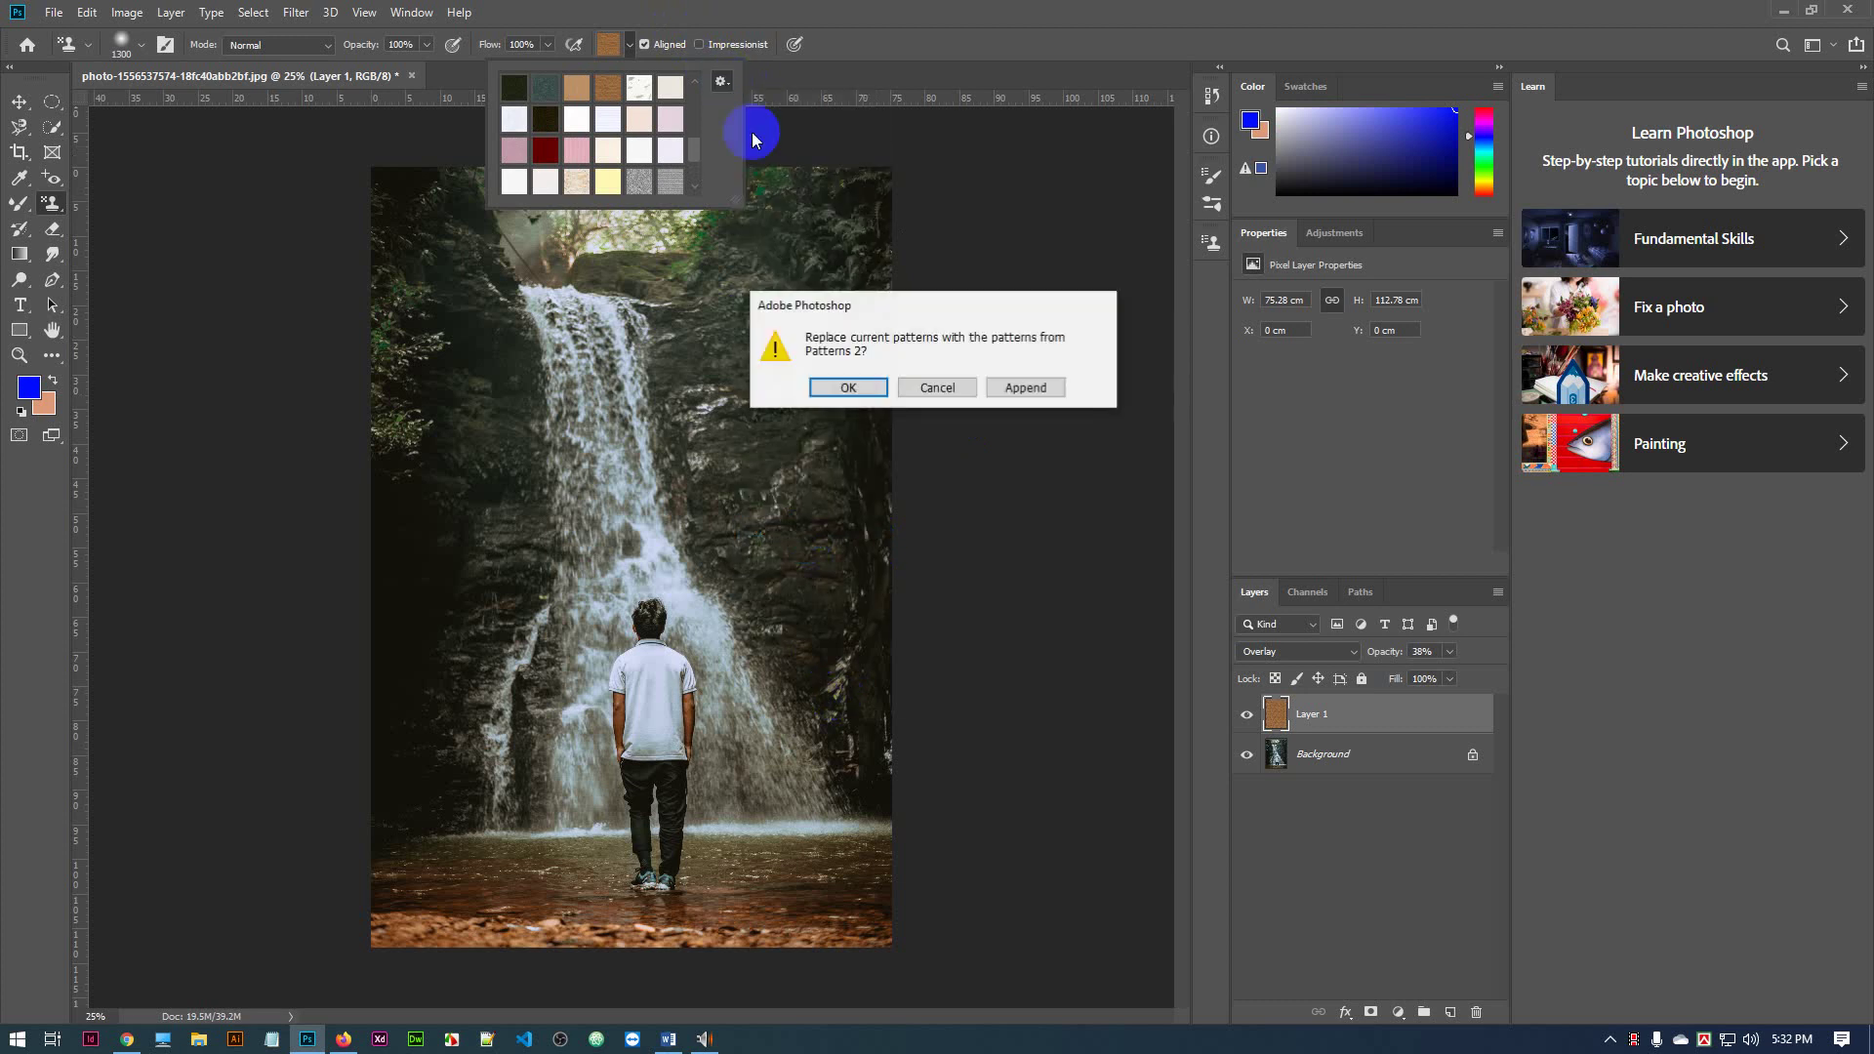
left_click(1026, 388)
Append the Rock Patterns and Texture Fill 2 sets, and look through the enlarged pattern collection
left_click(722, 81)
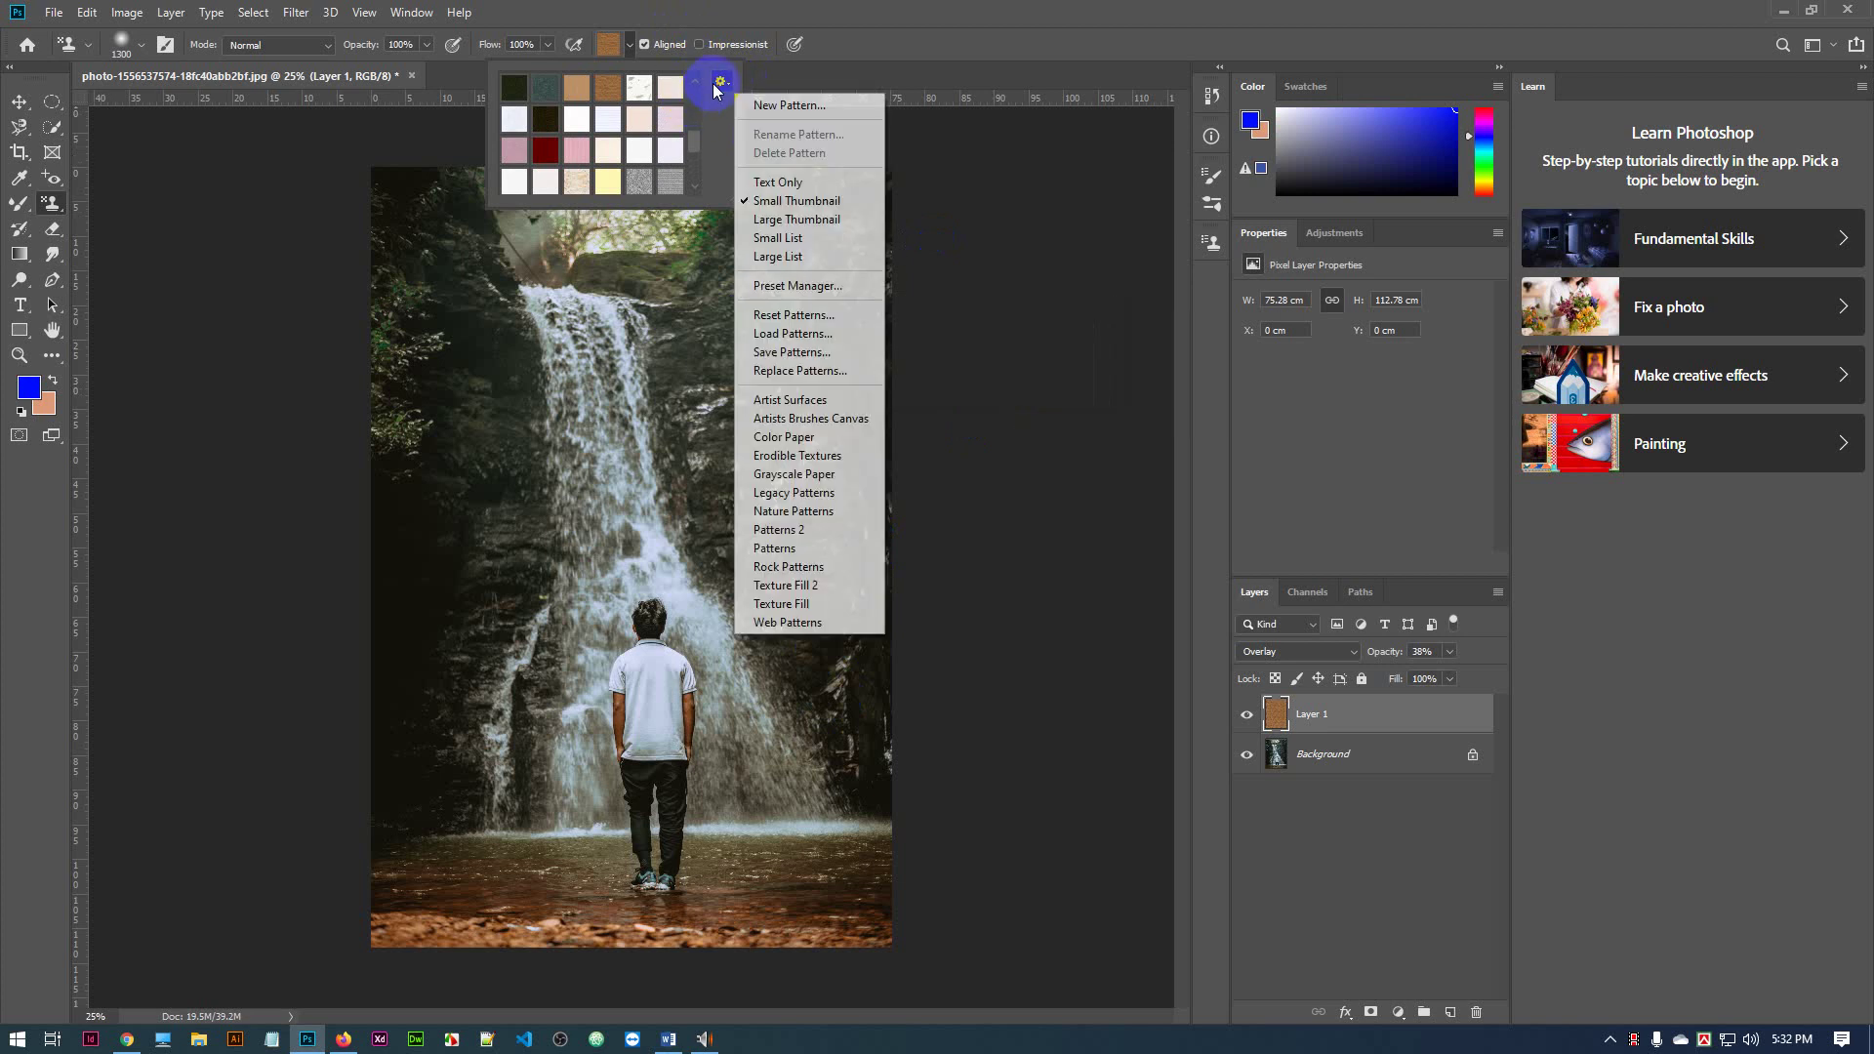
left_click(806, 603)
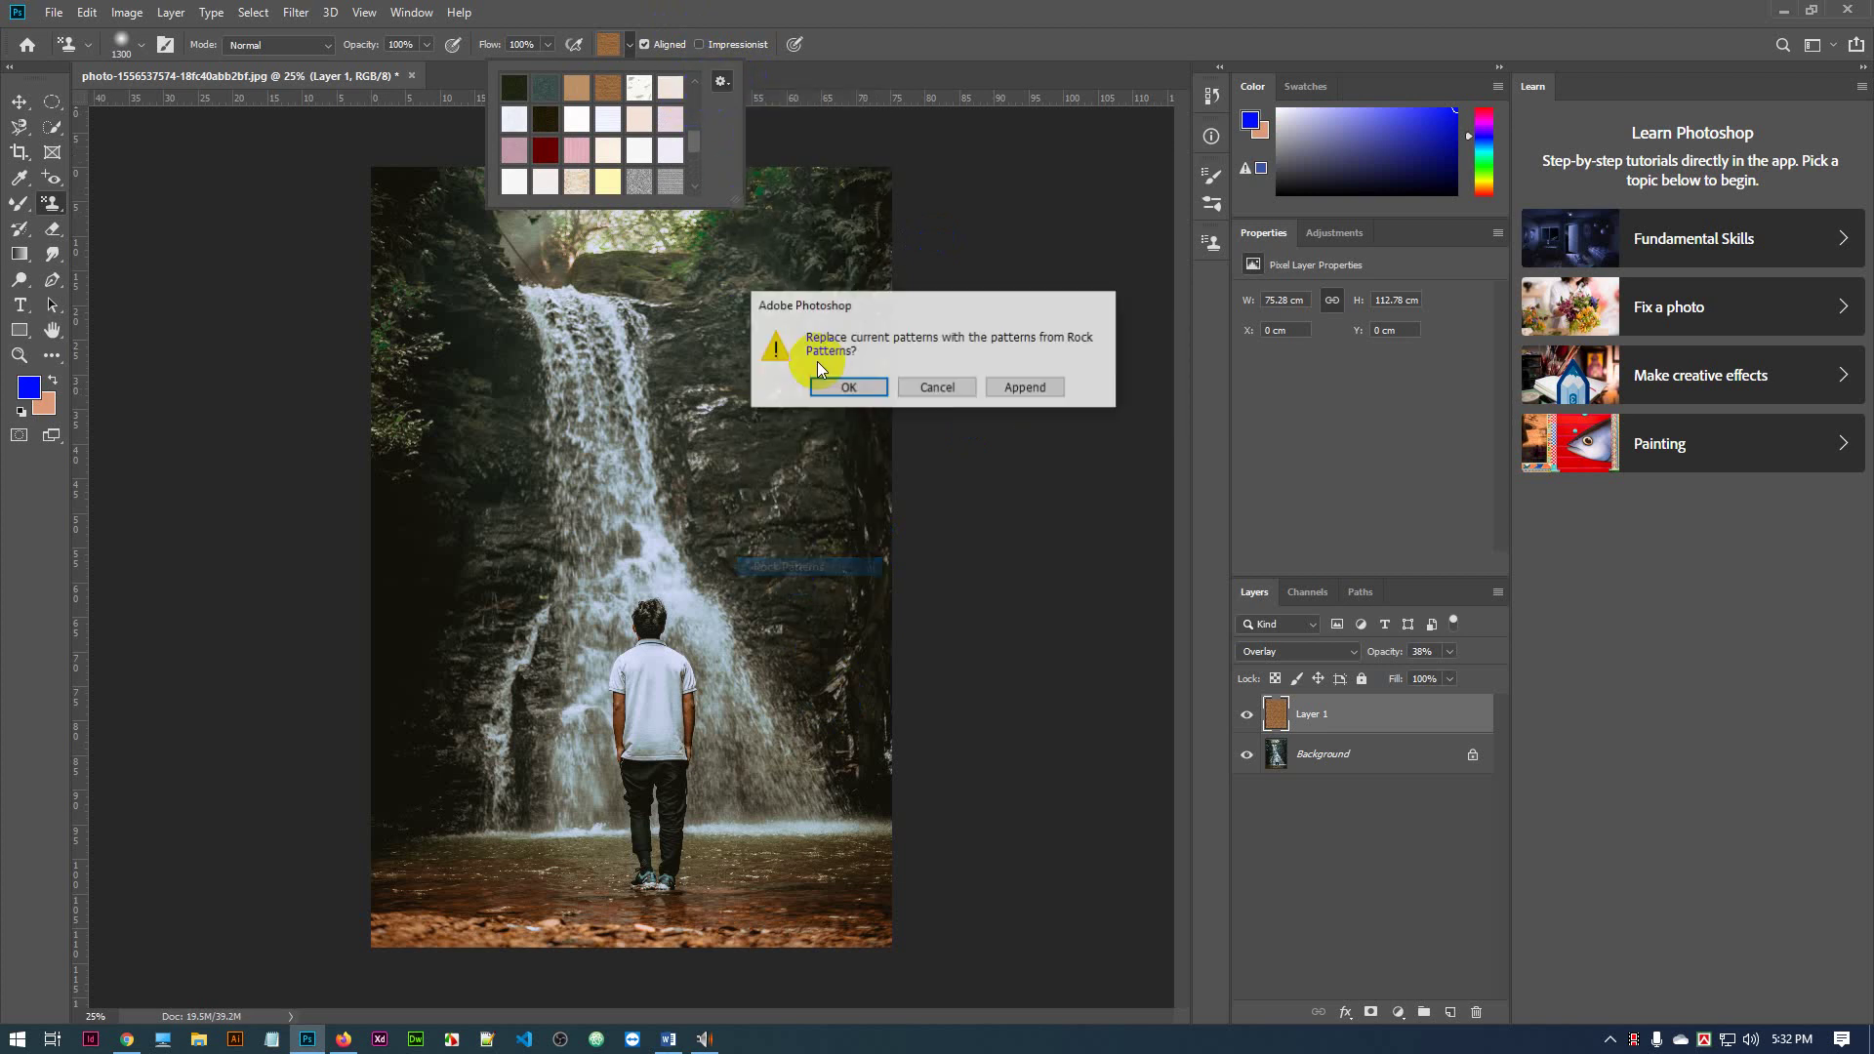
left_click(1025, 385)
left_click(721, 81)
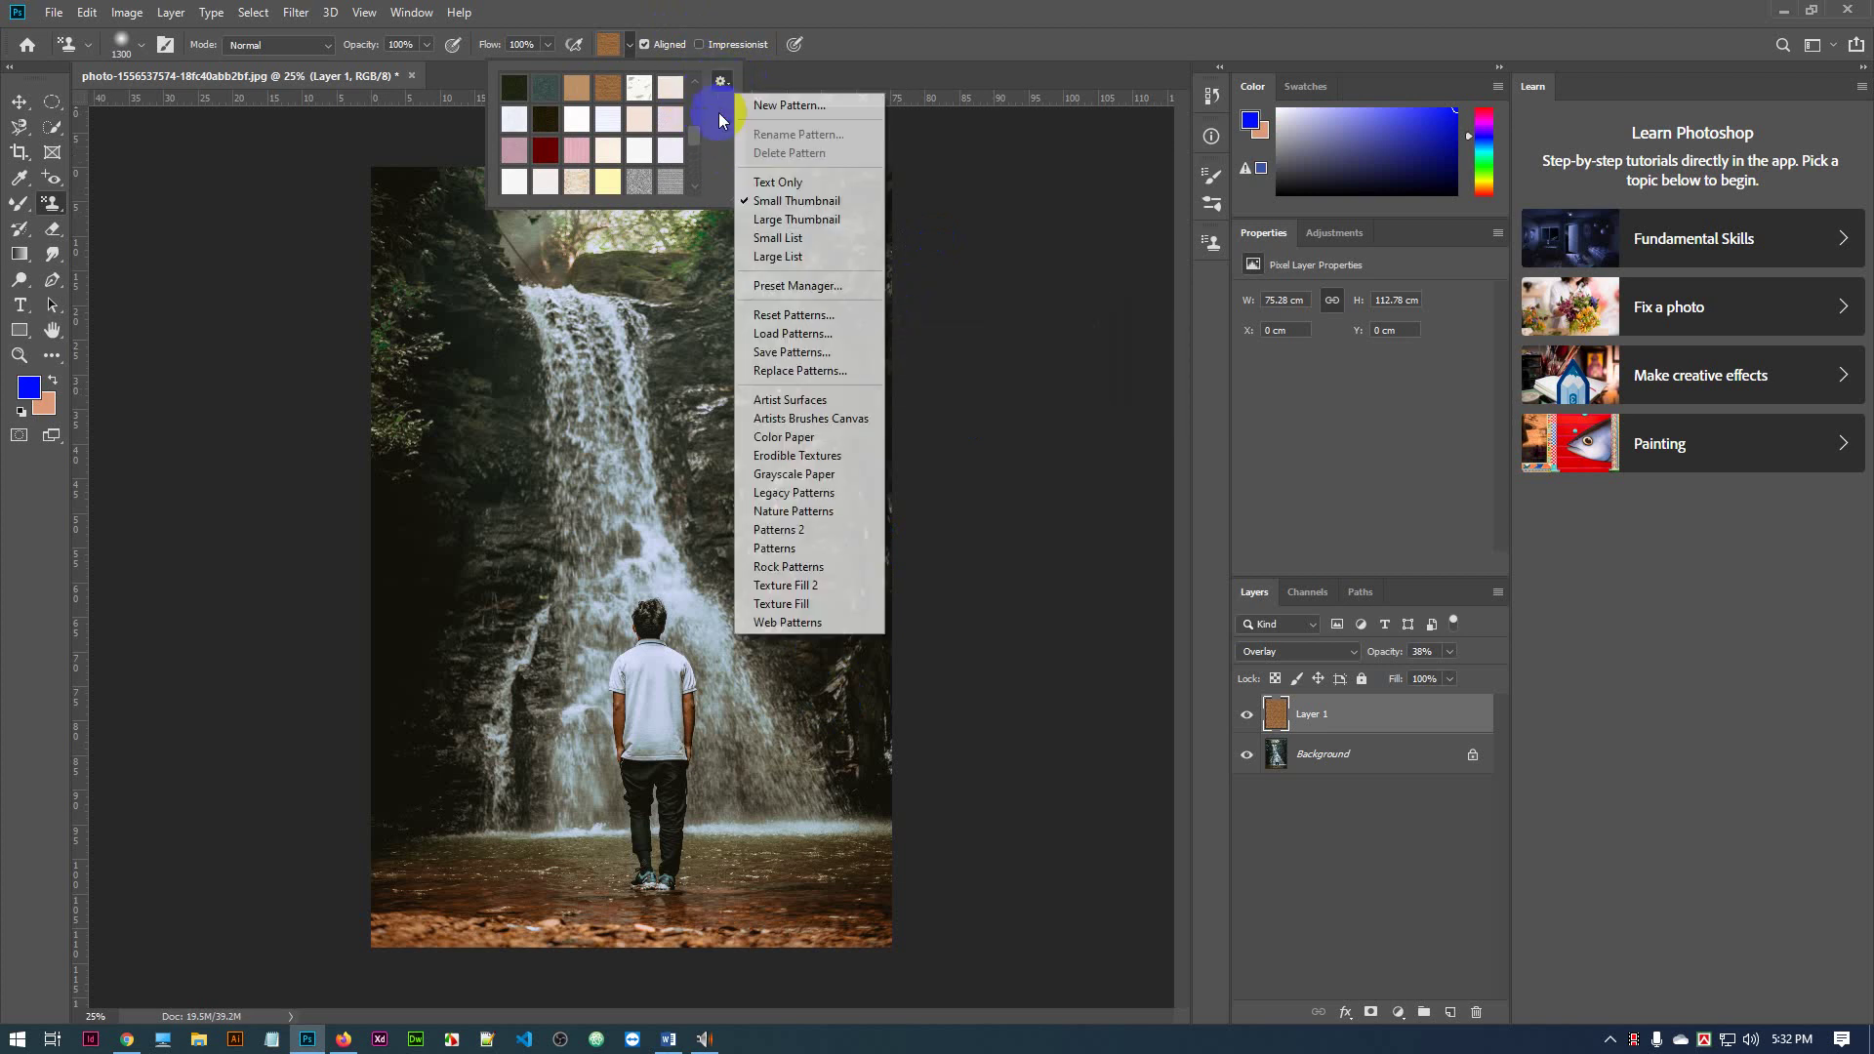
left_click(814, 604)
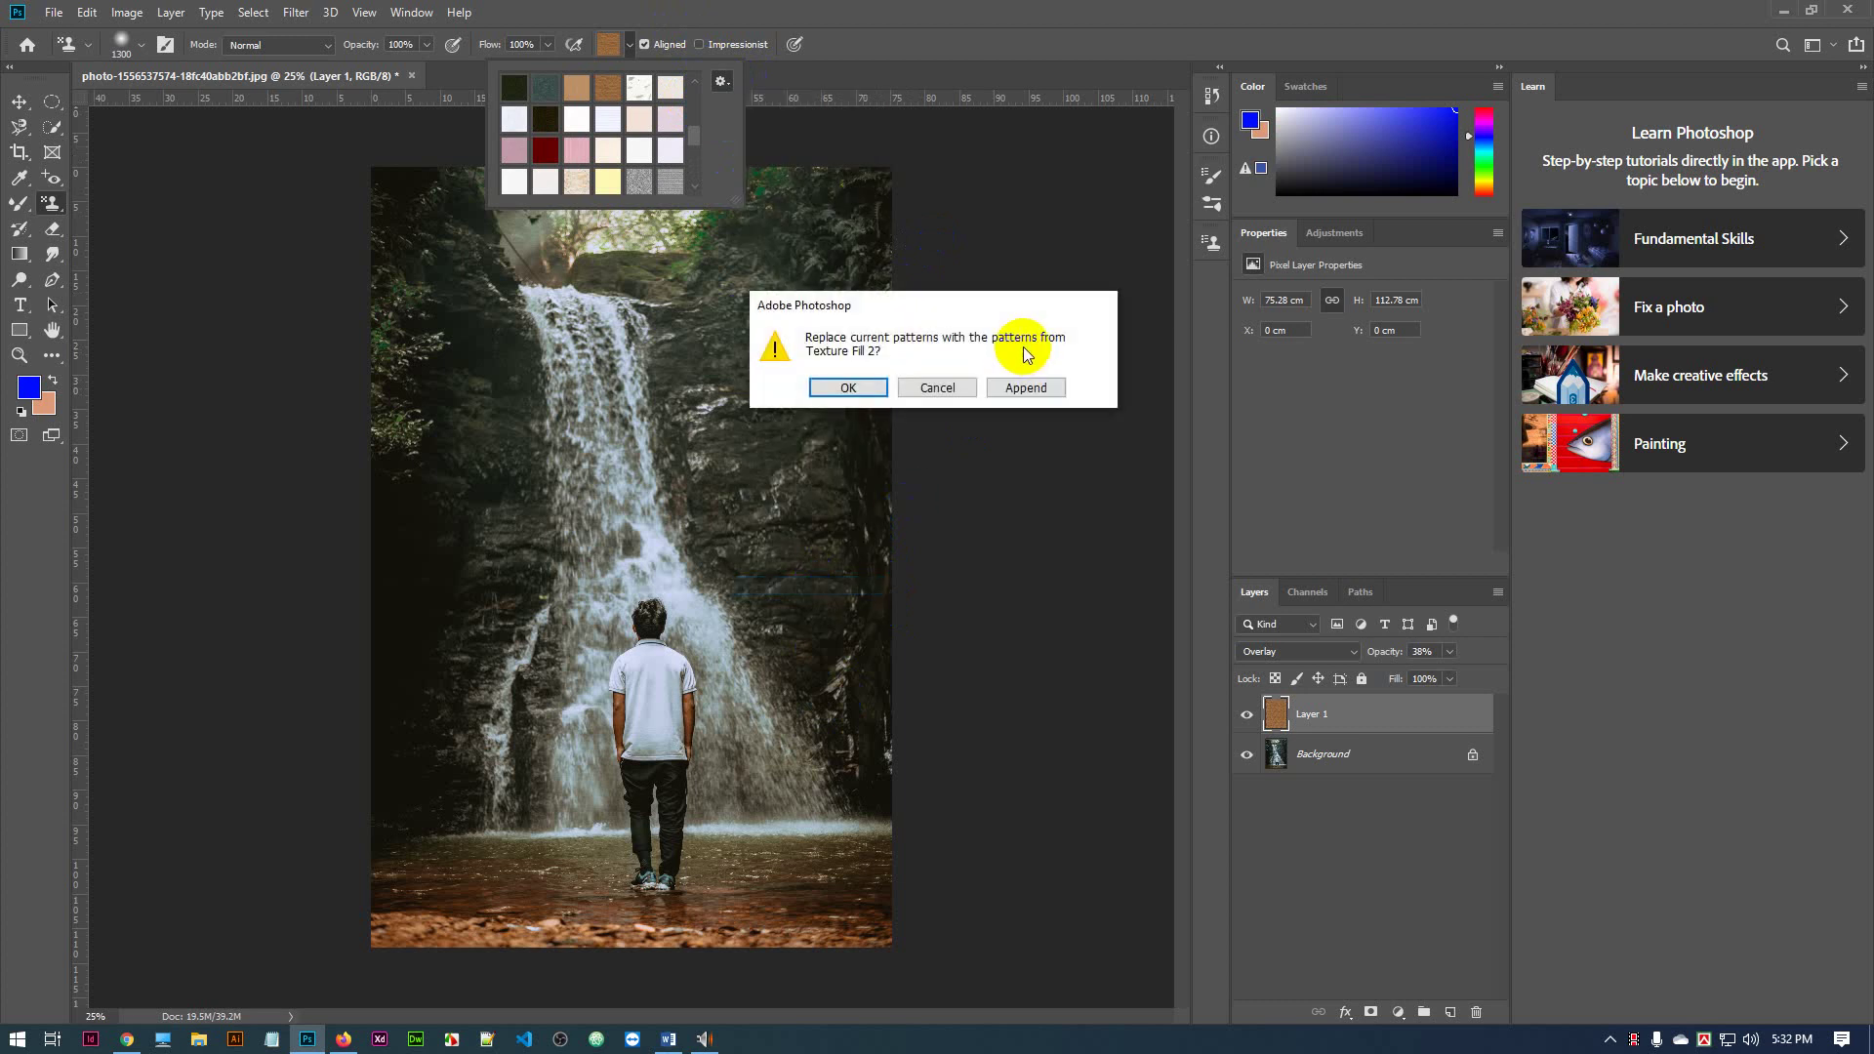
left_click(1021, 385)
scroll(665, 178, "down", 5)
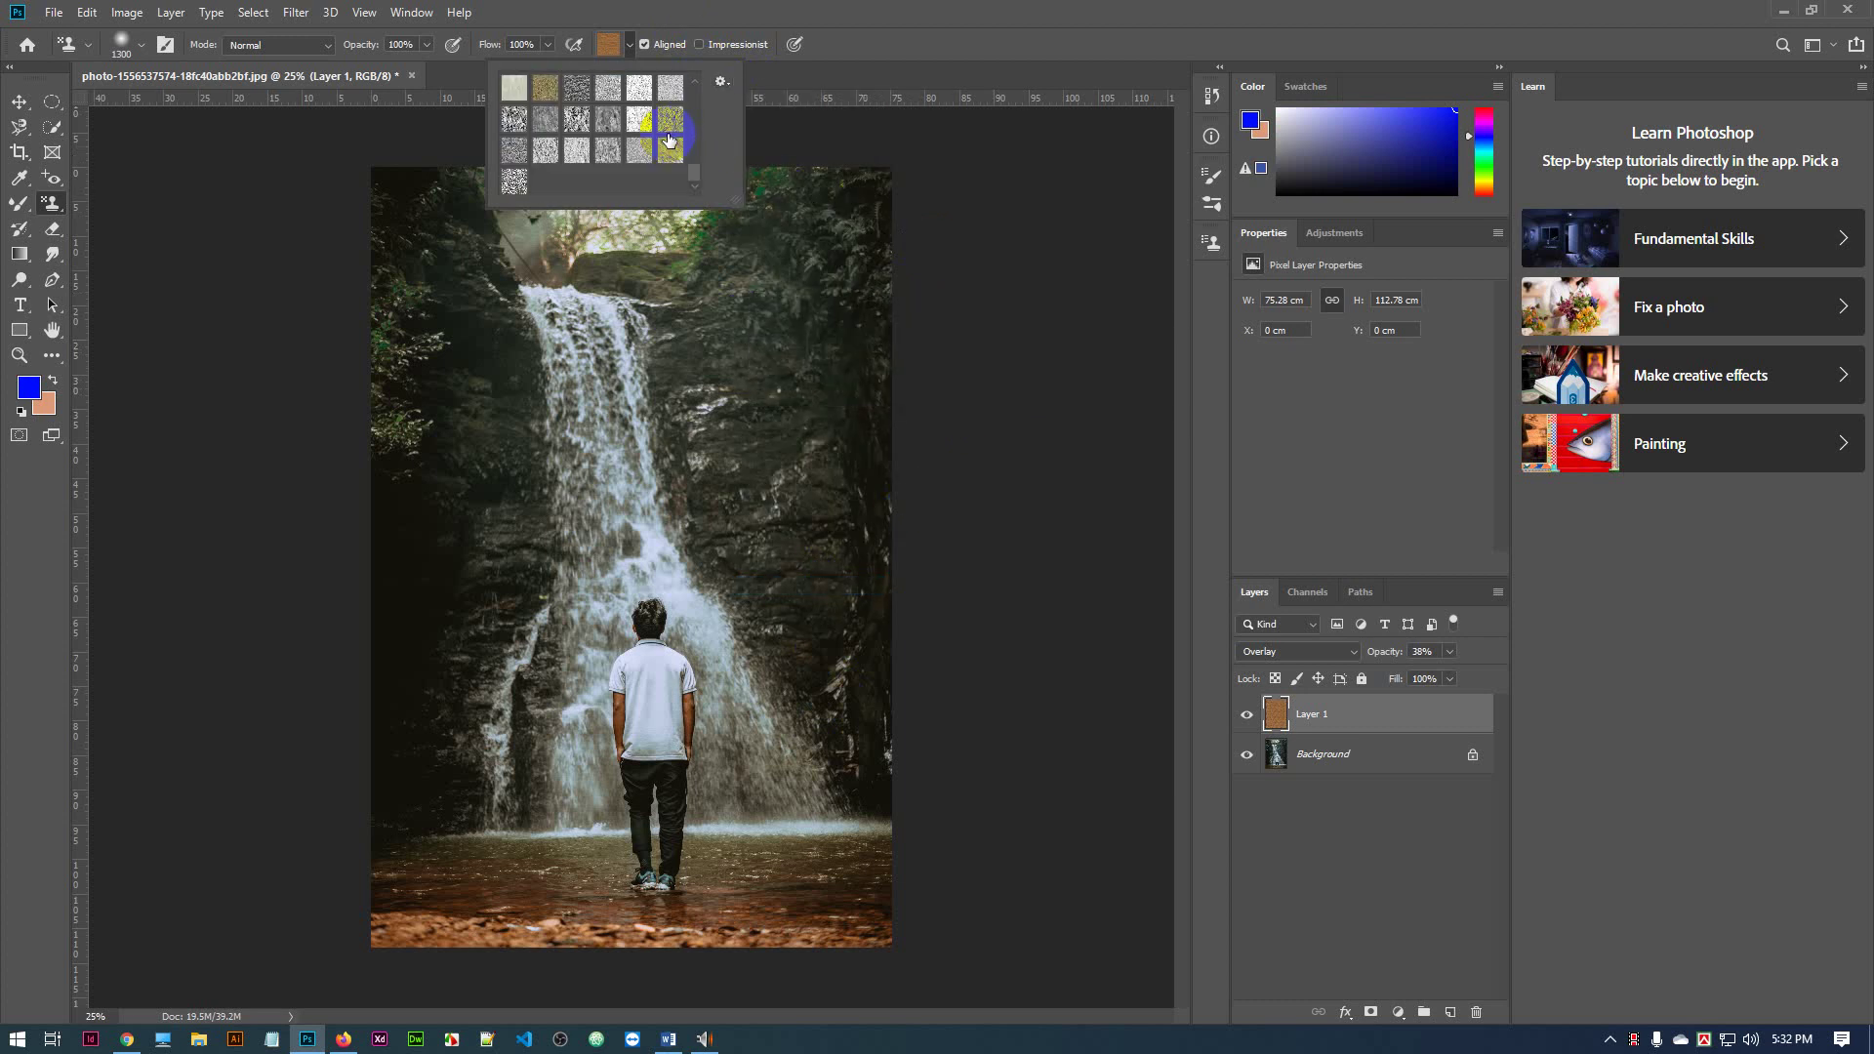
scroll(669, 139, "up", 8)
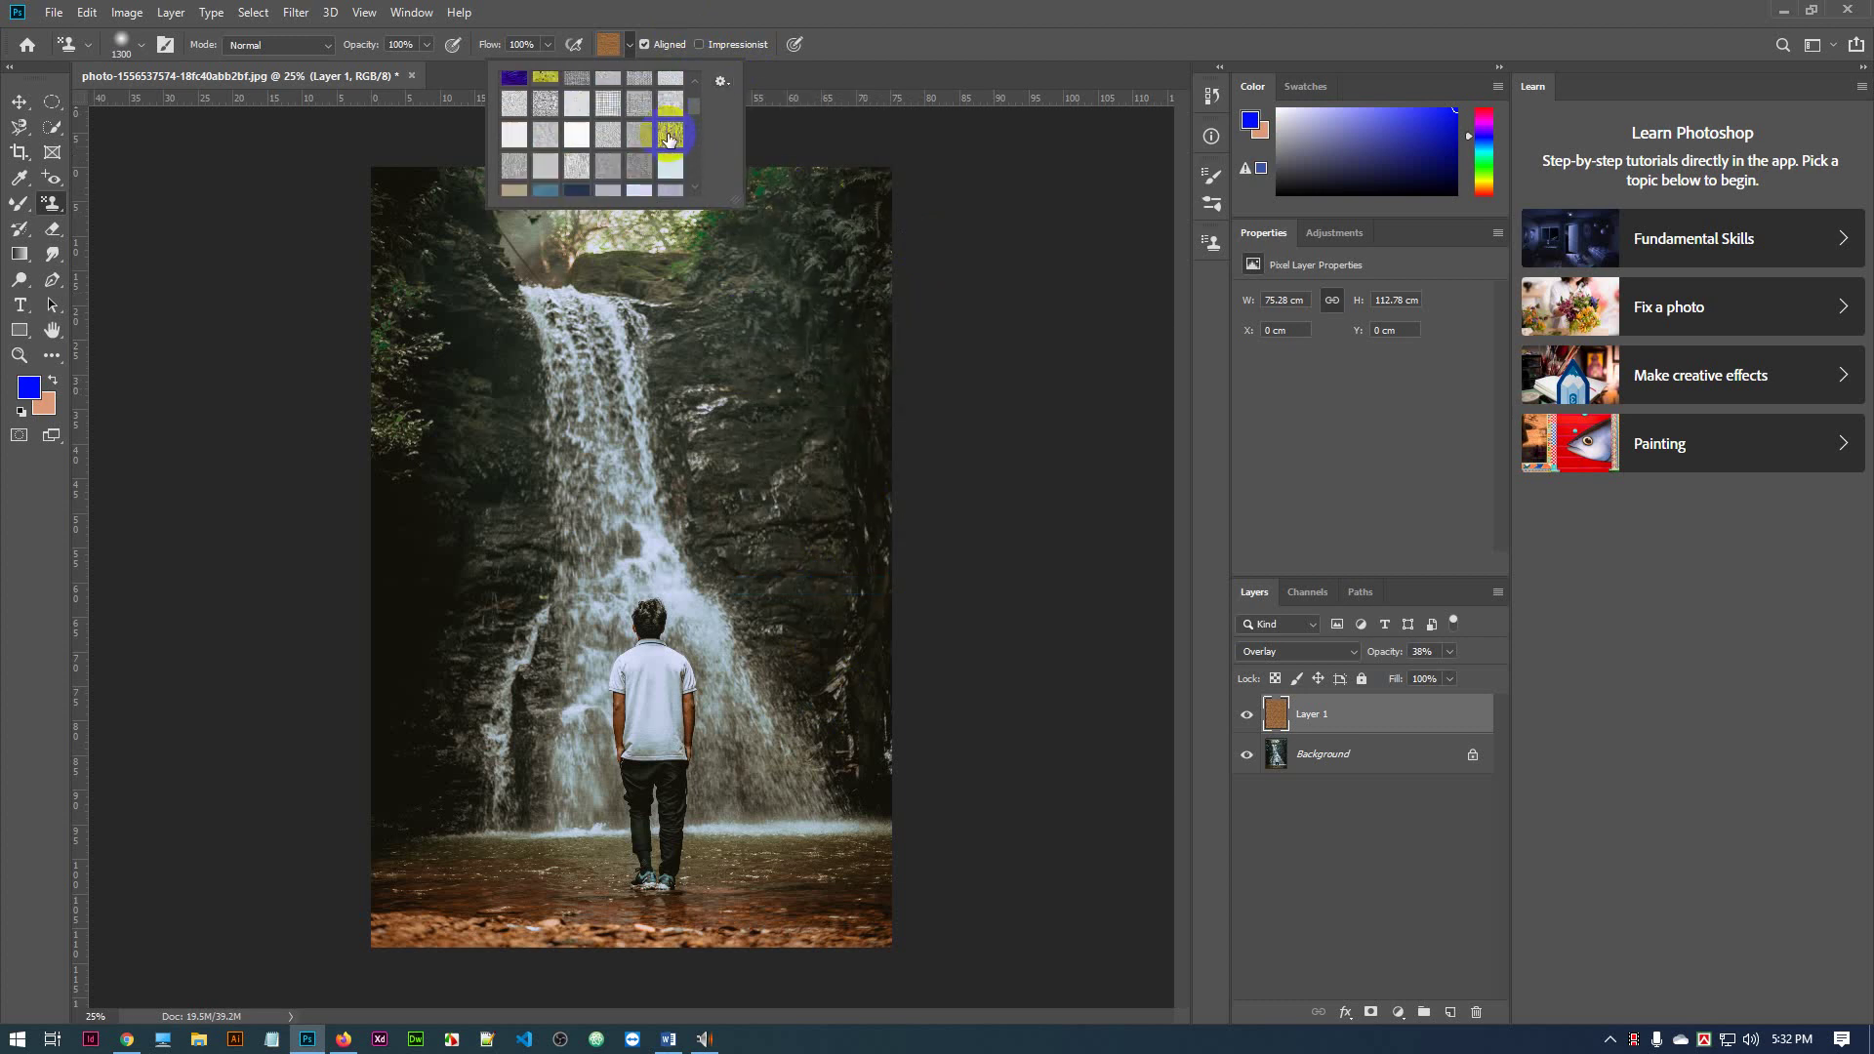
scroll(668, 139, "down", 3)
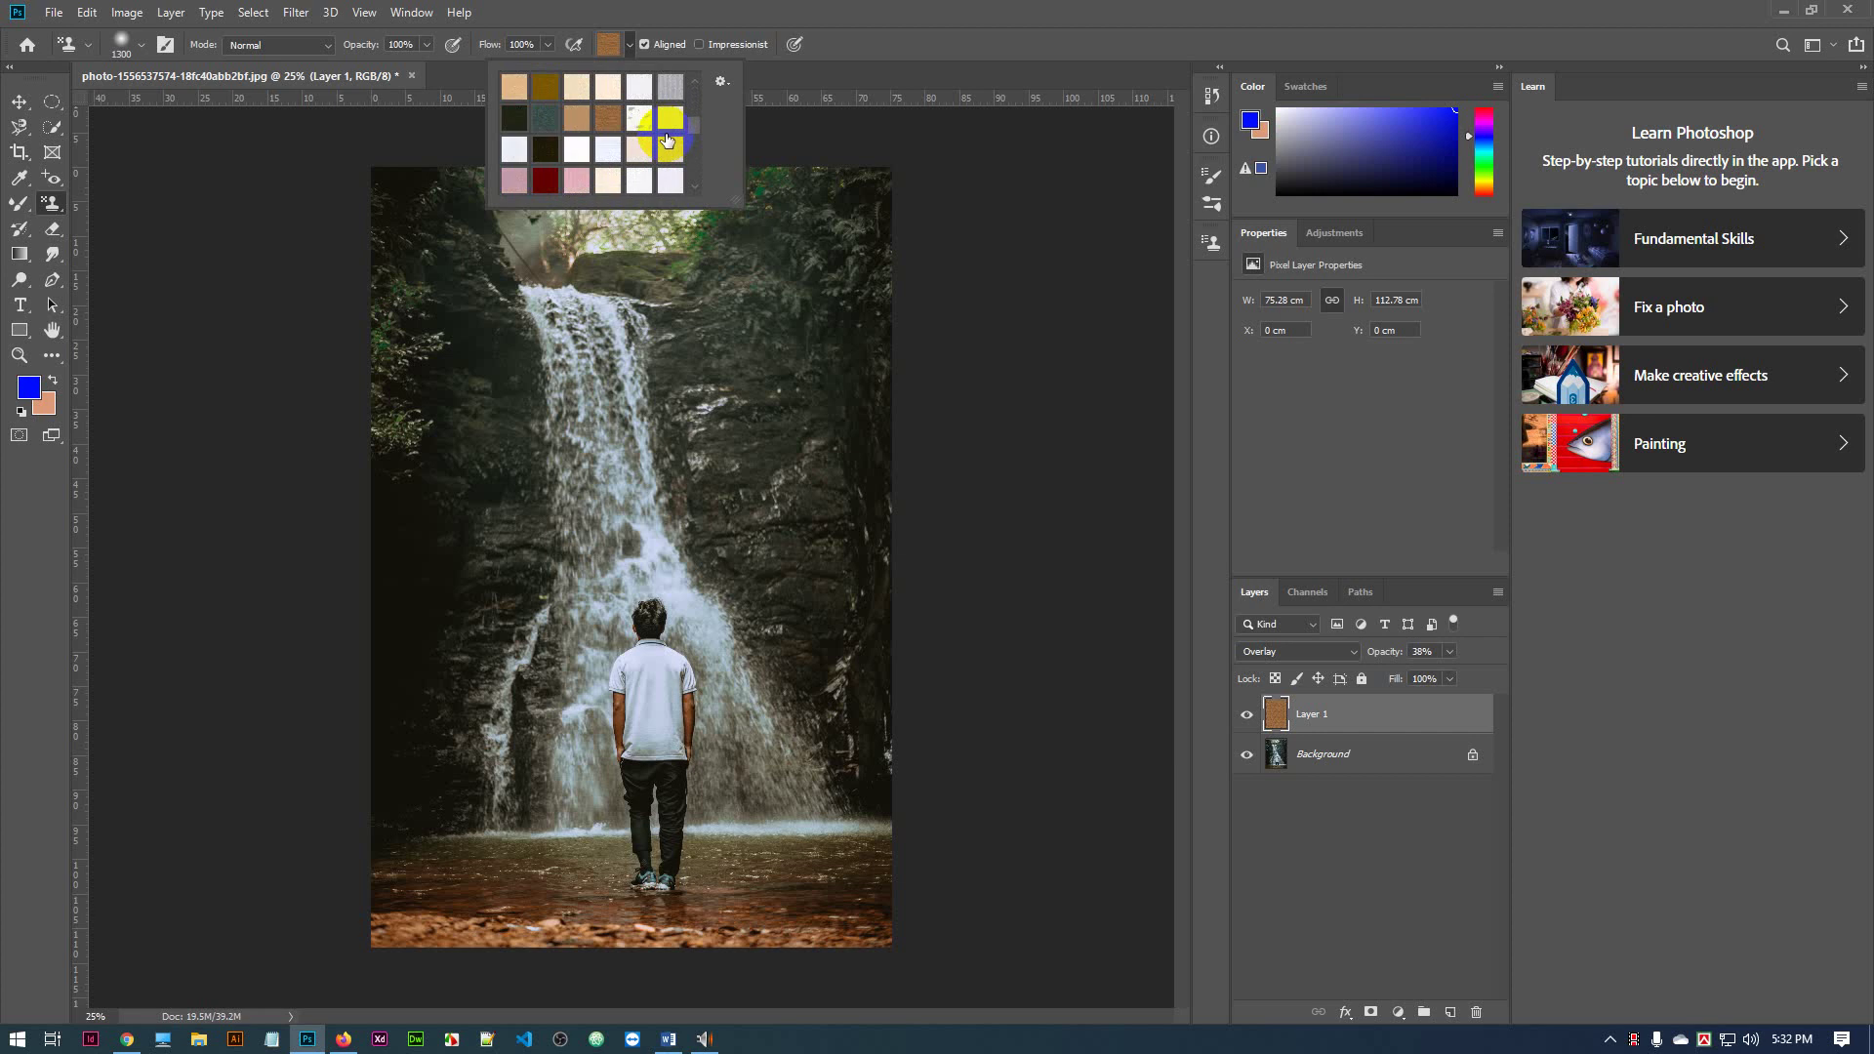
left_click(668, 139)
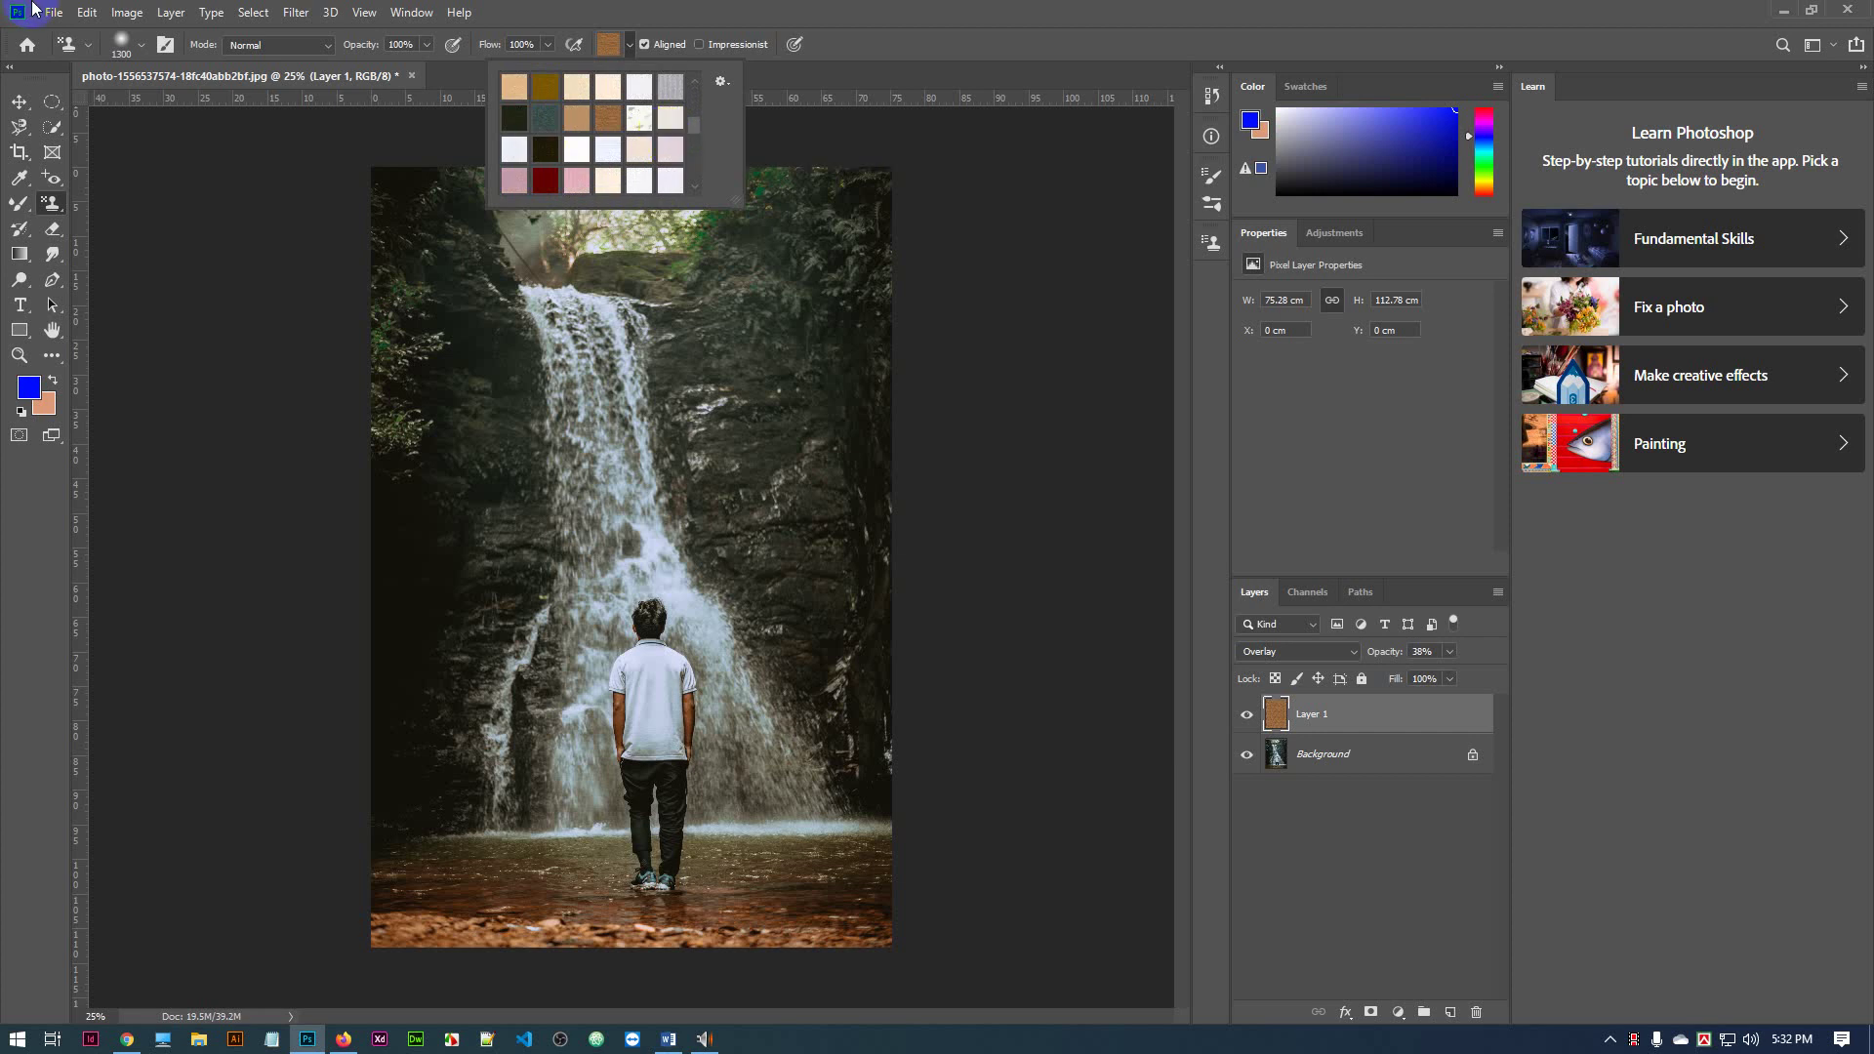
Create a new web document 1000 by 1000 pixels at 72 pixels/inch in RGB Color, without artboards
left_click(55, 12)
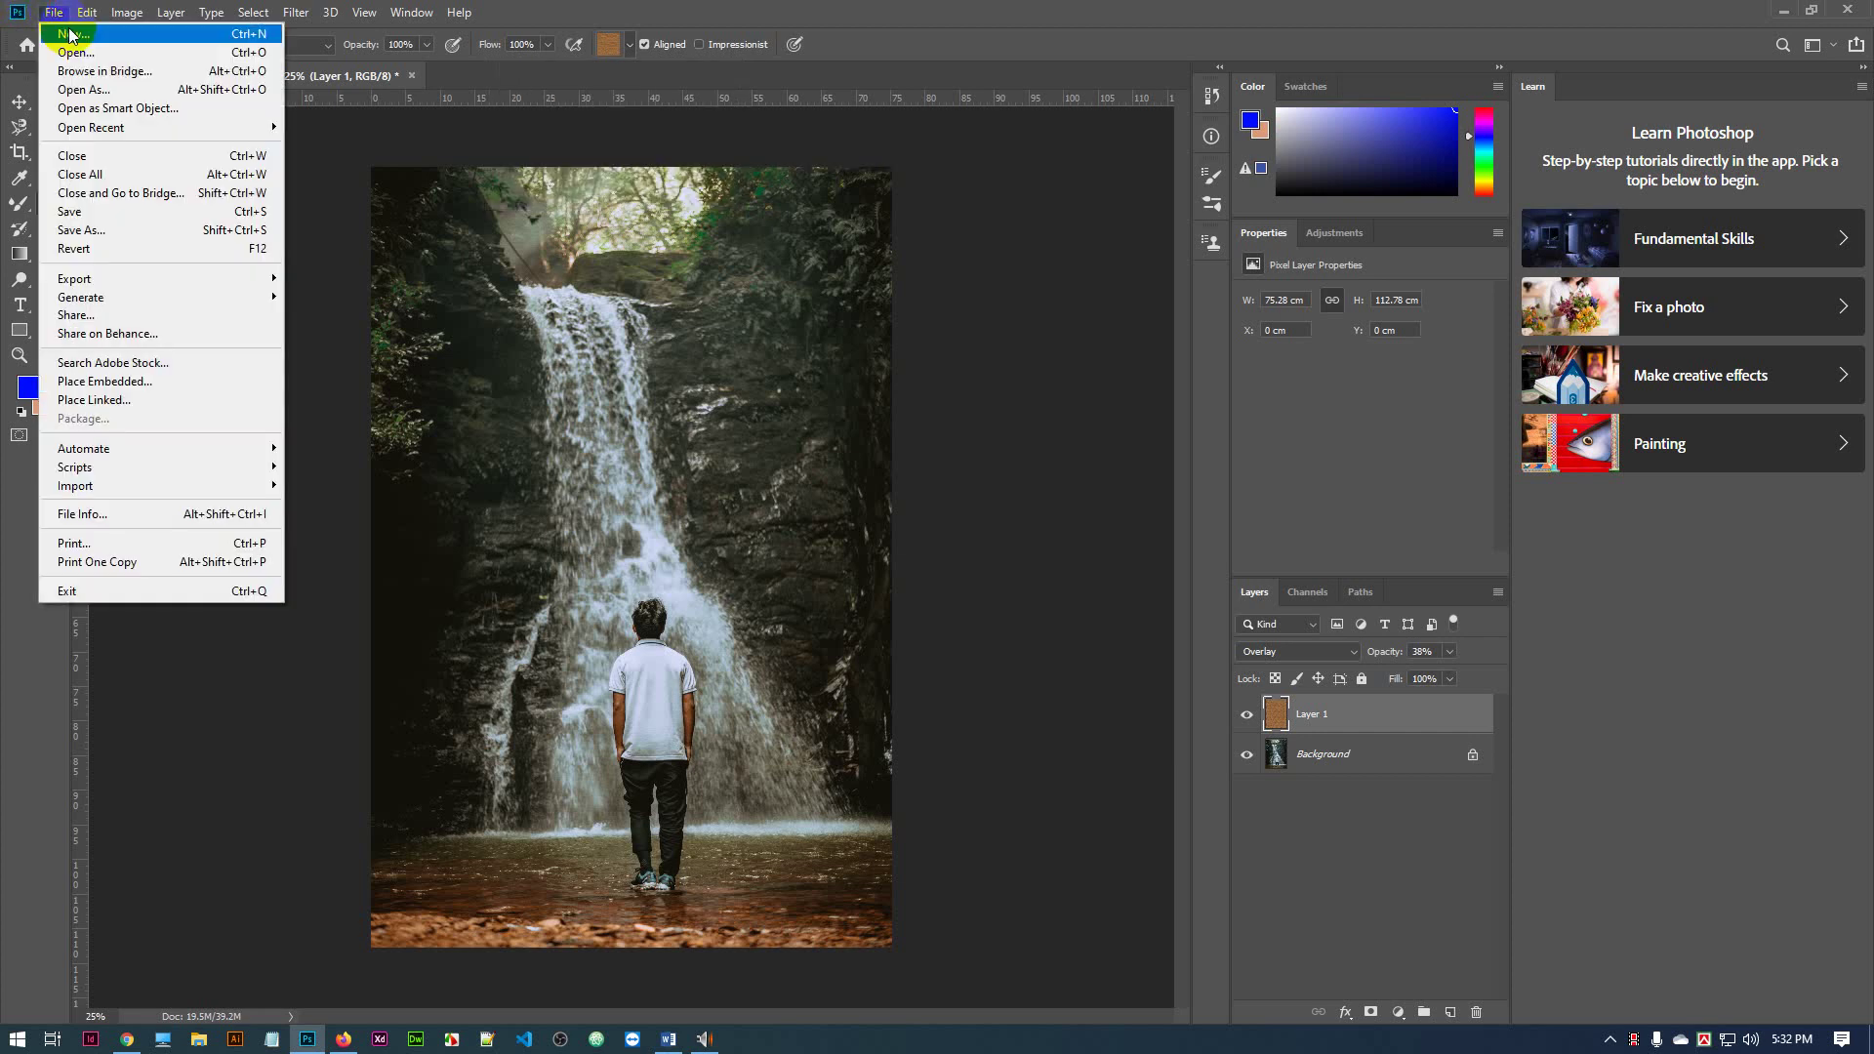
left_click(745, 481)
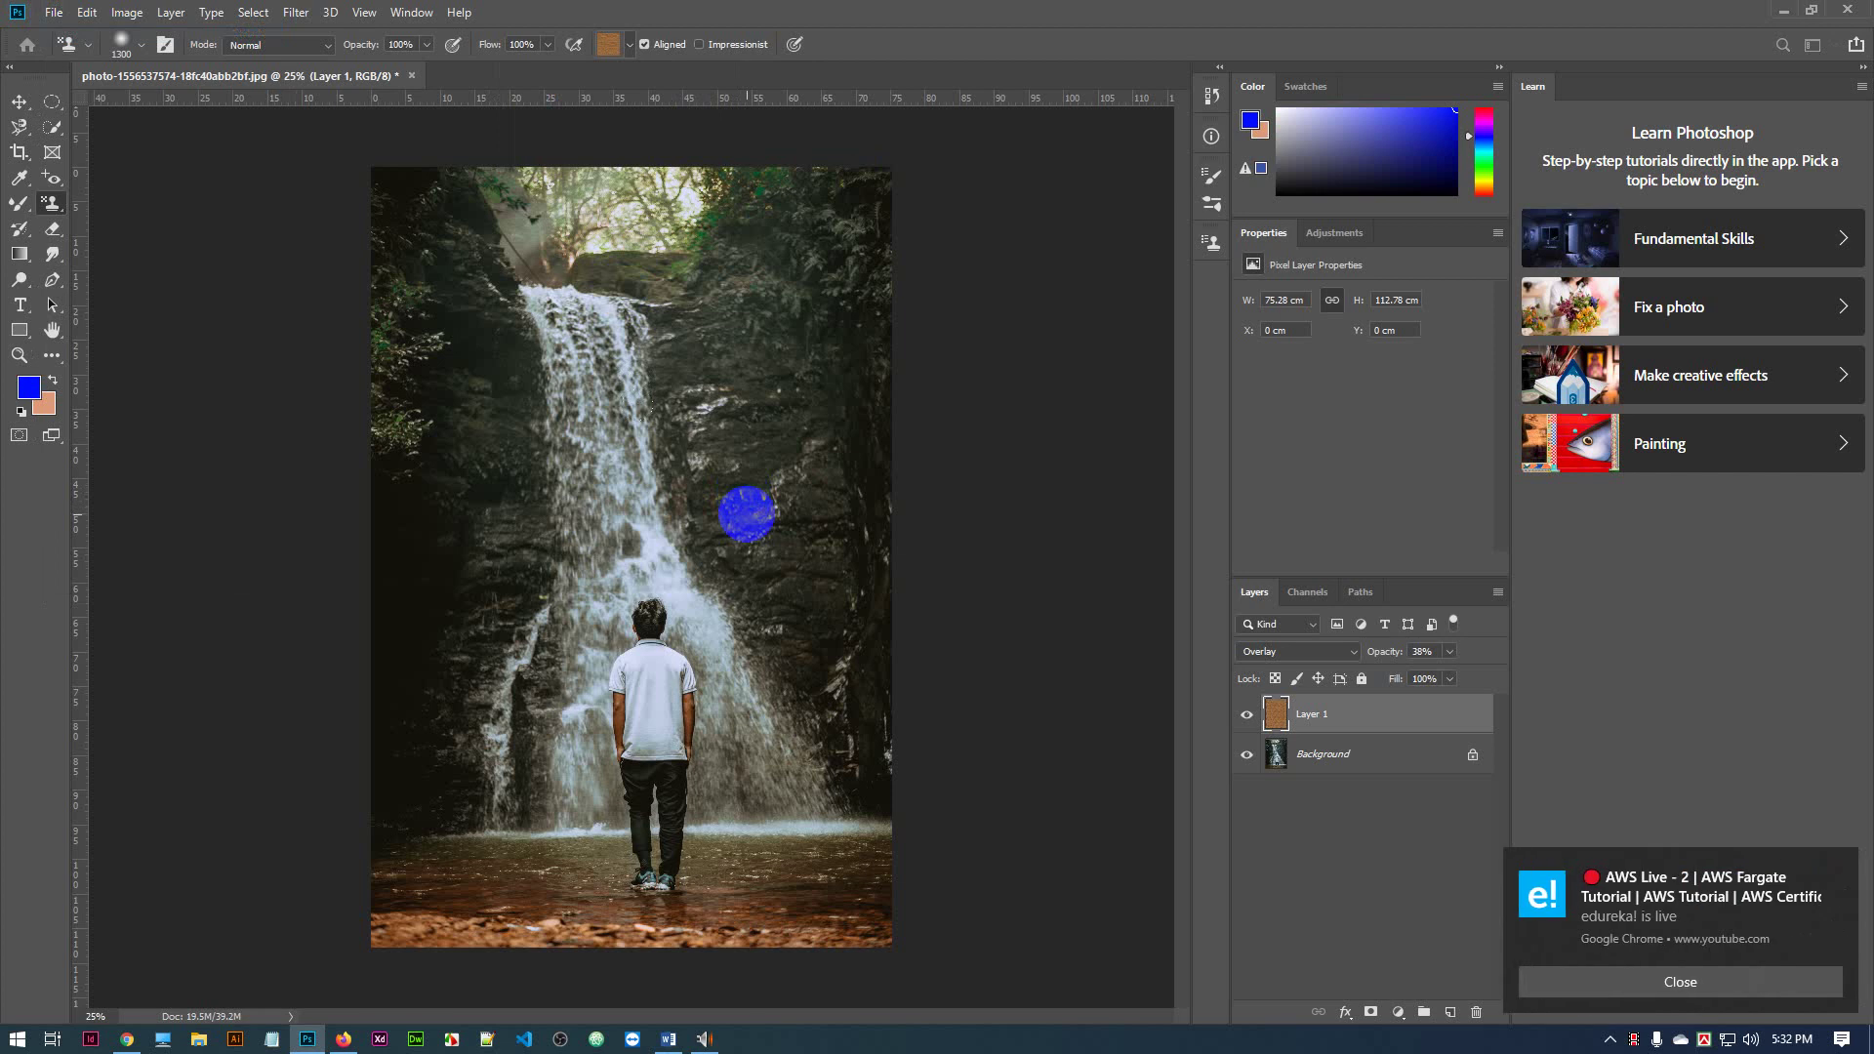
key("ctrl+n")
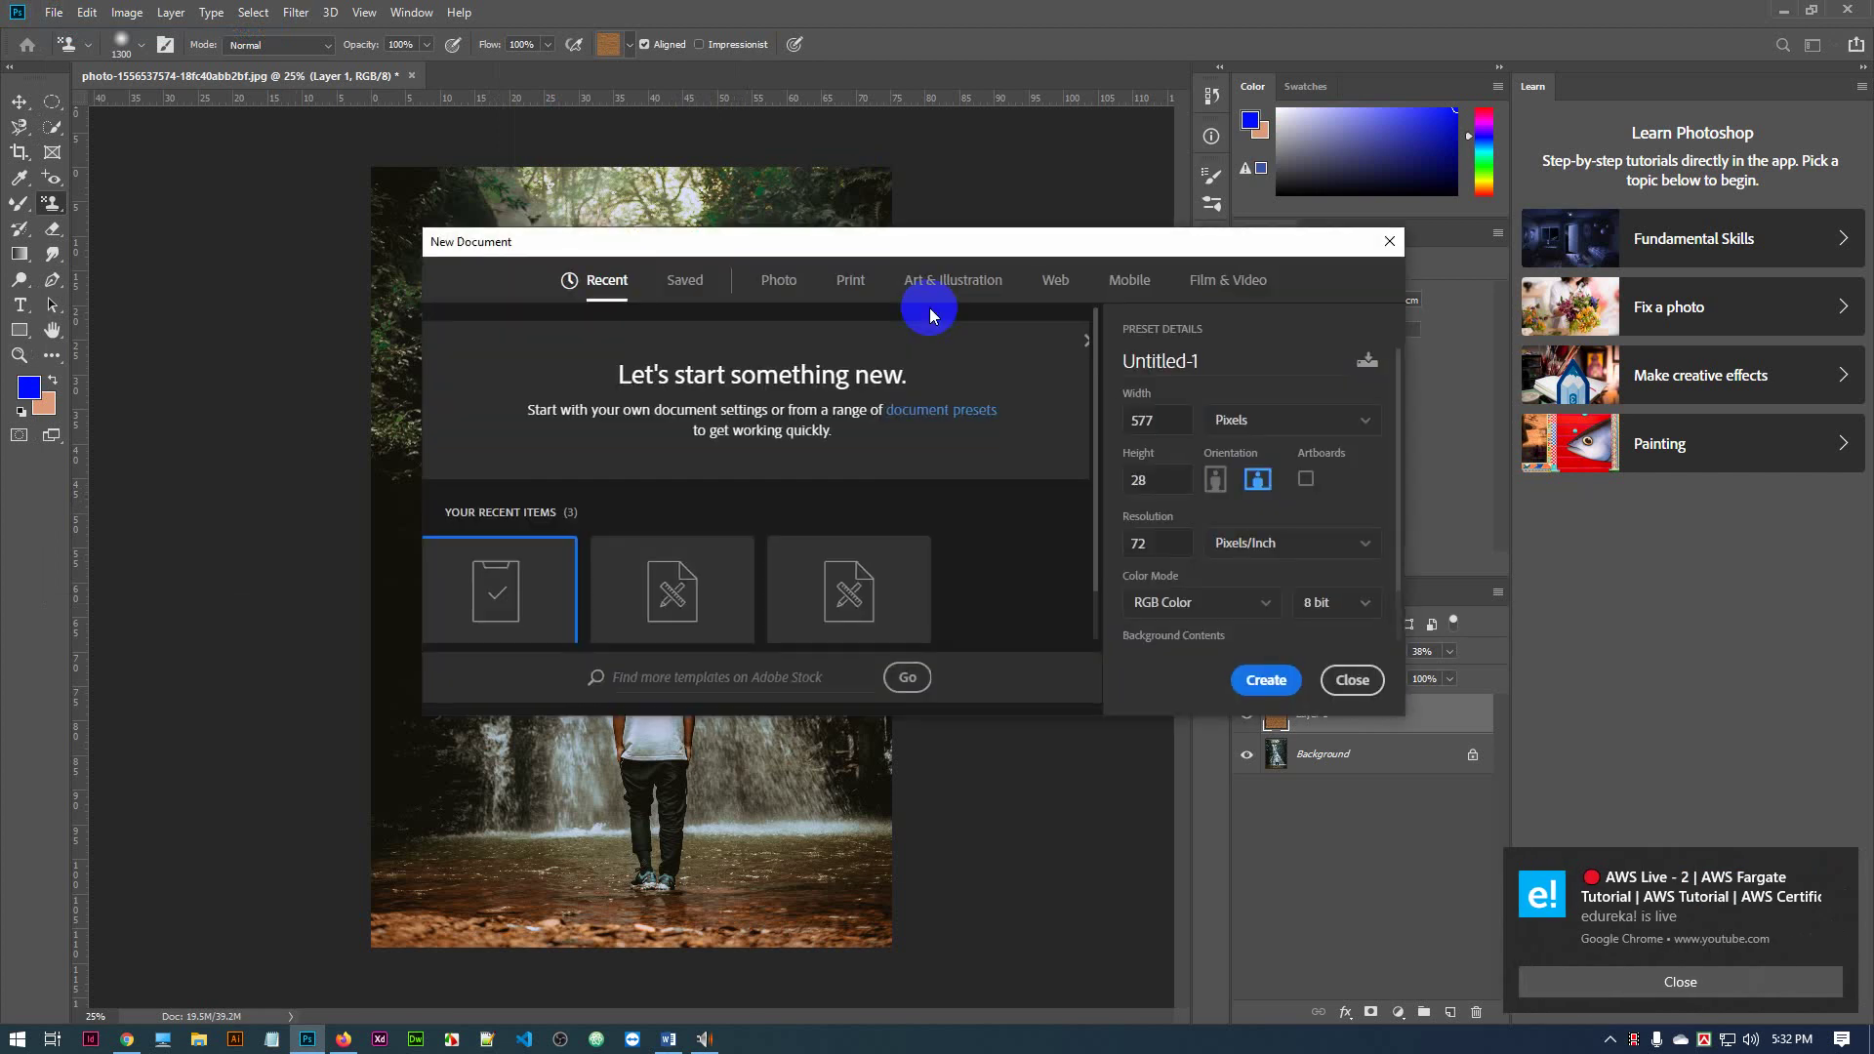
left_click(1053, 282)
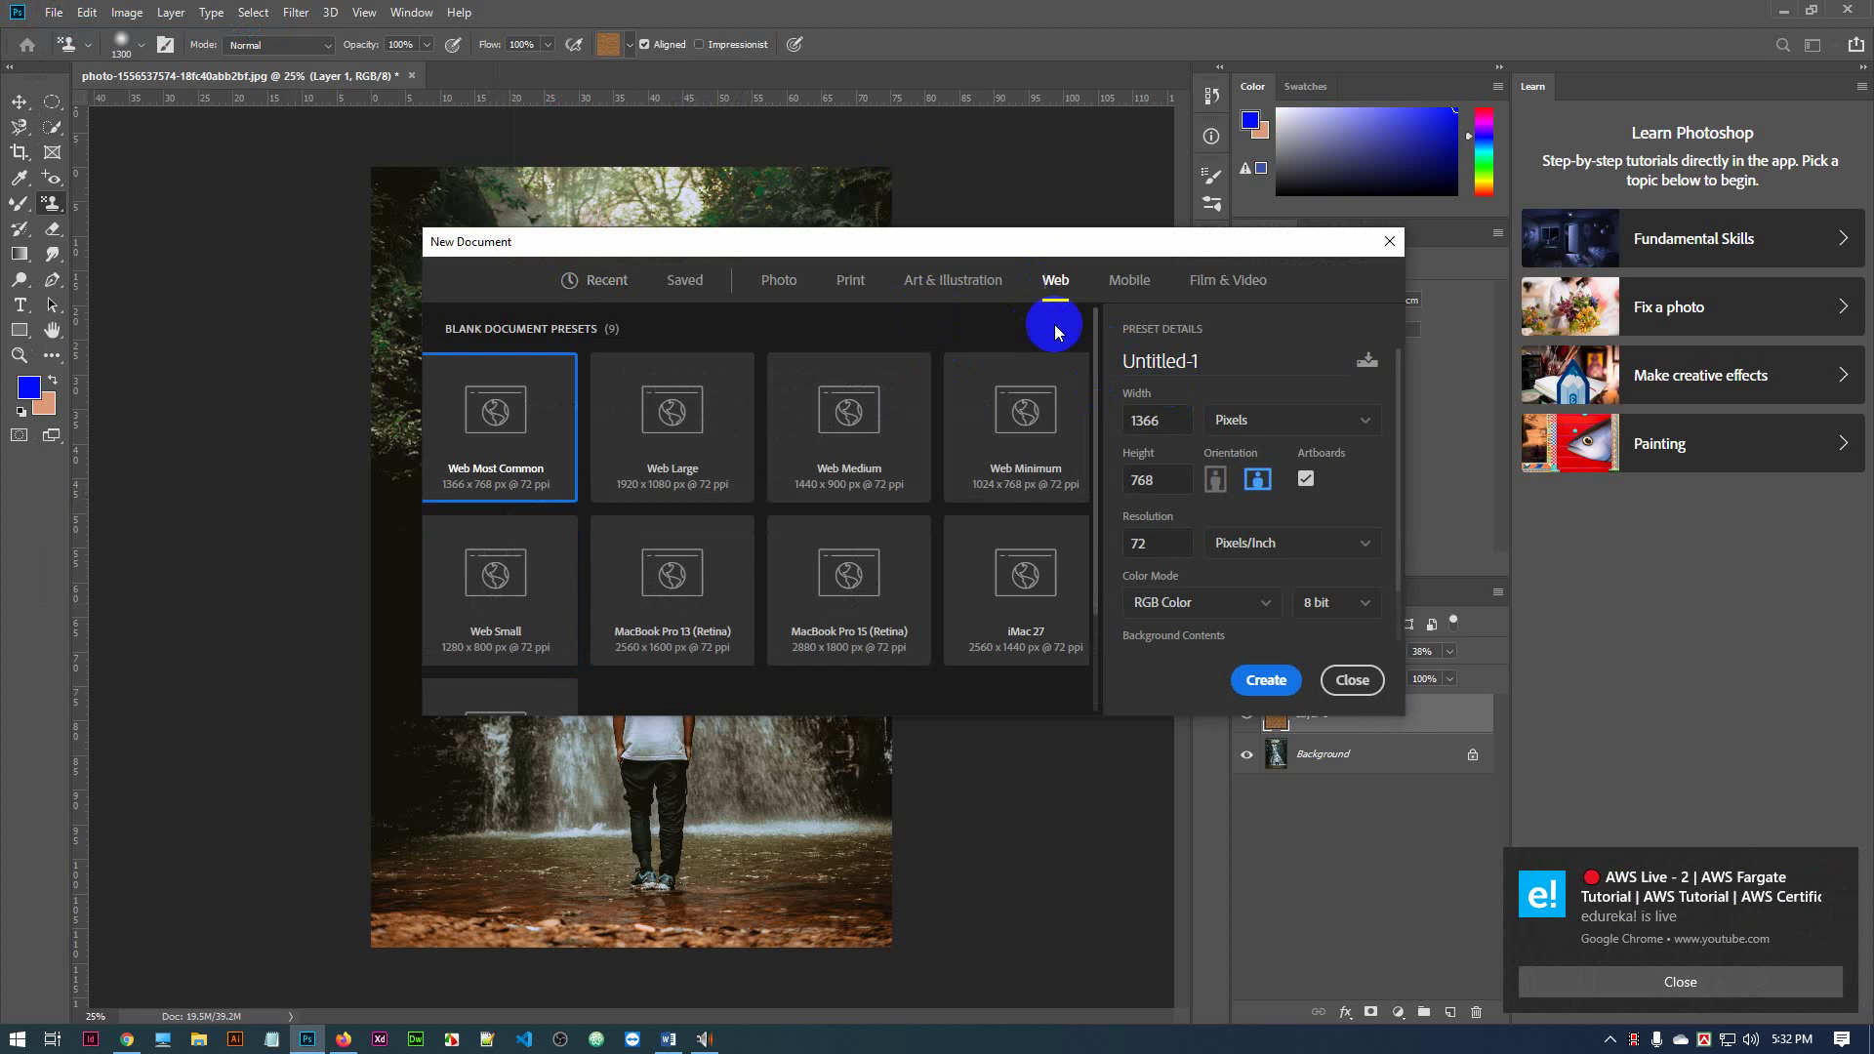
left_click(1178, 424)
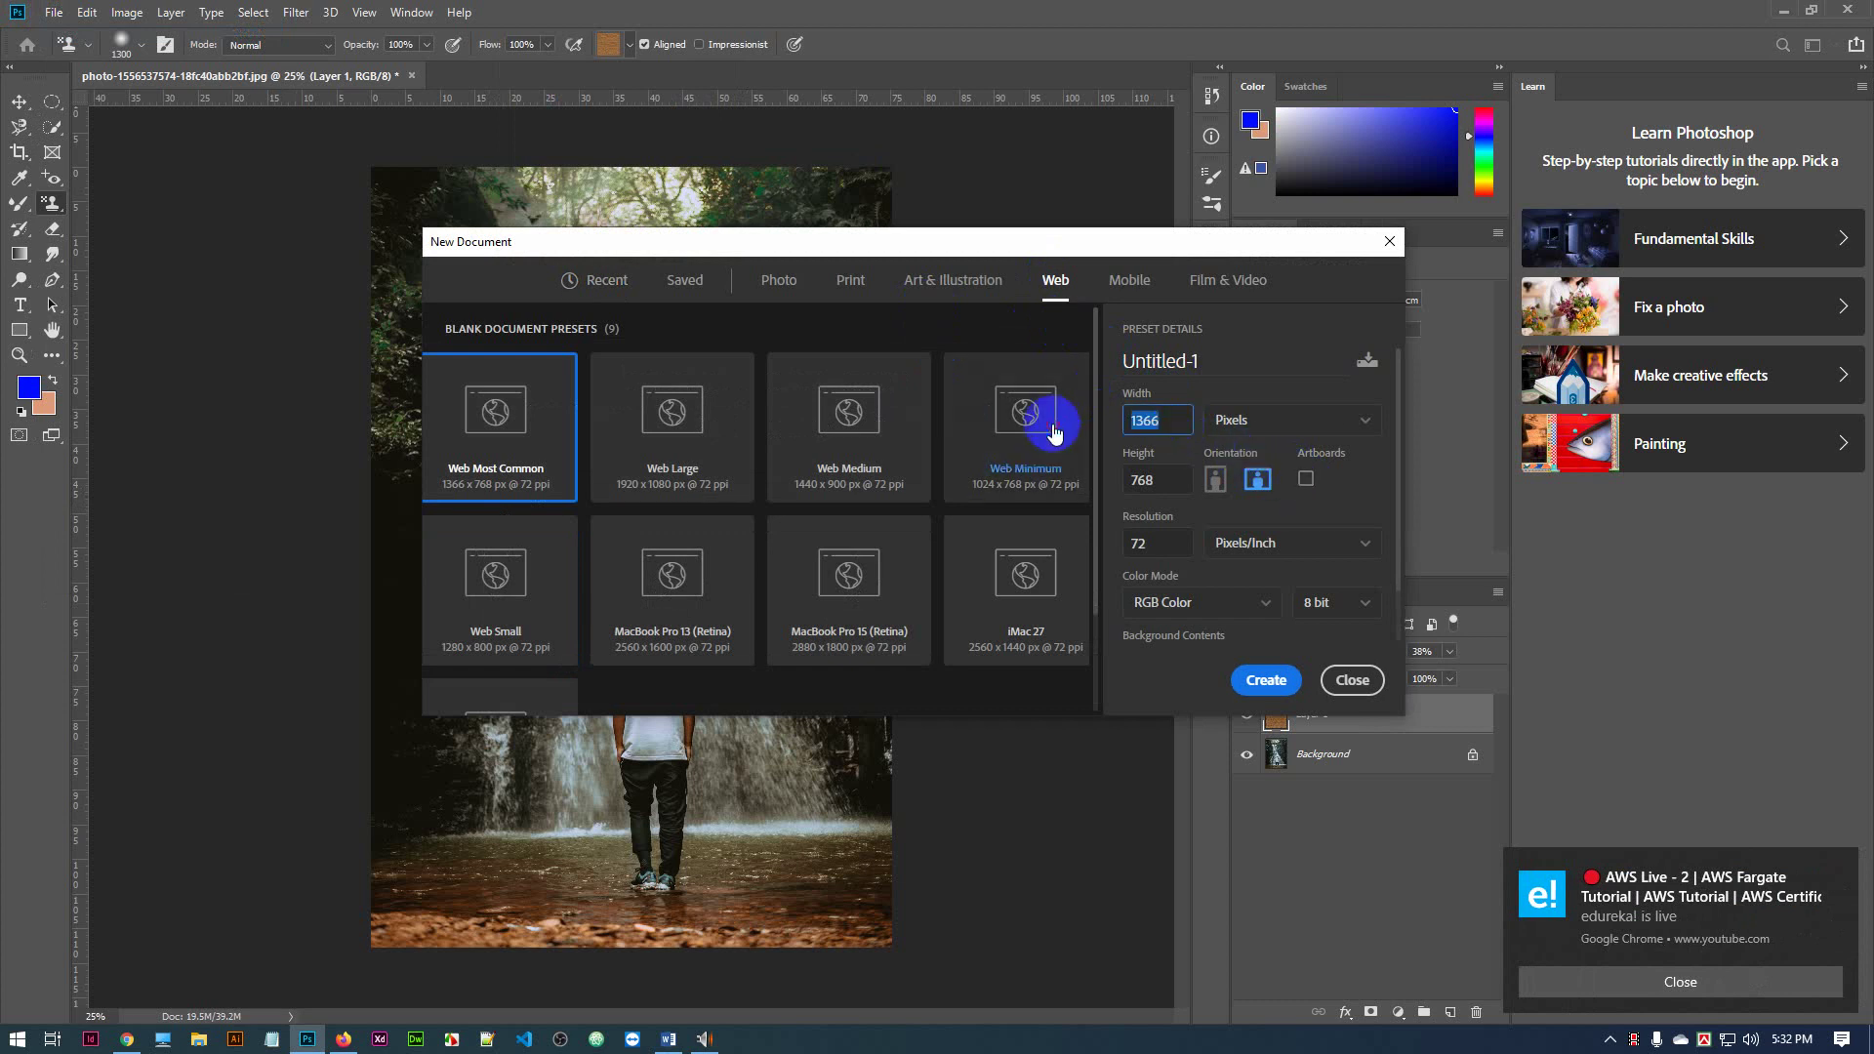
type("1000")
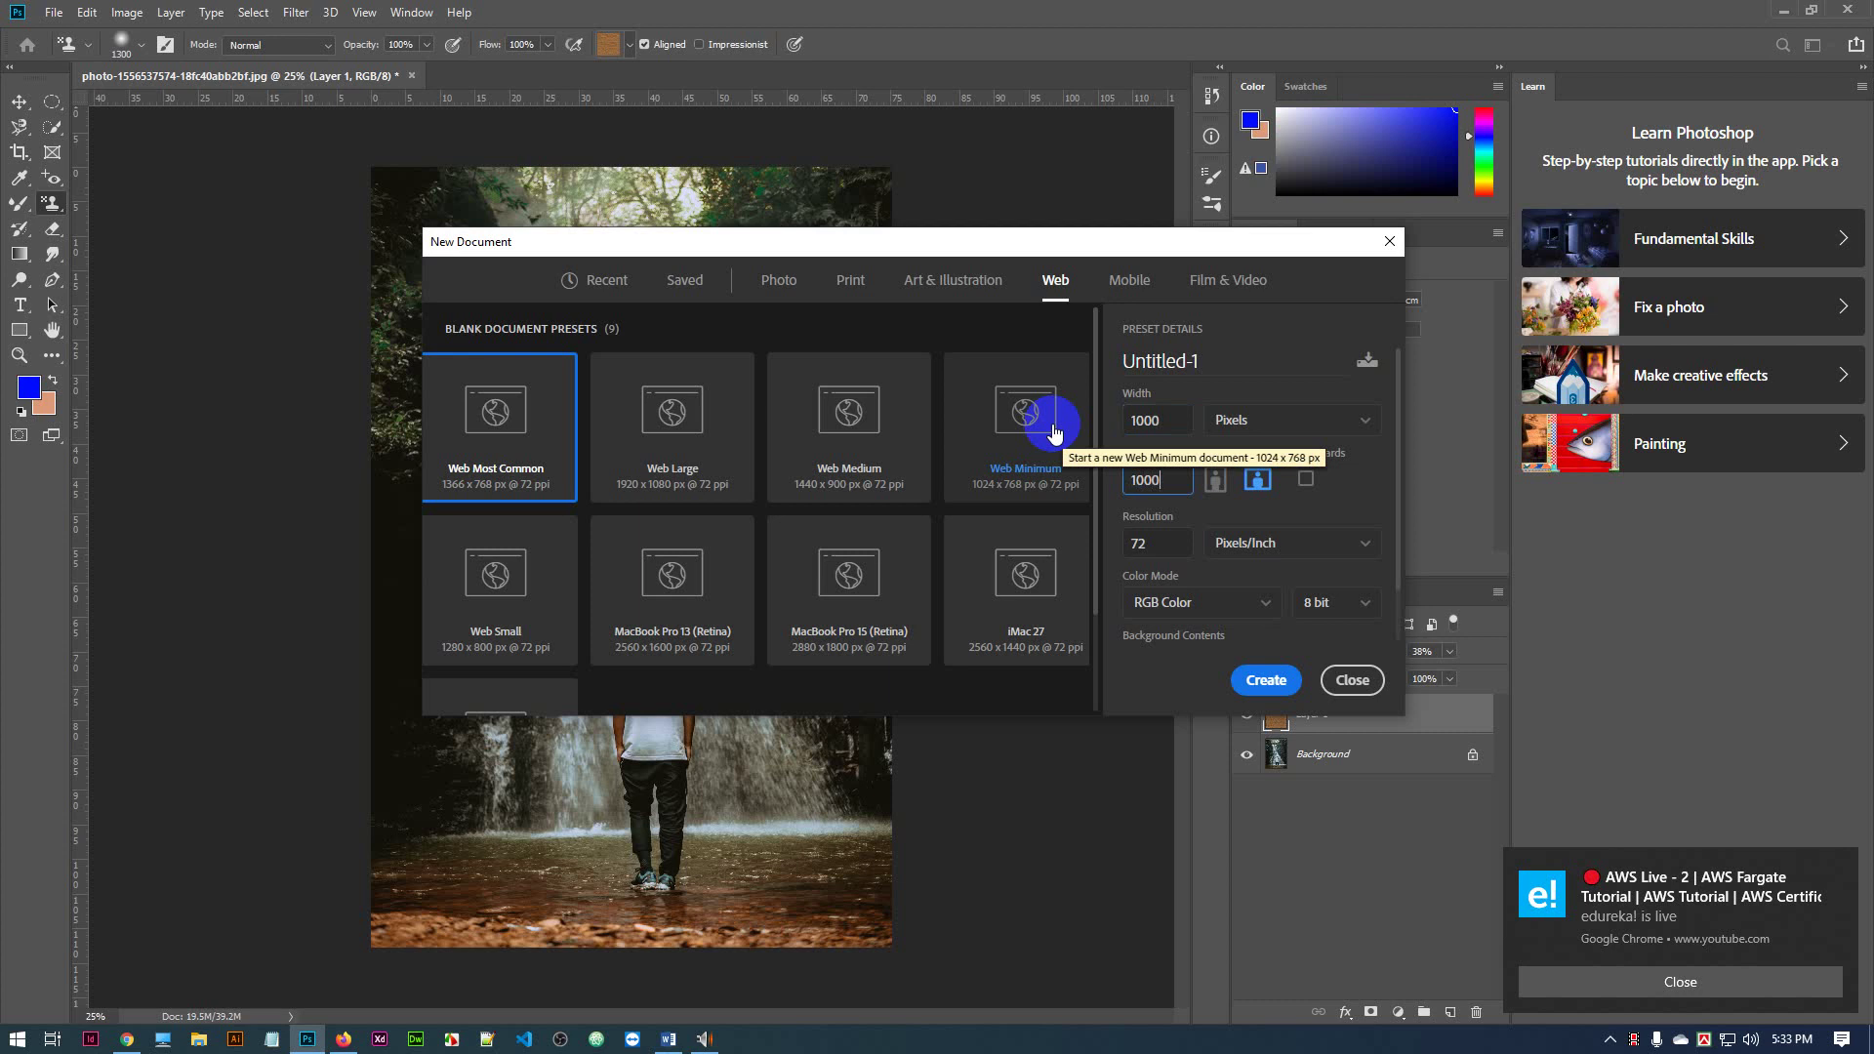
left_click(1264, 681)
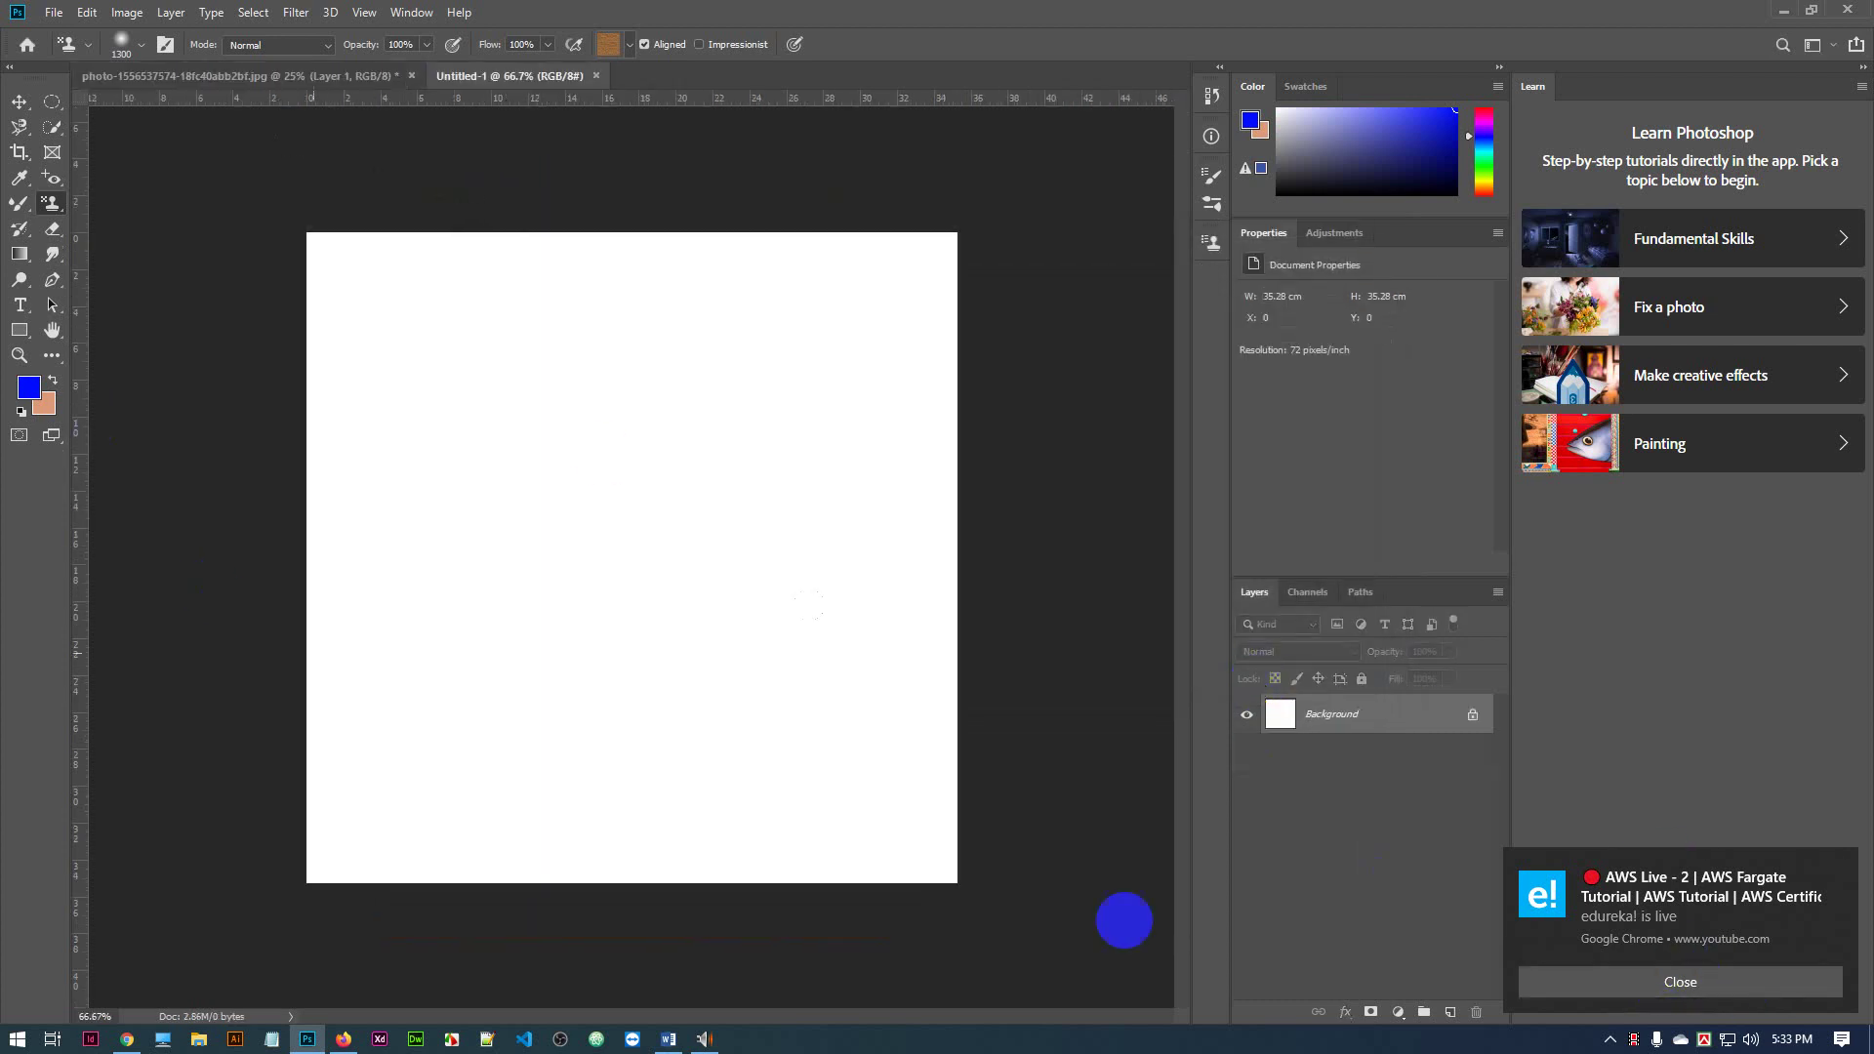
Add a new layer above the white background and fill it with the blue foreground color
left_click(1453, 1016)
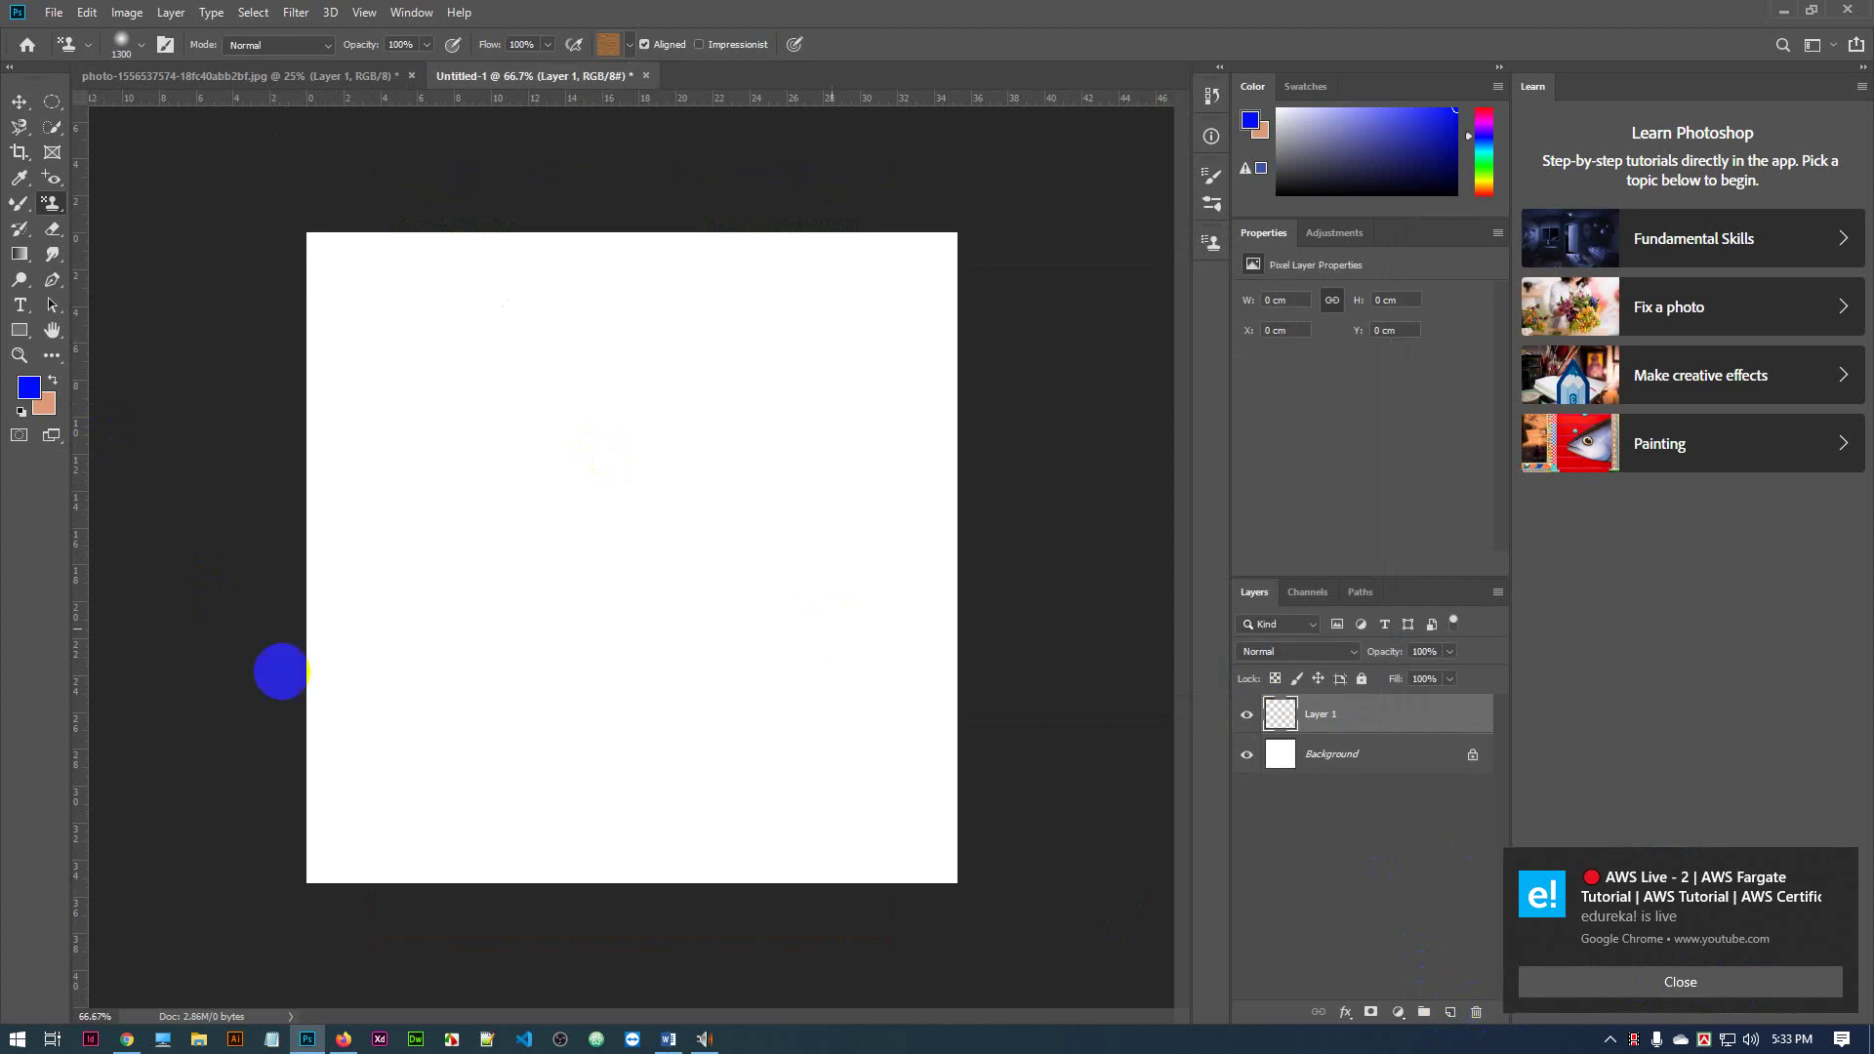
key("alt+BackSpace")
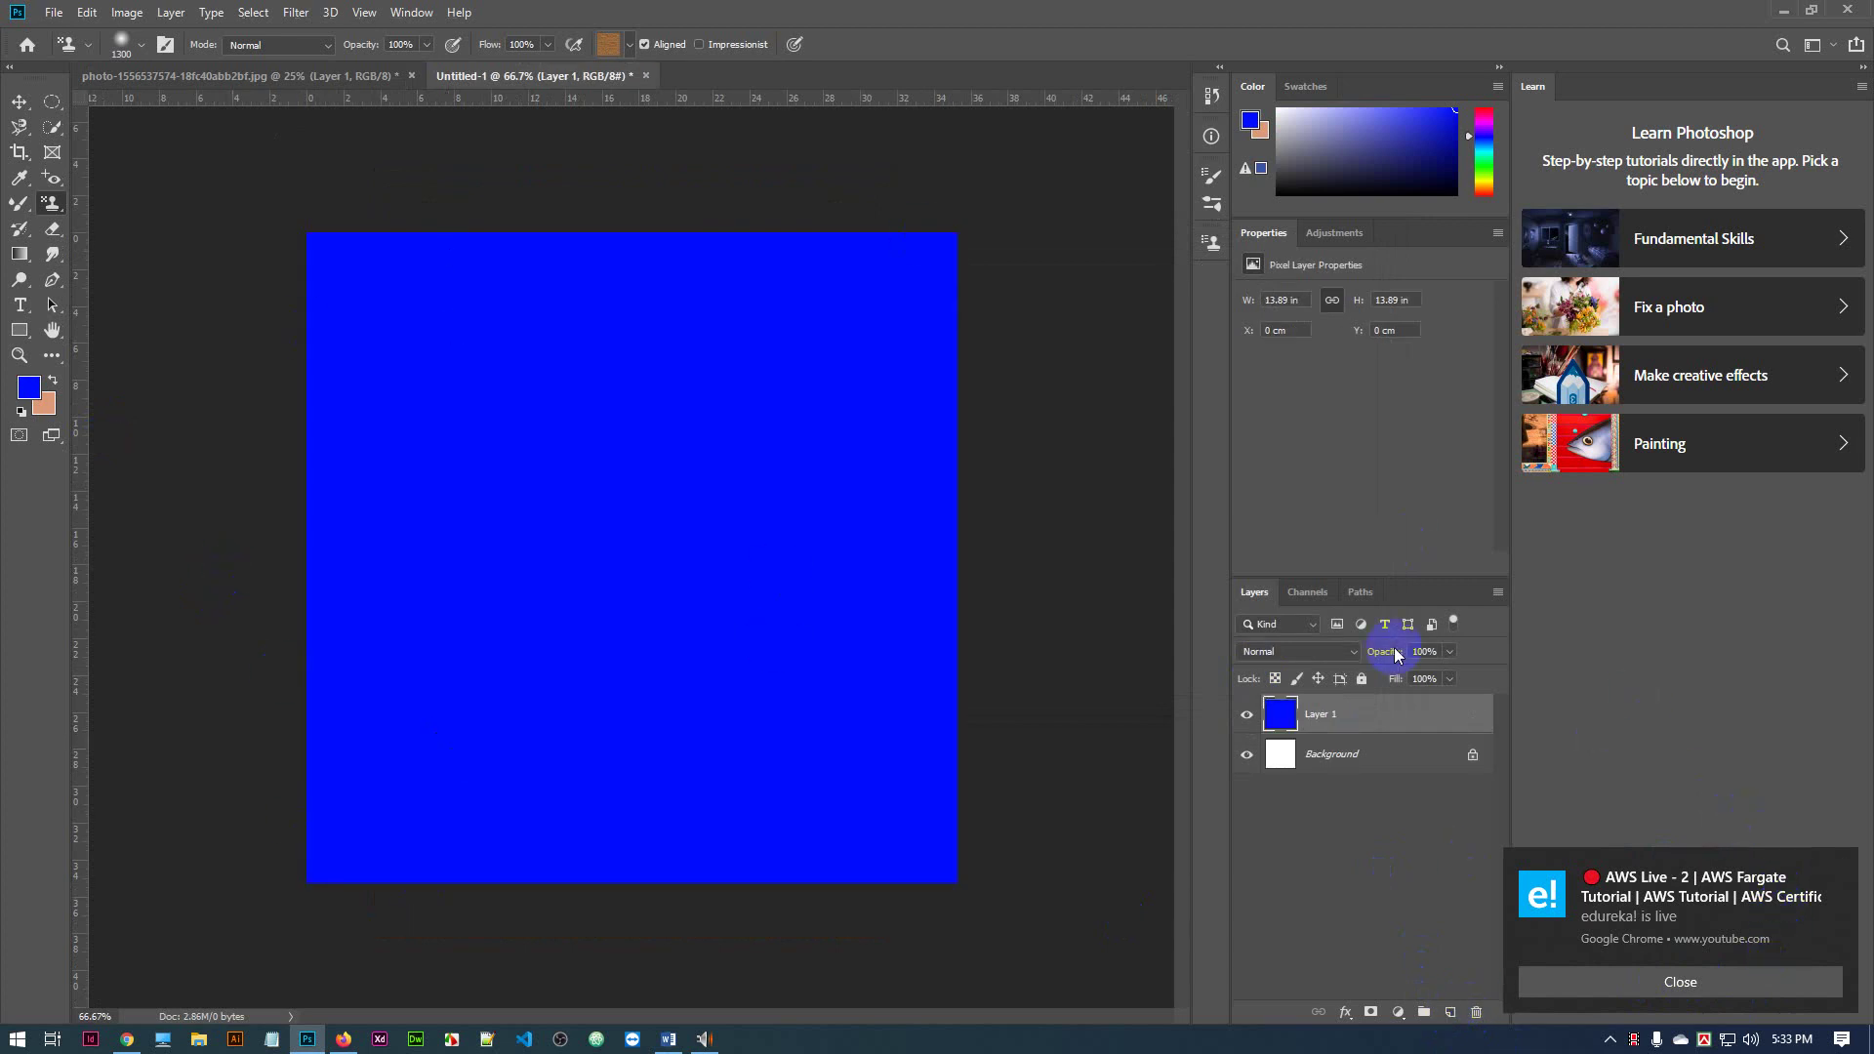
Try painting the brown pattern over the blue layer, and undo the stroke
left_click(607, 44)
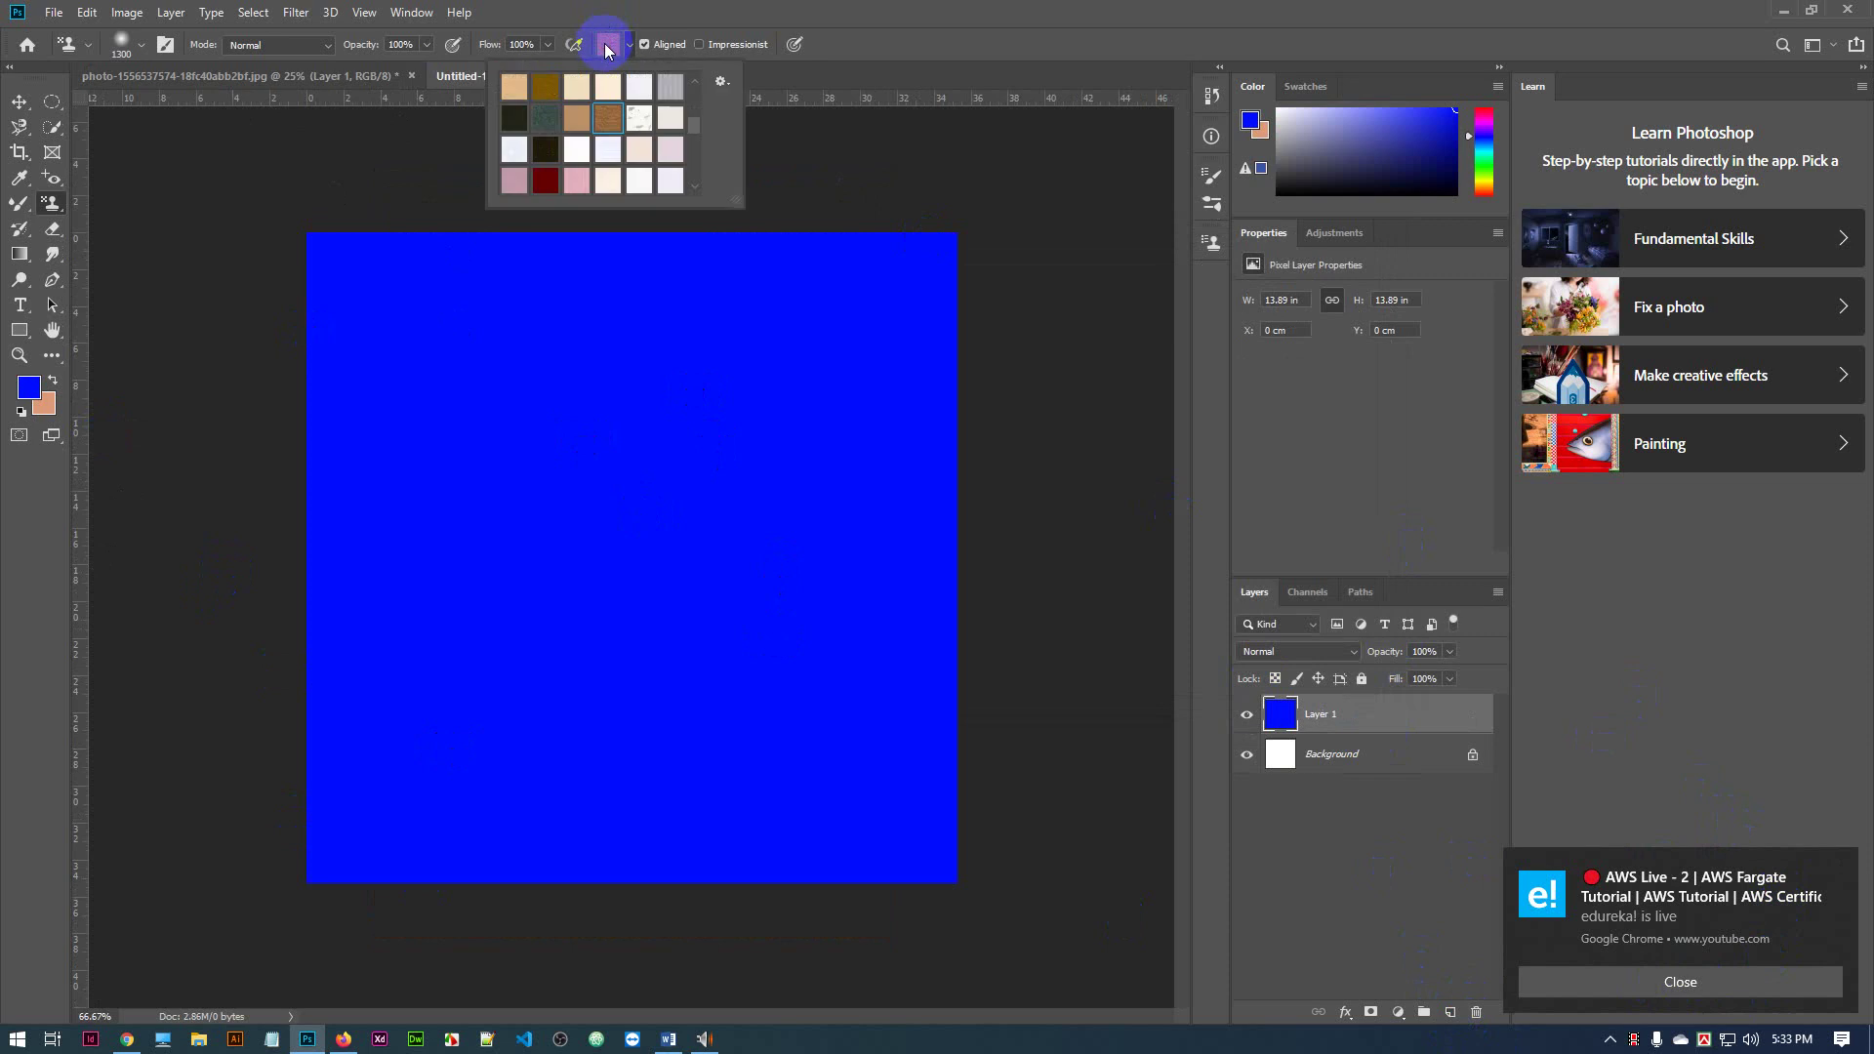
left_click(459, 461)
mouse_move(459, 461)
left_mouse_down()
mouse_move(792, 464)
mouse_move(399, 591)
mouse_move(869, 468)
mouse_move(424, 618)
mouse_move(788, 720)
left_mouse_up()
key("ctrl+z")
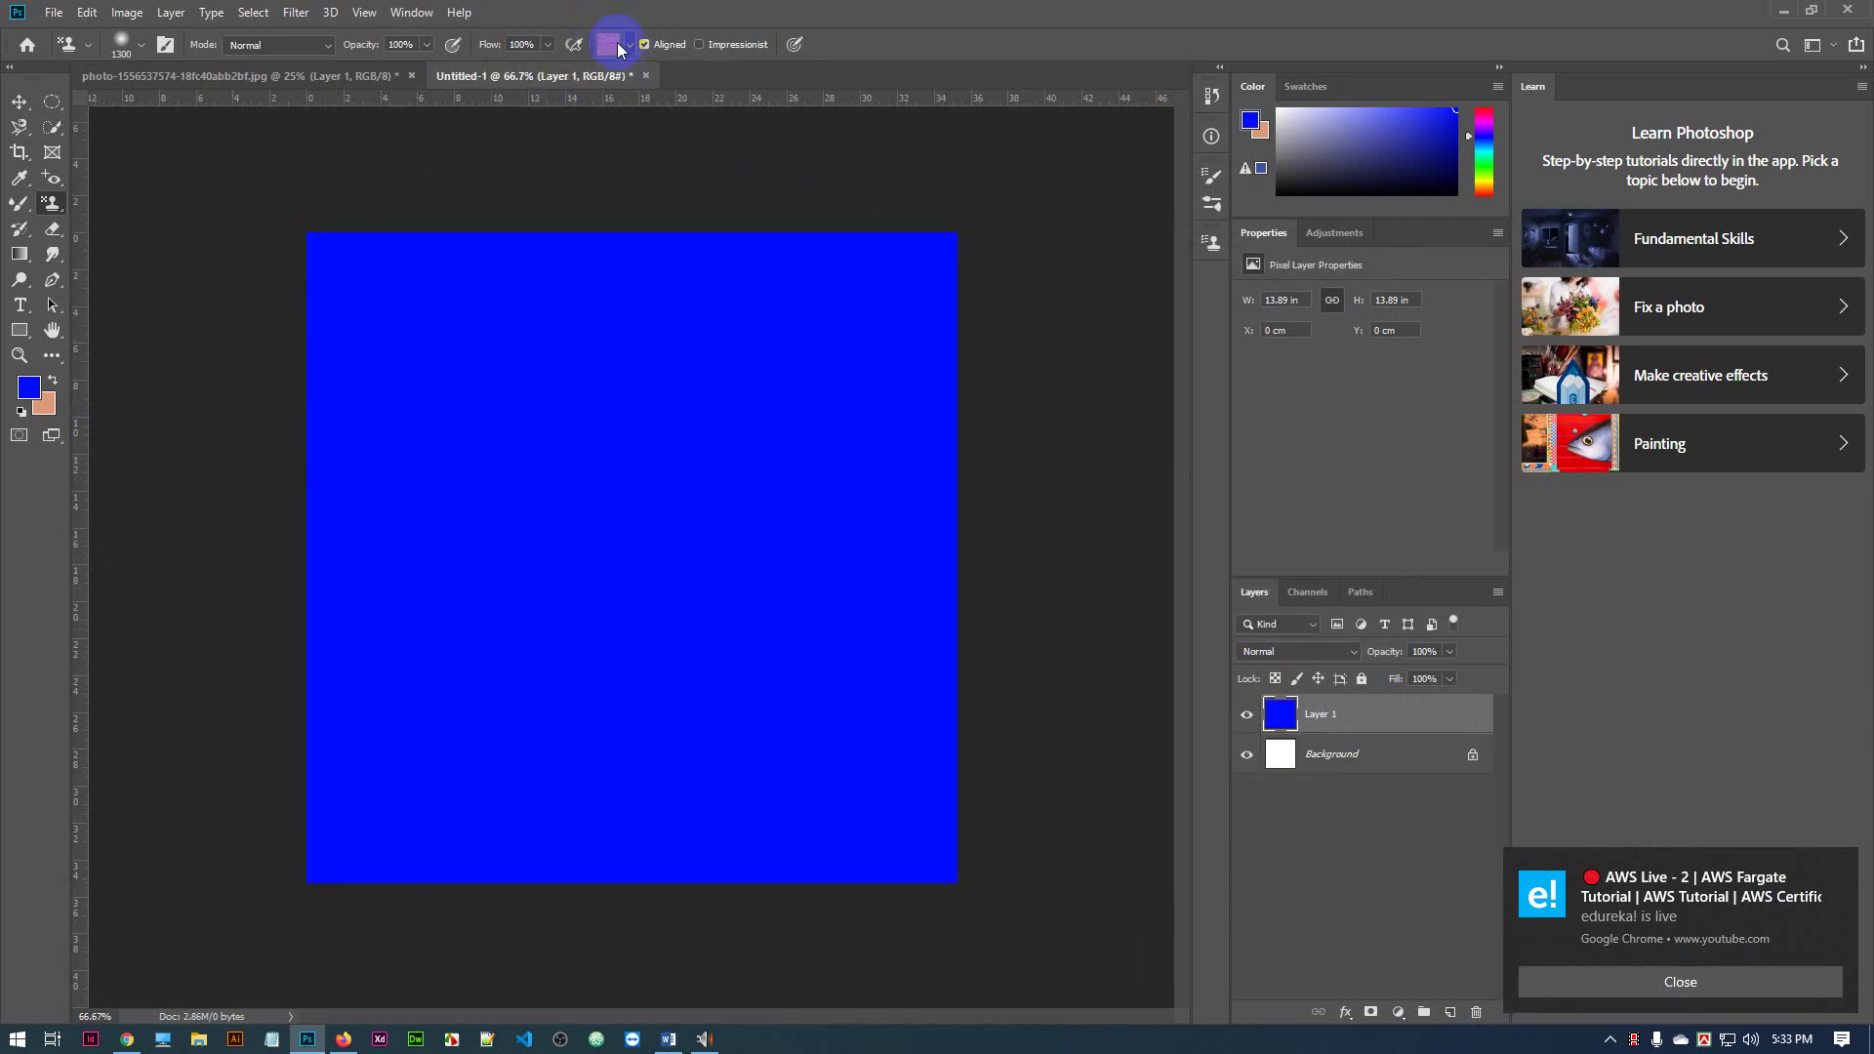
Browse the extended pattern collection and choose a gray grainy texture near its end for the Pattern Stamp
left_click(608, 44)
scroll(605, 154, "down", 6)
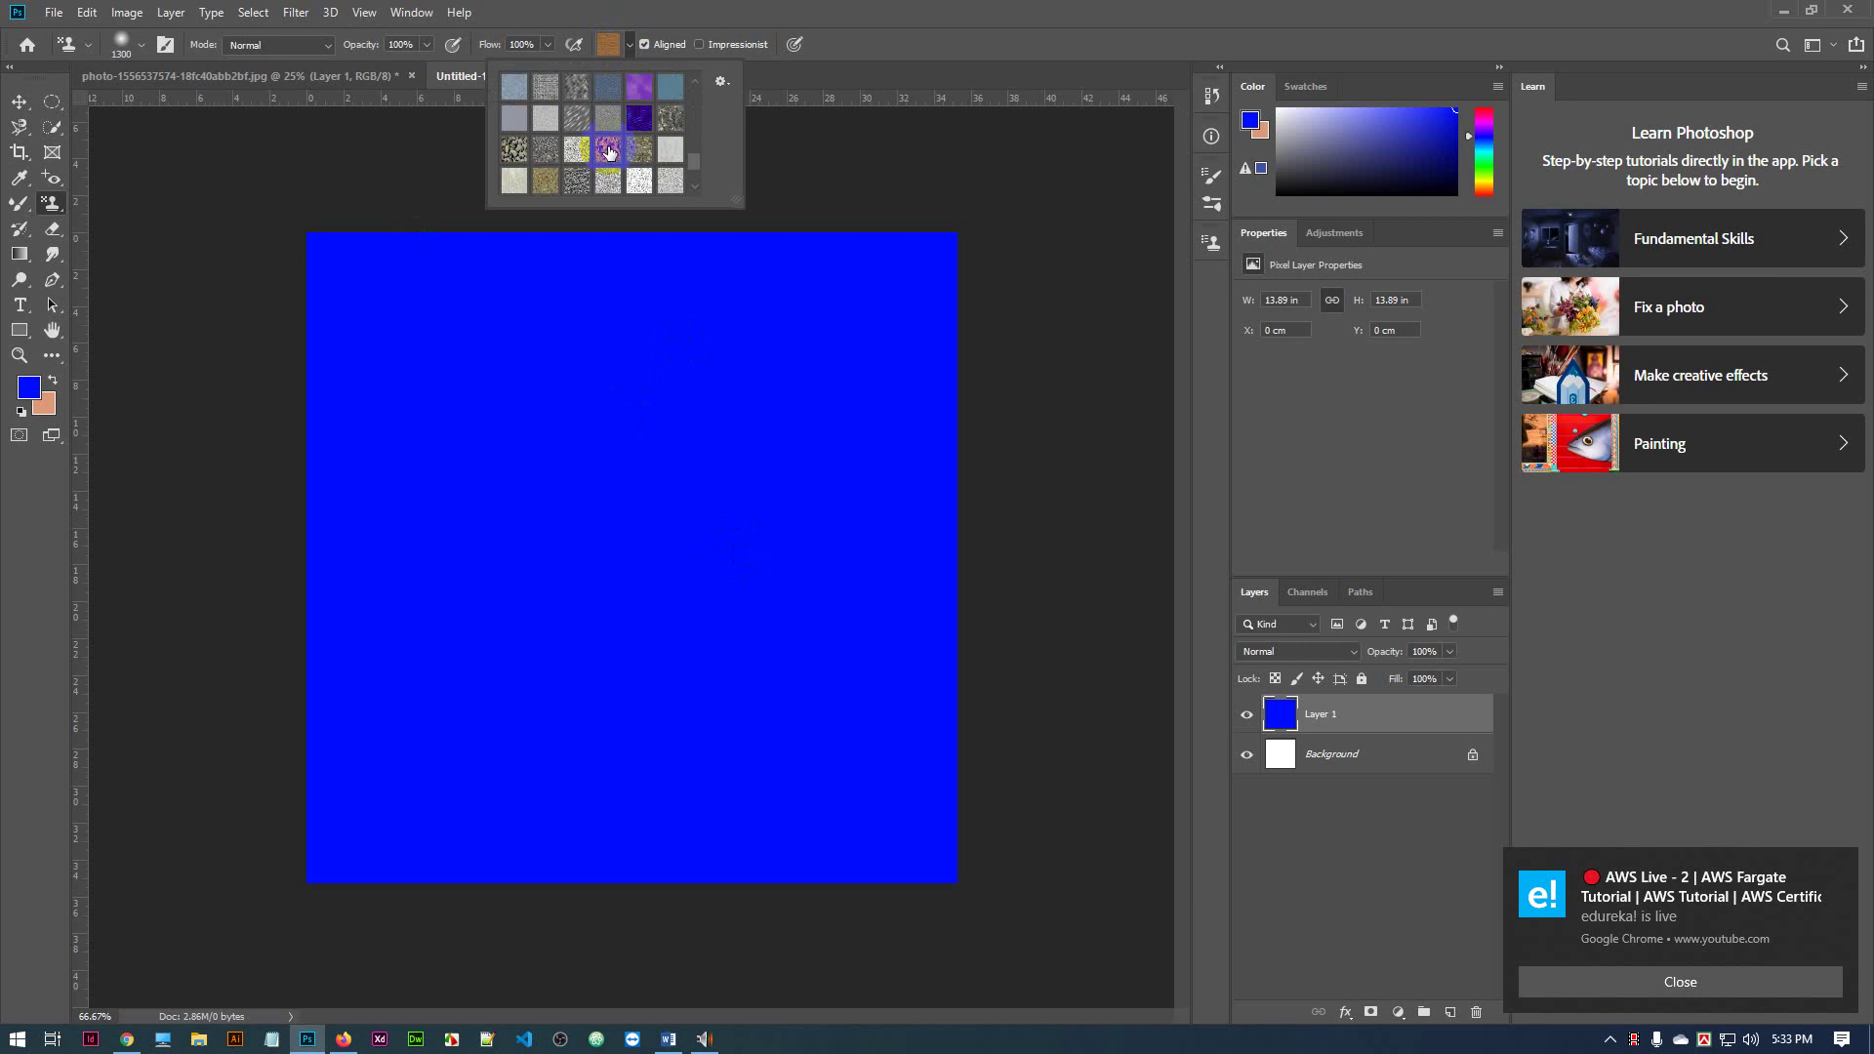
scroll(609, 151, "up", 6)
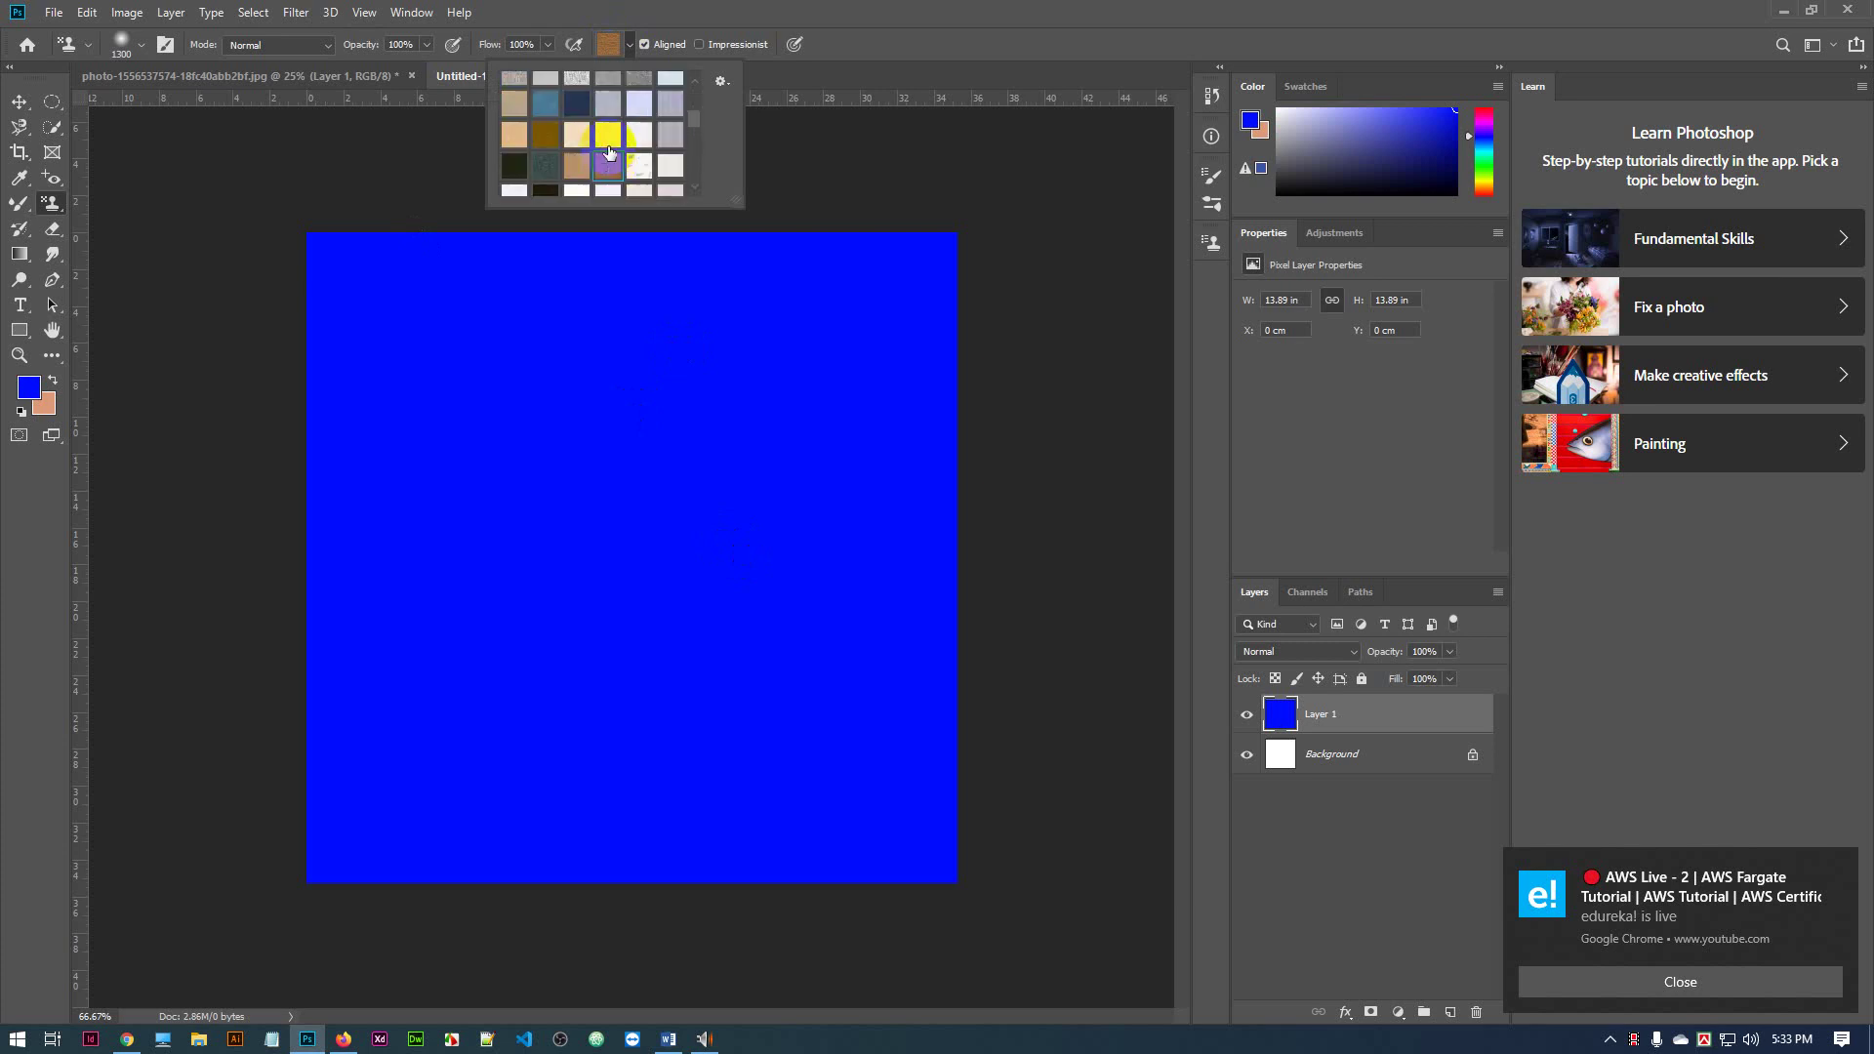
scroll(609, 152, "down", 6)
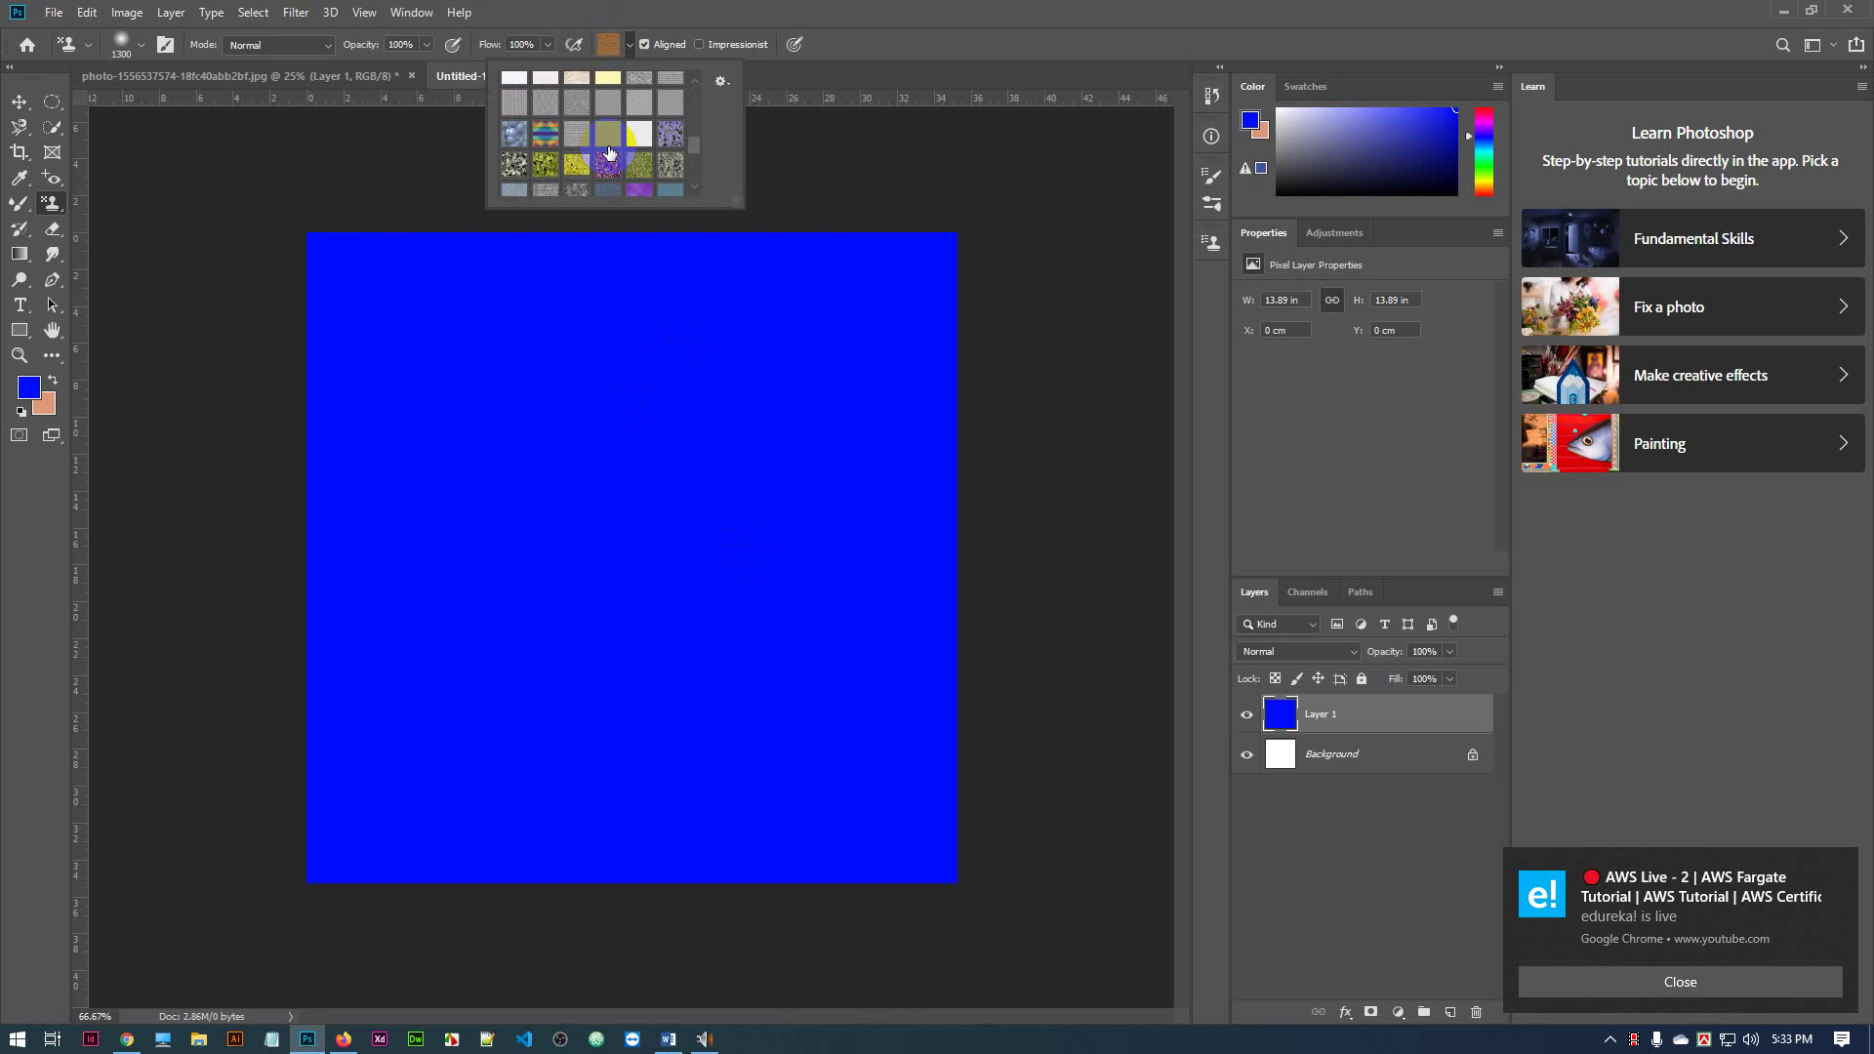
scroll(609, 151, "down", 5)
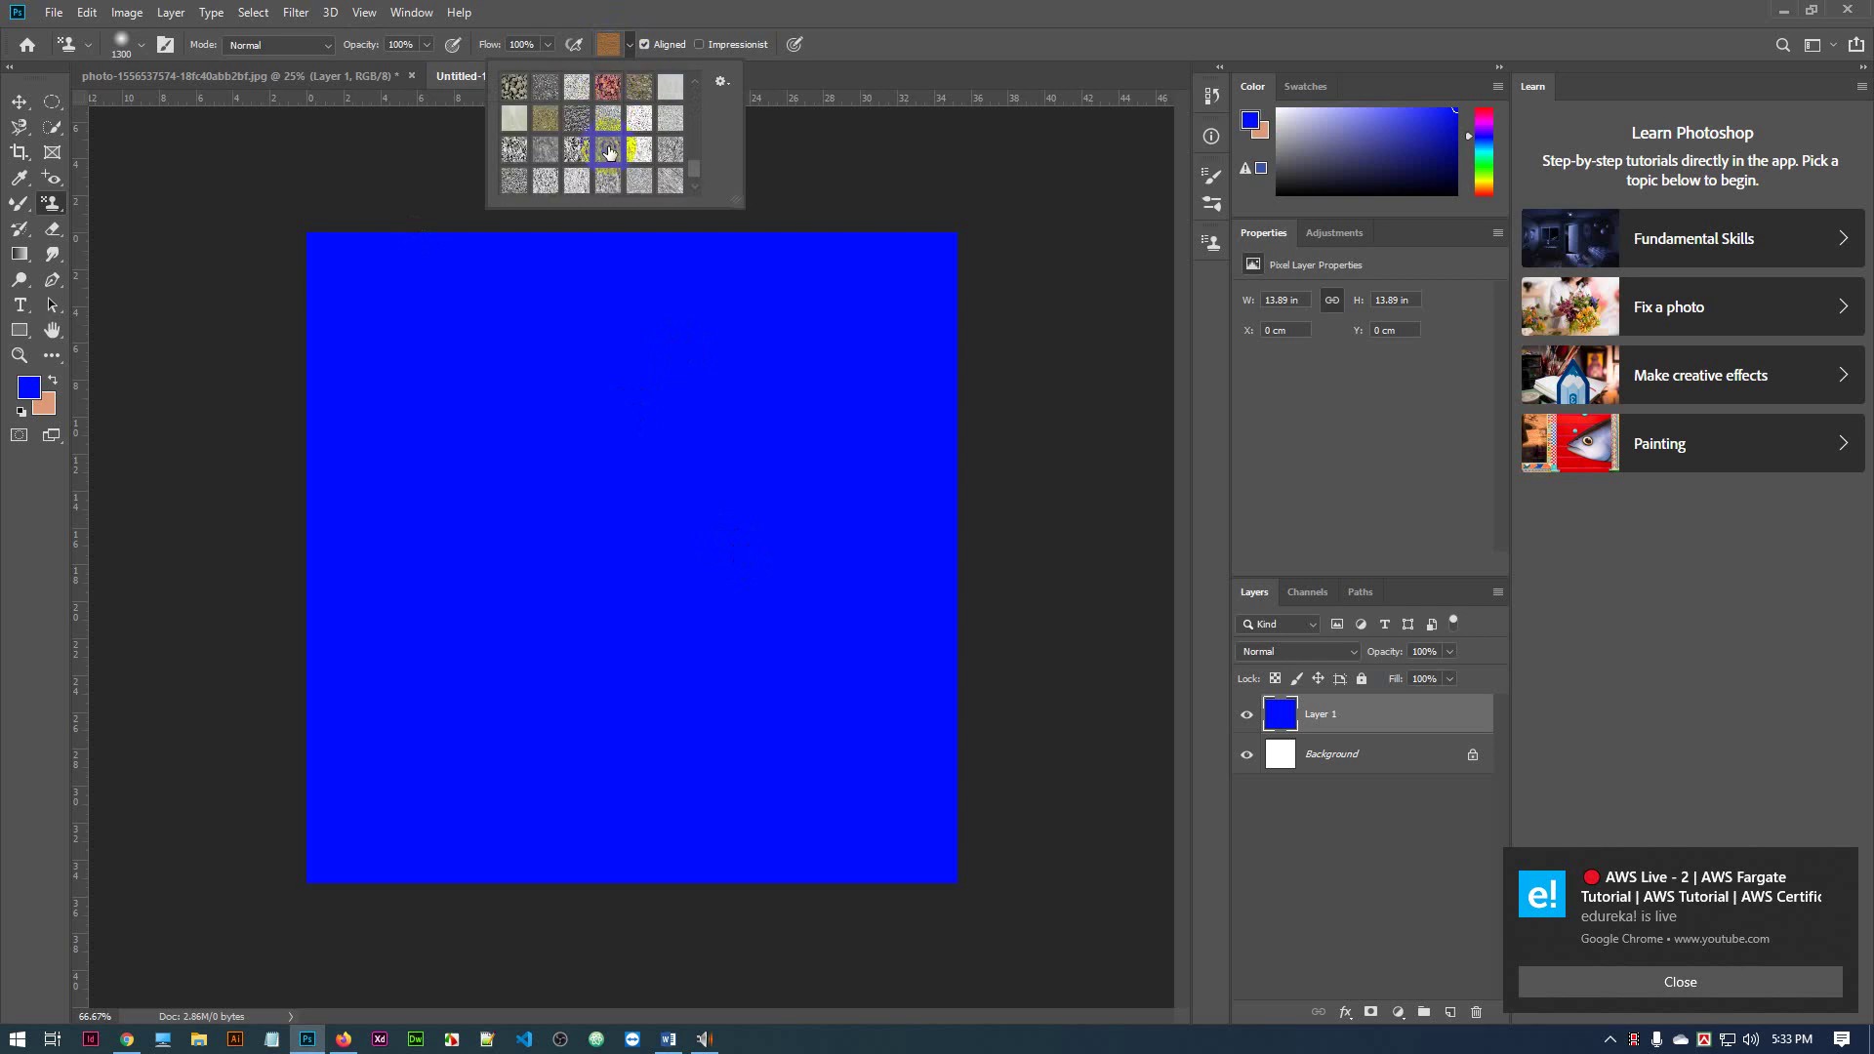
scroll(609, 151, "down", 1)
left_click(677, 150)
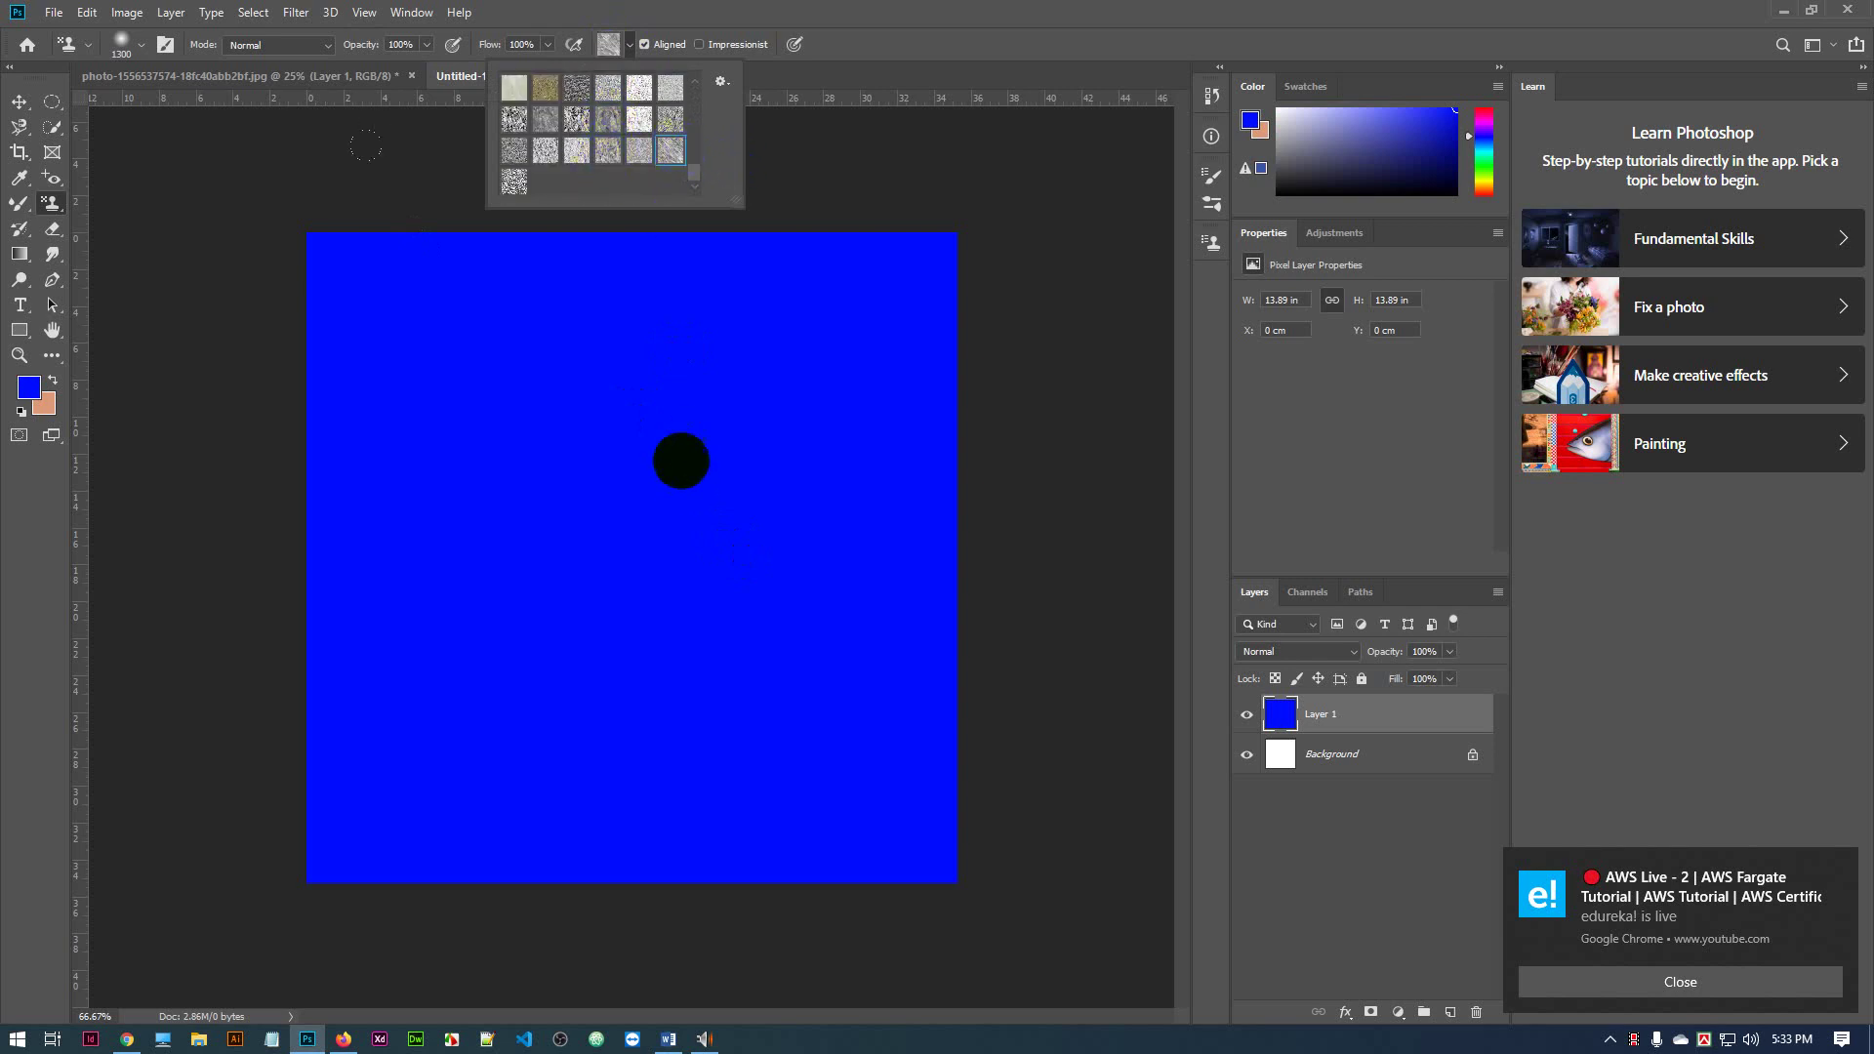
Try painting the gray grainy texture directly over the blue layer, undo the stroke, and dismiss the desktop notification
mouse_move(677, 460)
left_mouse_down()
mouse_move(543, 468)
mouse_move(711, 690)
mouse_move(238, 589)
mouse_move(617, 556)
left_mouse_up()
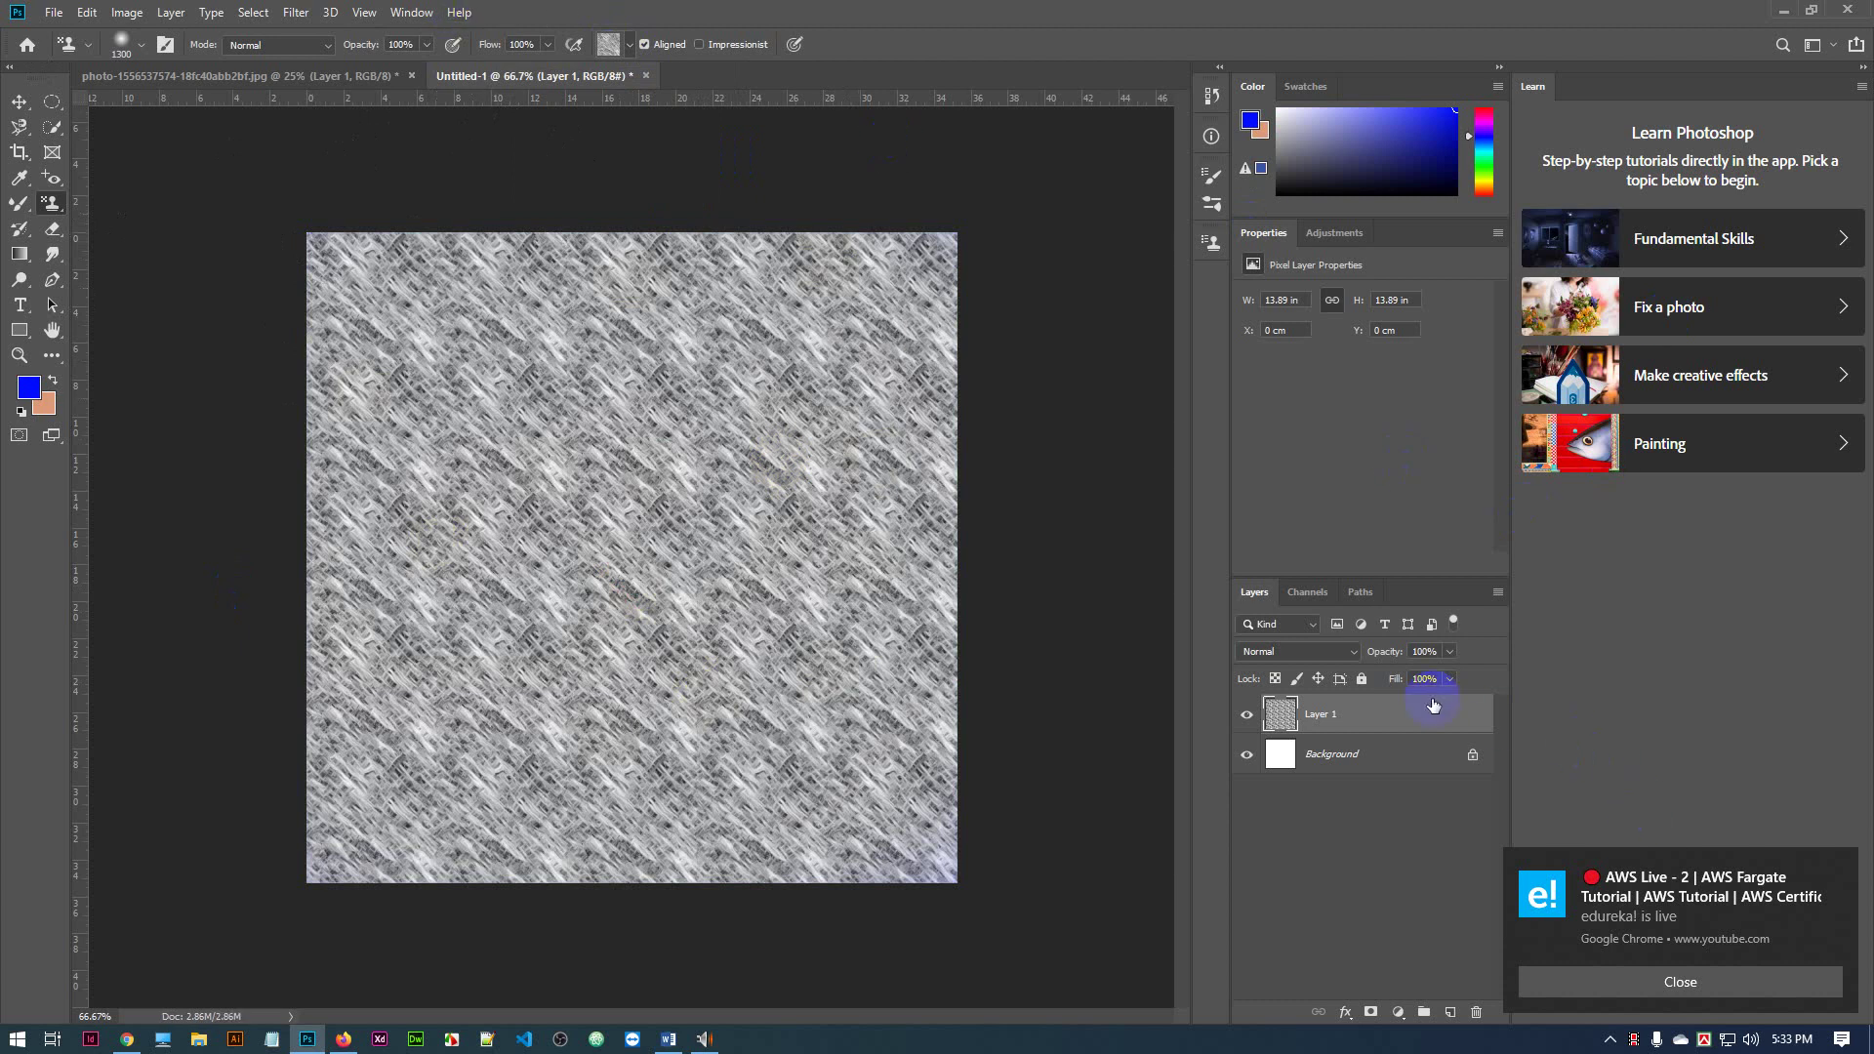
left_click(1450, 652)
key("ctrl+z")
key("ctrl+z")
key("ctrl+z")
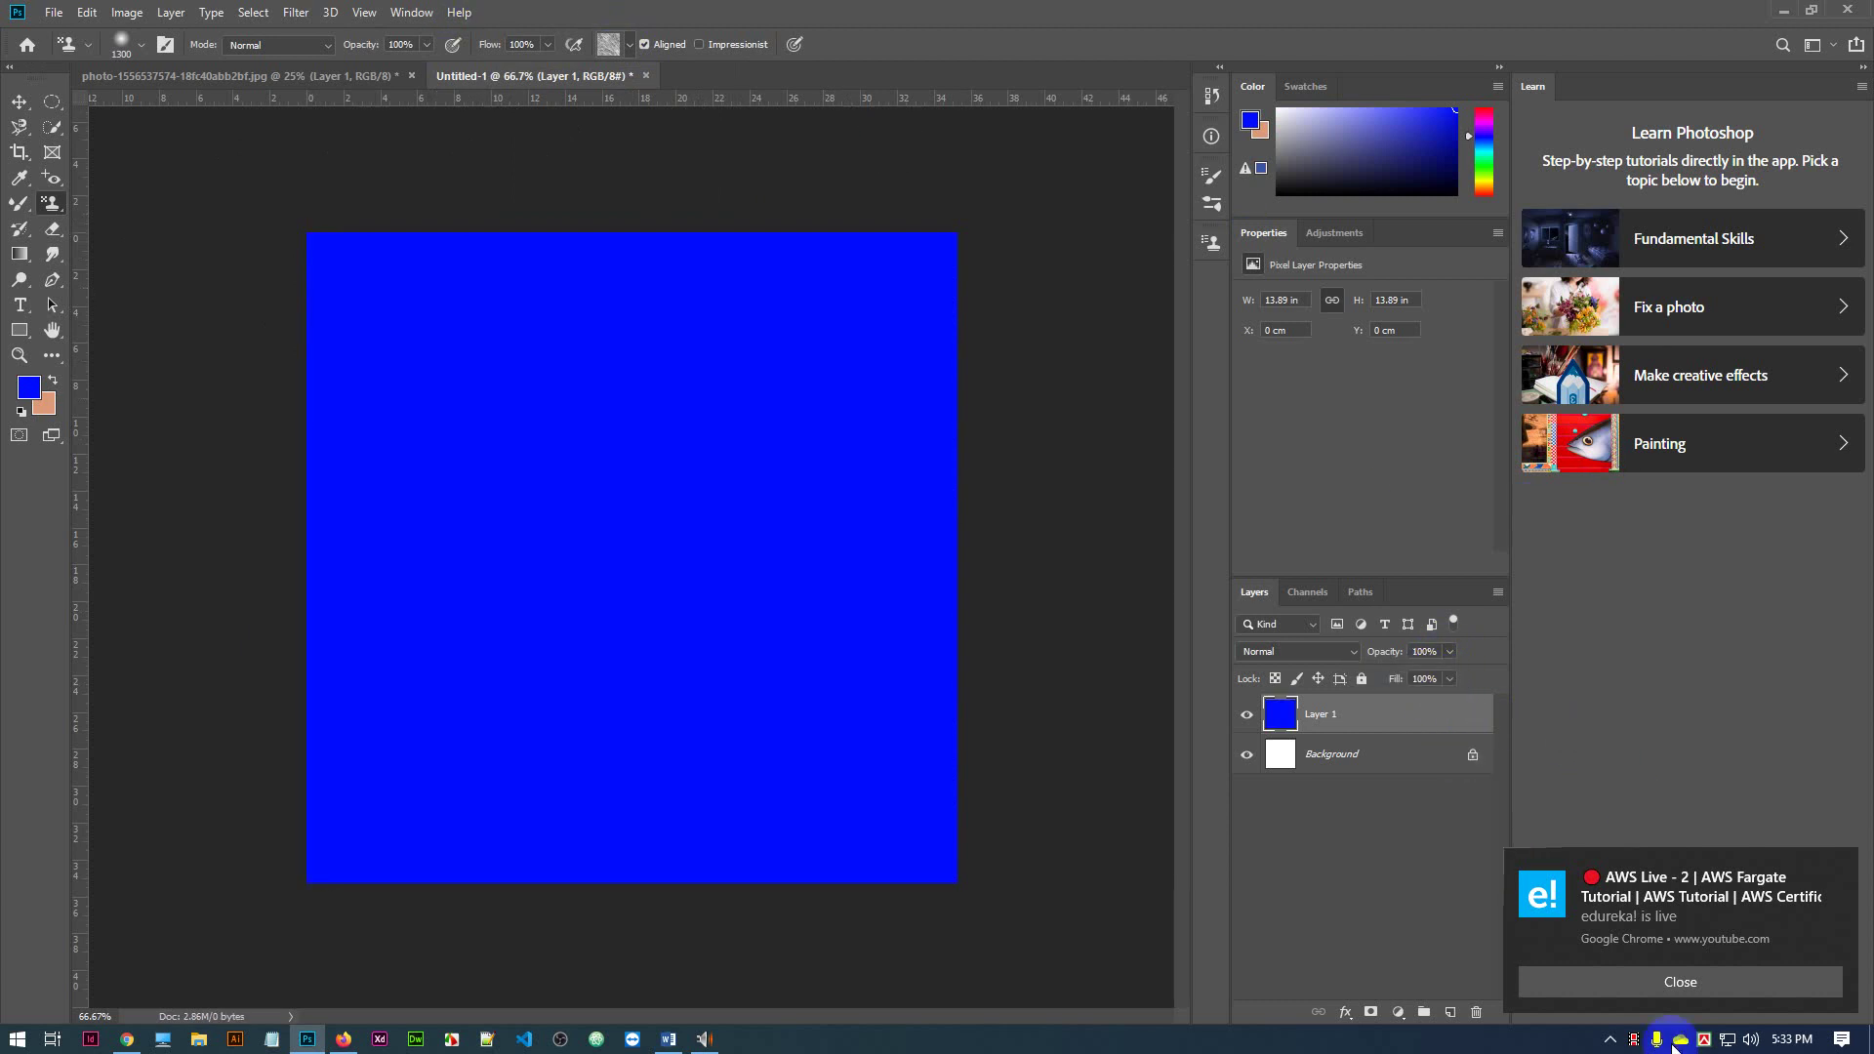
left_click(1665, 984)
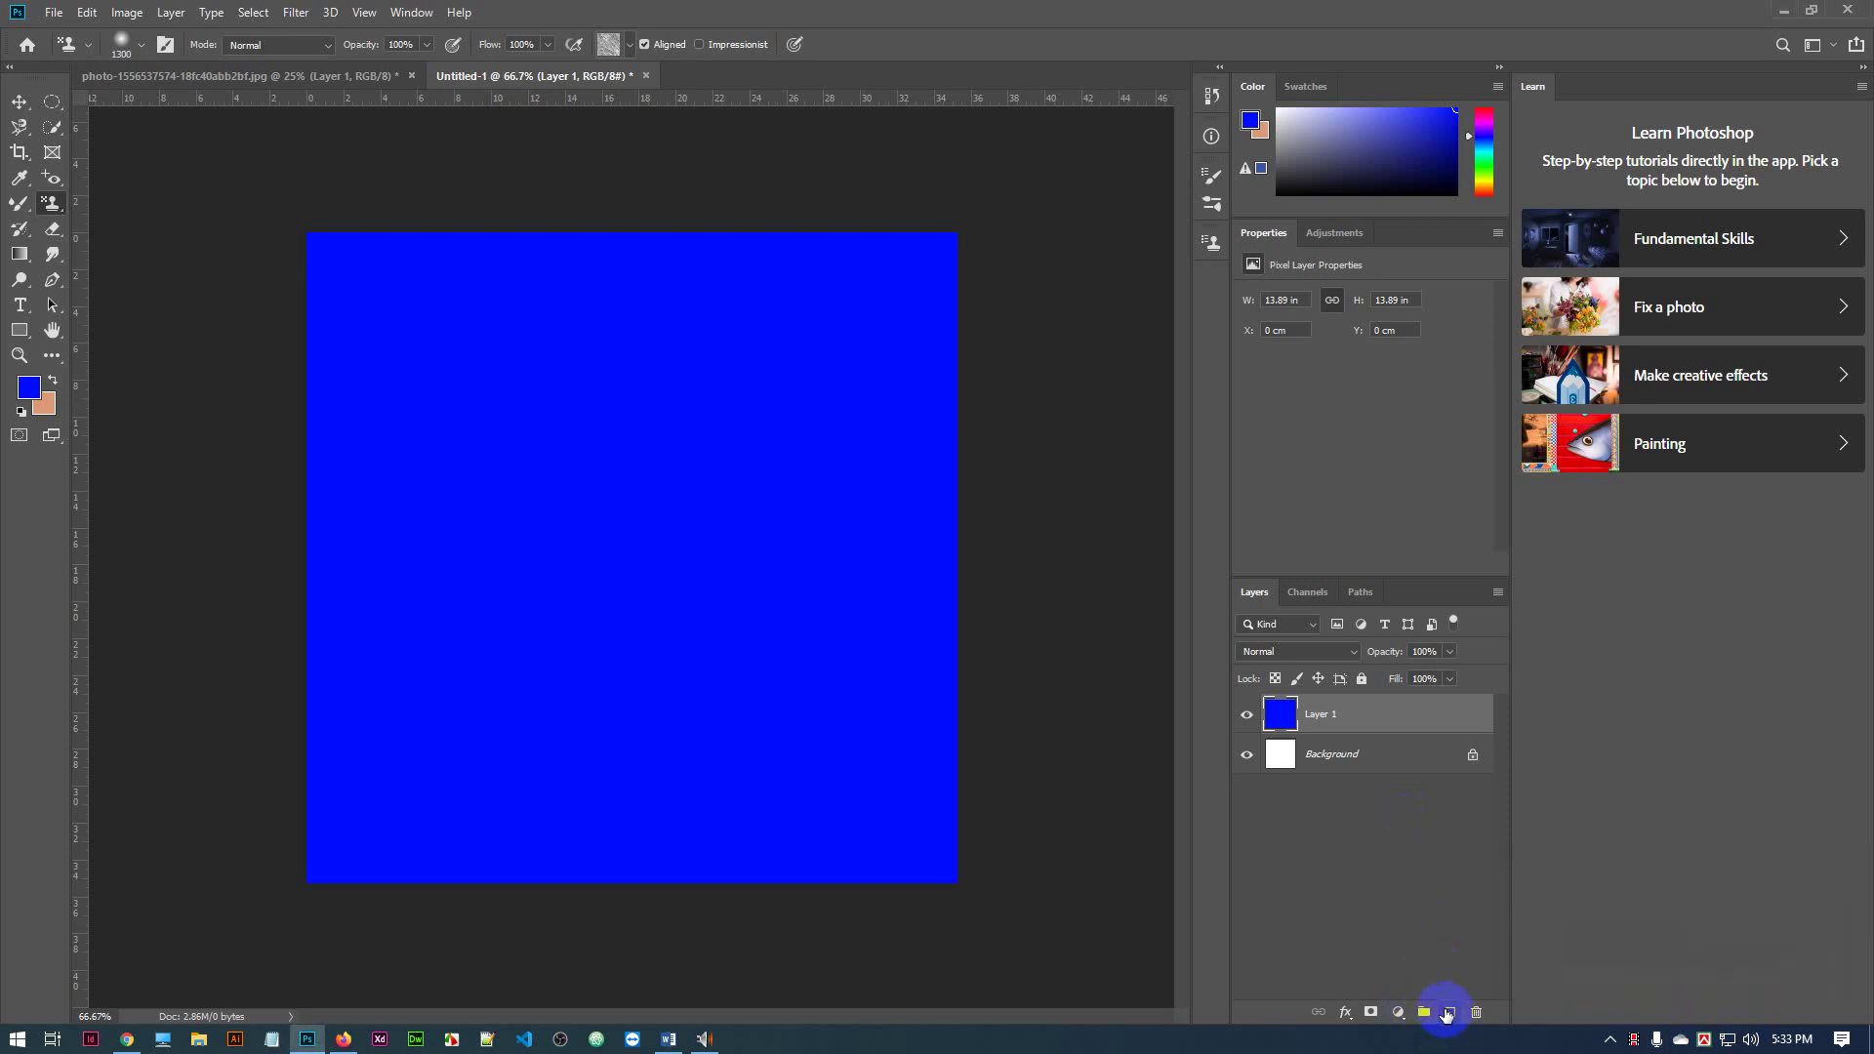
Cover a new layer above the blue one with the gray grainy pattern and set that layer's opacity to 28%
left_click(1449, 1013)
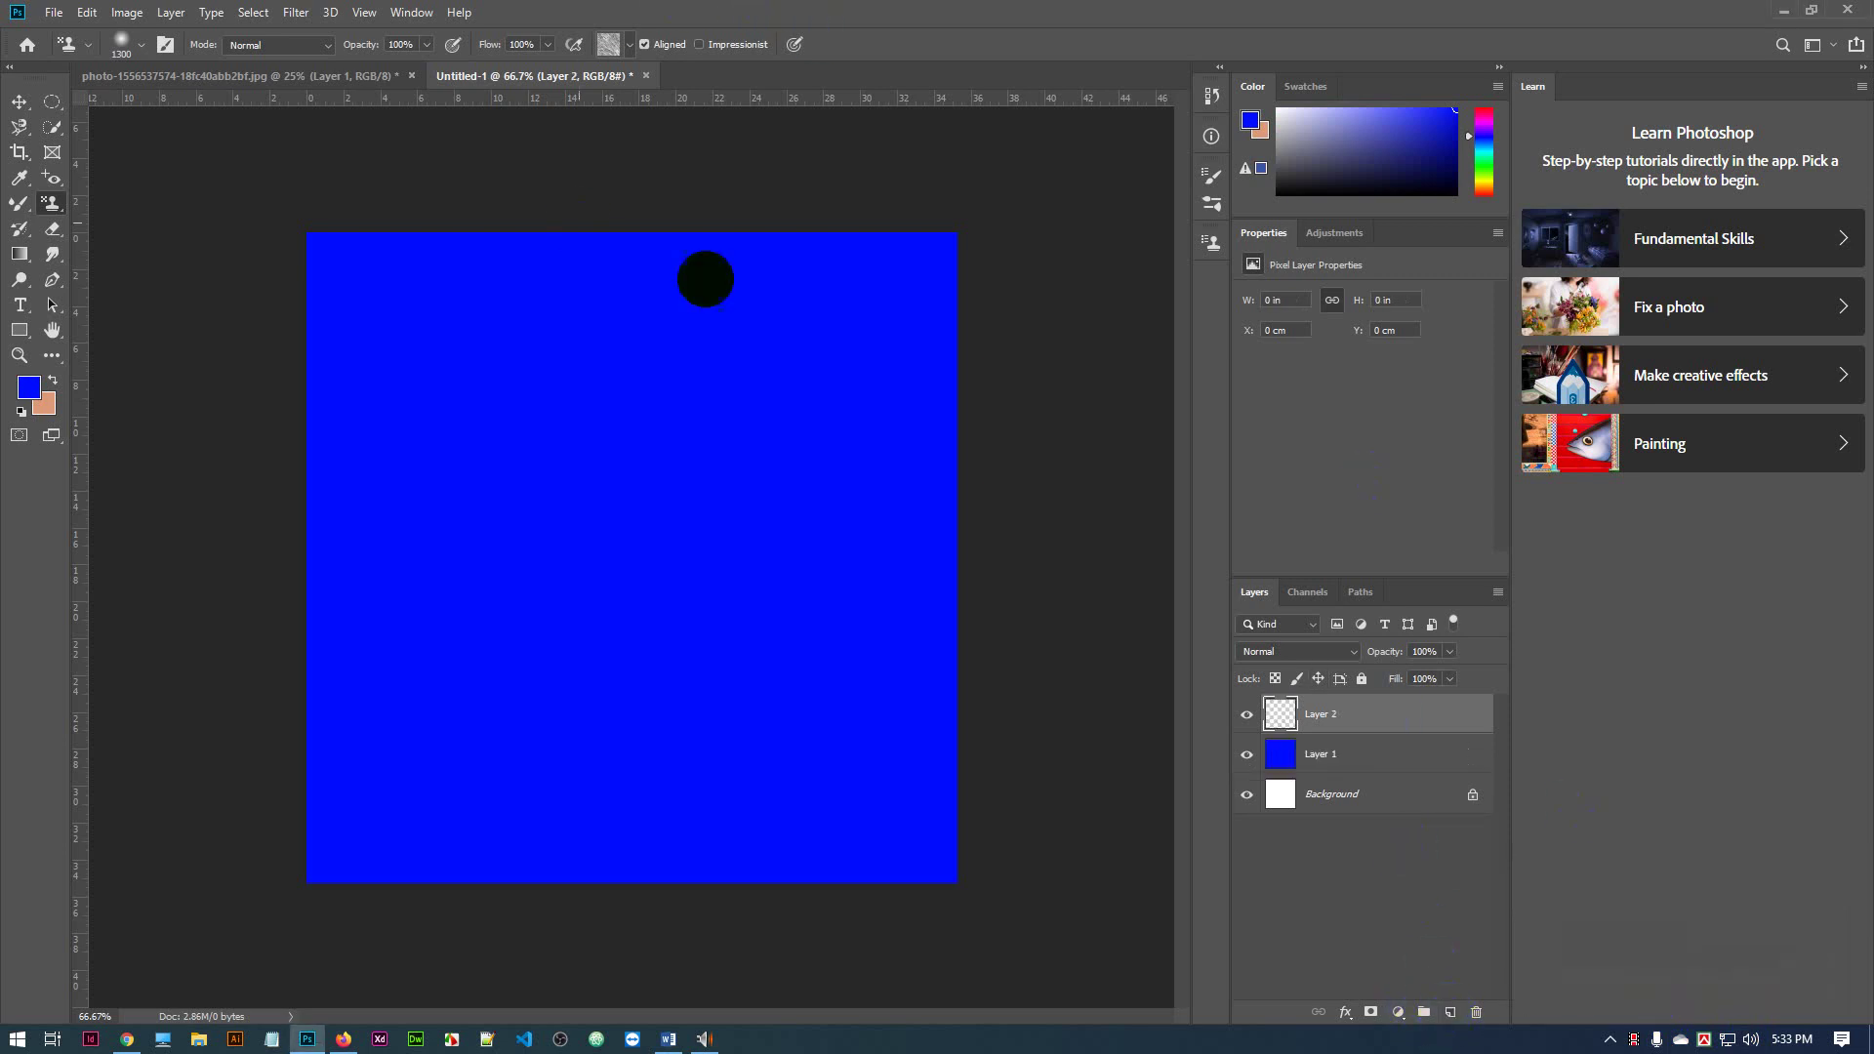
mouse_move(732, 465)
left_mouse_down()
mouse_move(307, 522)
mouse_move(812, 603)
mouse_move(624, 639)
mouse_move(369, 559)
mouse_move(721, 570)
mouse_move(700, 717)
mouse_move(486, 623)
left_mouse_up()
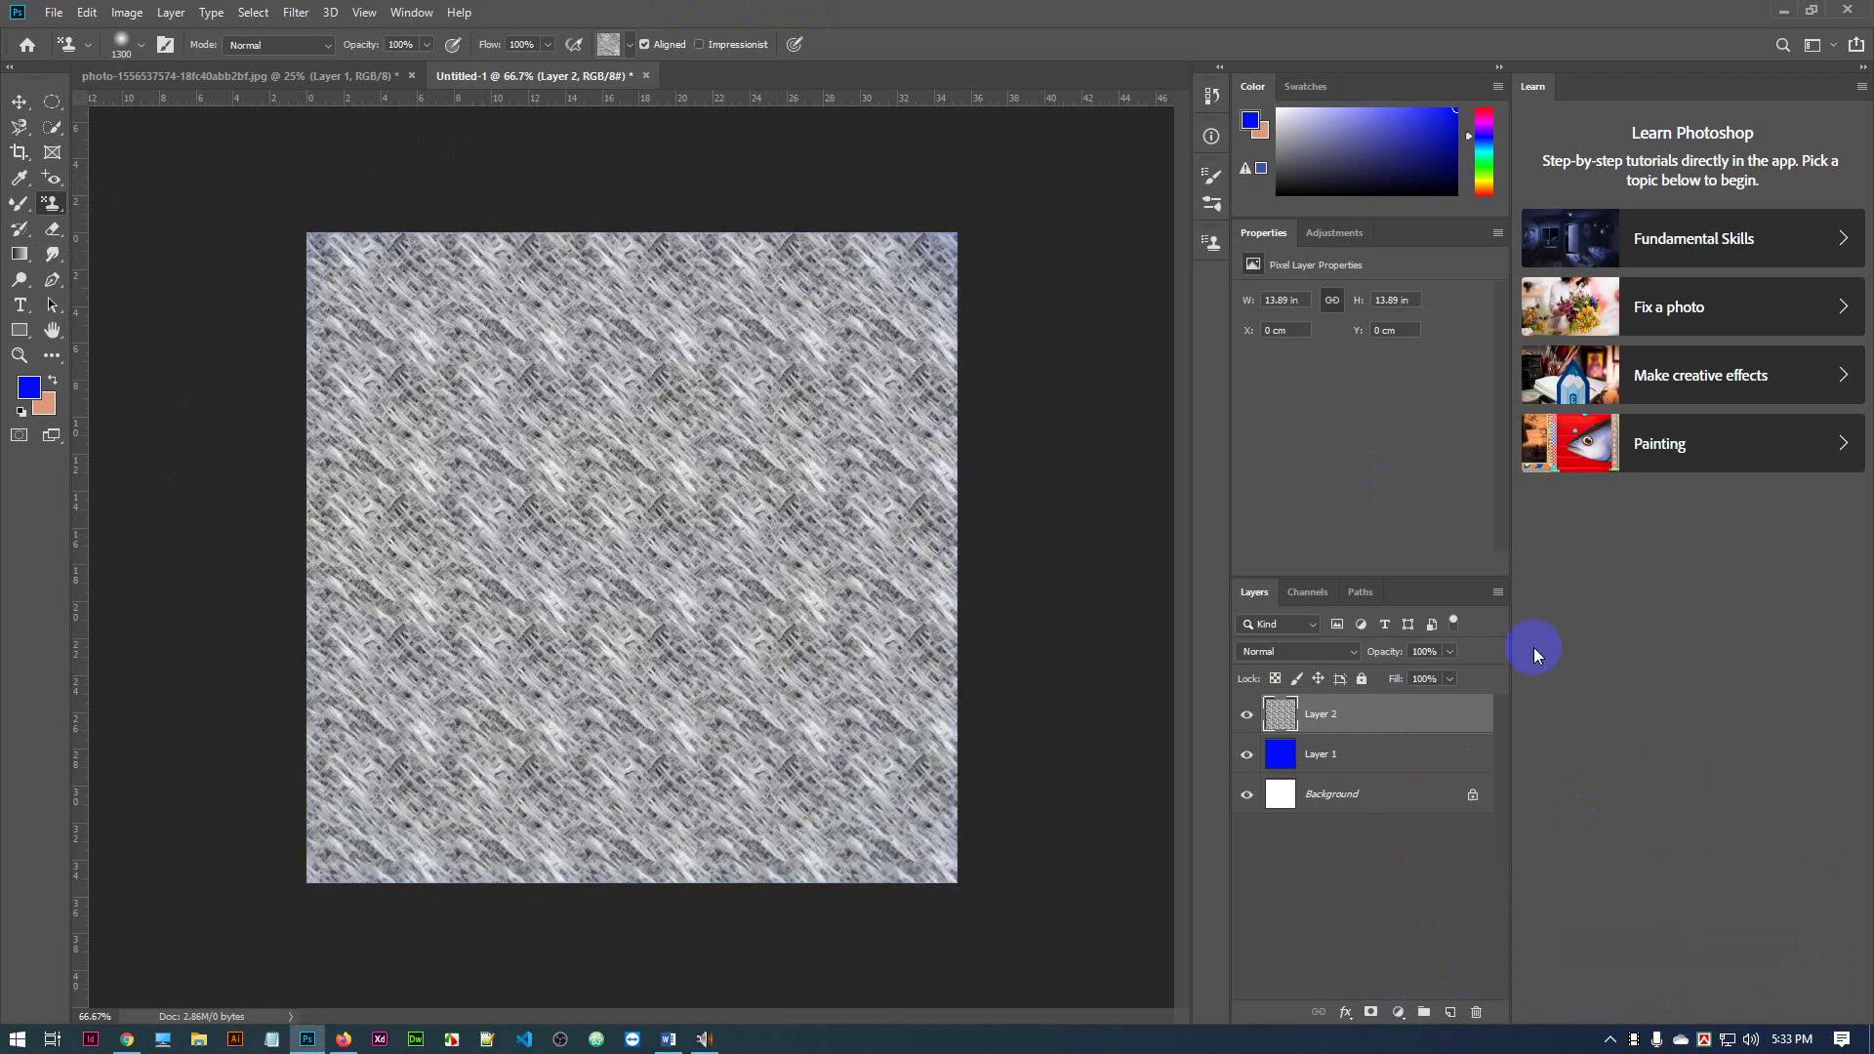
left_click(1455, 652)
left_click_drag(1455, 676, 1386, 678)
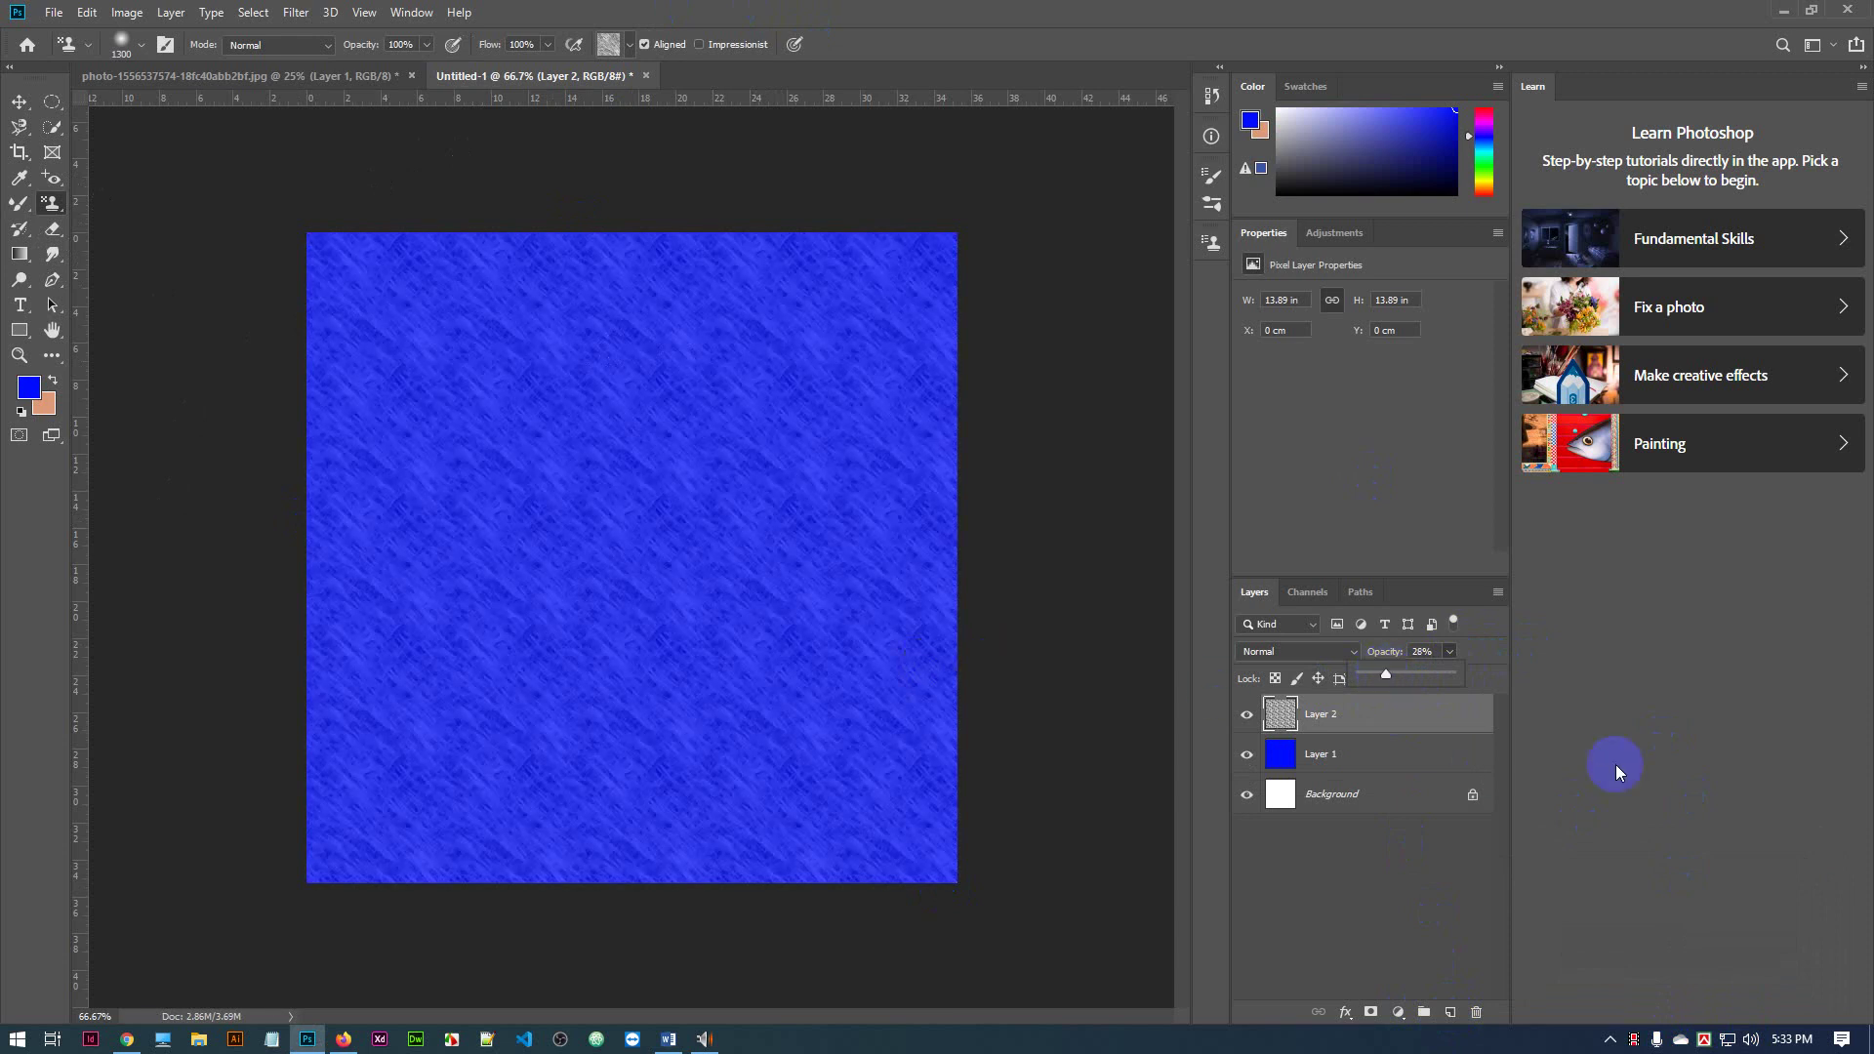
Toggle Layer 2's visibility to compare the textured result with the plain blue fill
left_click(1246, 723)
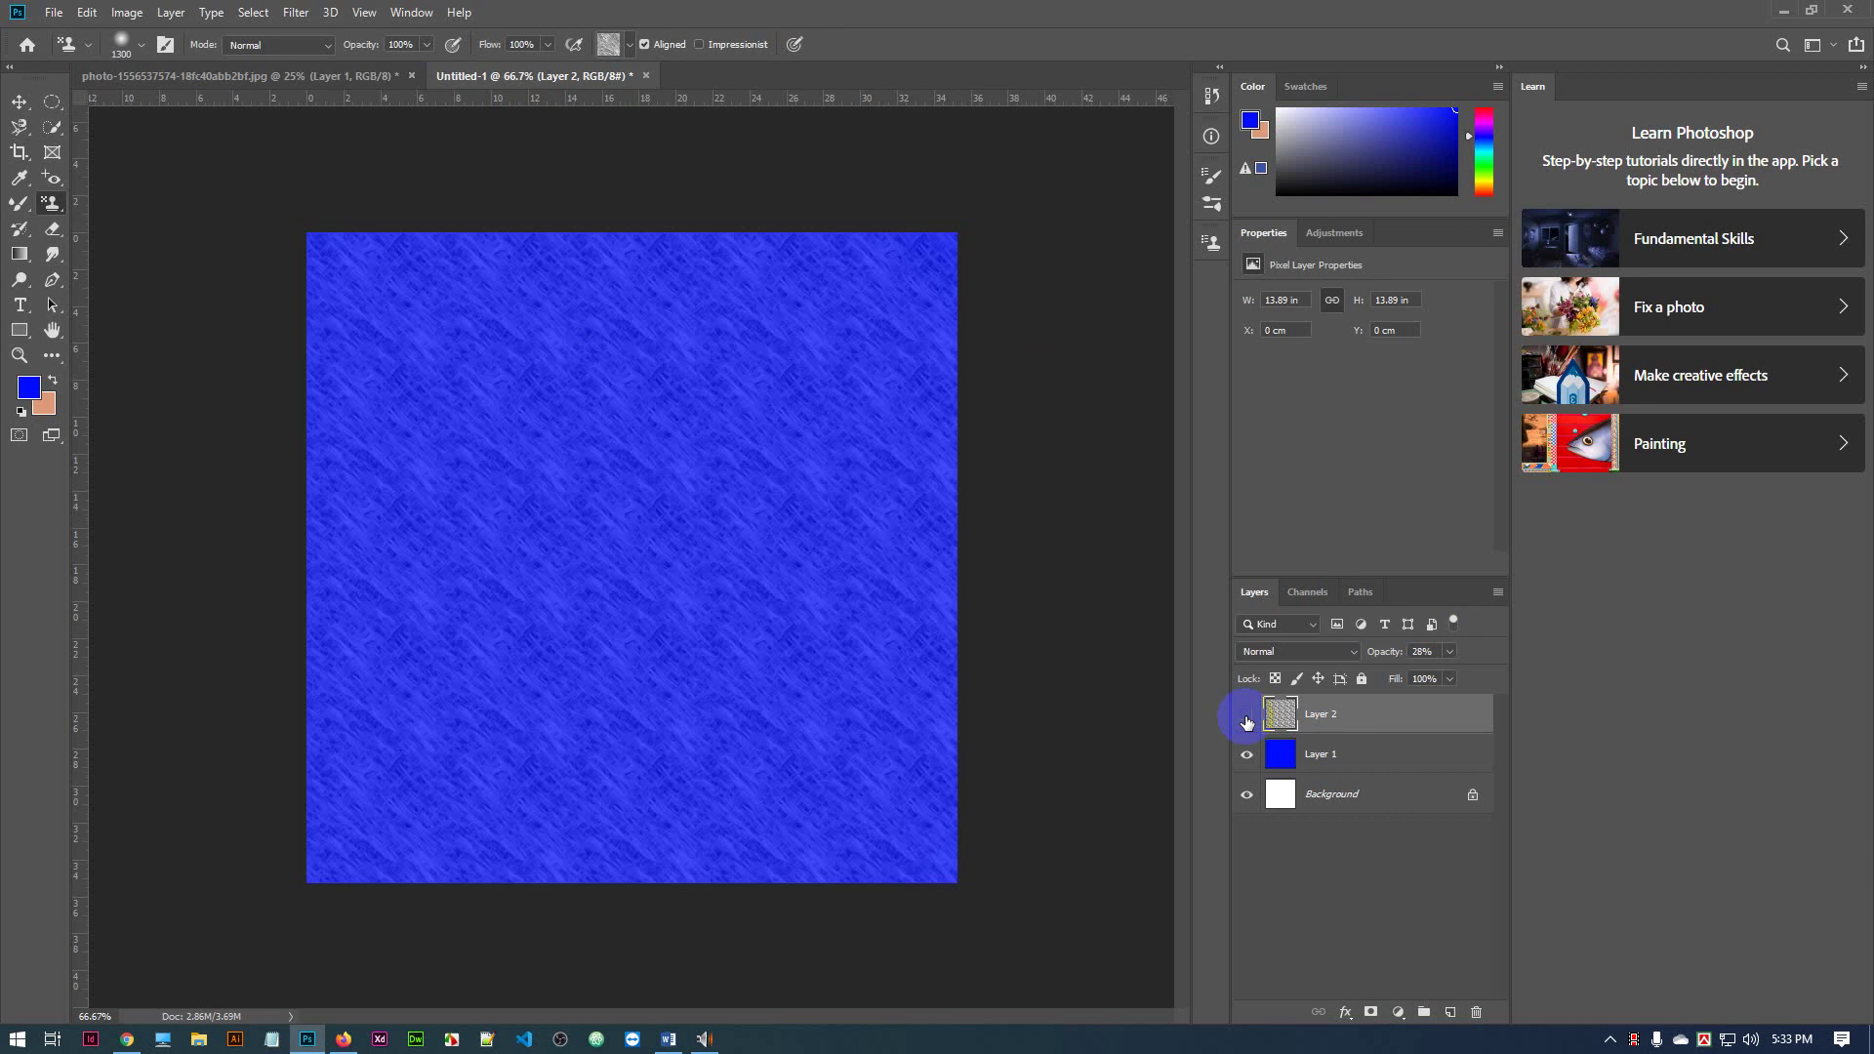
left_click(1247, 723)
left_click(1247, 722)
Add a third layer and paint it fully with a light gray texture from the early part of the pattern collection
left_click(1451, 1012)
left_click(607, 44)
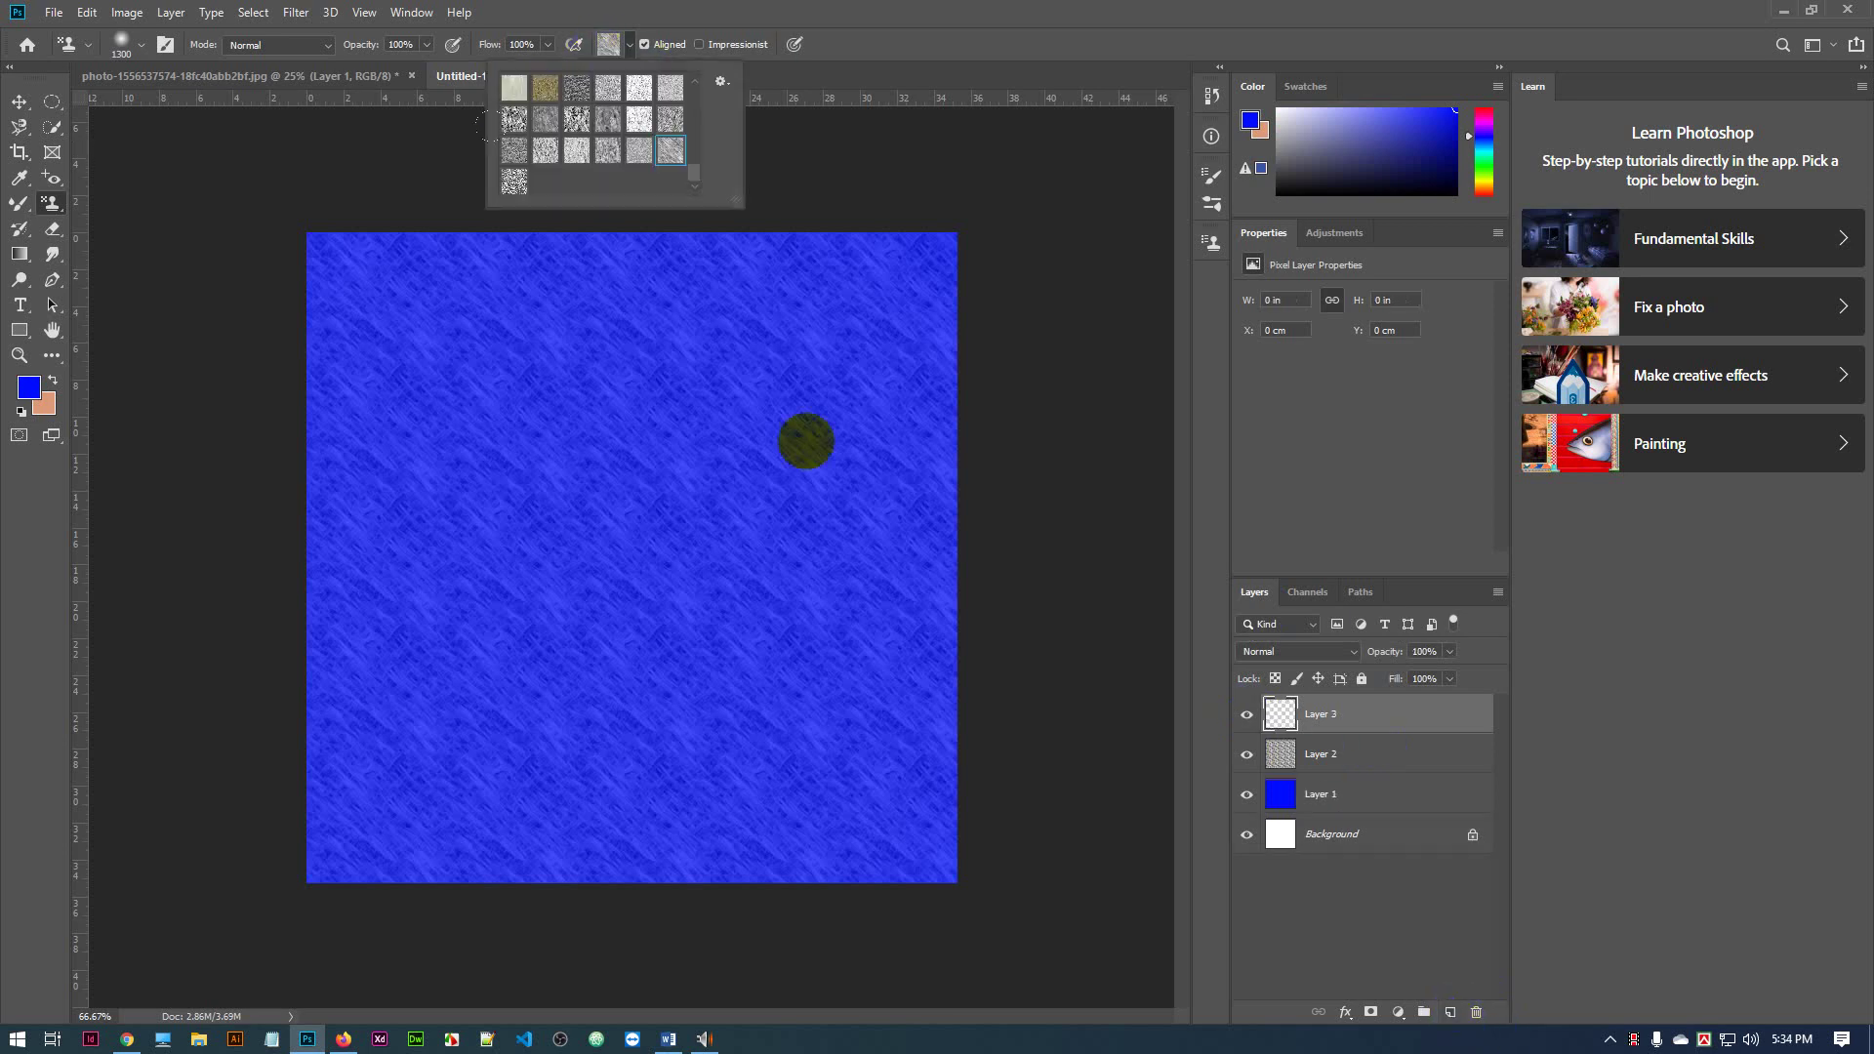
scroll(580, 124, "up", 6)
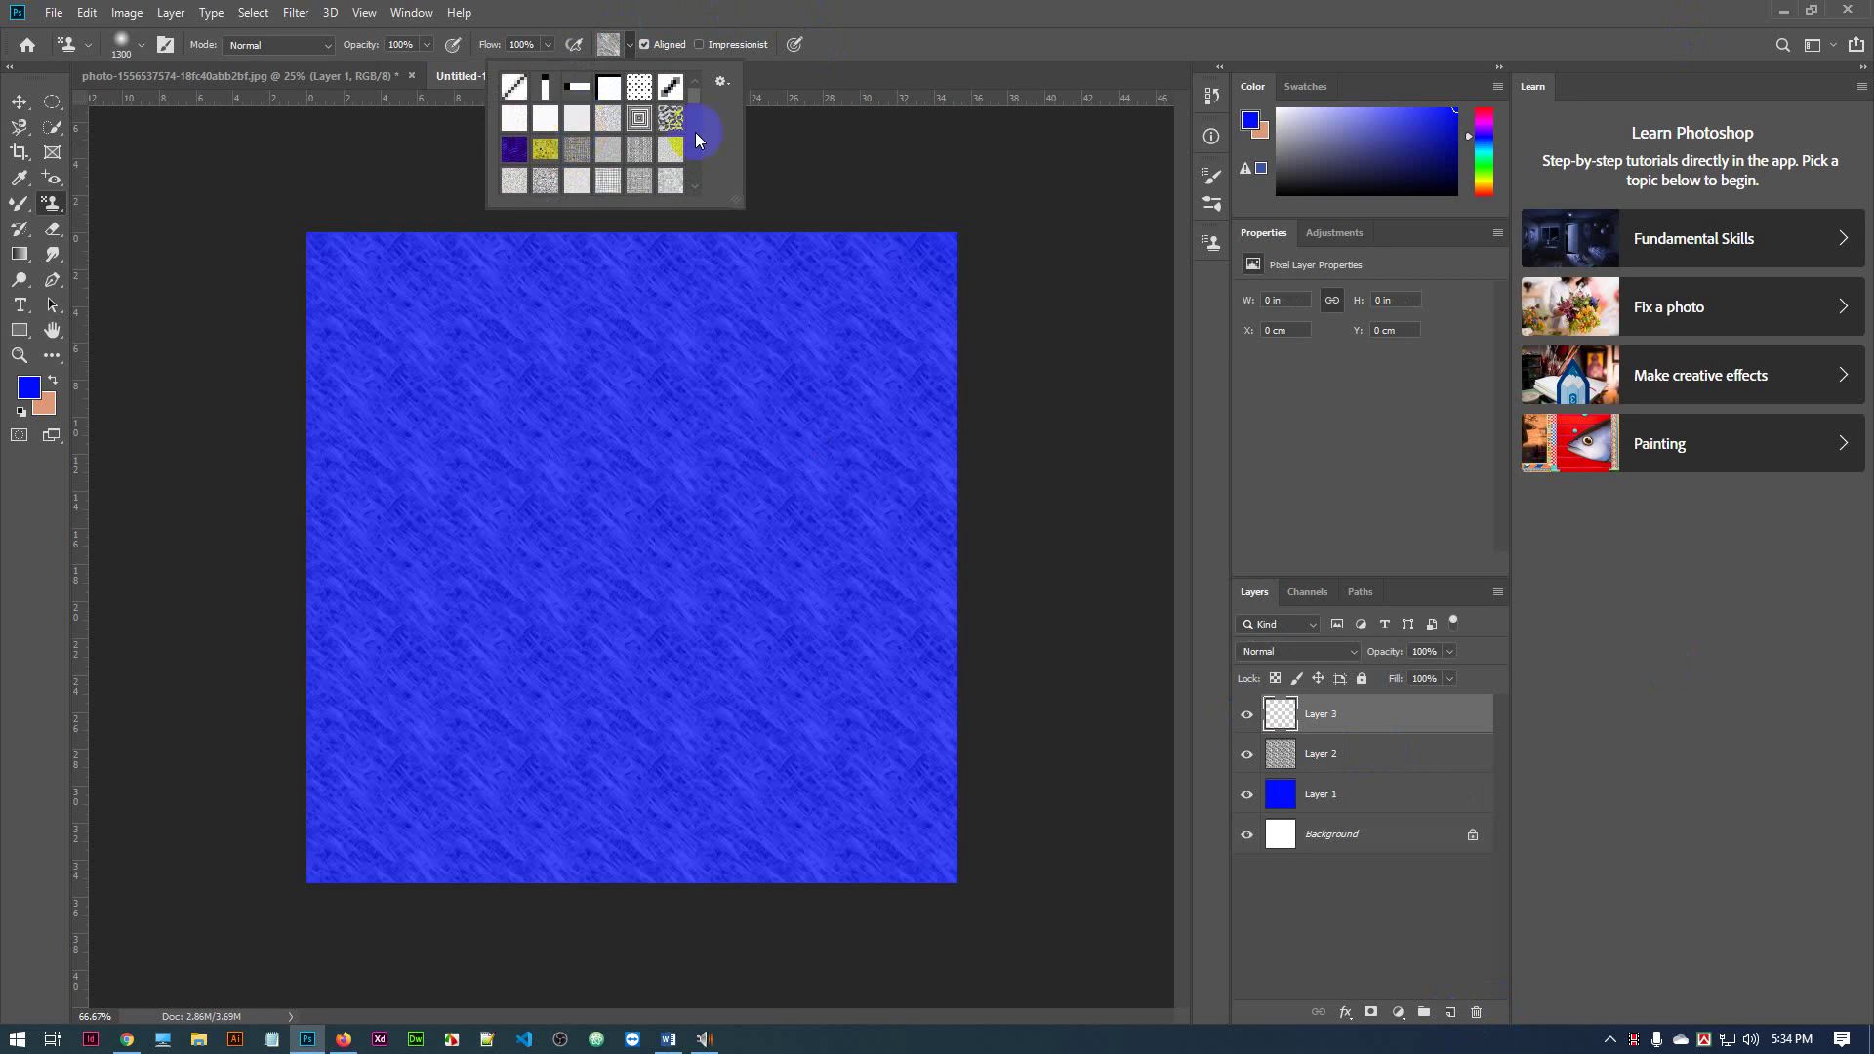
scroll(622, 172, "down", 2)
left_click(546, 147)
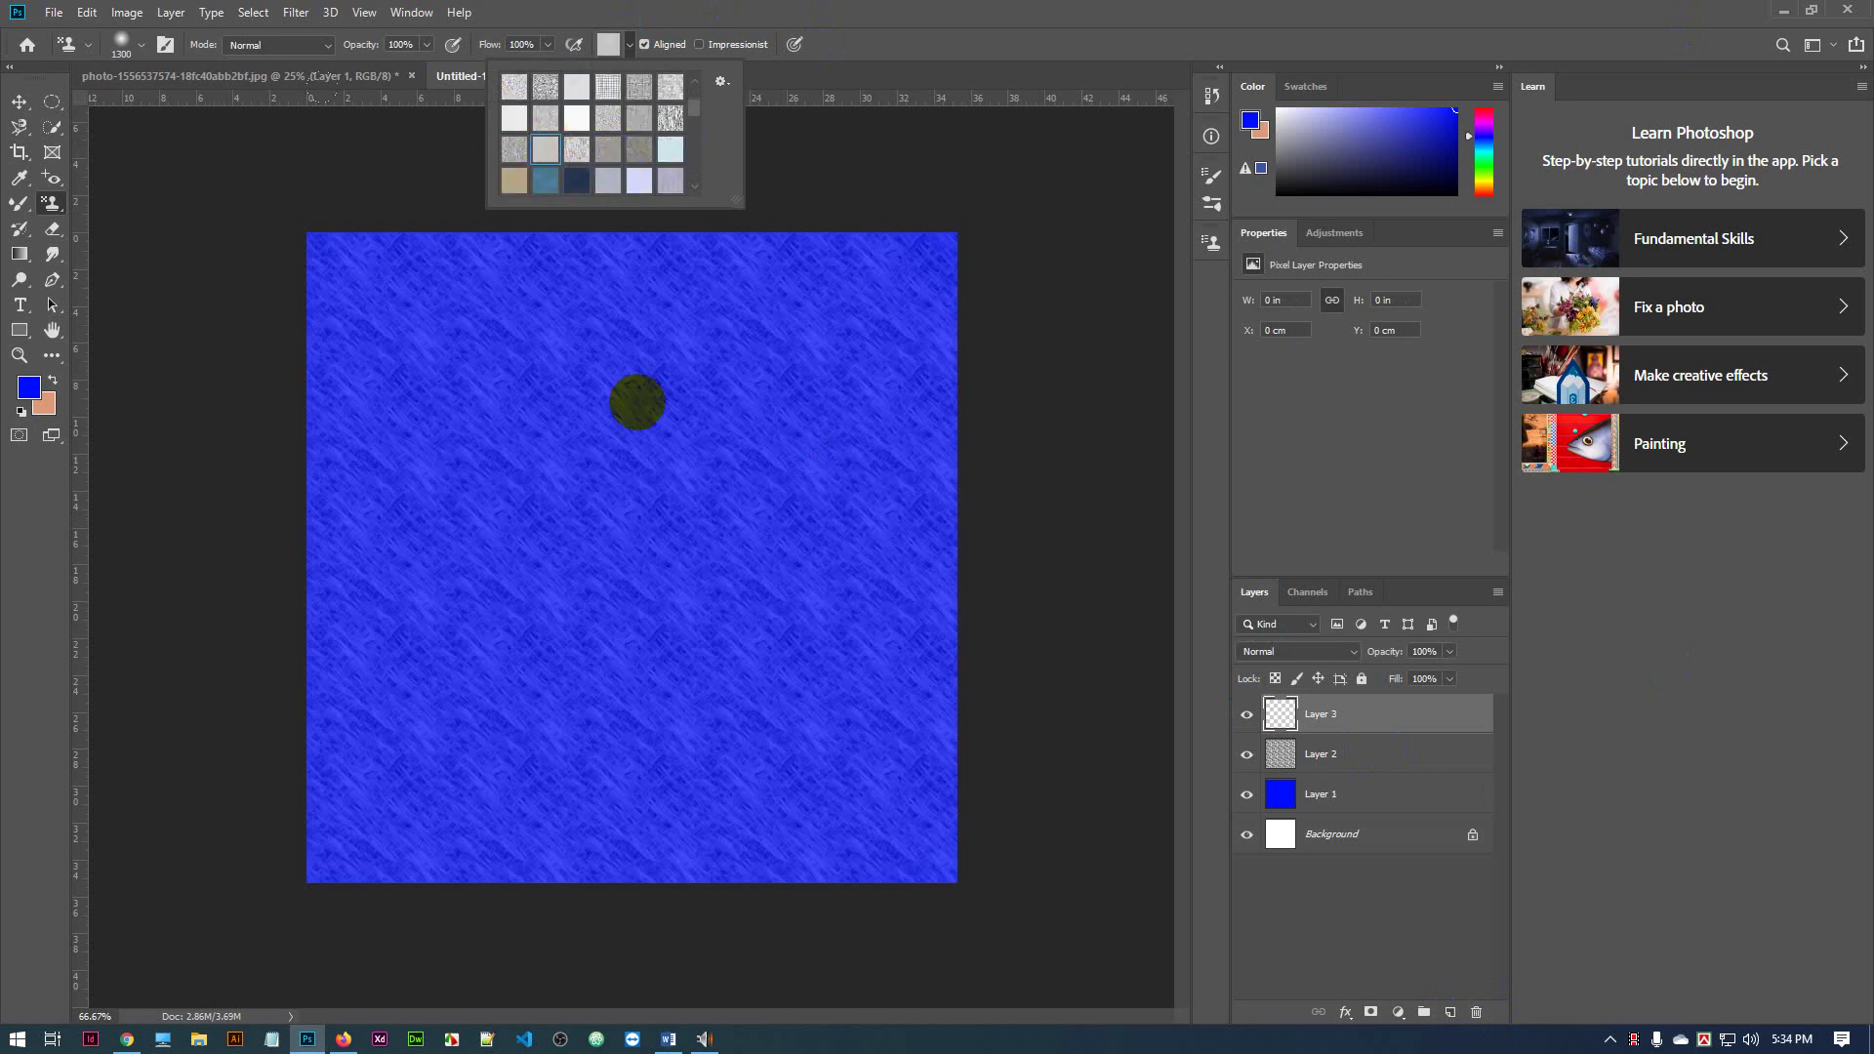
mouse_move(691, 442)
left_mouse_down()
mouse_move(473, 510)
mouse_move(635, 506)
mouse_move(912, 619)
mouse_move(946, 389)
mouse_move(967, 401)
left_mouse_up()
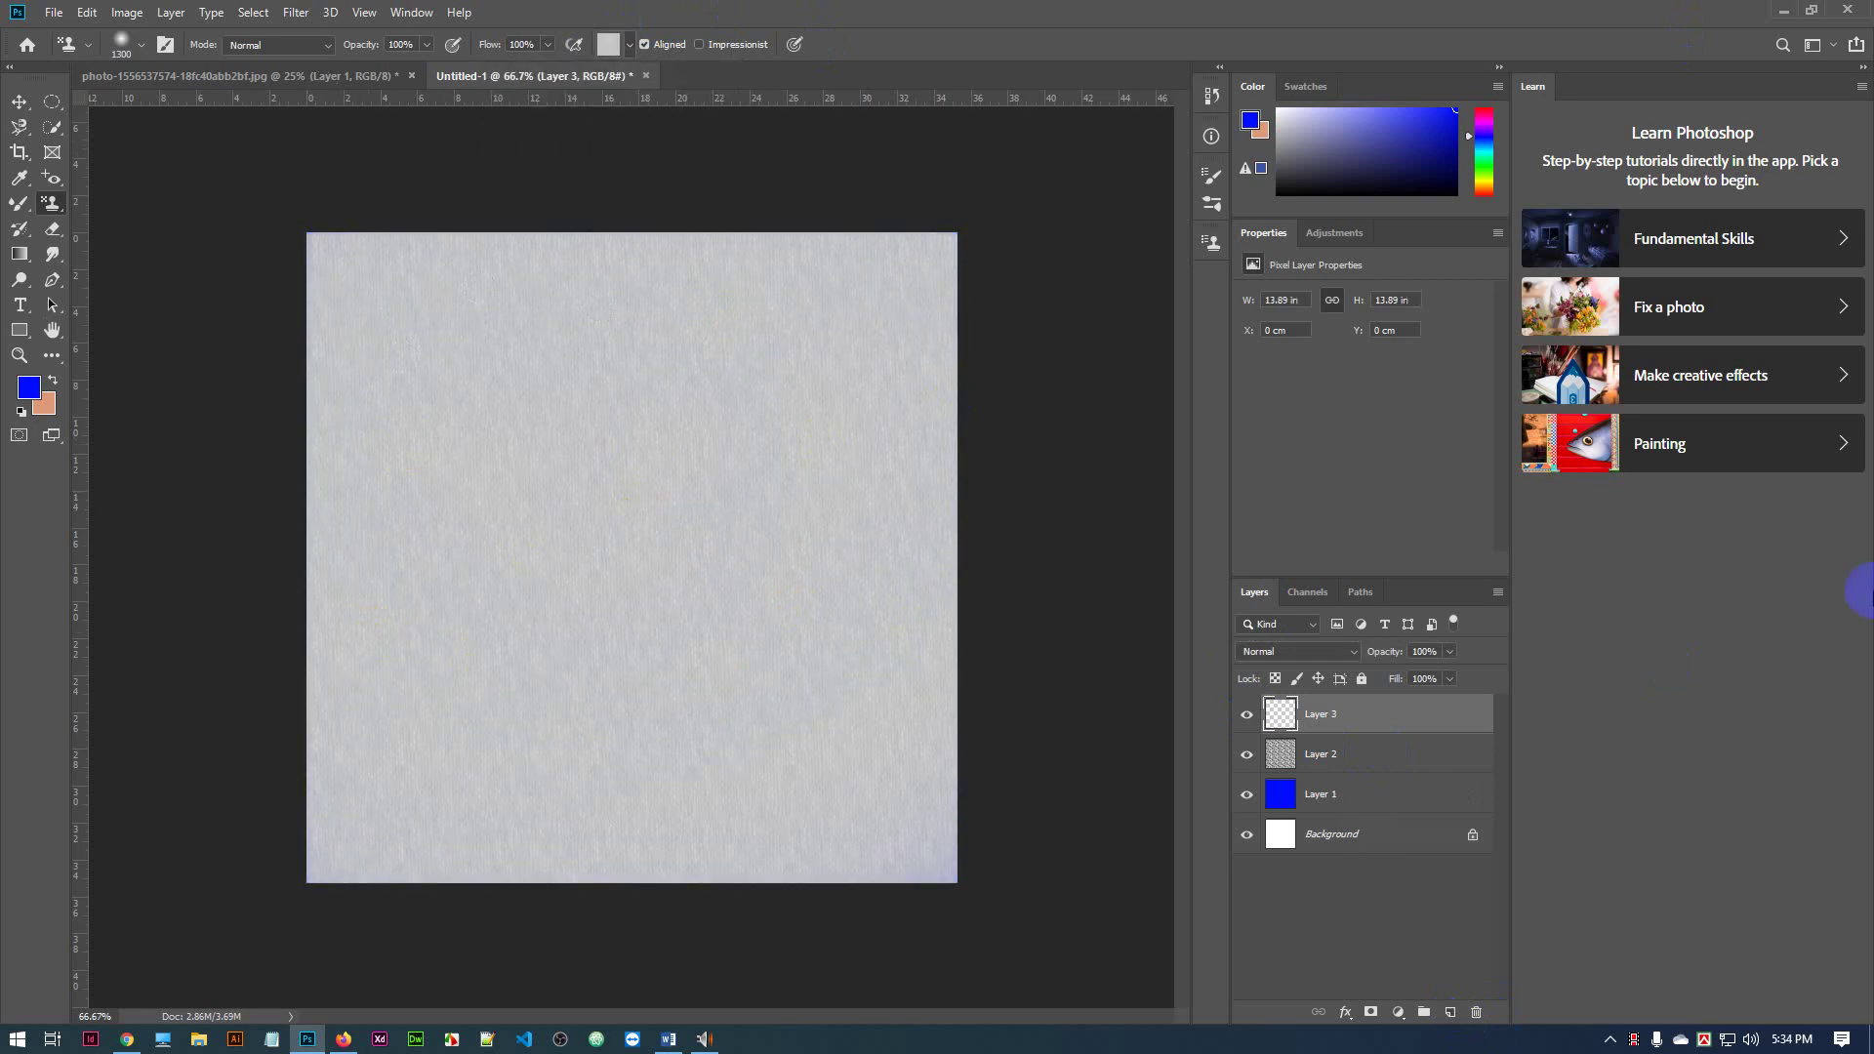
Reduce Layer 3's opacity to 48% and hide Layer 2 beneath it
left_click(1449, 651)
left_click_drag(1447, 677, 1401, 685)
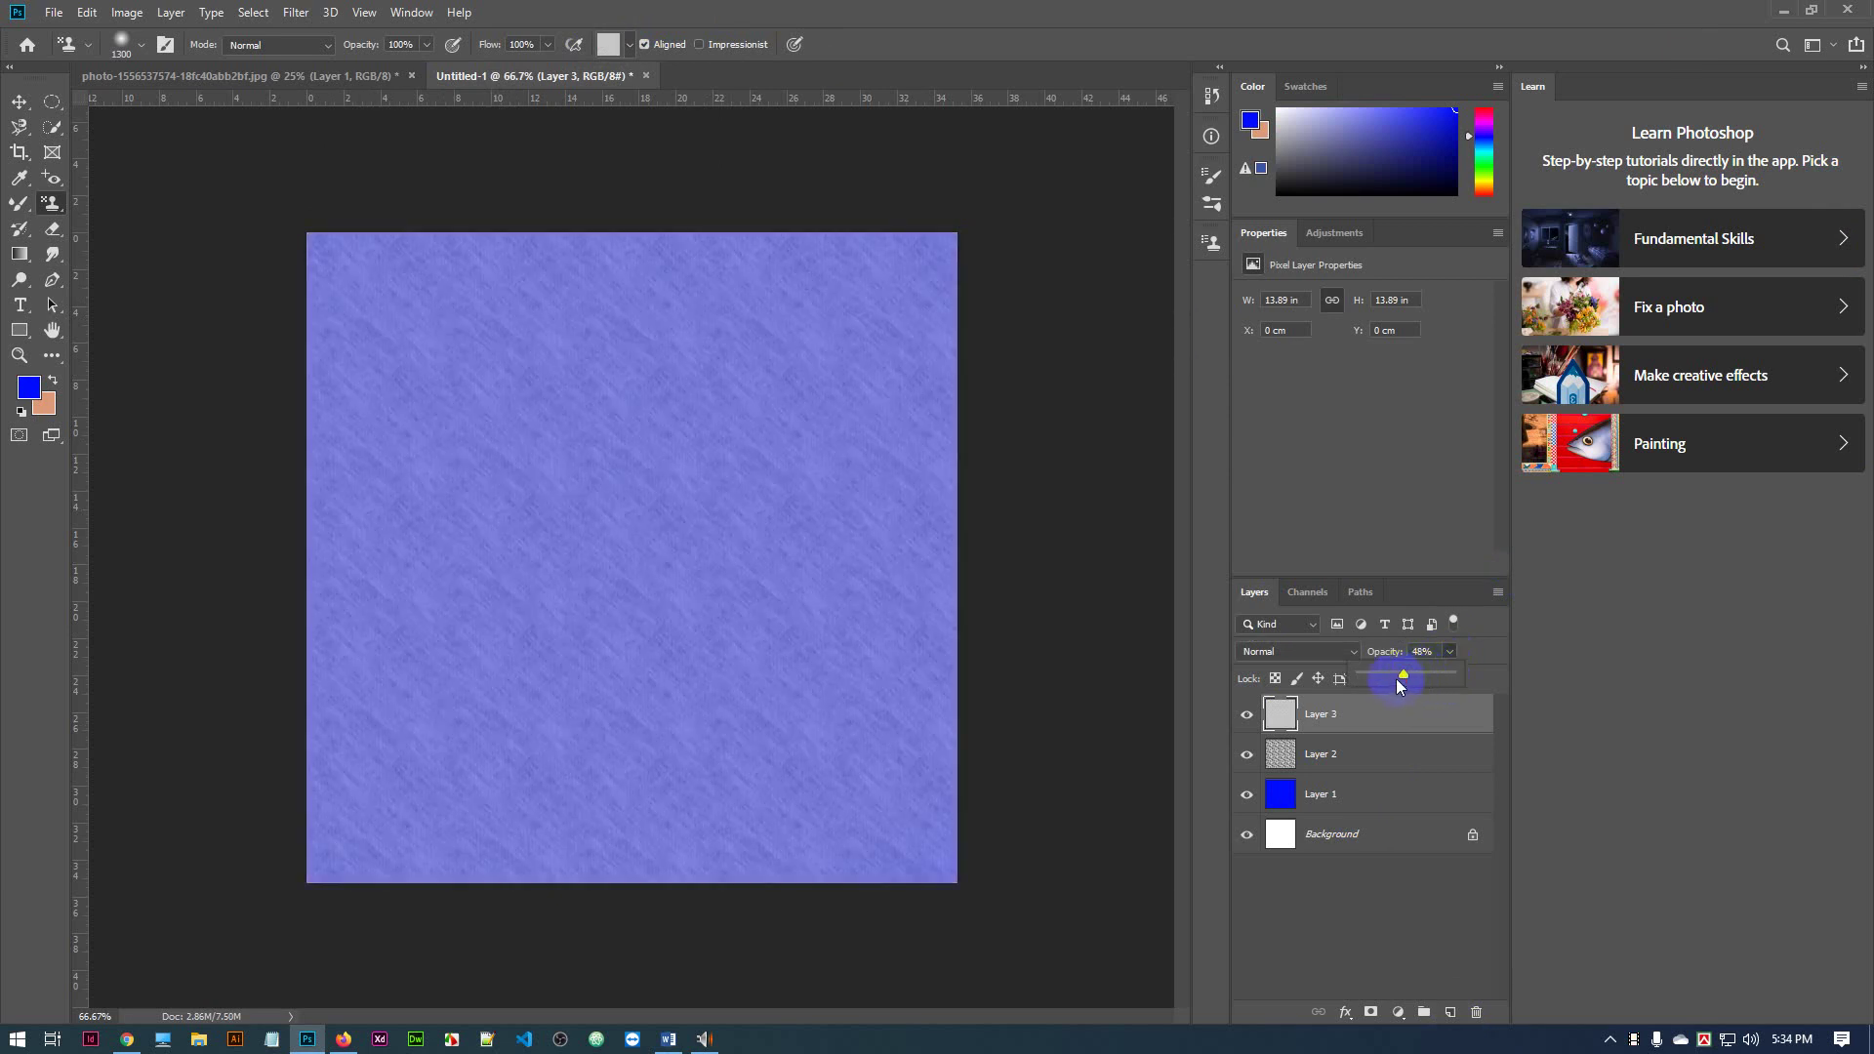
left_click(1247, 753)
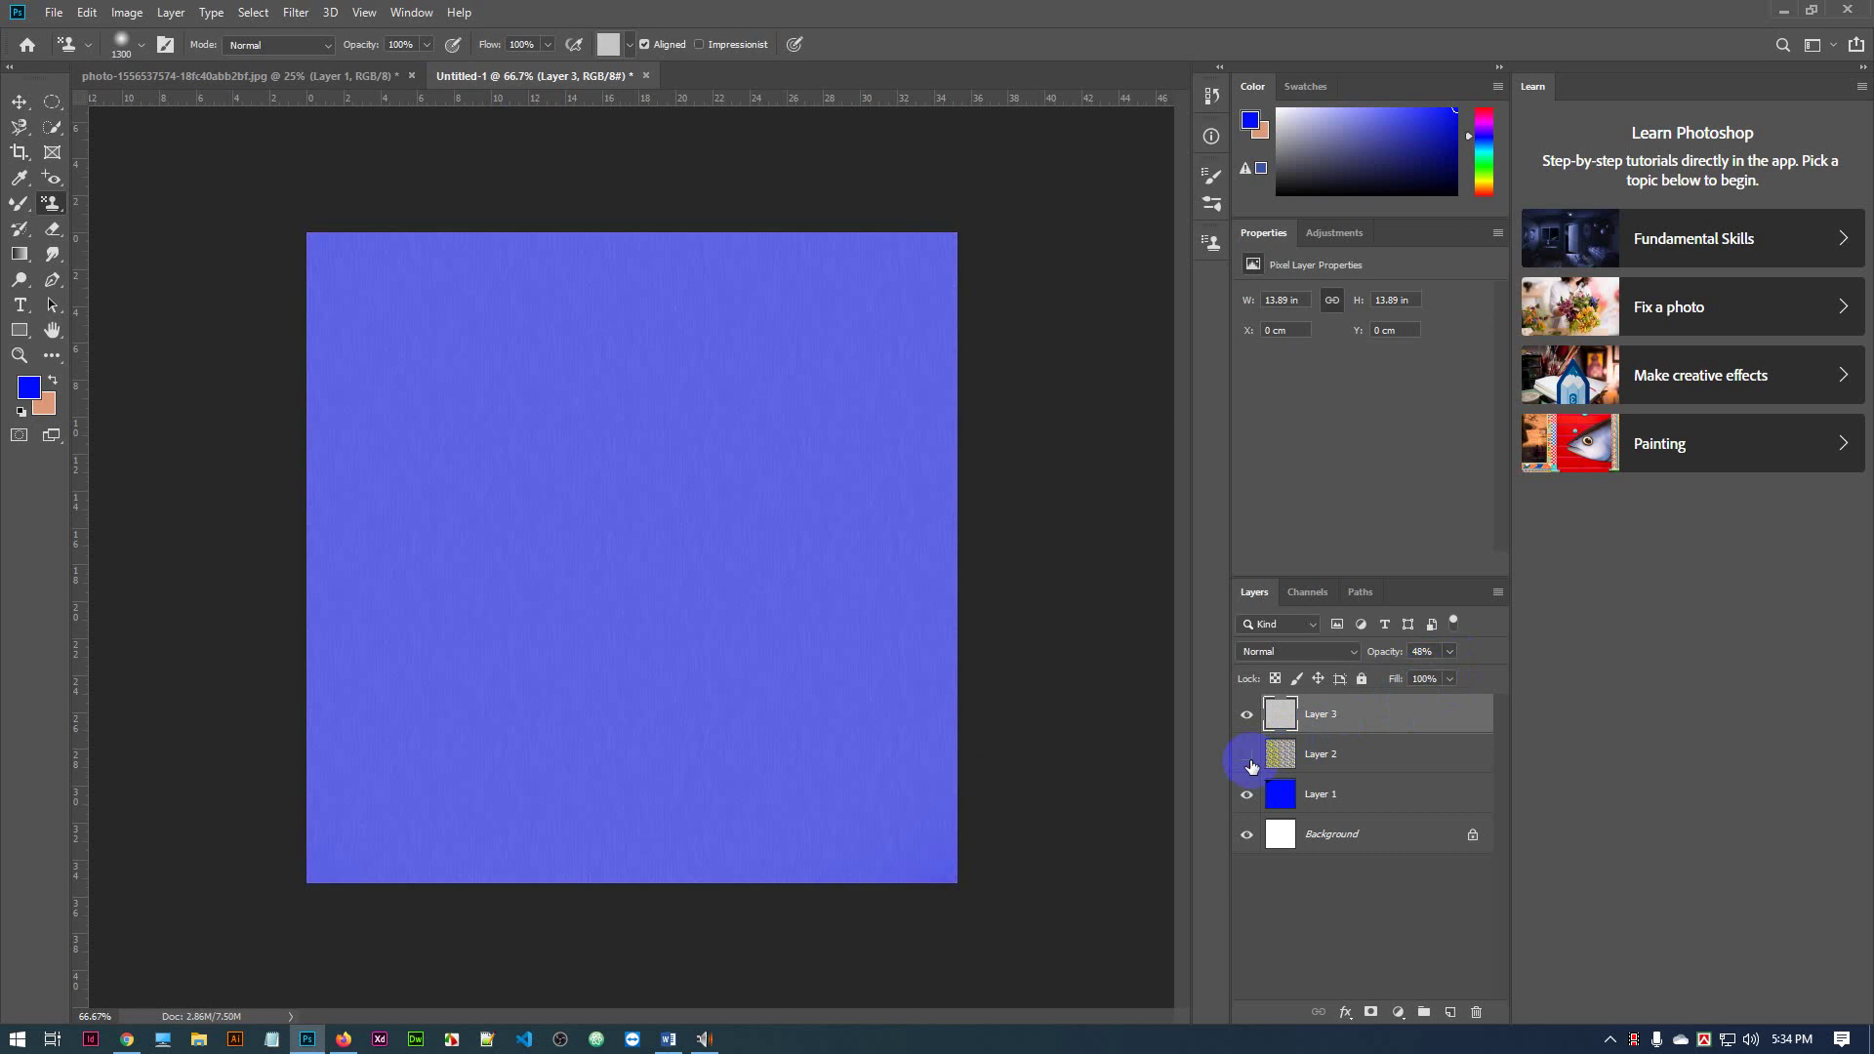
Fine-tune Layer 3's opacity to 30% while judging the texture at 100% zoom
left_click(1450, 653)
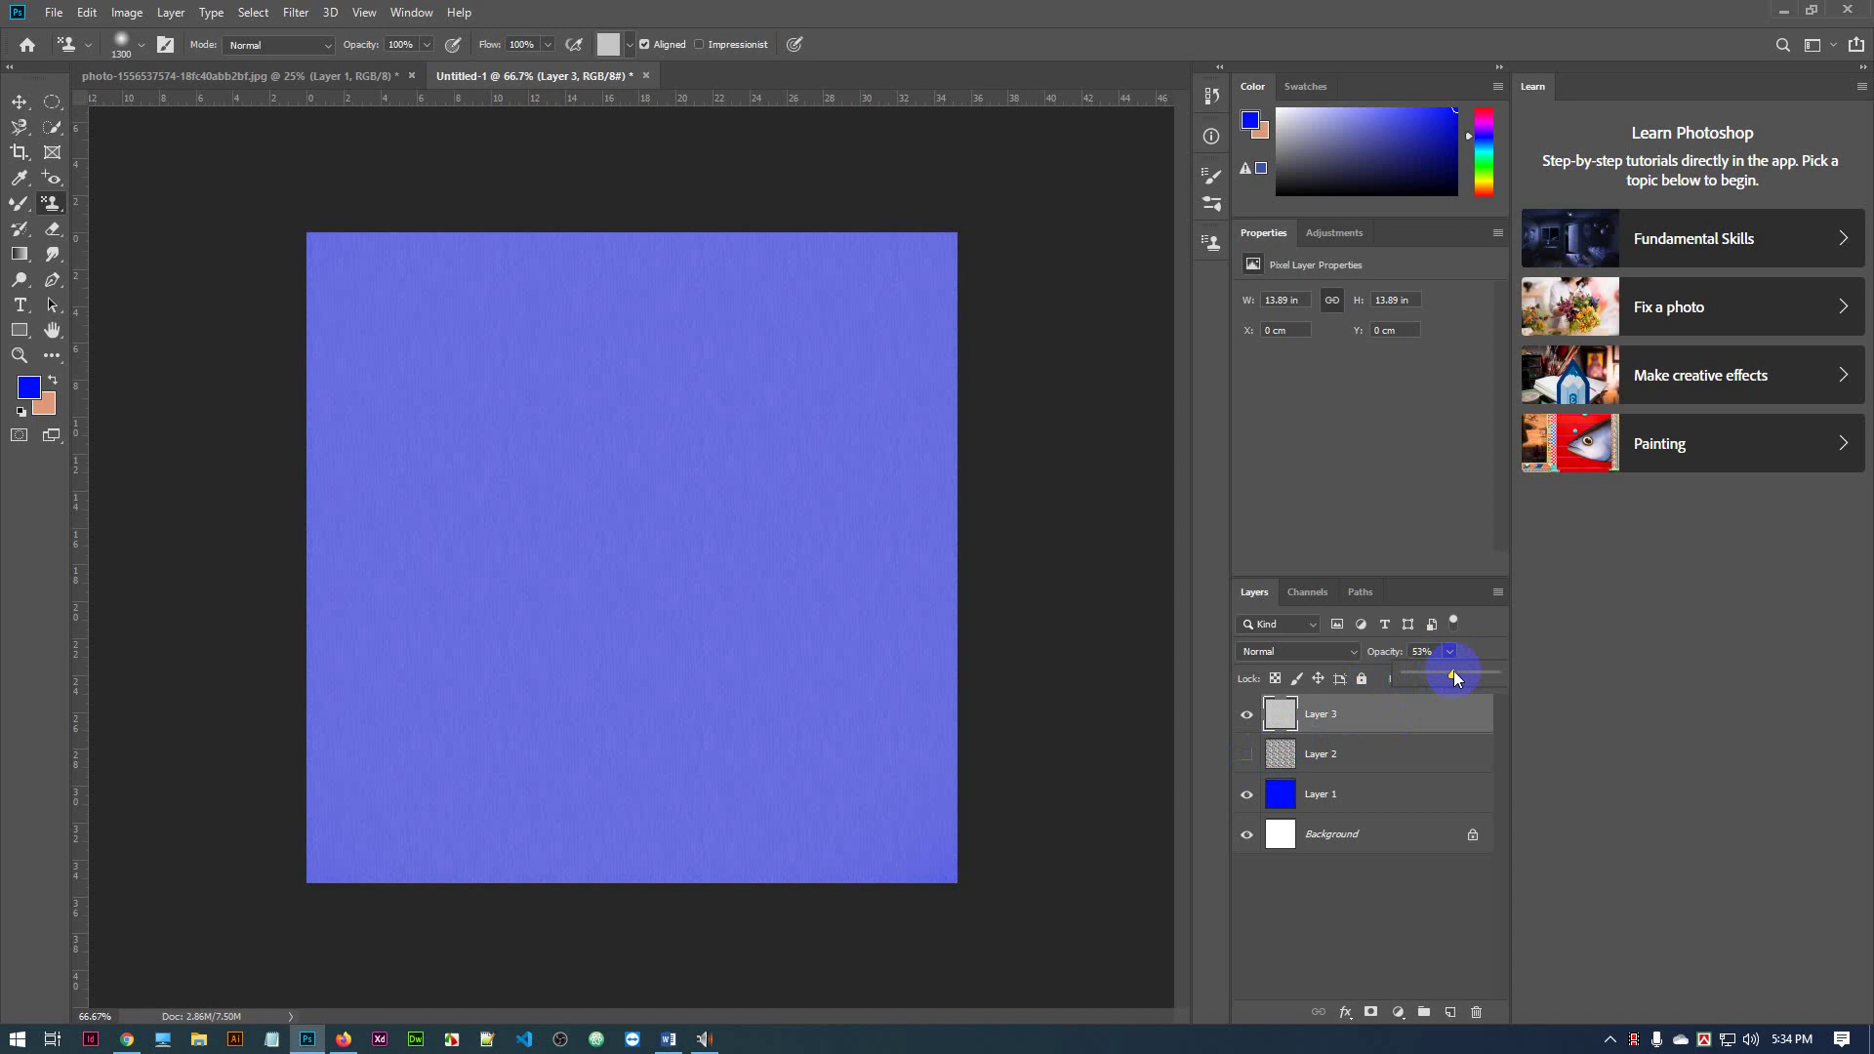
left_click_drag(1443, 676, 1442, 676)
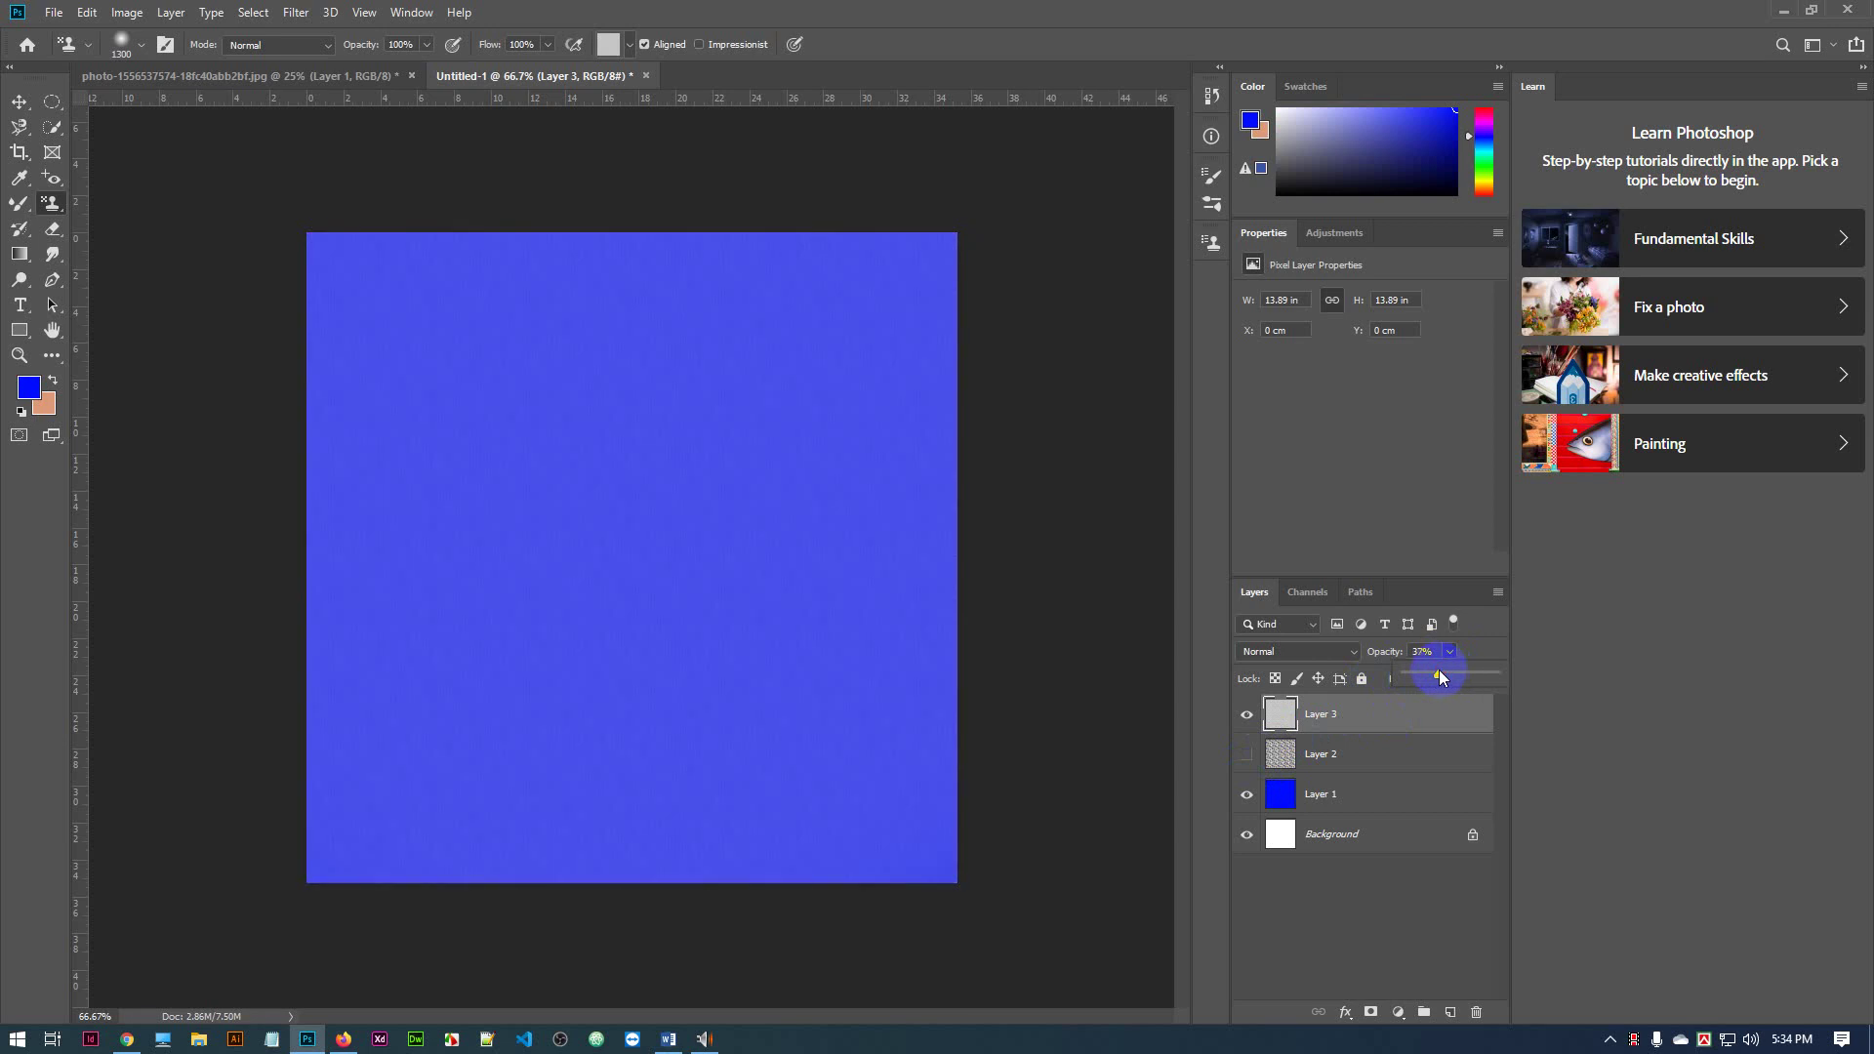
key("ctrl+1")
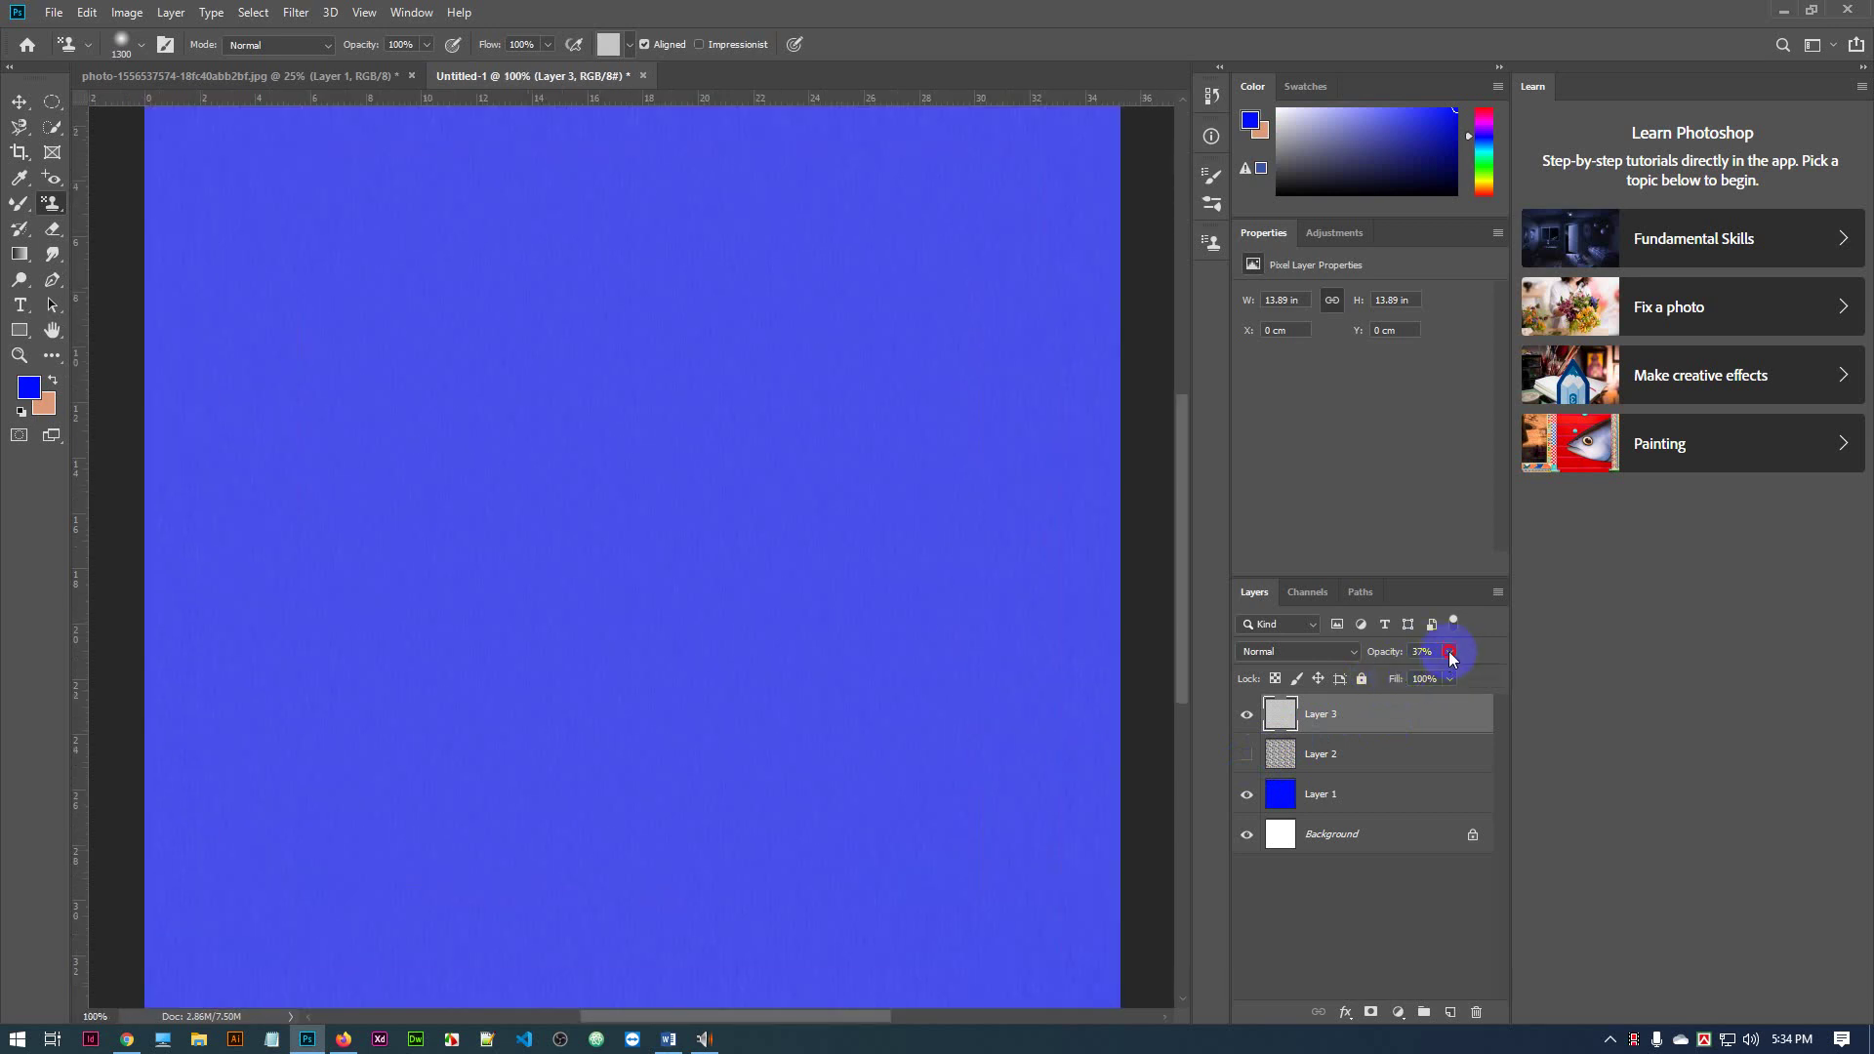
left_click(1449, 653)
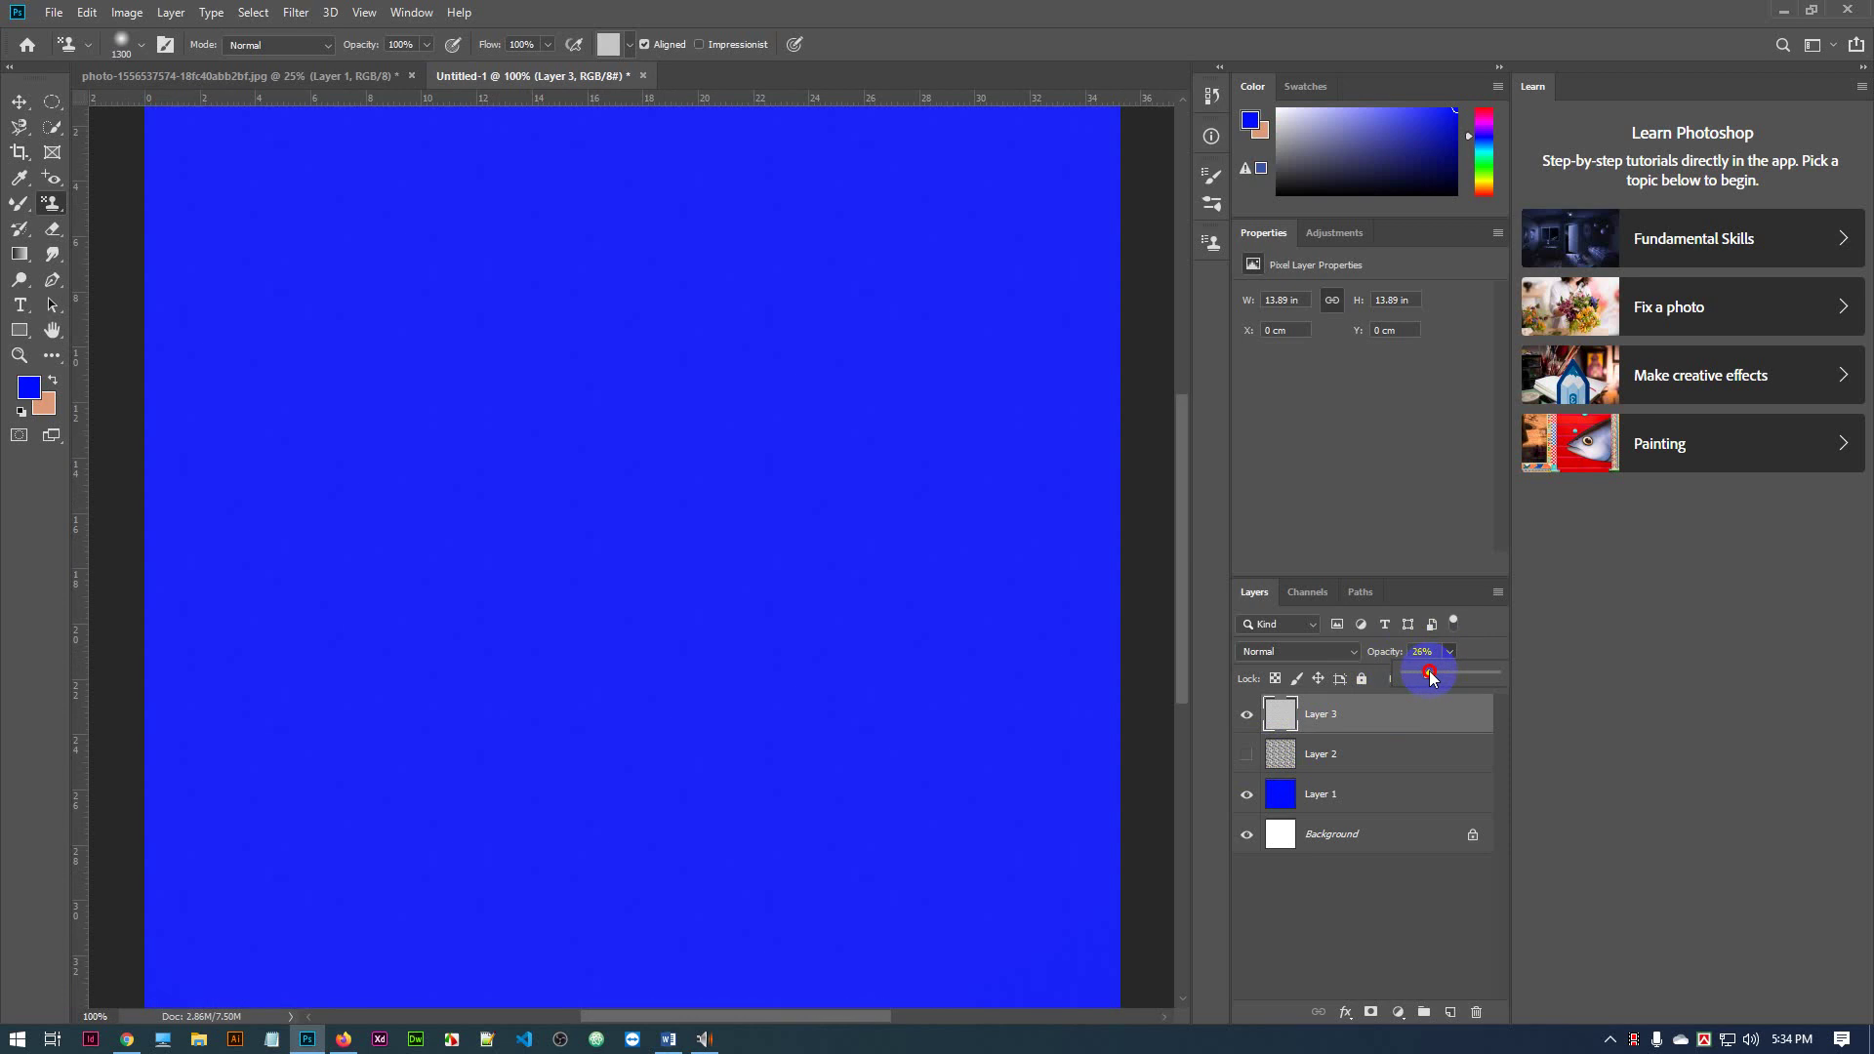
left_click_drag(1429, 676, 1446, 677)
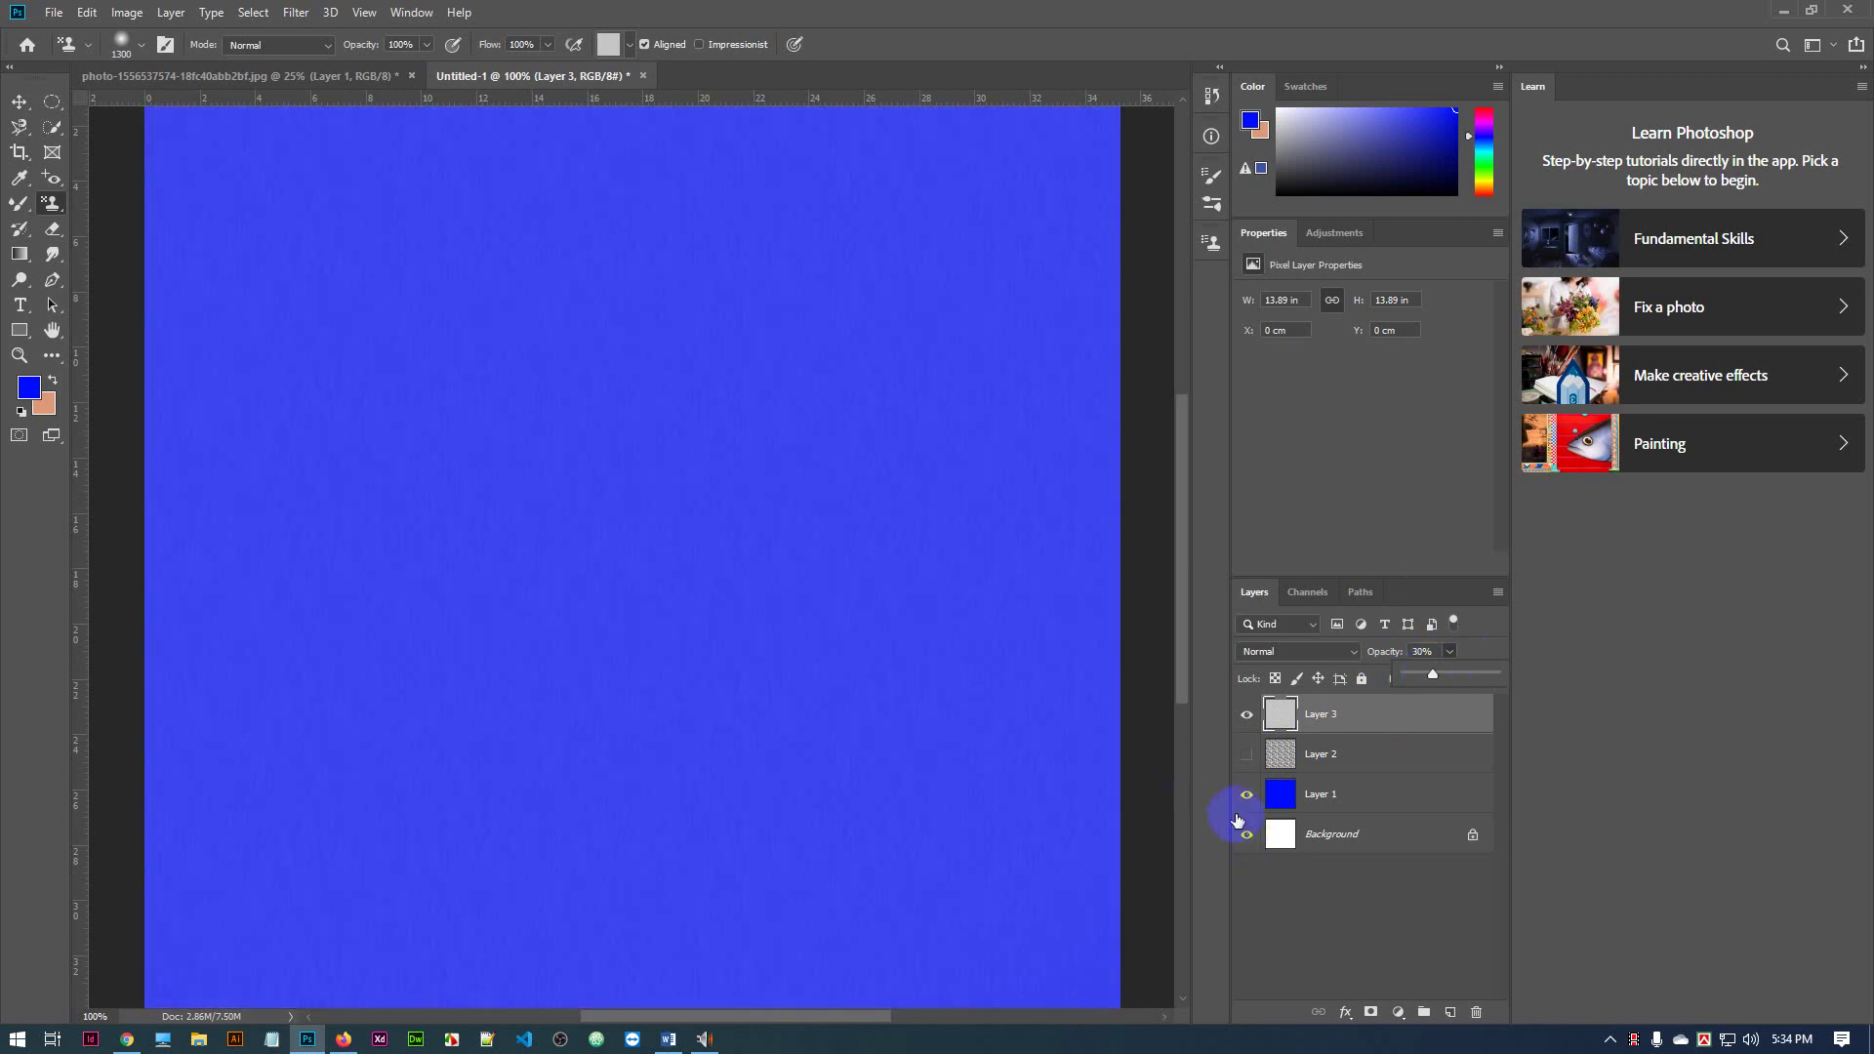
Toggle Layer 3's visibility to compare the subtle texture with plain blue, and return to the full canvas at 50% zoom
left_click(1247, 716)
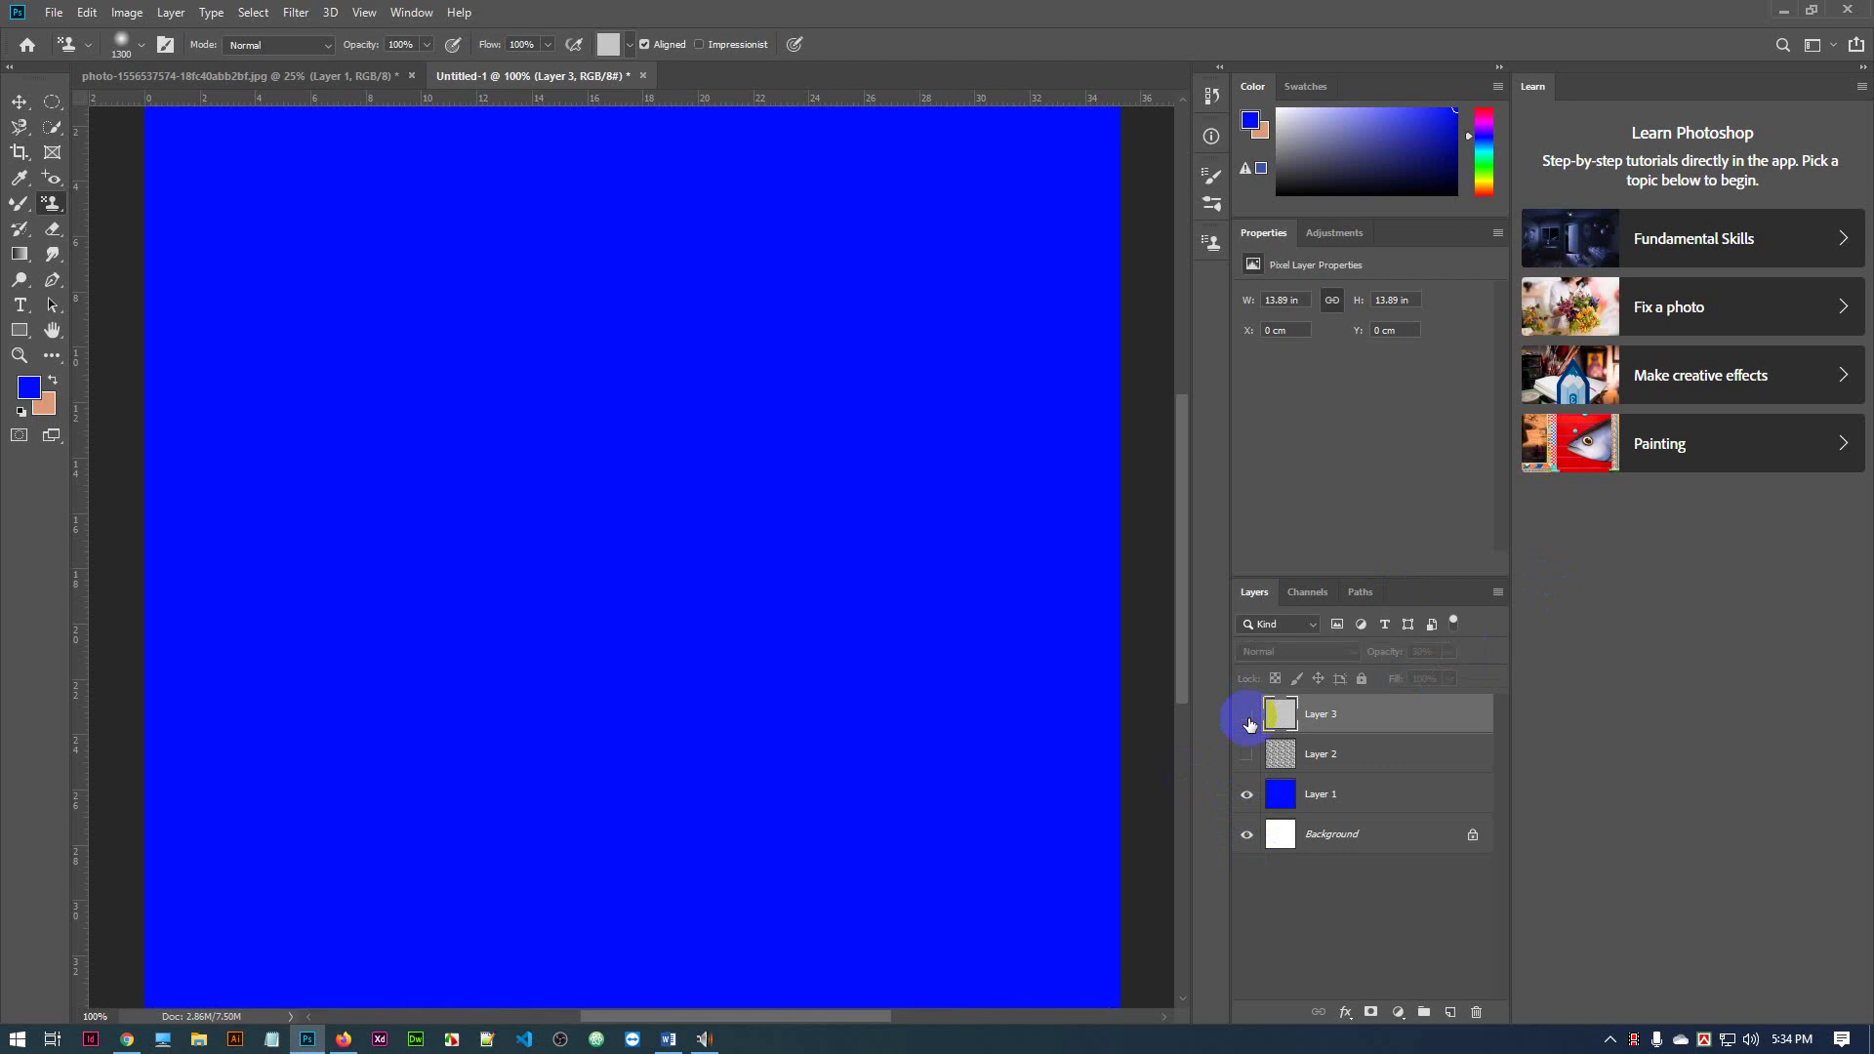
left_click(1247, 715)
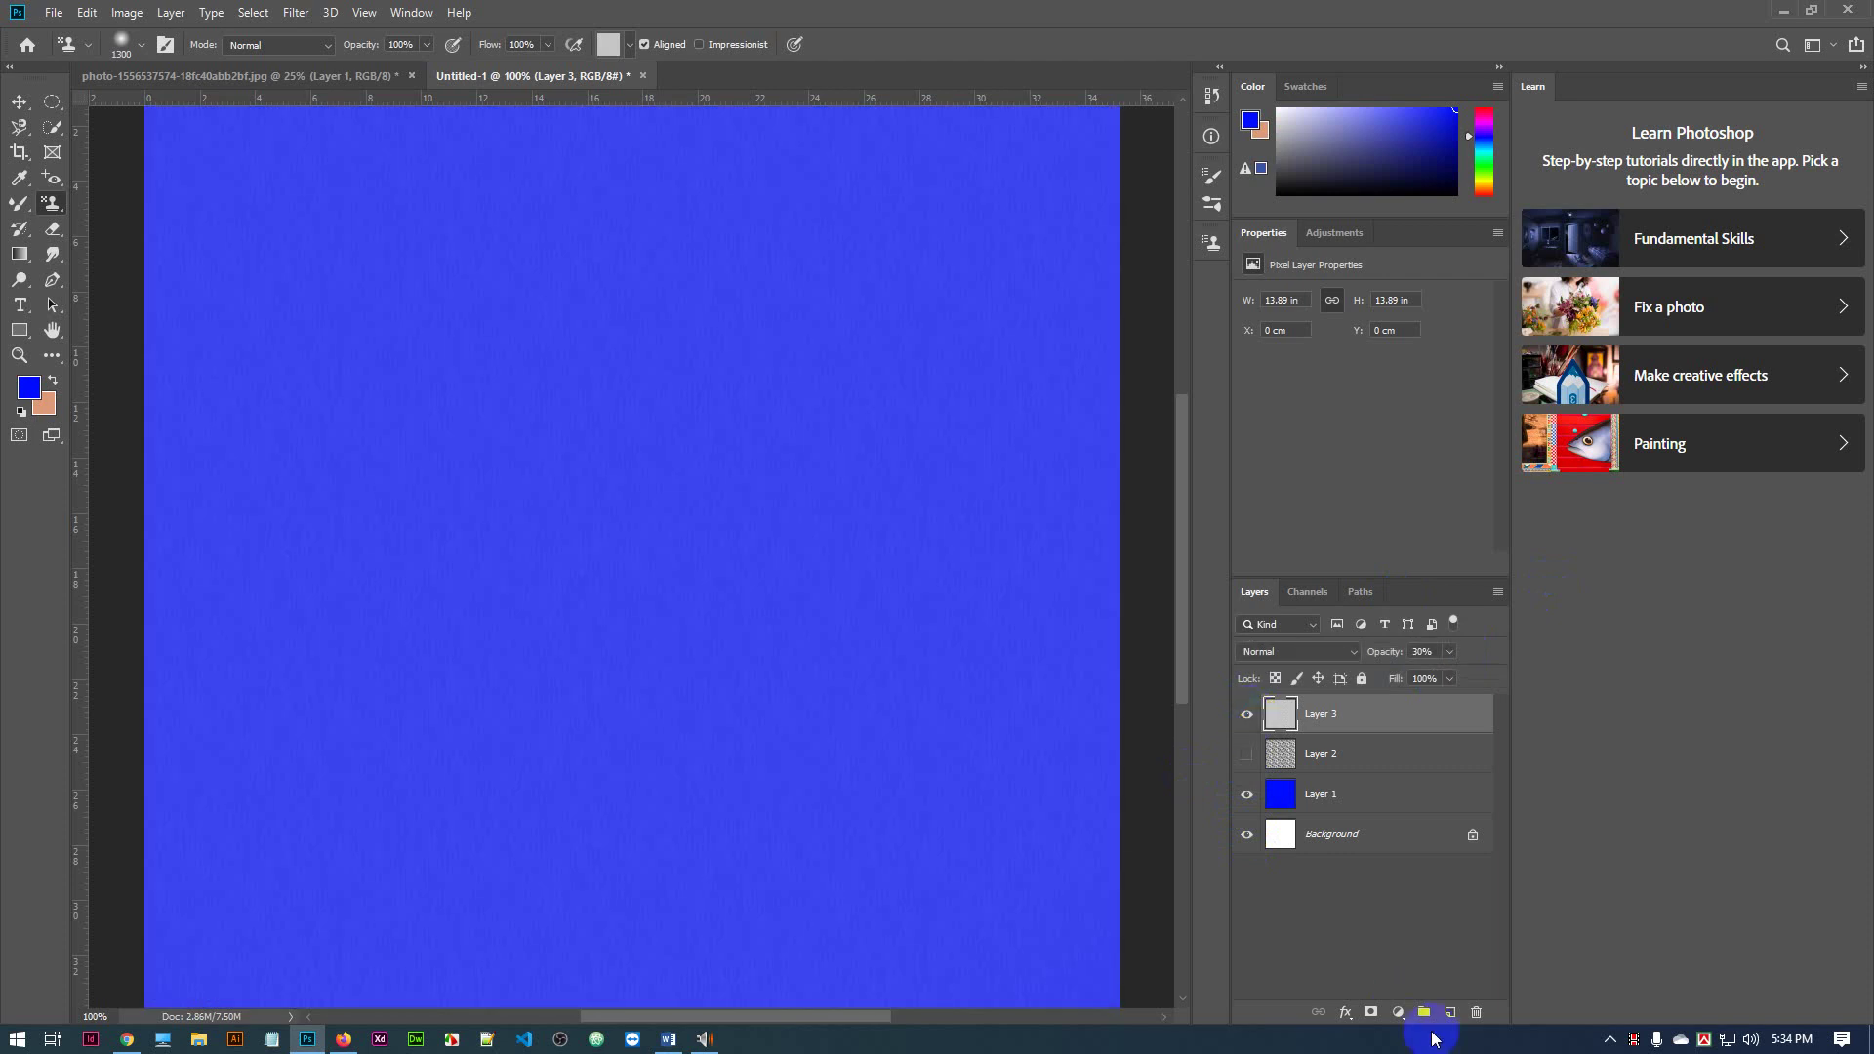
key("ctrl+minus")
key("ctrl+minus")
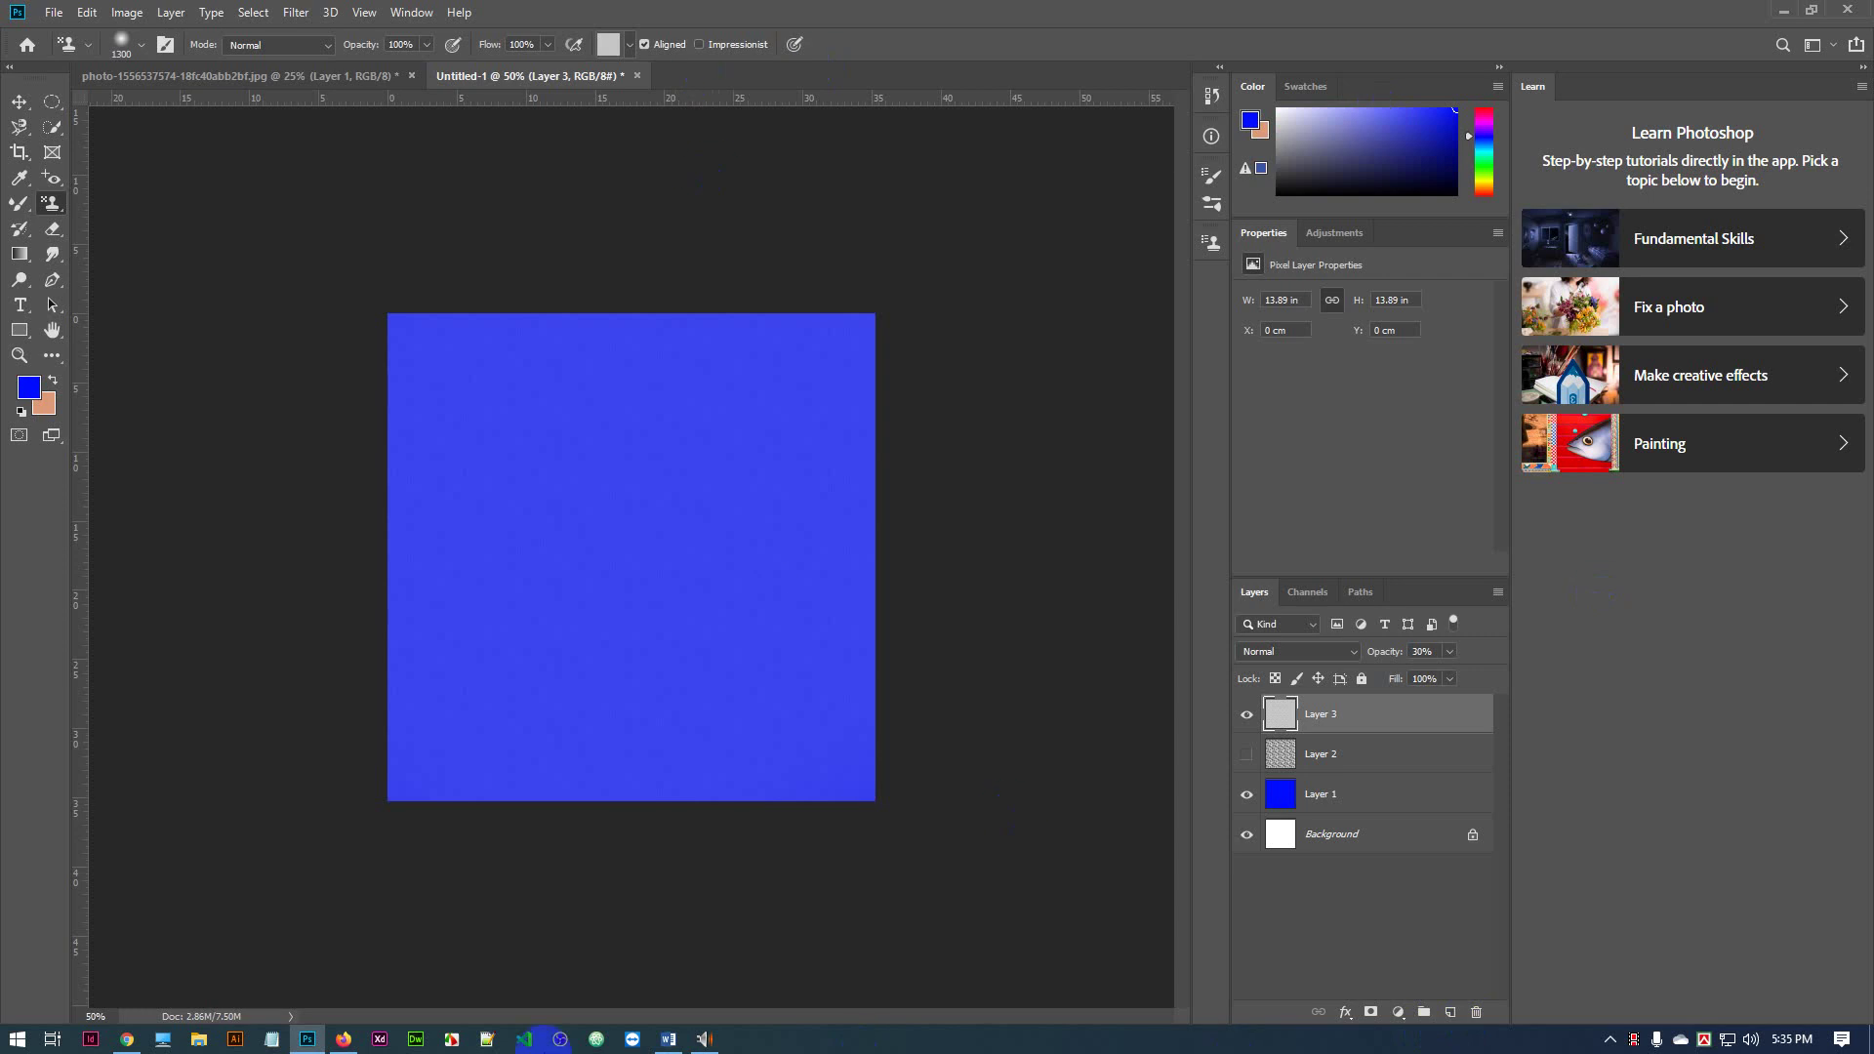
Check the Image Retouch-2 topics in the Word course outline and return to Photoshop
left_click(670, 1039)
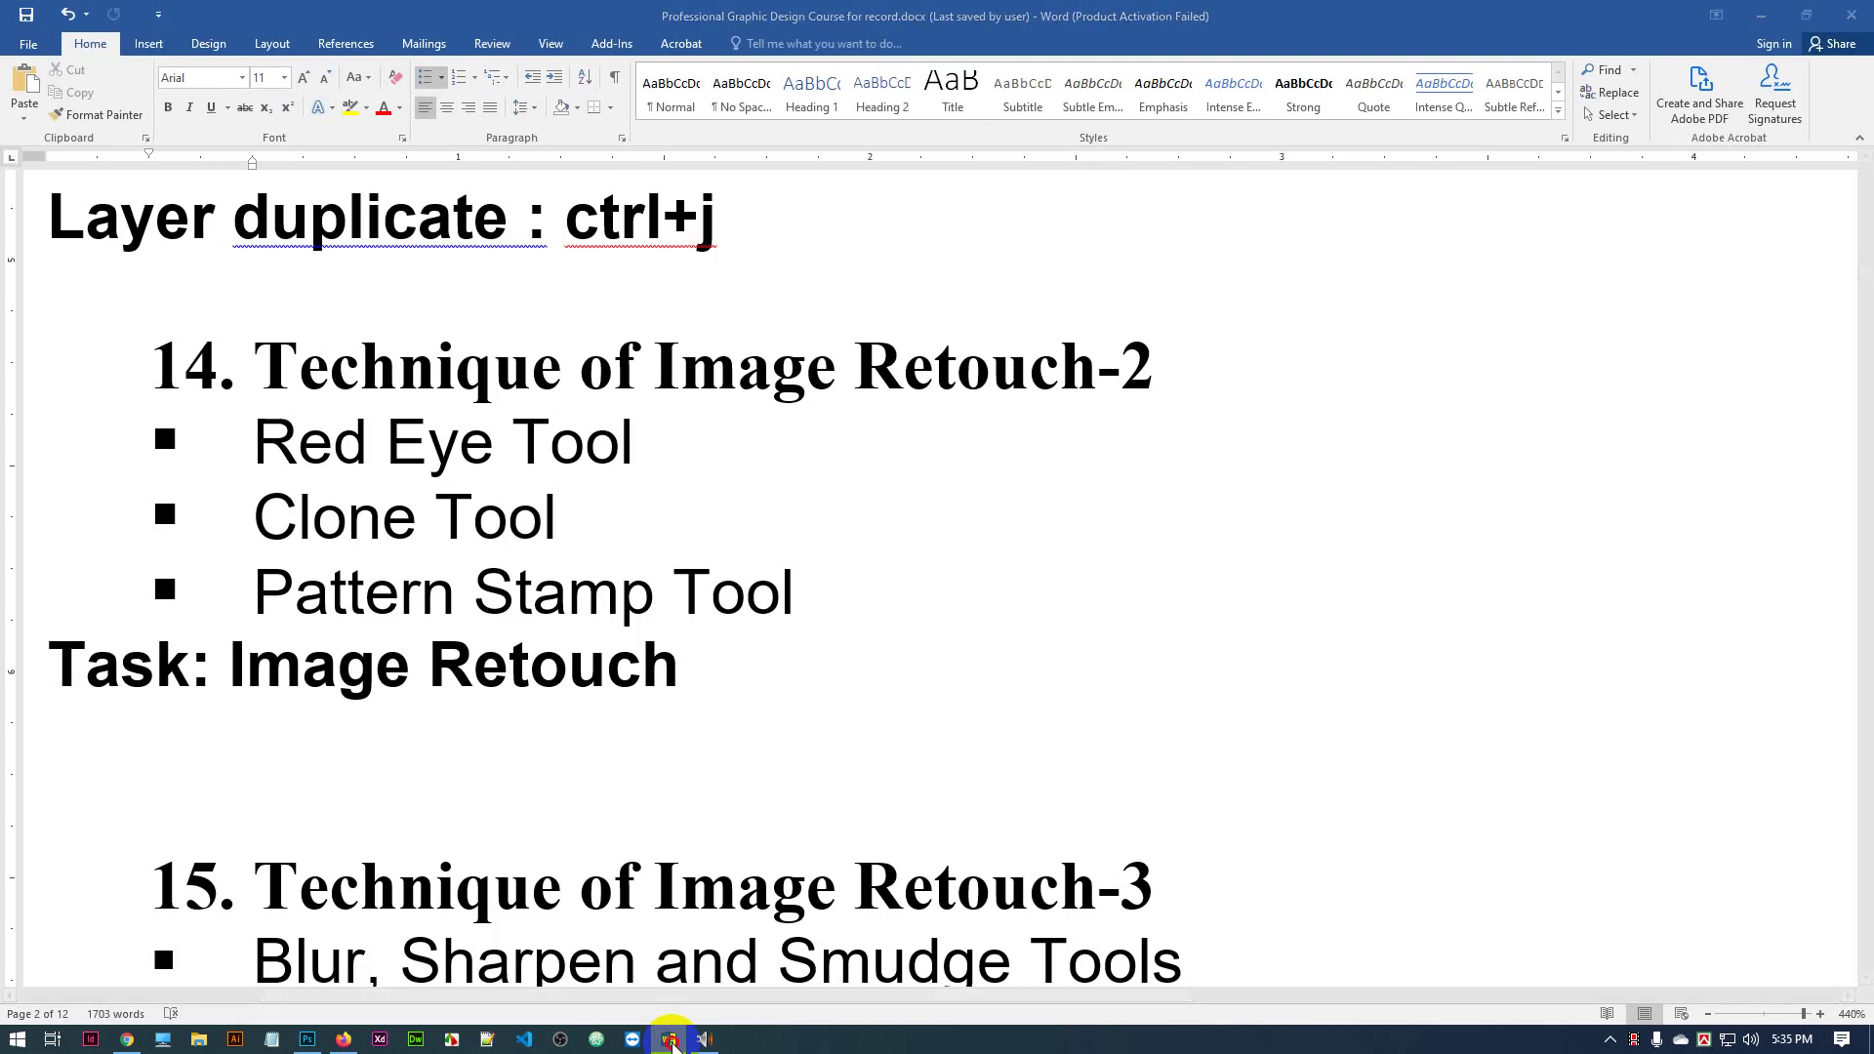
key("alt+Tab")
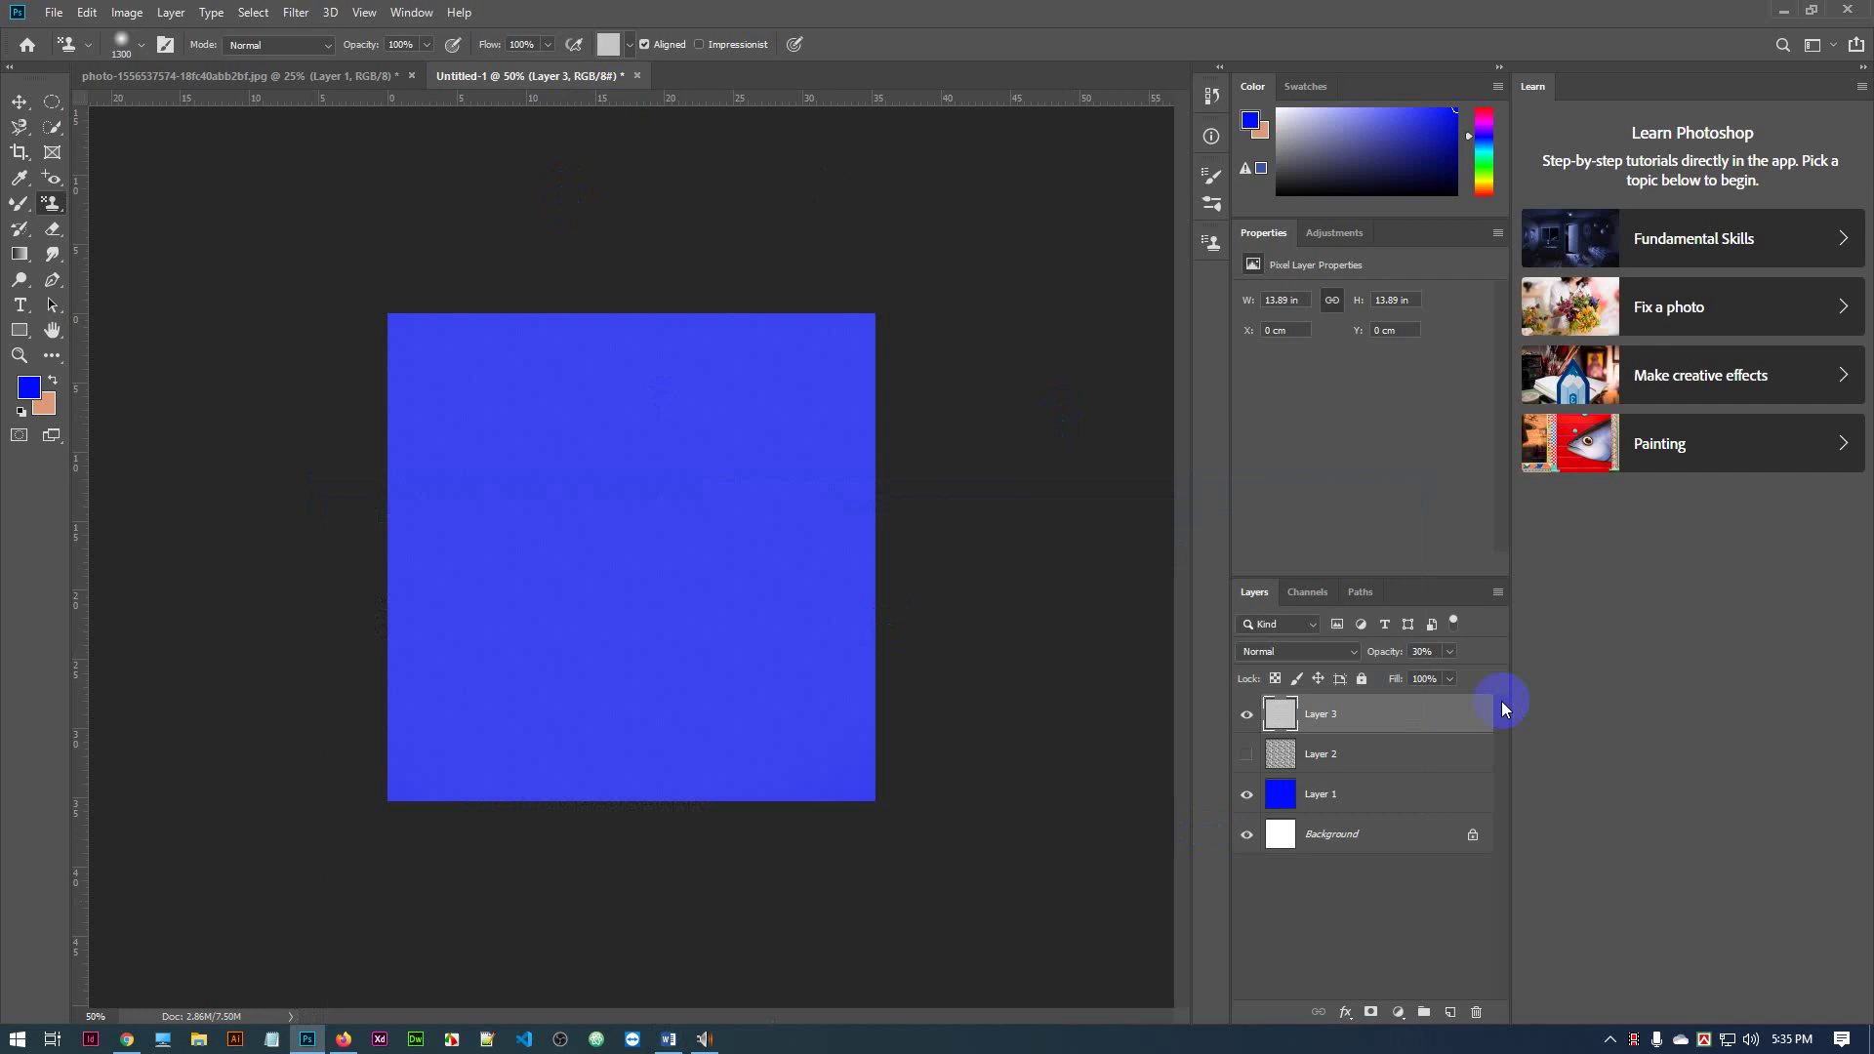